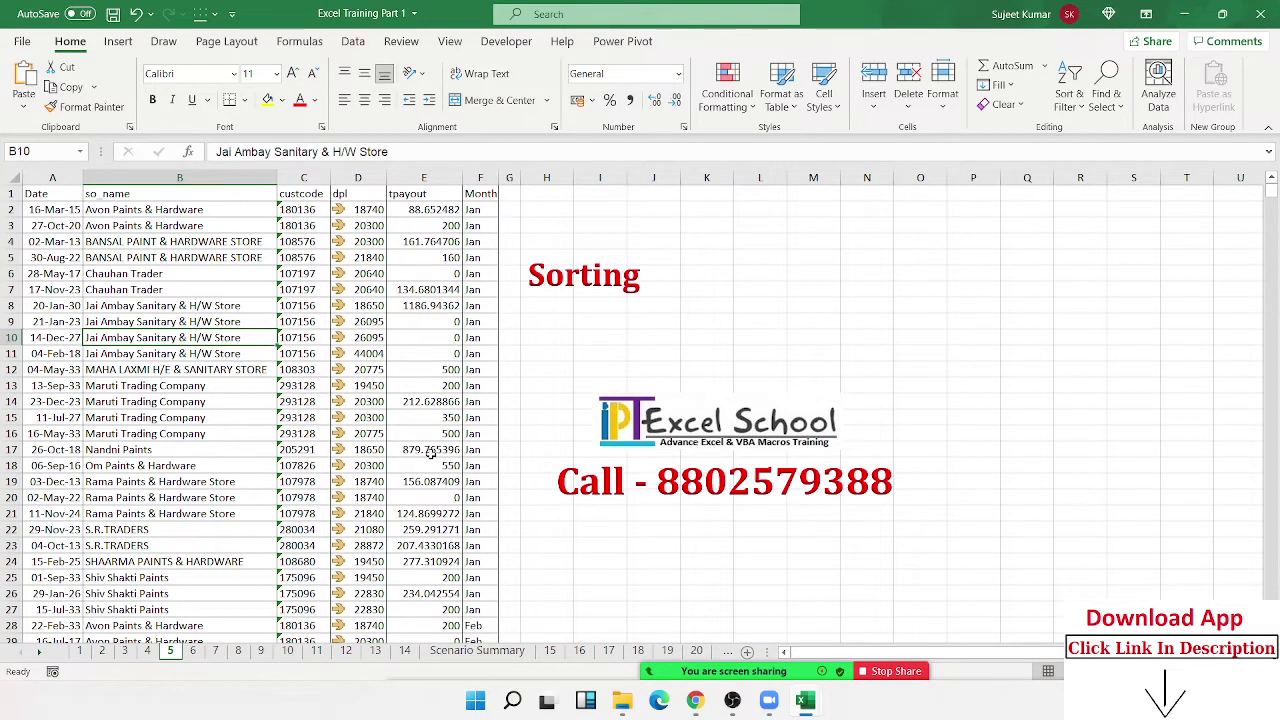
Move through the table with arrow and Ctrl+arrow keys to find its last column and bottom row.
{"action": "left_click", "coordinate": [74, 244]}
{"action": "key", "text": "Right"}
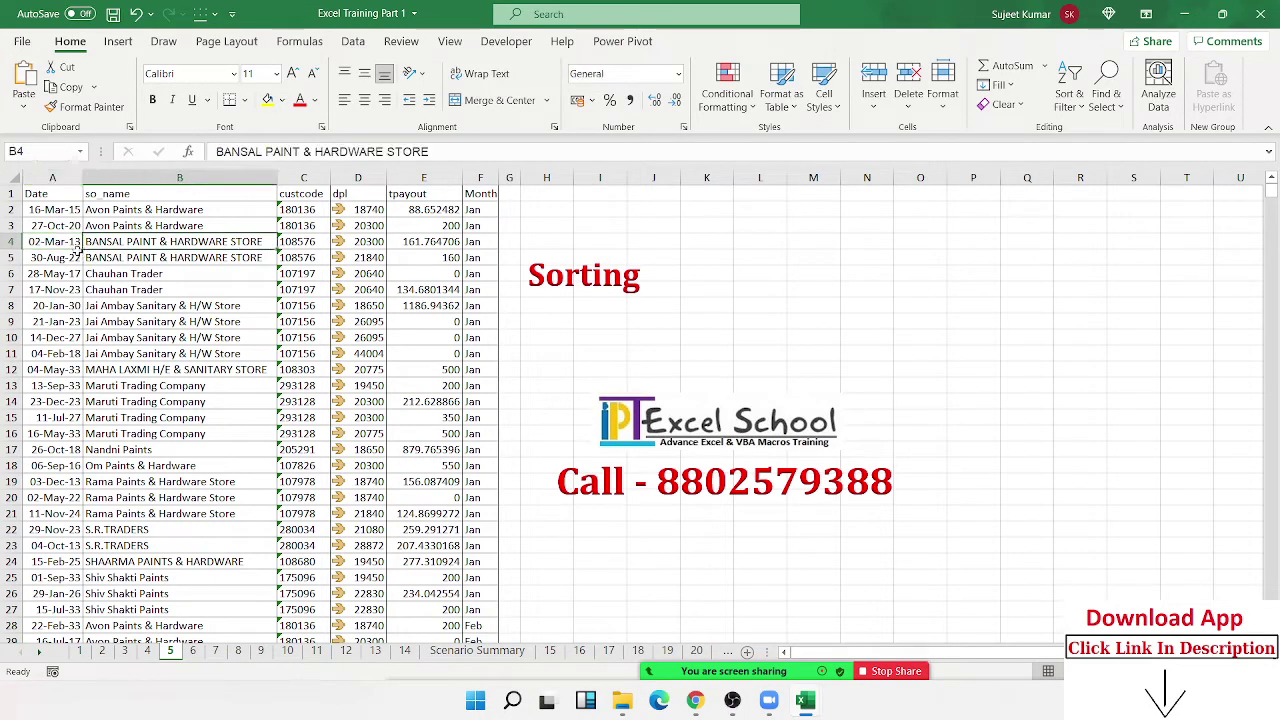
{"action": "key", "text": "Right"}
{"action": "key", "text": "Right"}
{"action": "key", "text": "Right"}
{"action": "key", "text": "ctrl+Down"}
{"action": "key", "text": "Left"}
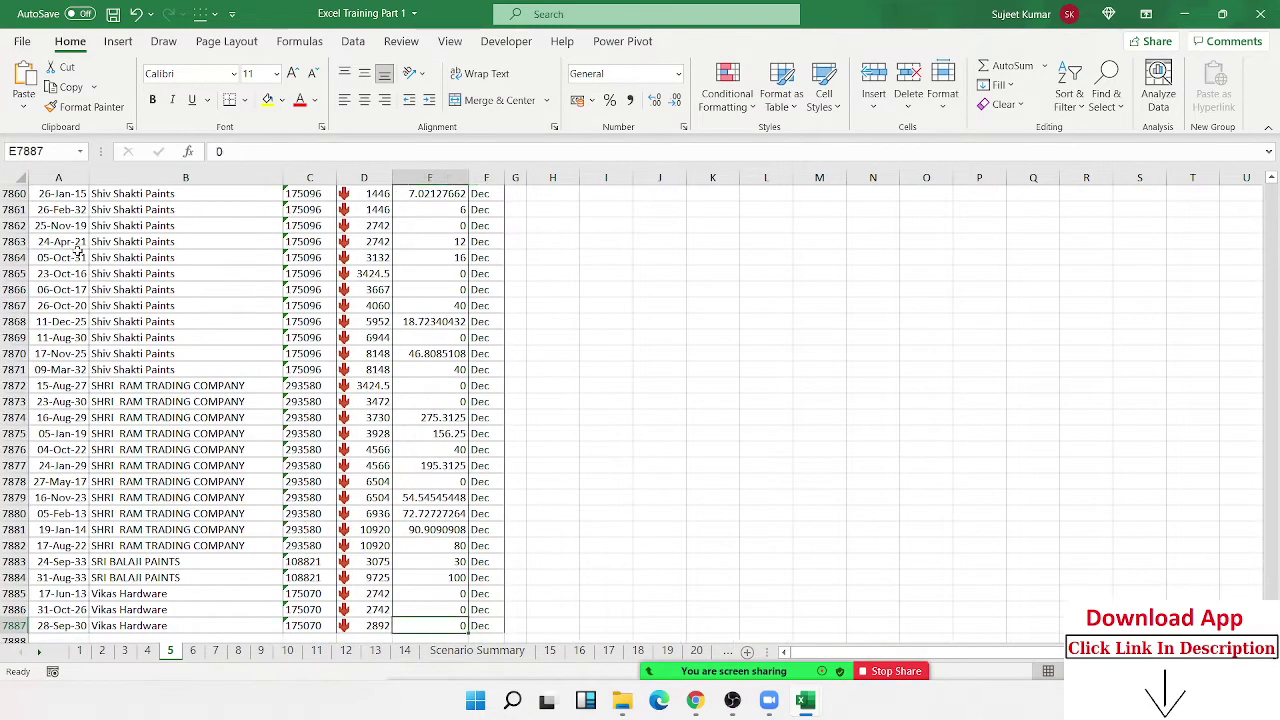
{"action": "key", "text": "Left"}
{"action": "key", "text": "Left"}
{"action": "key", "text": "Left"}
{"action": "key", "text": "Left"}
{"action": "key", "text": "ctrl+Up"}
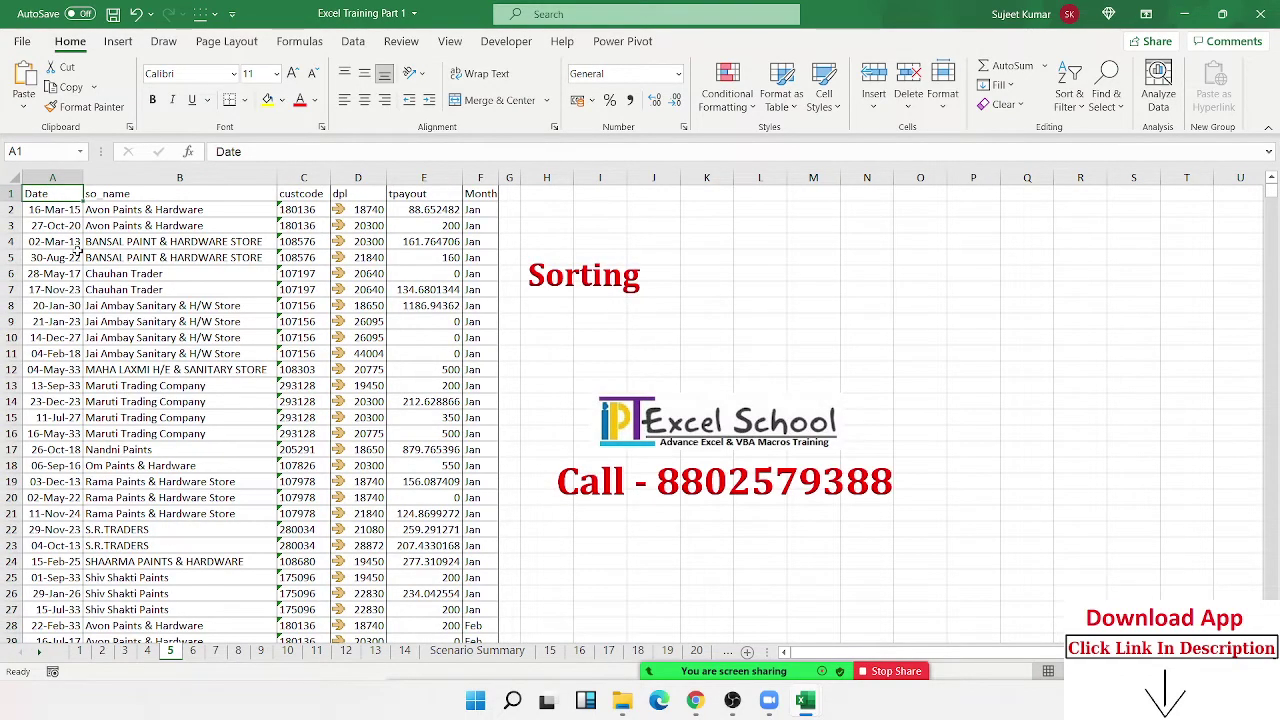
Insert a blank row at row 15, then delete it again and return to cell A1.
{"action": "key", "text": "Down"}
{"action": "key", "text": "Down"}
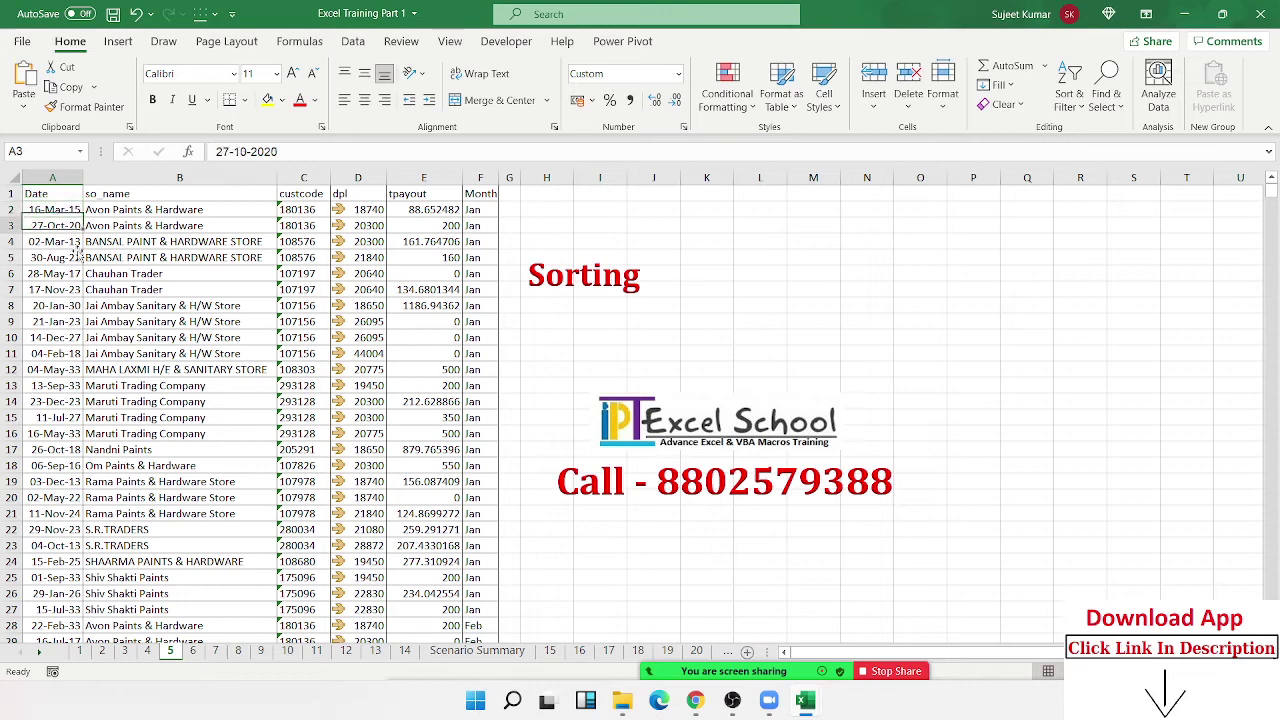
{"action": "key", "text": "Down"}
{"action": "key", "text": "Down"}
{"action": "key", "text": "Down"}
{"action": "key", "text": "Down"}
{"action": "key", "text": "Down"}
{"action": "key", "text": "Down"}
{"action": "key", "text": "Down"}
{"action": "key", "text": "Down"}
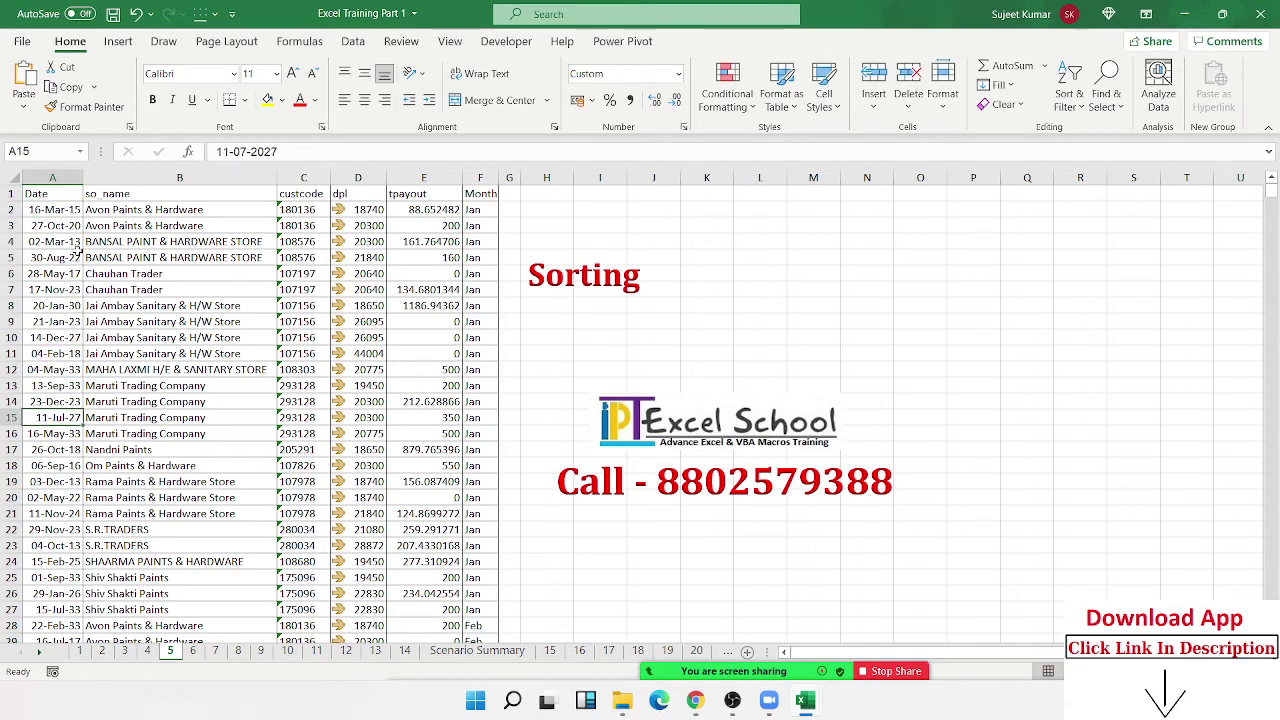
{"action": "key", "text": "shift+space"}
{"action": "key", "text": "ctrl+shift+plus"}
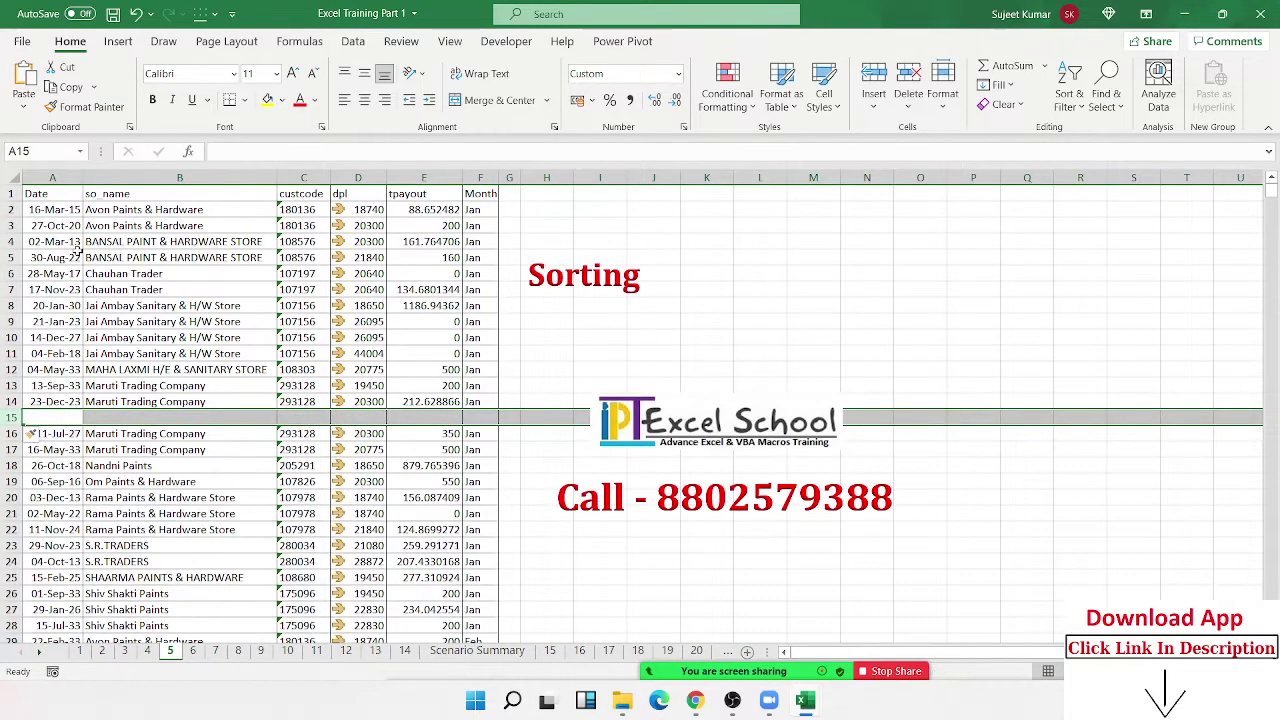
{"action": "key", "text": "Escape"}
{"action": "key", "text": "shift+Right"}
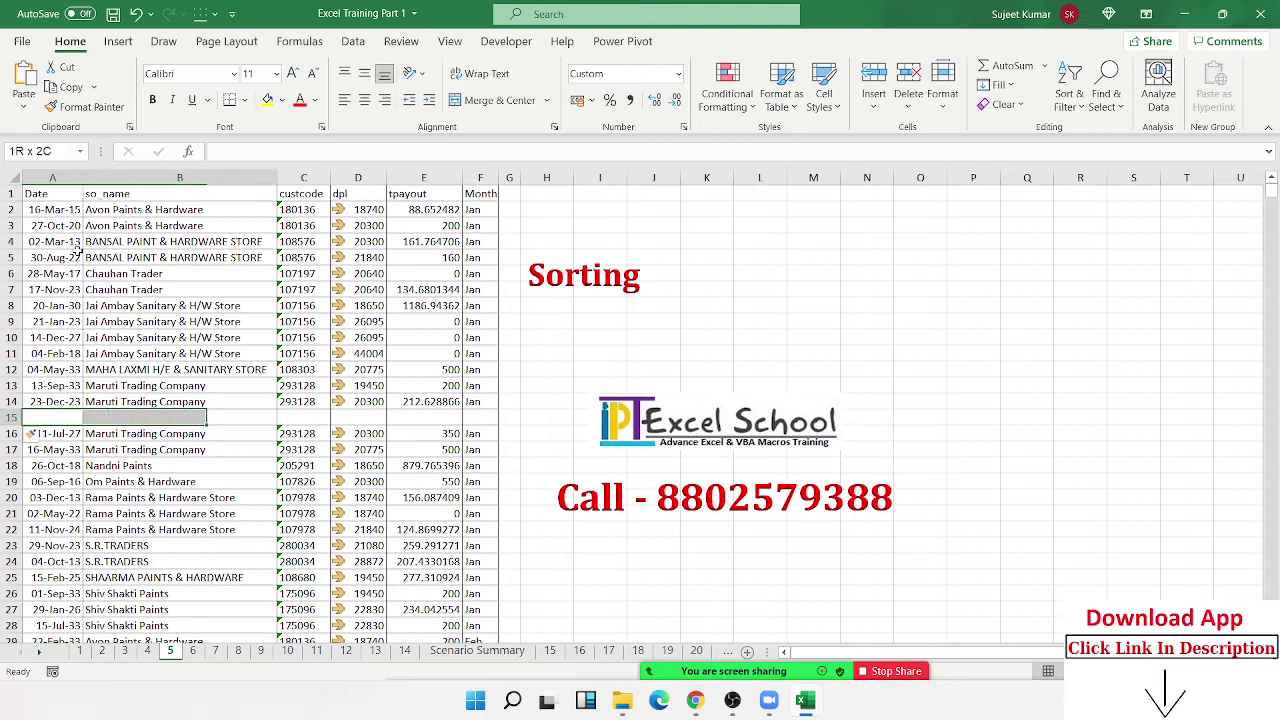
{"action": "key", "text": "shift+Right"}
{"action": "key", "text": "shift+Right"}
{"action": "key", "text": "shift+Right"}
{"action": "key", "text": "shift+Right"}
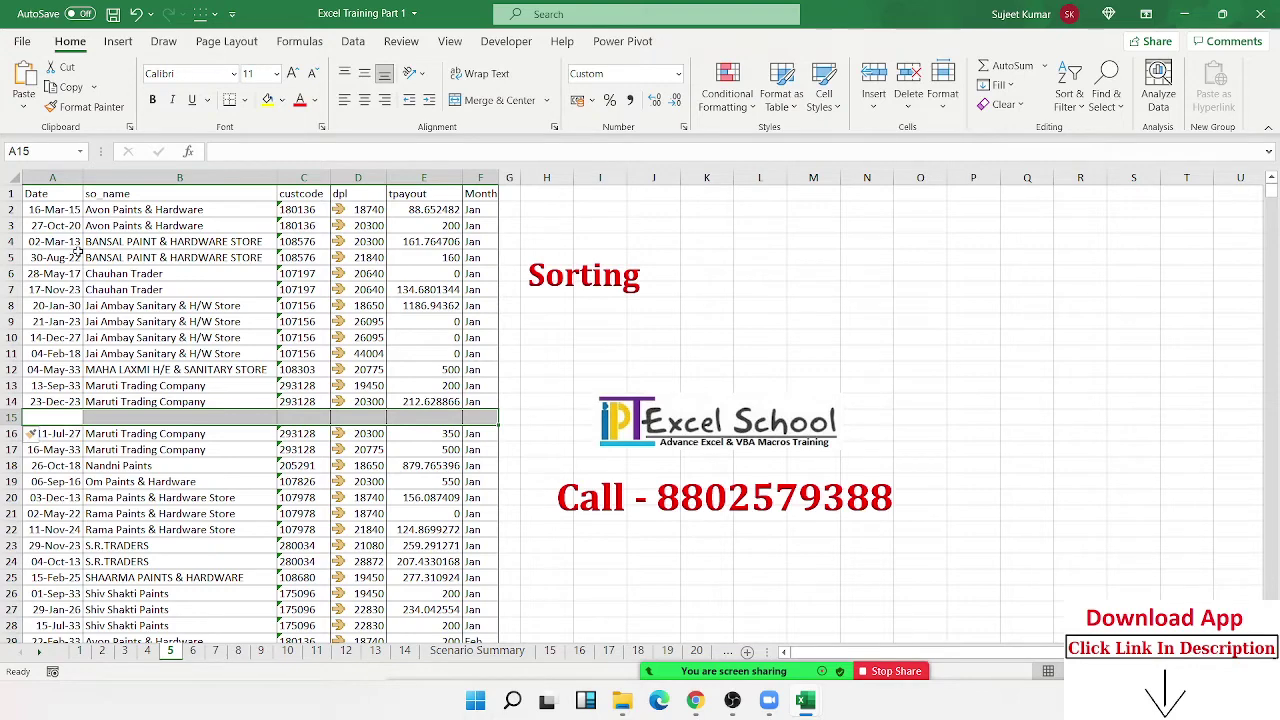
{"action": "key", "text": "Left"}
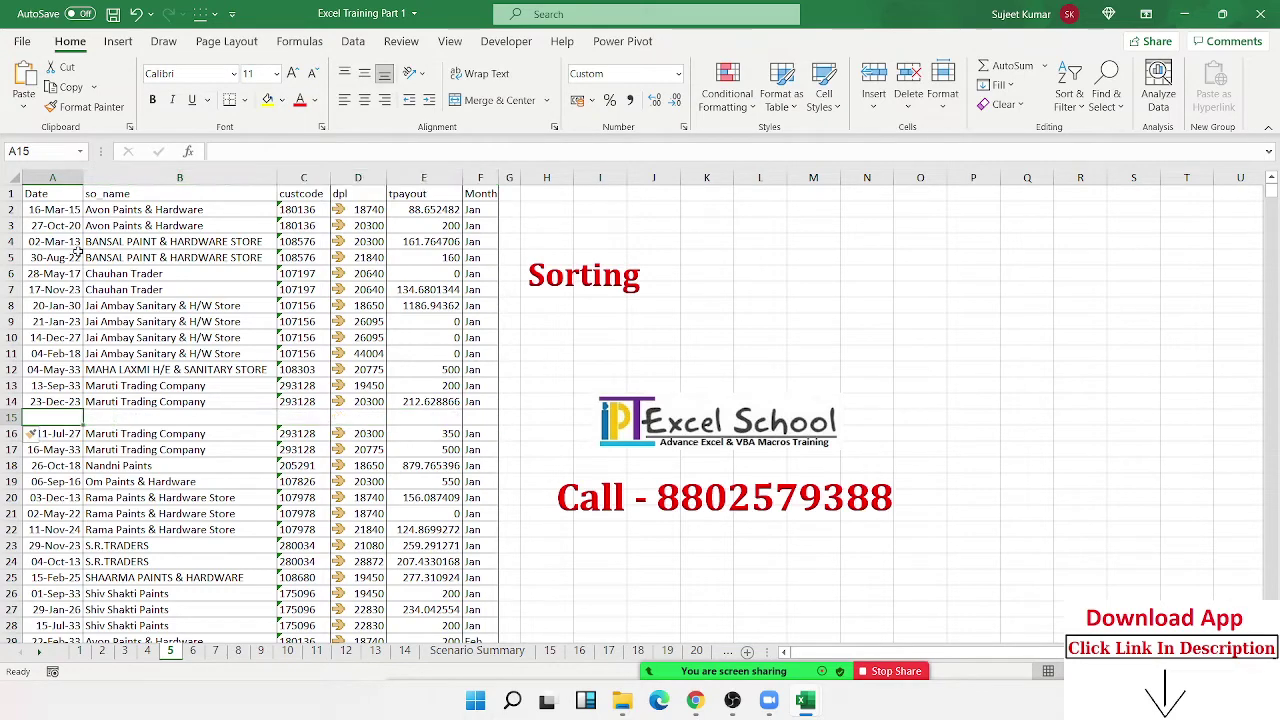
{"action": "key", "text": "shift+space"}
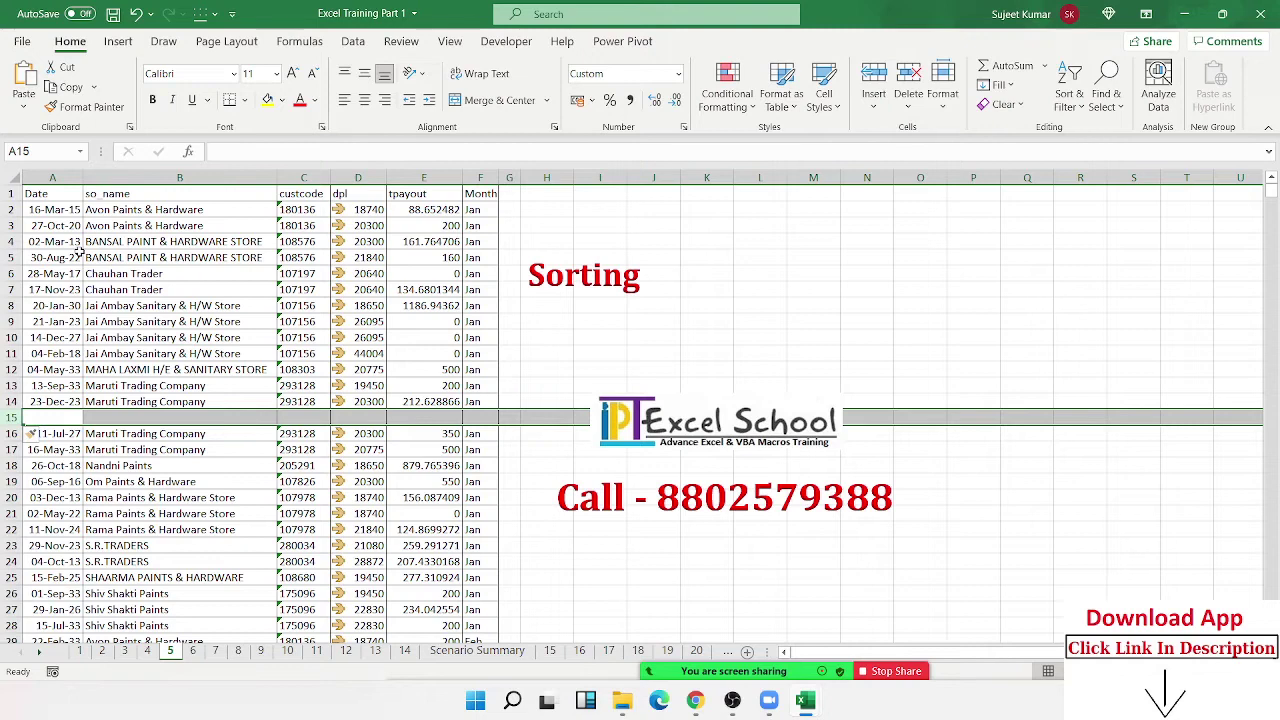
{"action": "key", "text": "ctrl+minus"}
{"action": "key", "text": "Up"}
{"action": "key", "text": "ctrl+Home"}
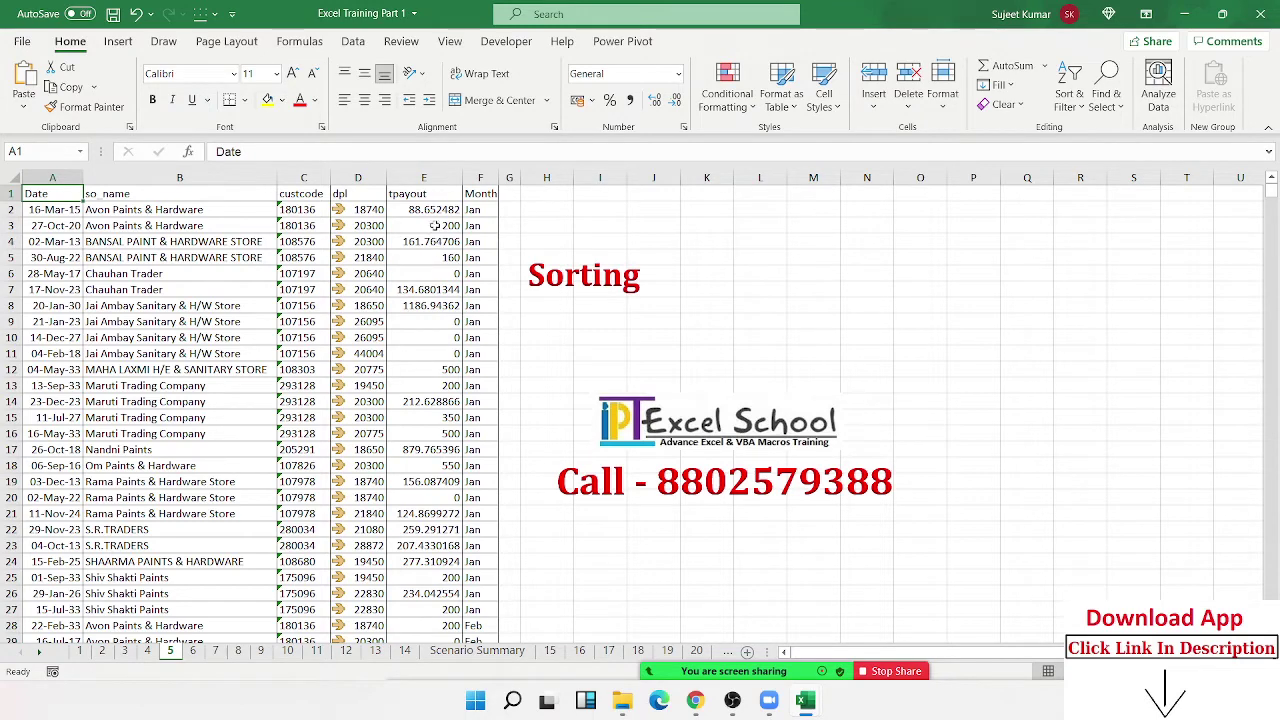
Sort the table by tpayout from smallest to largest.
{"action": "left_click", "coordinate": [429, 195]}
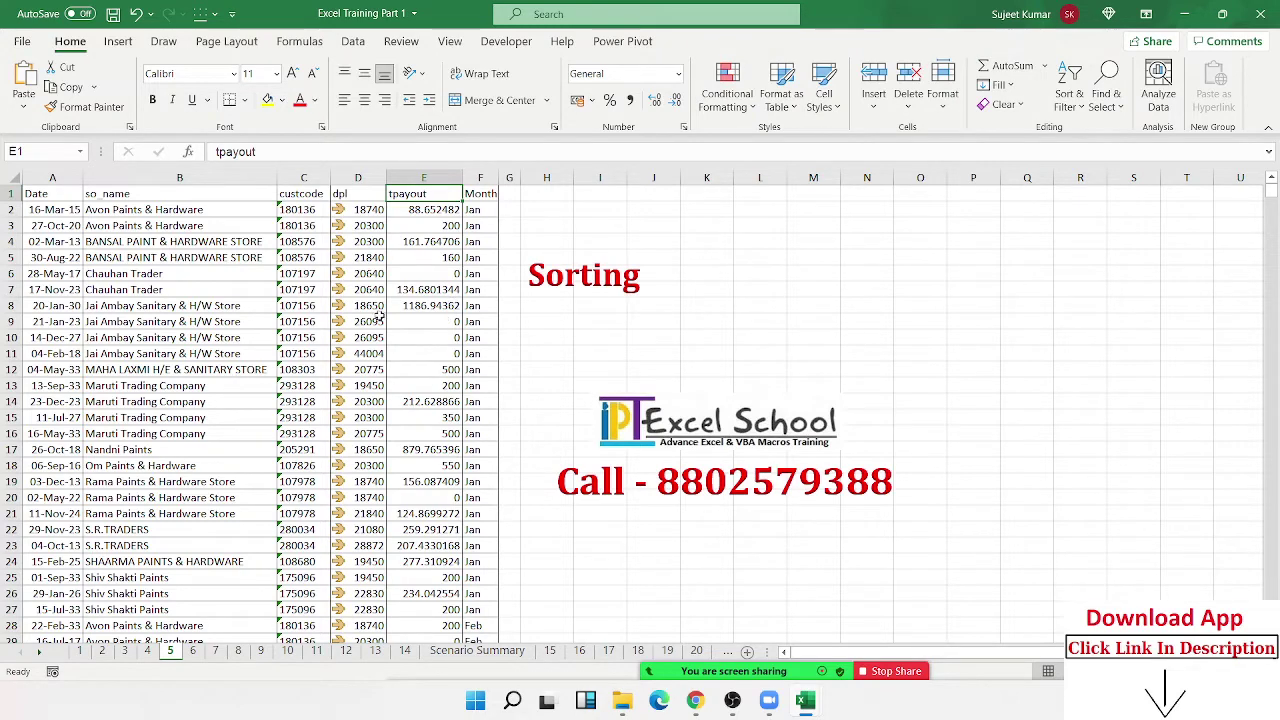
{"action": "left_click_drag", "start_coordinate": [350, 321], "coordinate": [440, 321]}
{"action": "left_click", "coordinate": [455, 196]}
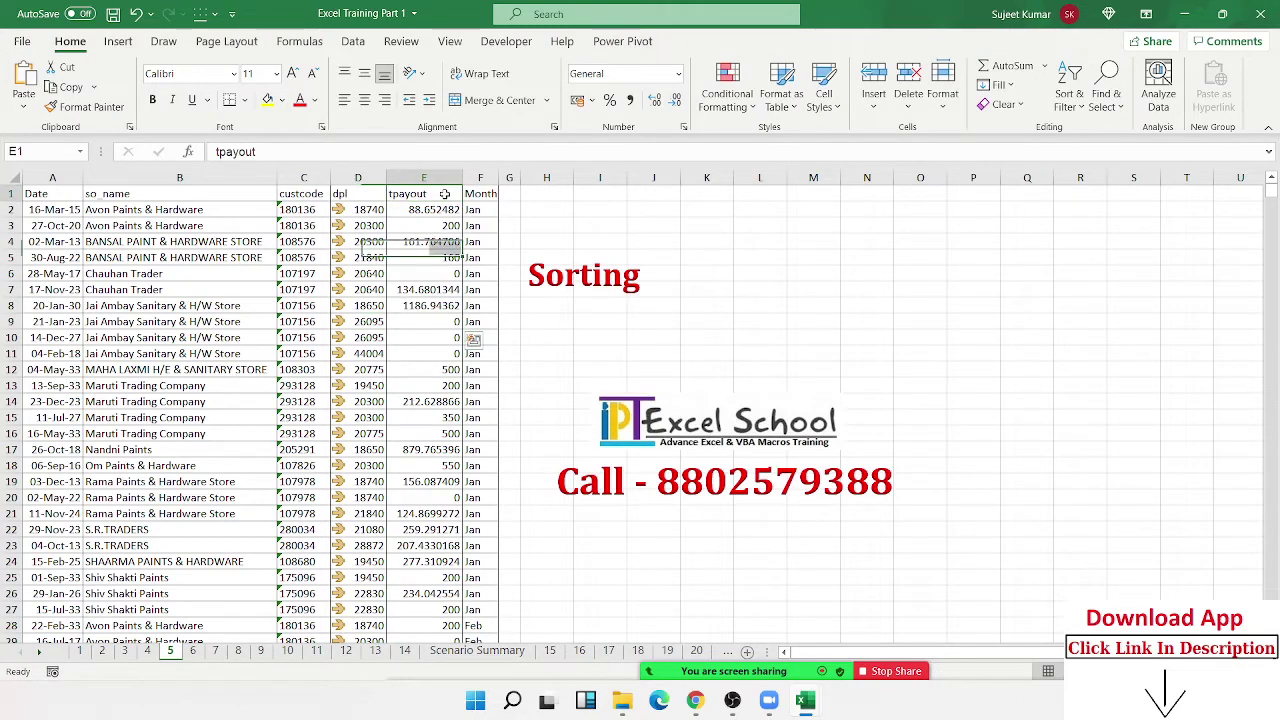
{"action": "left_click", "coordinate": [1076, 114]}
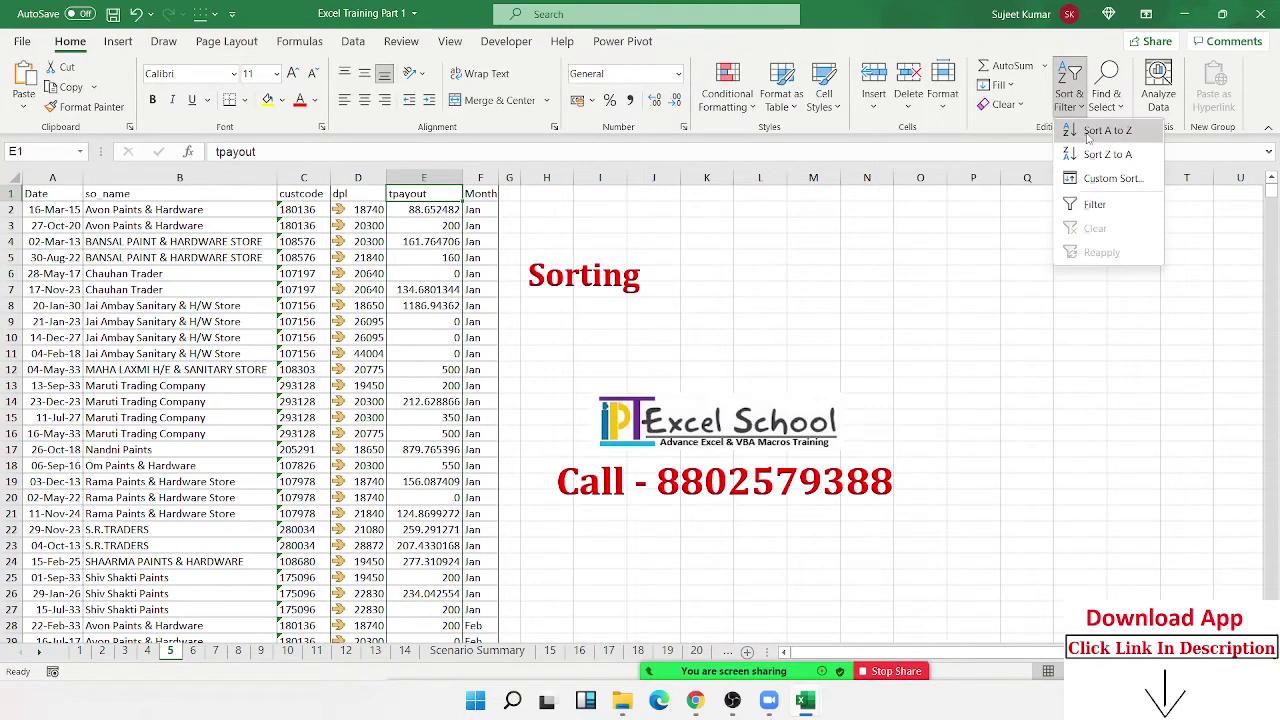
{"action": "left_click", "coordinate": [1092, 131]}
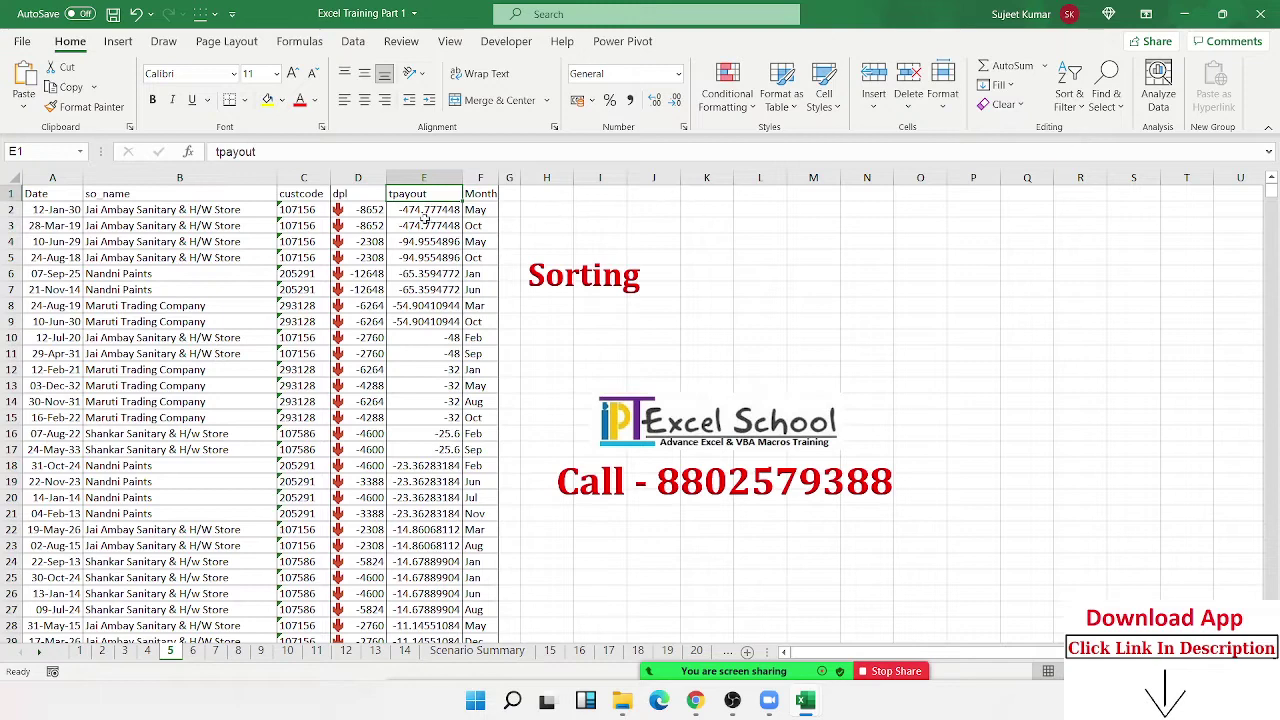
Try sorting only the selected tpayout values largest first, then cancel that sort.
{"action": "left_click_drag", "start_coordinate": [424, 214], "coordinate": [424, 513]}
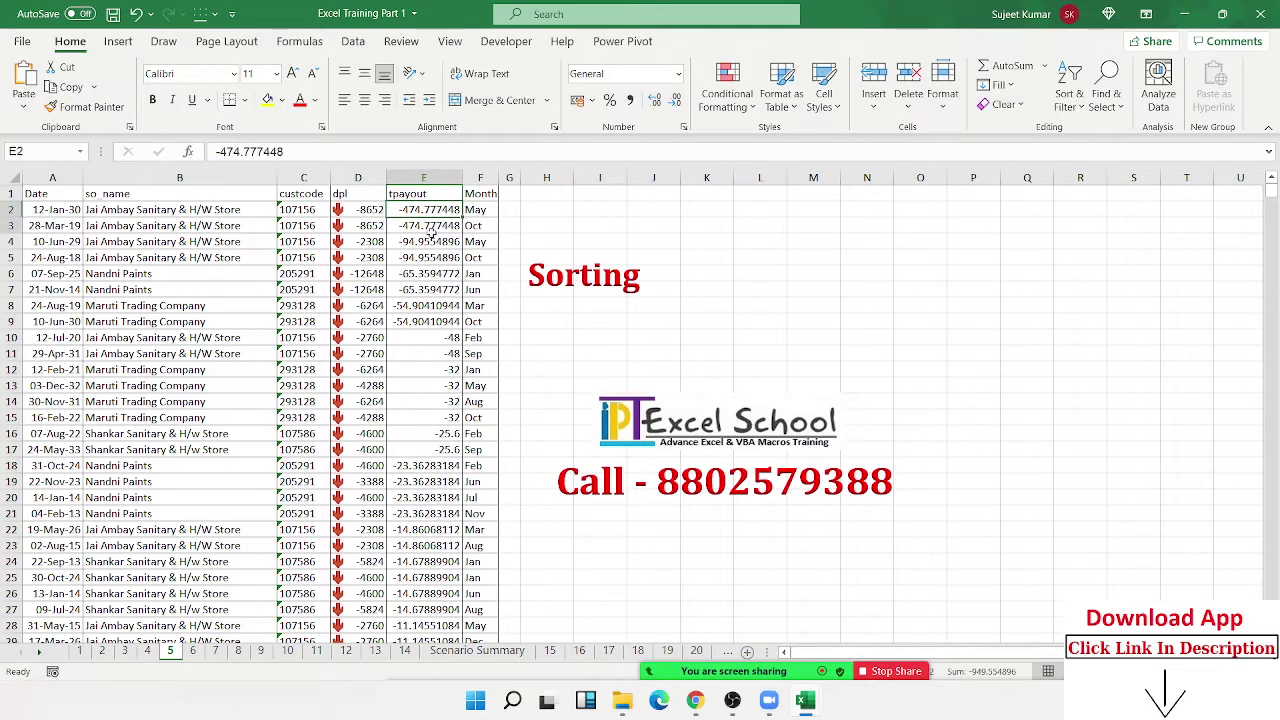
{"action": "left_click", "coordinate": [1076, 112]}
{"action": "left_click", "coordinate": [1102, 106]}
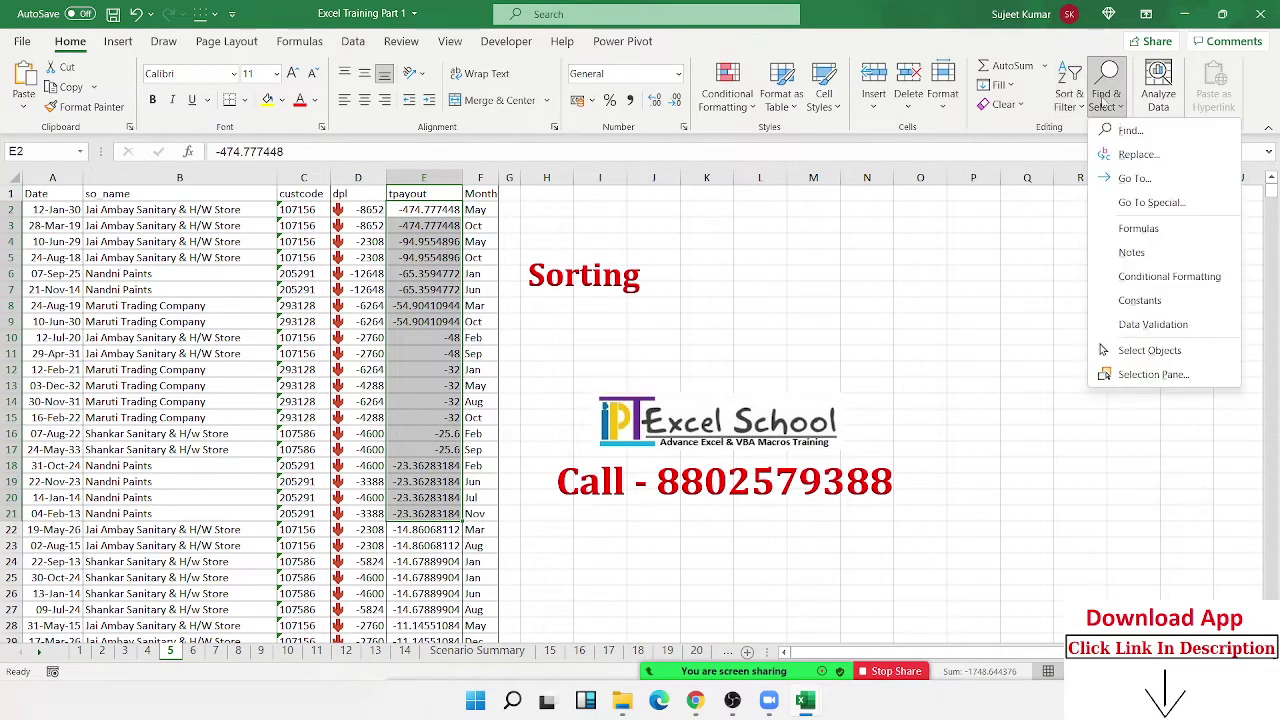
{"action": "left_click", "coordinate": [1076, 103]}
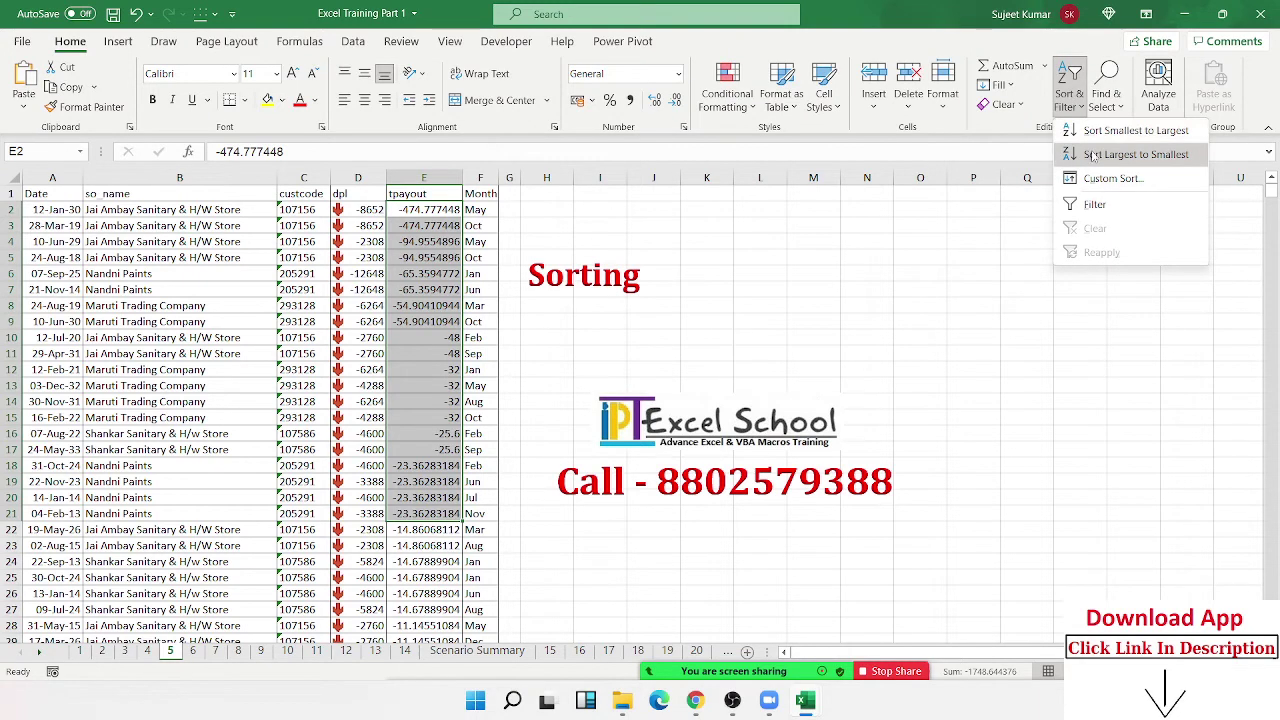
{"action": "left_click", "coordinate": [1093, 156]}
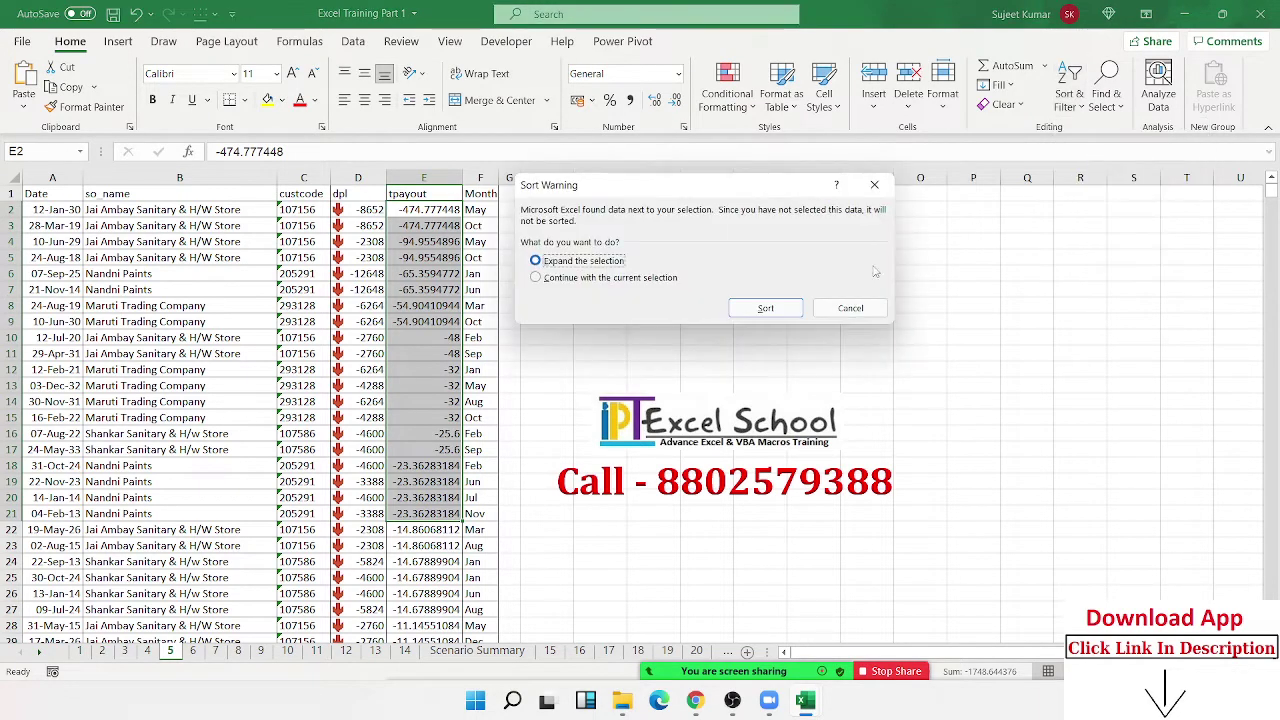
{"action": "left_click", "coordinate": [850, 307]}
{"action": "left_click", "coordinate": [423, 257]}
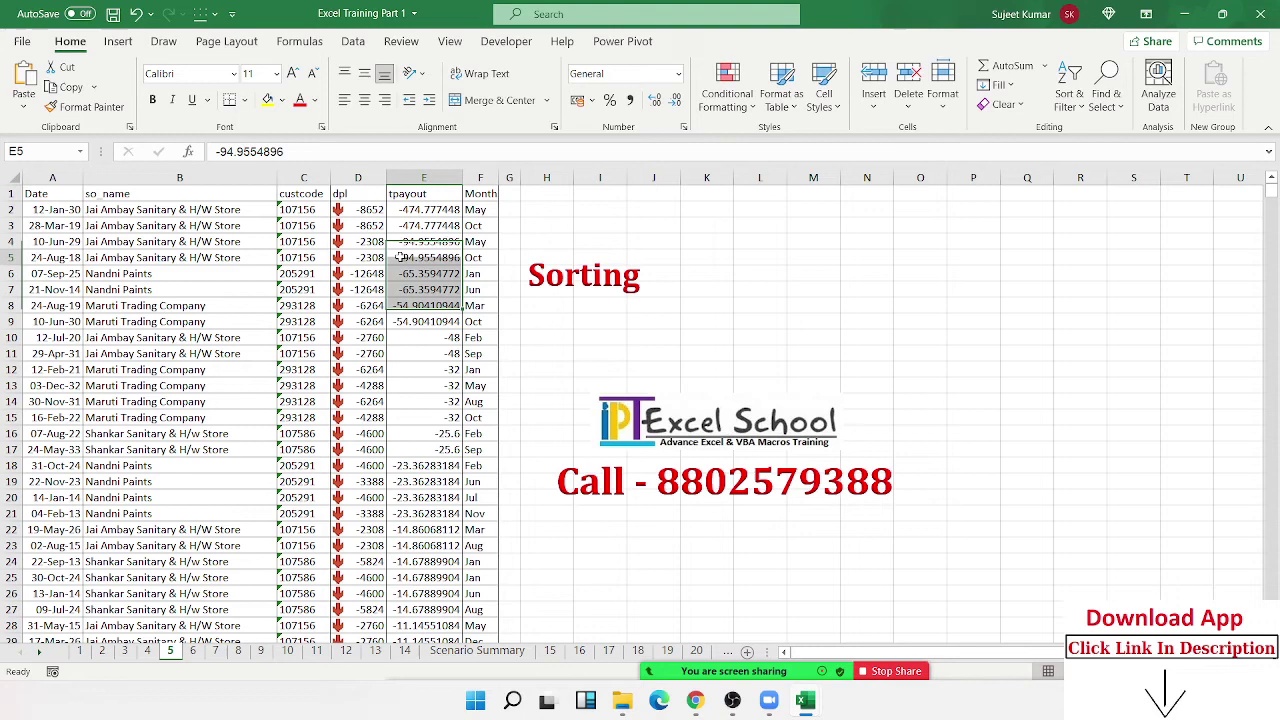
Sort the whole table by tpayout largest first, putting 4057.971015 at the top.
{"action": "left_click", "coordinate": [423, 194]}
{"action": "left_click", "coordinate": [1069, 98]}
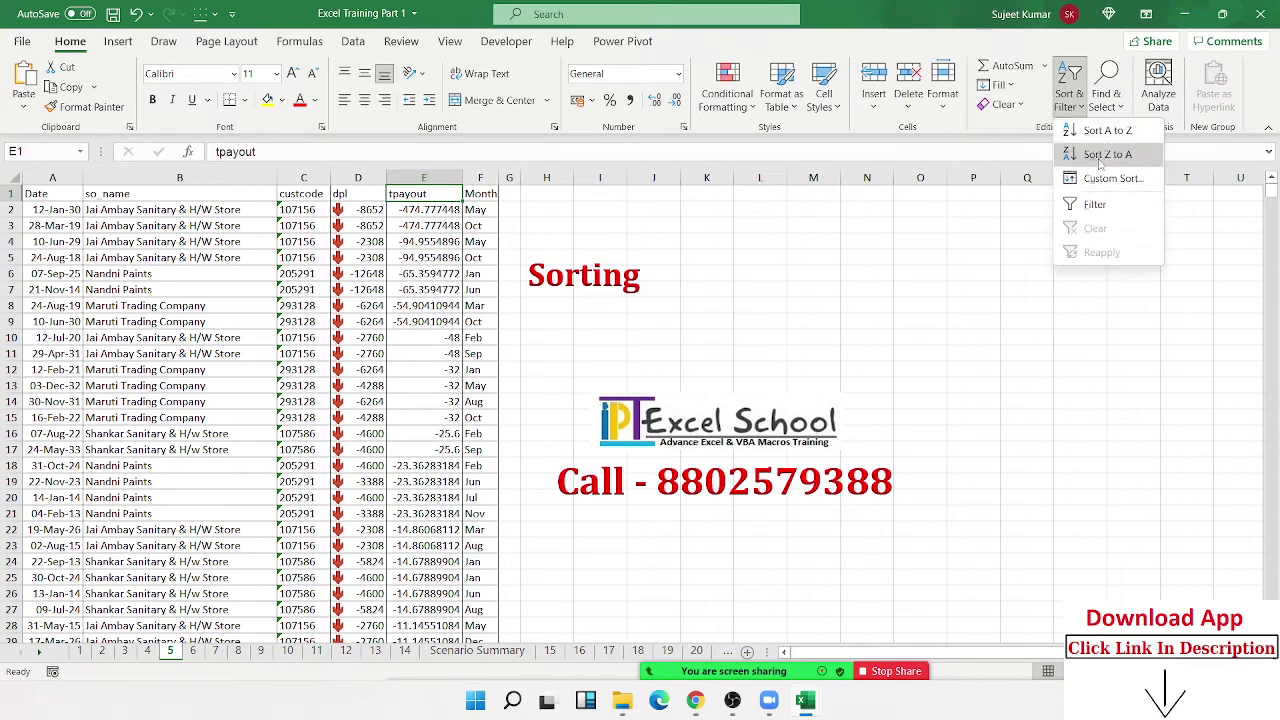
{"action": "left_click", "coordinate": [1099, 156]}
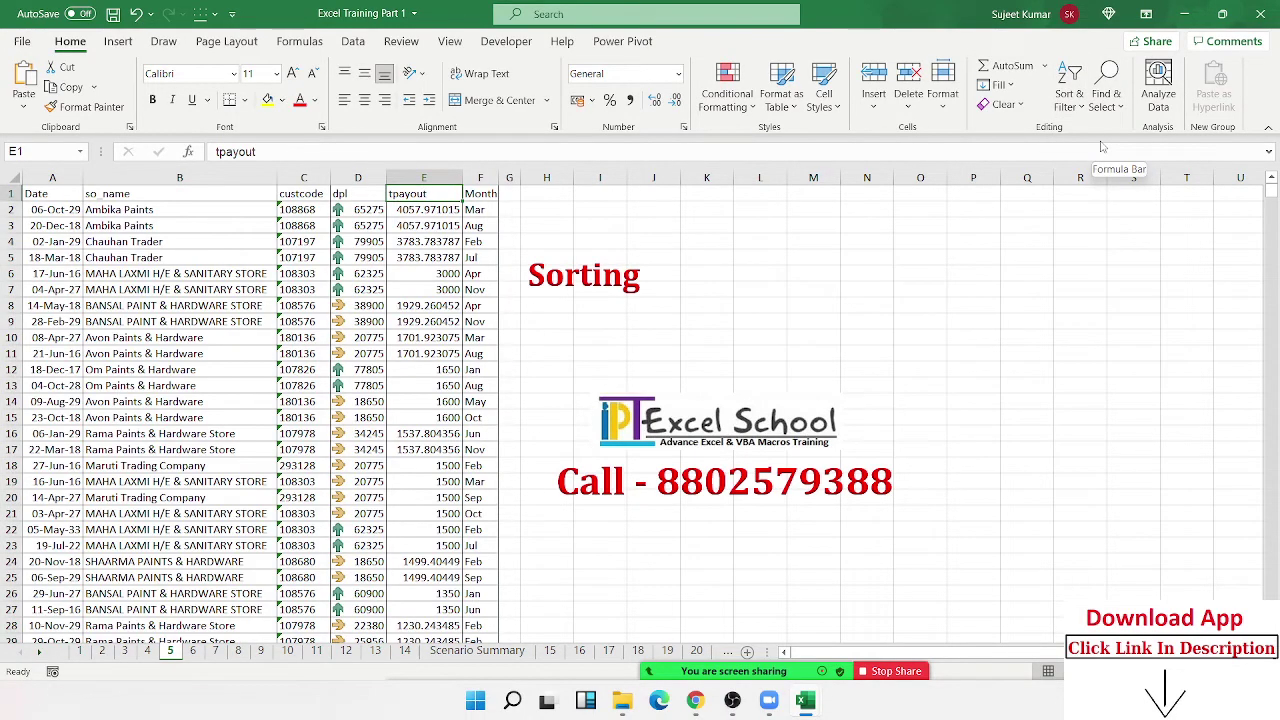
{"action": "left_click", "coordinate": [390, 289]}
{"action": "scroll", "coordinate": [137, 266], "scroll_direction": "down", "scroll_amount": 2}
{"action": "scroll", "coordinate": [93, 215], "scroll_direction": "up", "scroll_amount": 2}
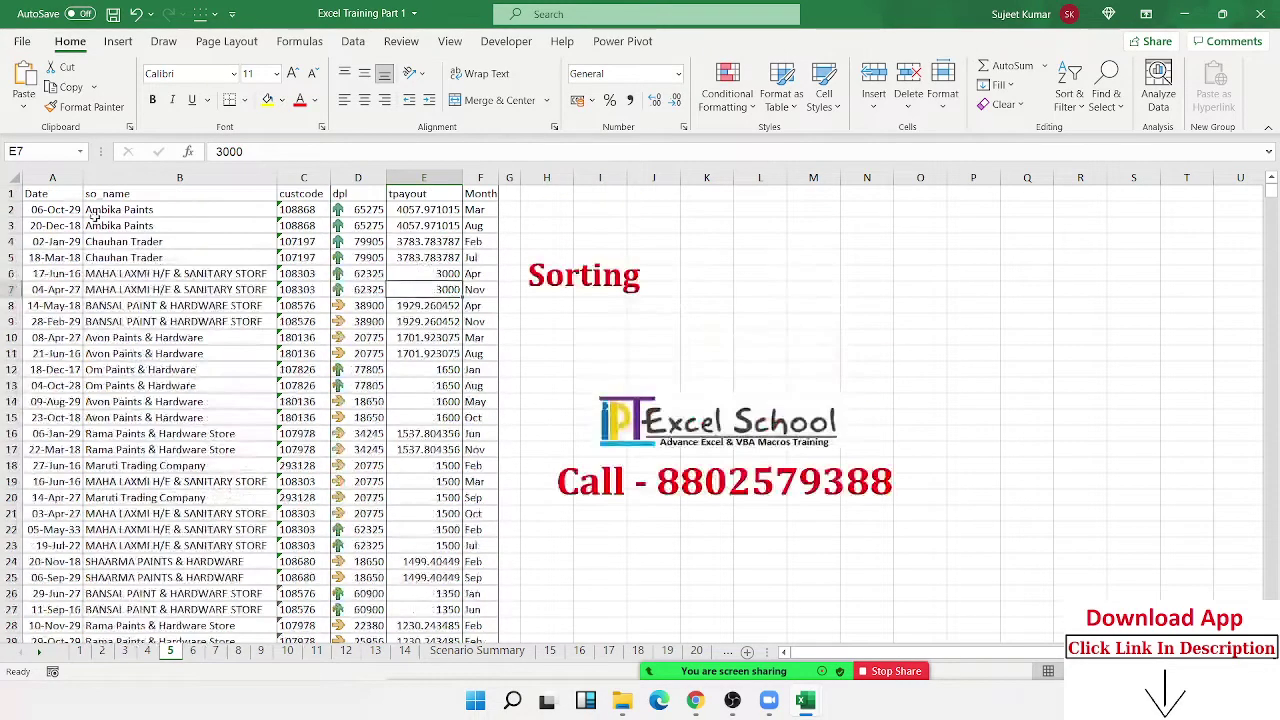
{"action": "left_click_drag", "start_coordinate": [70, 197], "coordinate": [76, 308]}
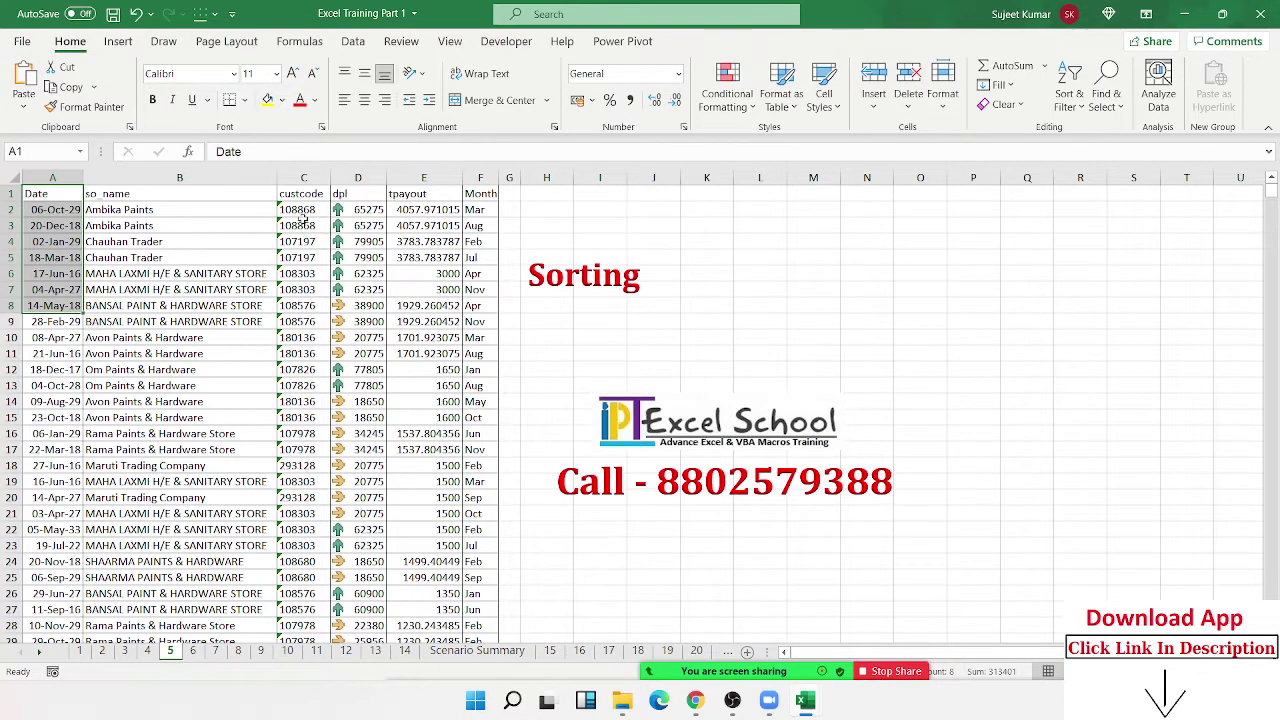
{"action": "left_click_drag", "start_coordinate": [300, 197], "coordinate": [305, 272]}
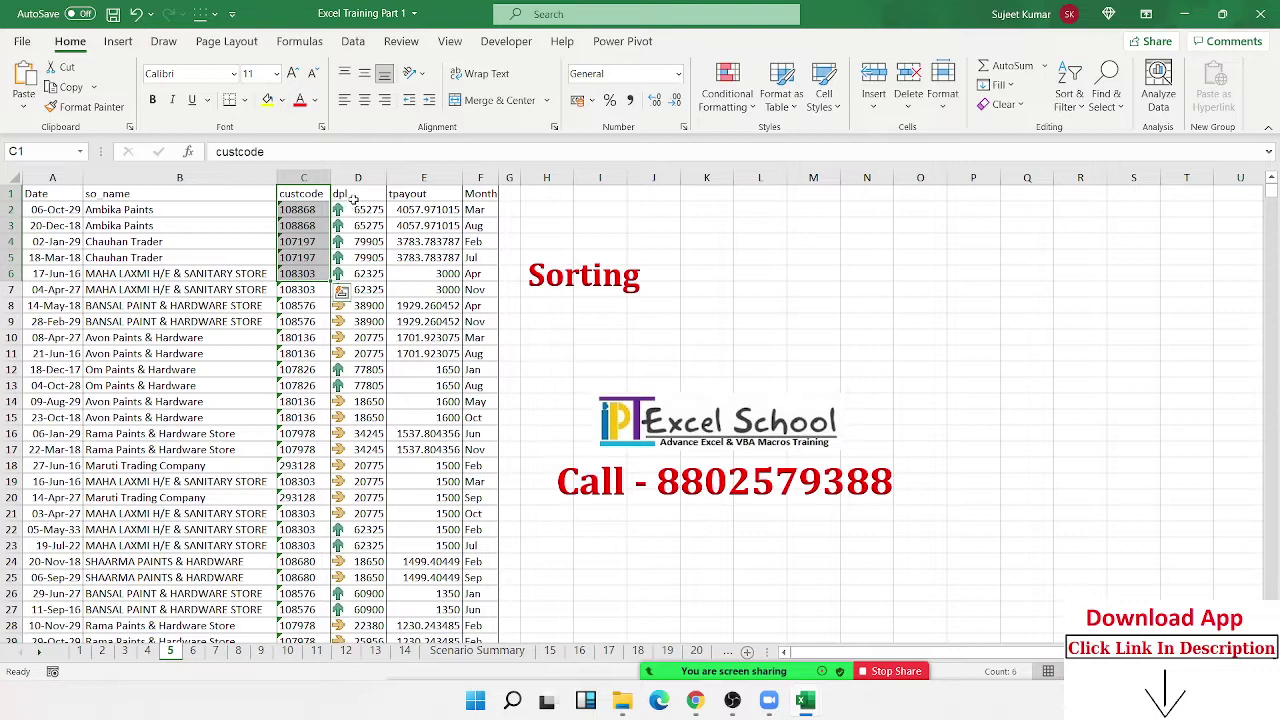
{"action": "left_click_drag", "start_coordinate": [353, 200], "coordinate": [358, 256]}
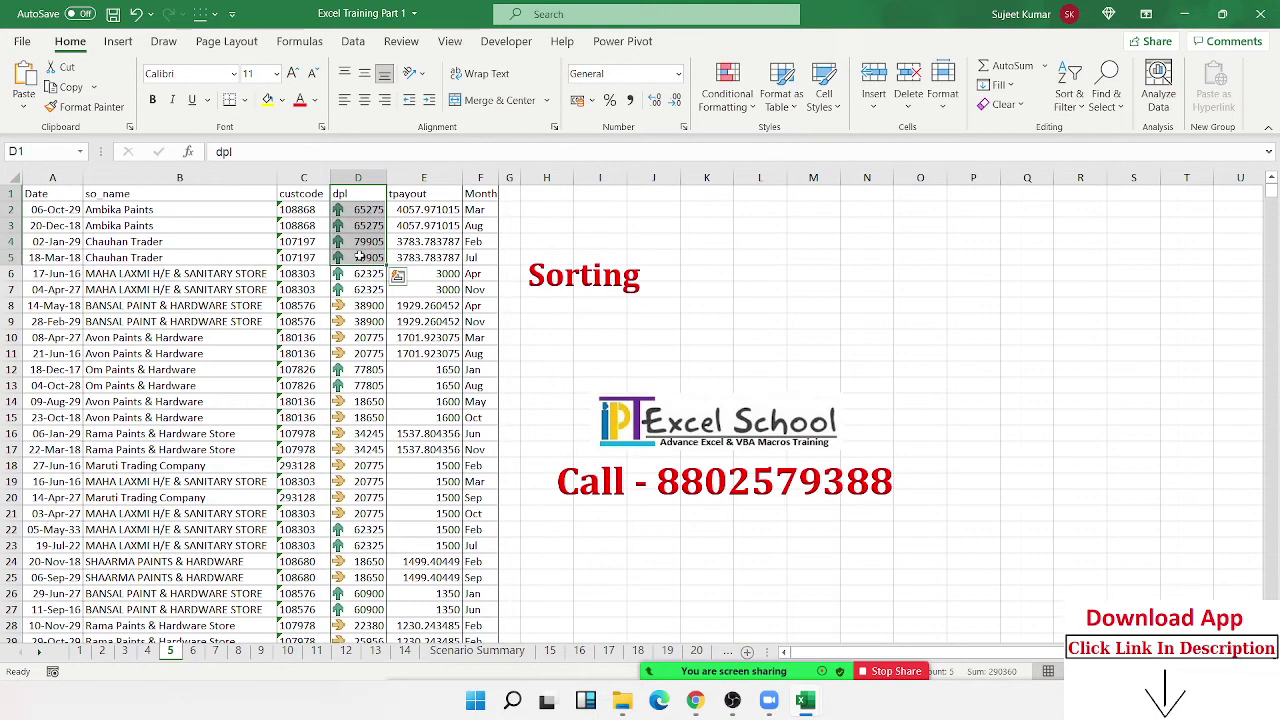
{"action": "left_click", "coordinate": [57, 199]}
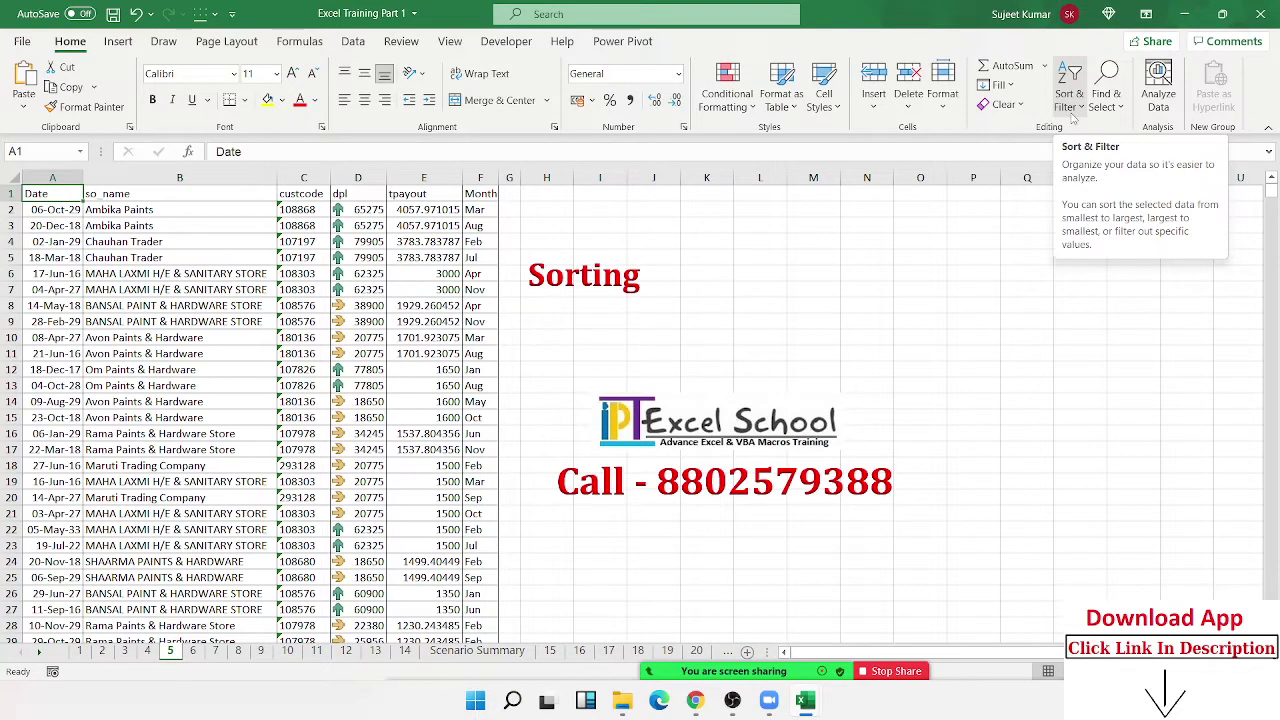
In Custom Sort, make Date the first sort level and custcode the second.
{"action": "left_click", "coordinate": [1074, 117]}
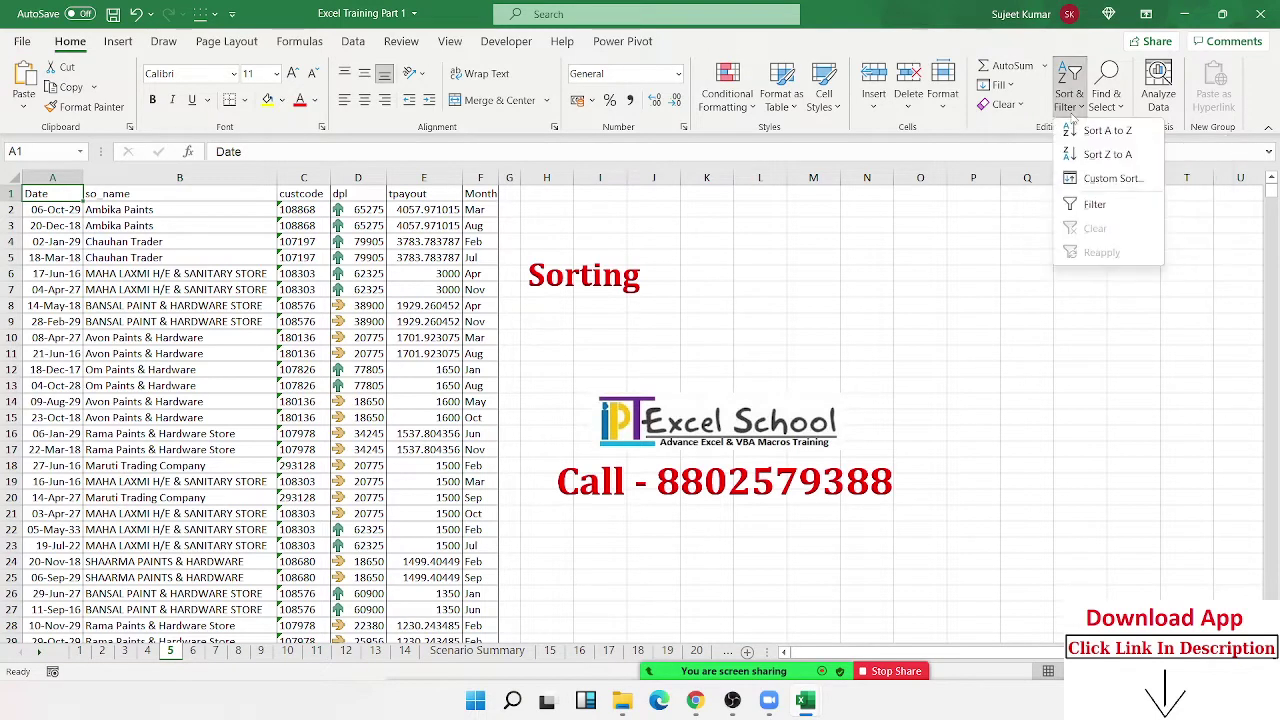
{"action": "left_click", "coordinate": [1108, 179]}
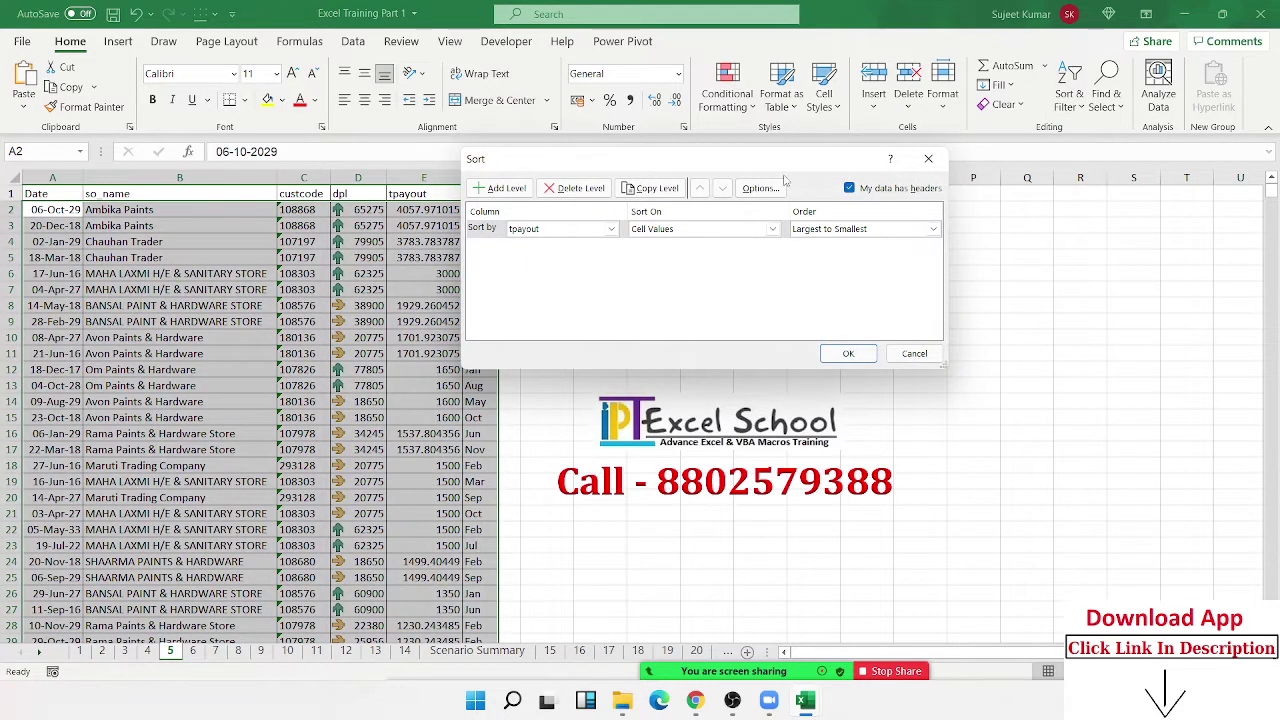
{"action": "left_click", "coordinate": [579, 233]}
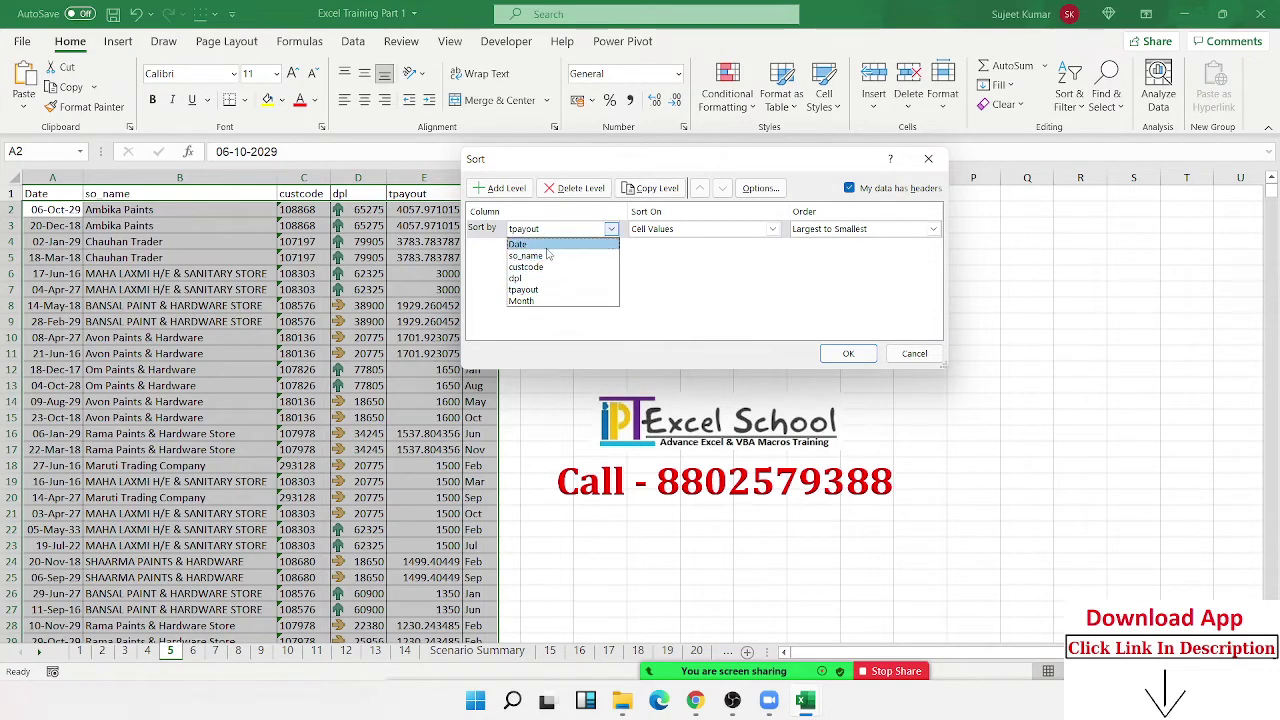
{"action": "left_click", "coordinate": [547, 250]}
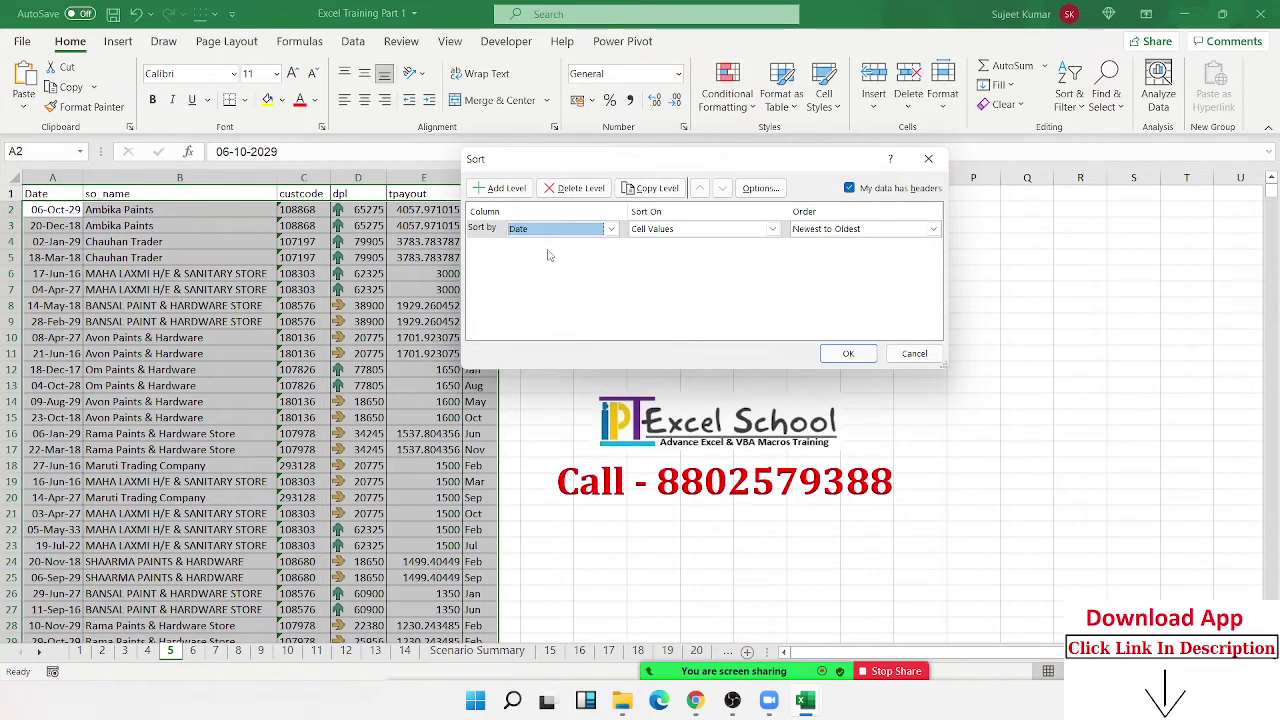
{"action": "left_click", "coordinate": [500, 188]}
{"action": "left_click", "coordinate": [534, 247]}
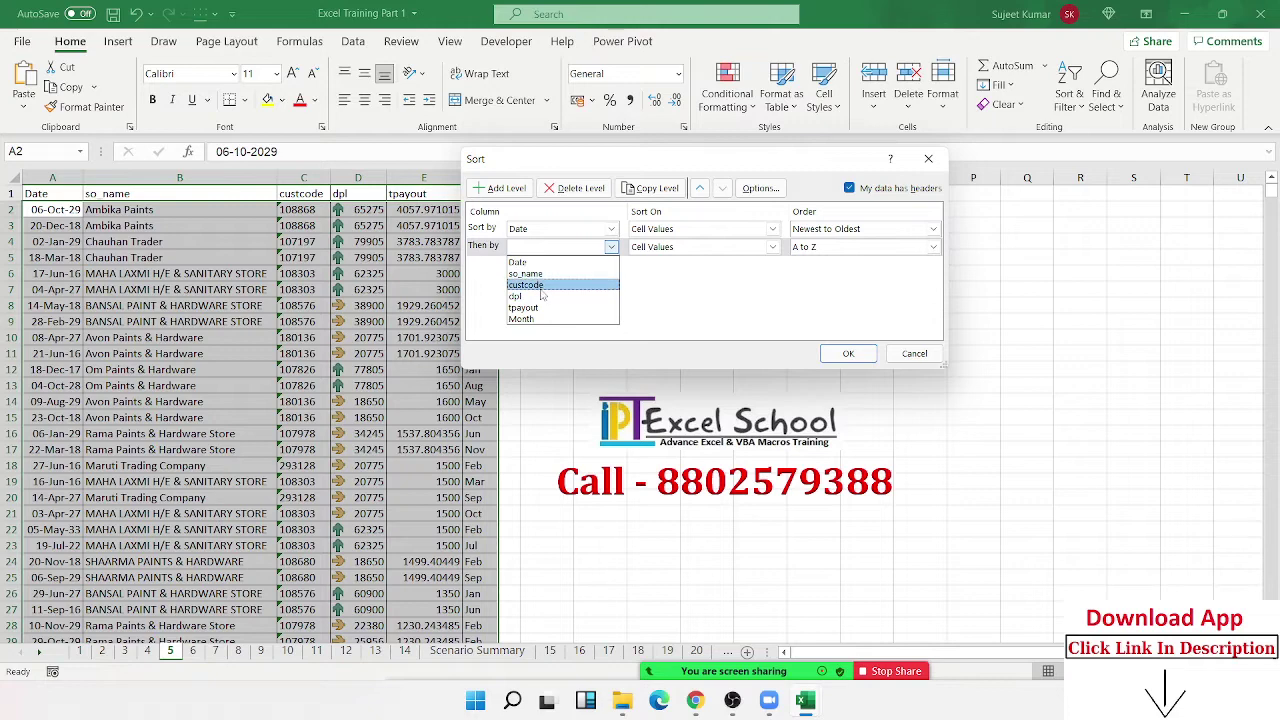
{"action": "left_click", "coordinate": [540, 289]}
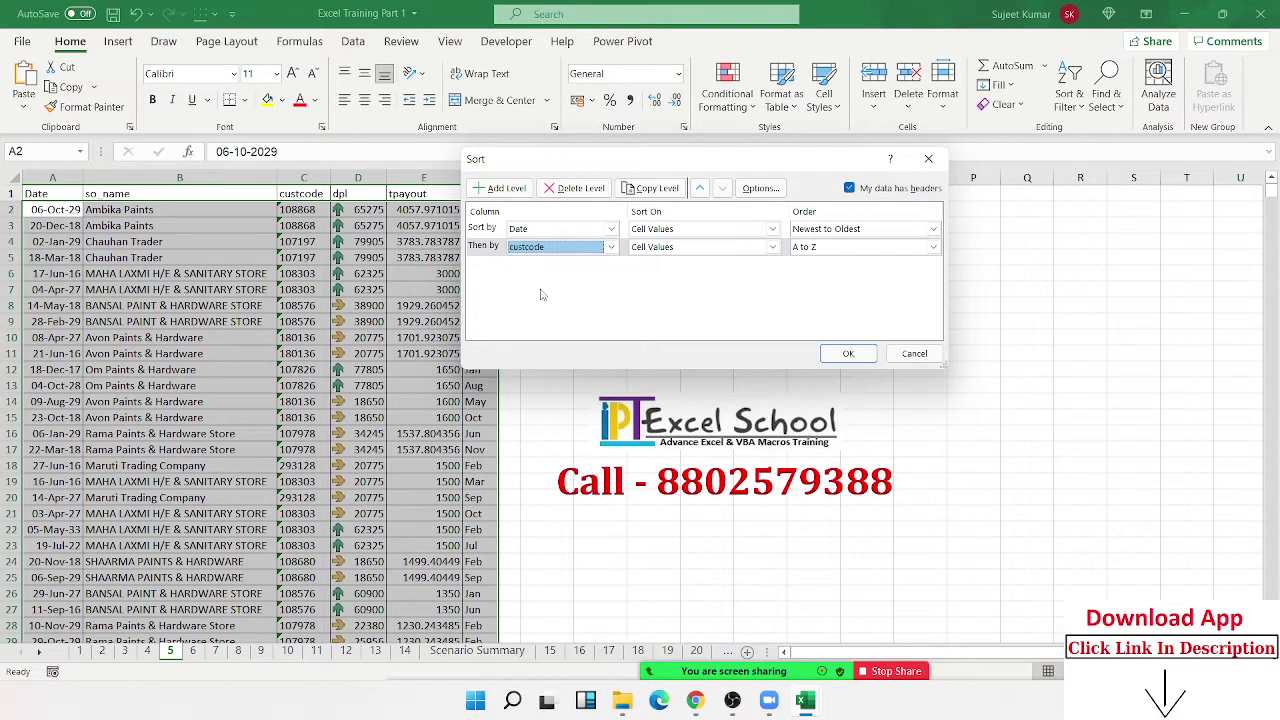
Add tpayout as a third level, apply the sort and confirm the Sort Warning.
{"action": "left_click", "coordinate": [503, 193]}
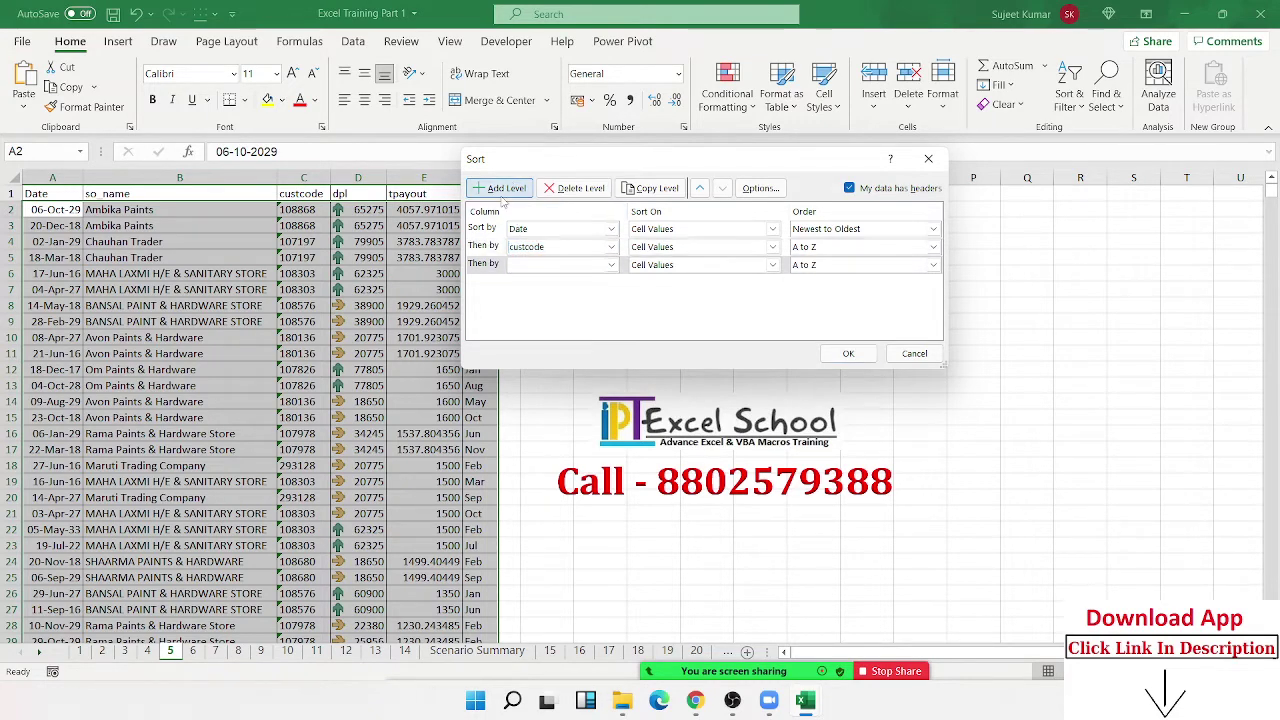
{"action": "left_click", "coordinate": [531, 264]}
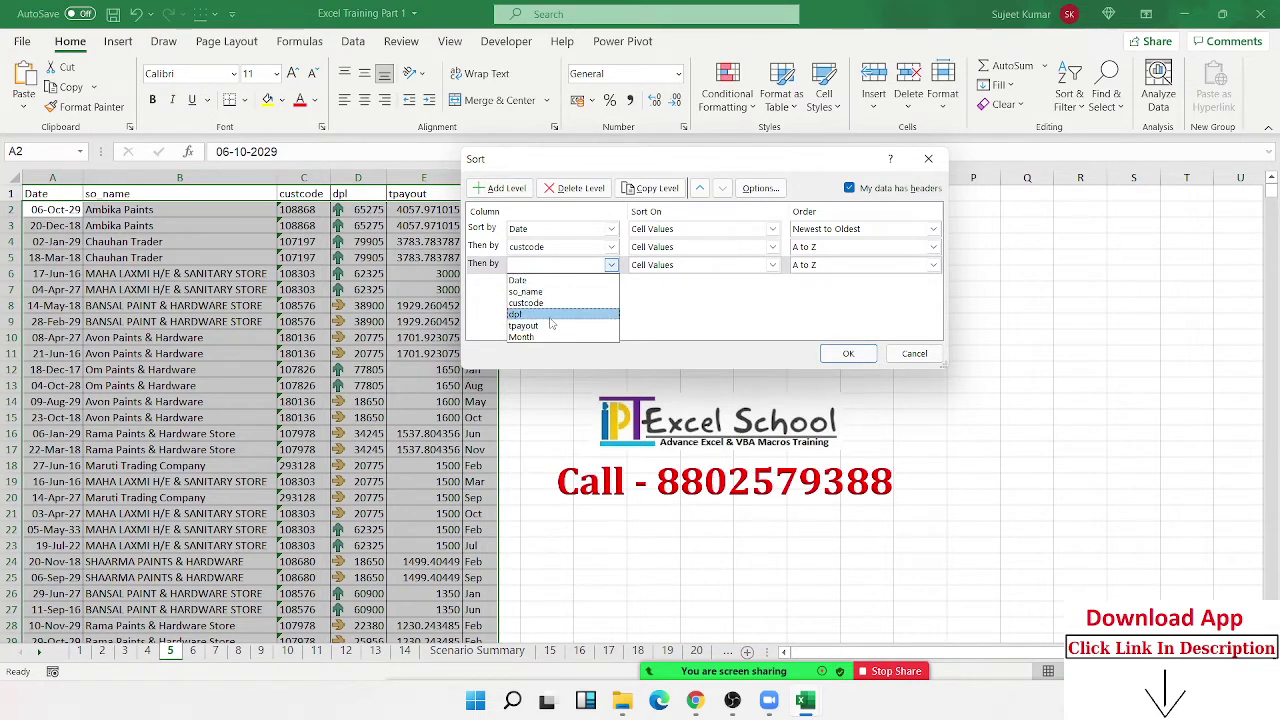
{"action": "left_click", "coordinate": [550, 325]}
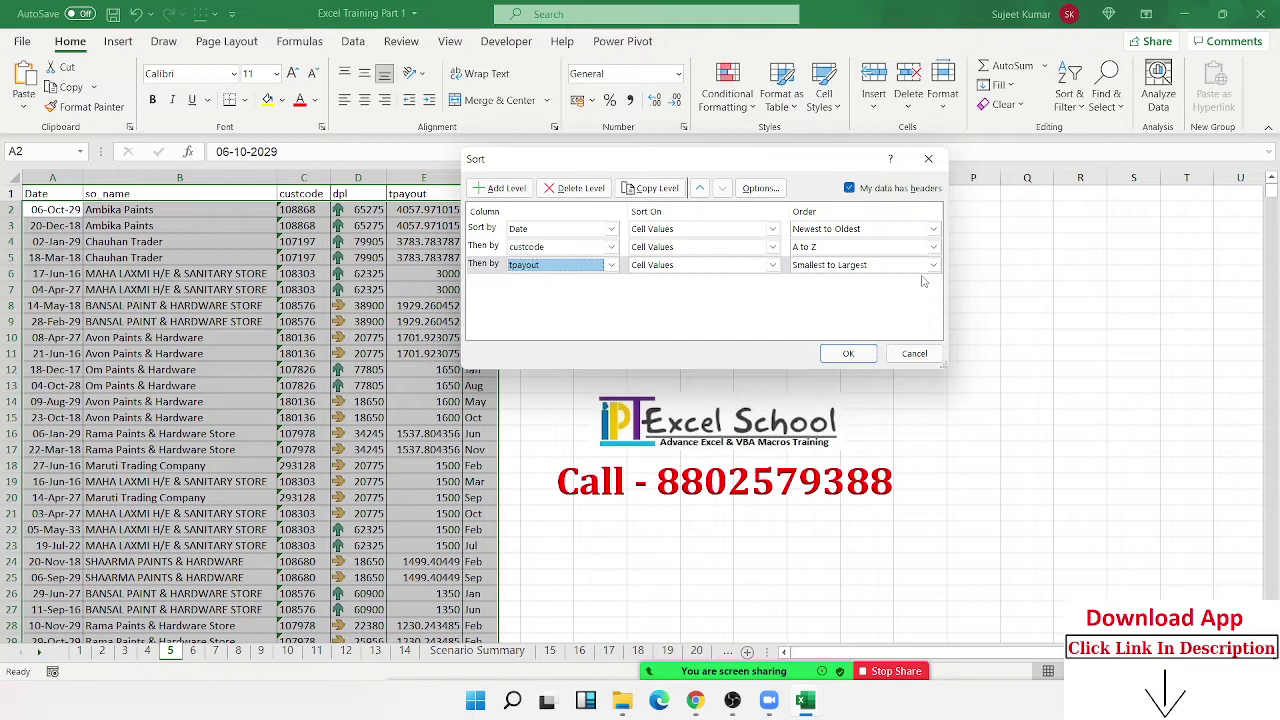
{"action": "left_click", "coordinate": [850, 353]}
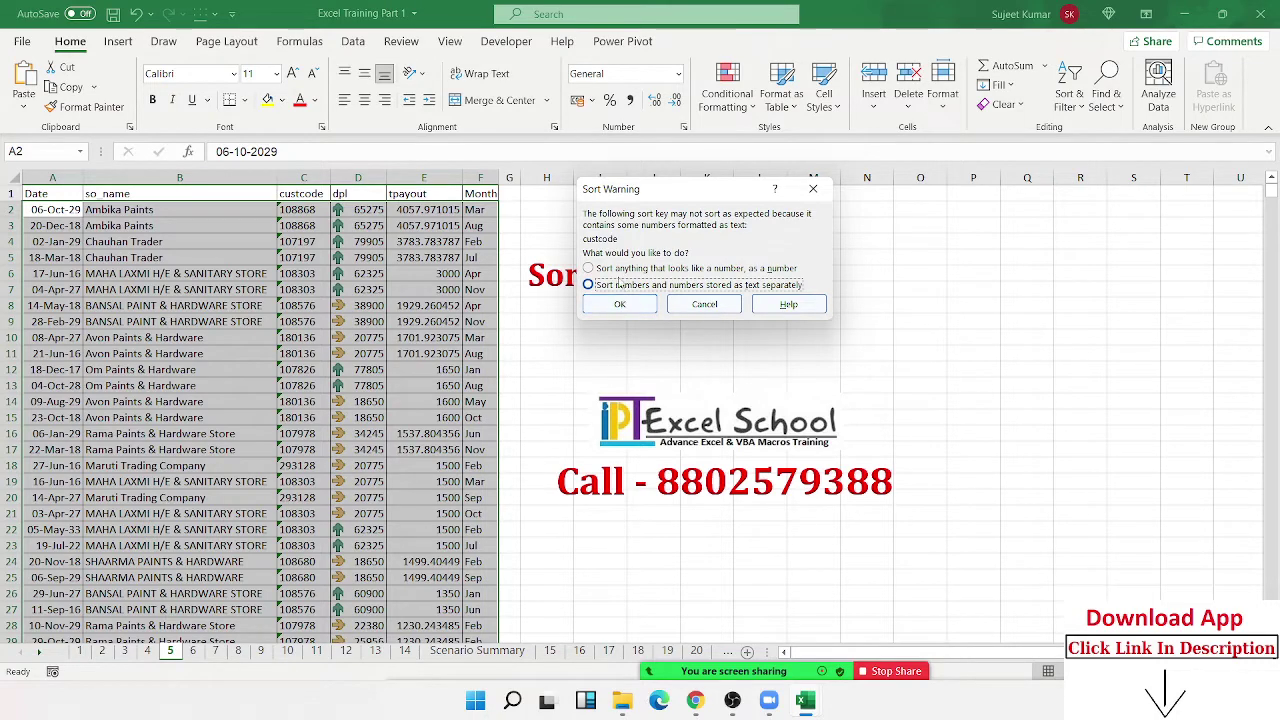
{"action": "left_click", "coordinate": [620, 306]}
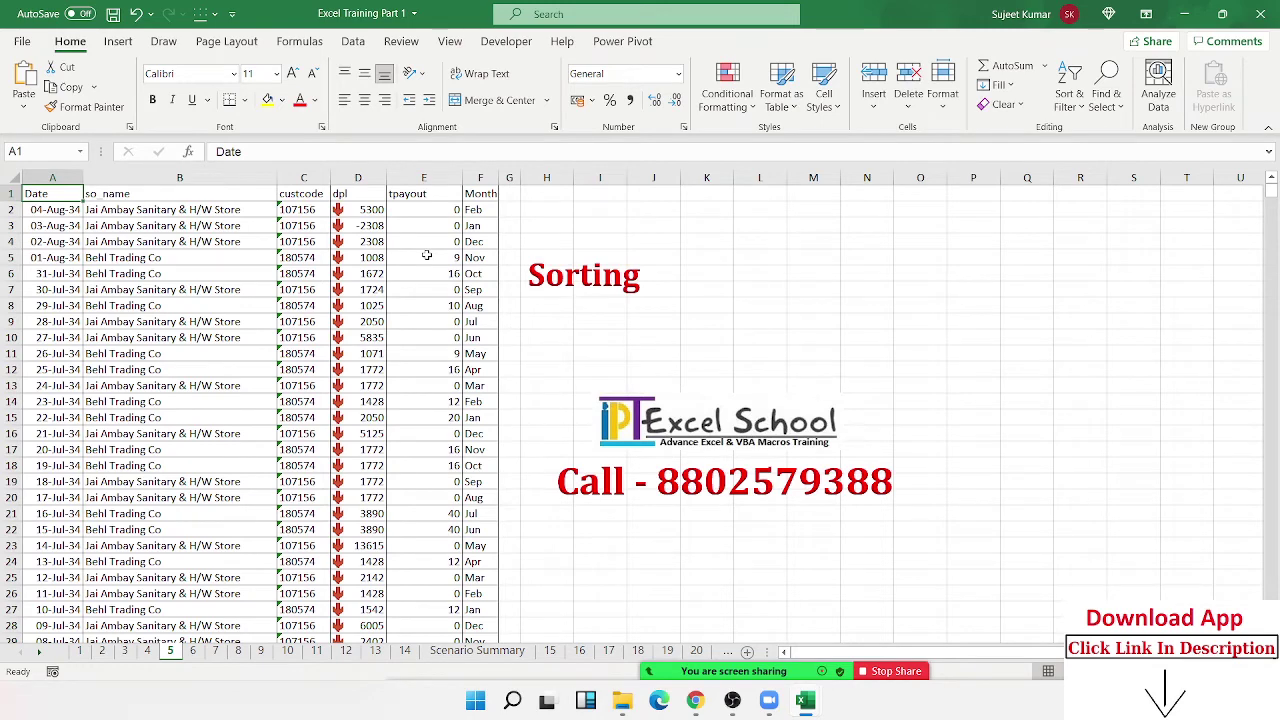
Check the sorted custcode, tpayout and store values, then open Sort & Filter with the Month header selected.
{"action": "left_click", "coordinate": [311, 256]}
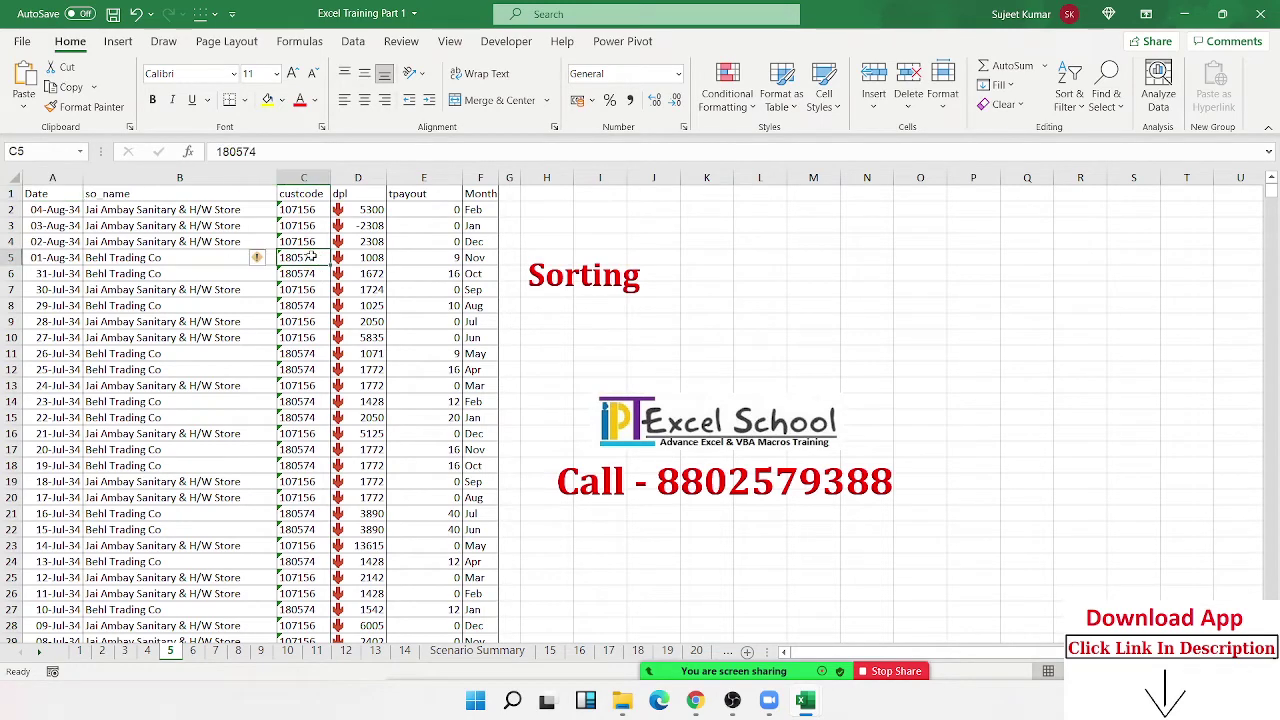
{"action": "left_click", "coordinate": [393, 289]}
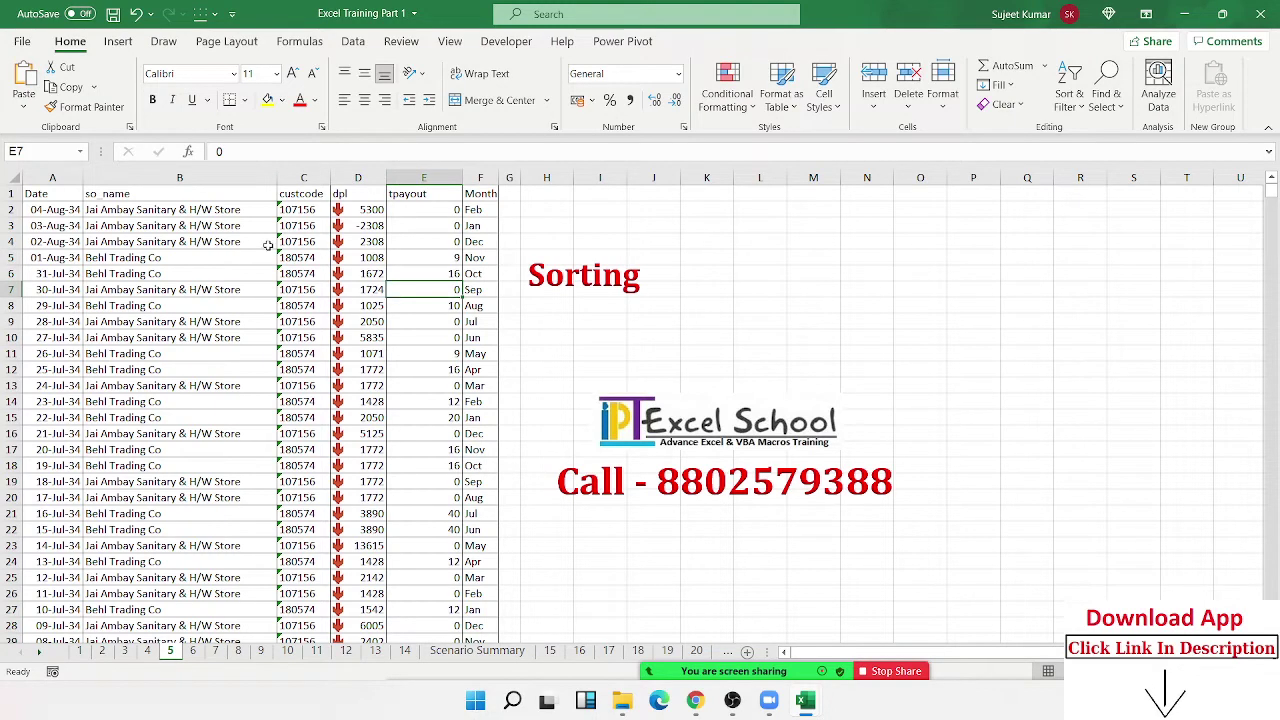
{"action": "left_click_drag", "start_coordinate": [200, 226], "coordinate": [230, 316]}
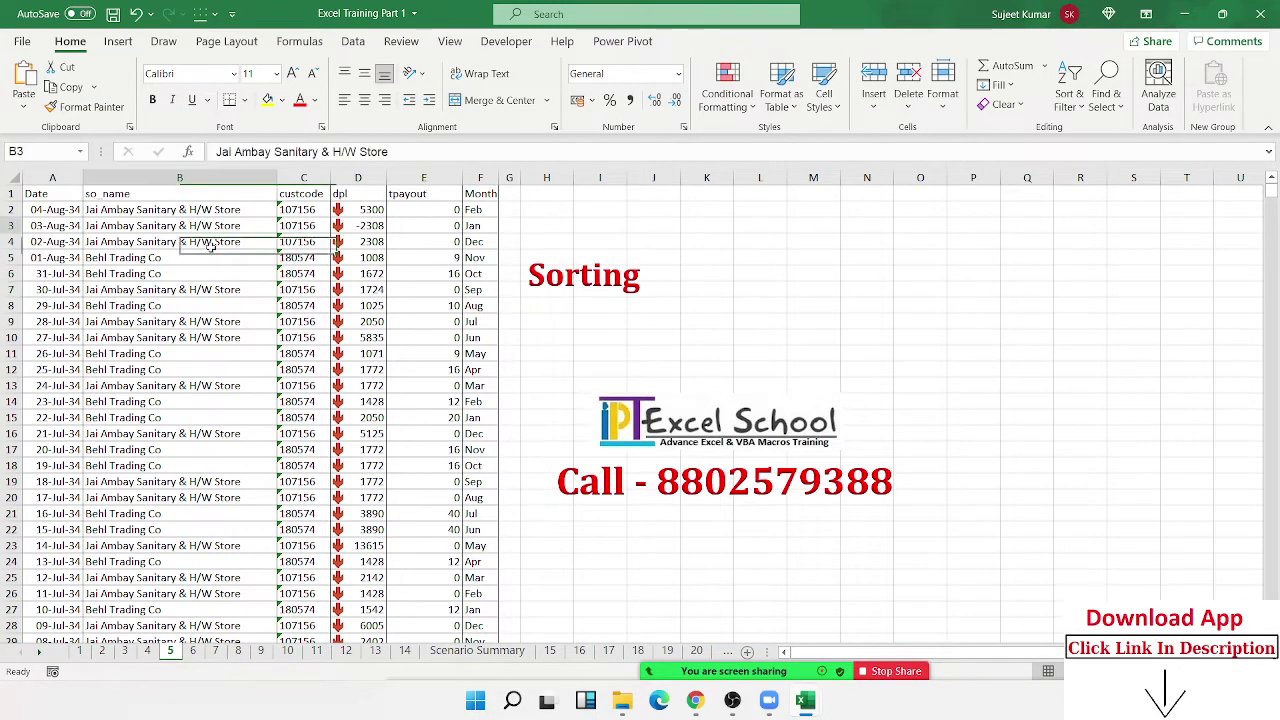
{"action": "left_click", "coordinate": [474, 221]}
{"action": "left_click", "coordinate": [480, 194]}
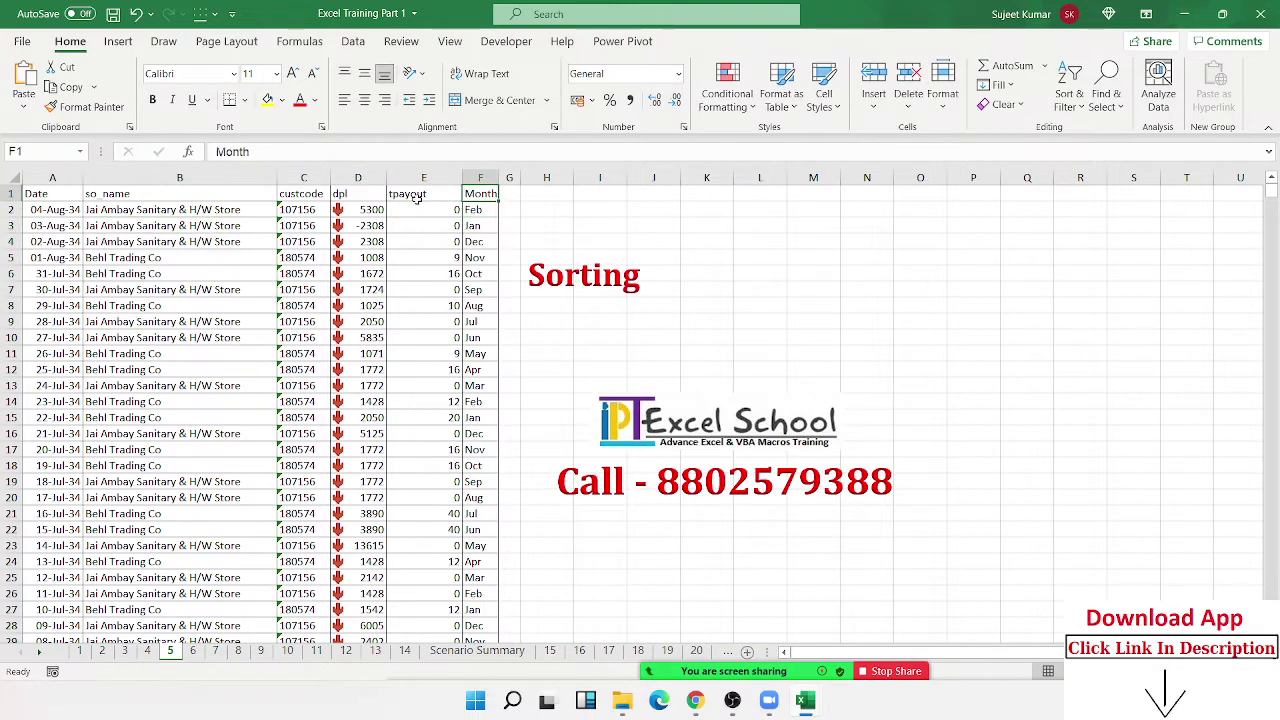
{"action": "left_click", "coordinate": [1070, 92]}
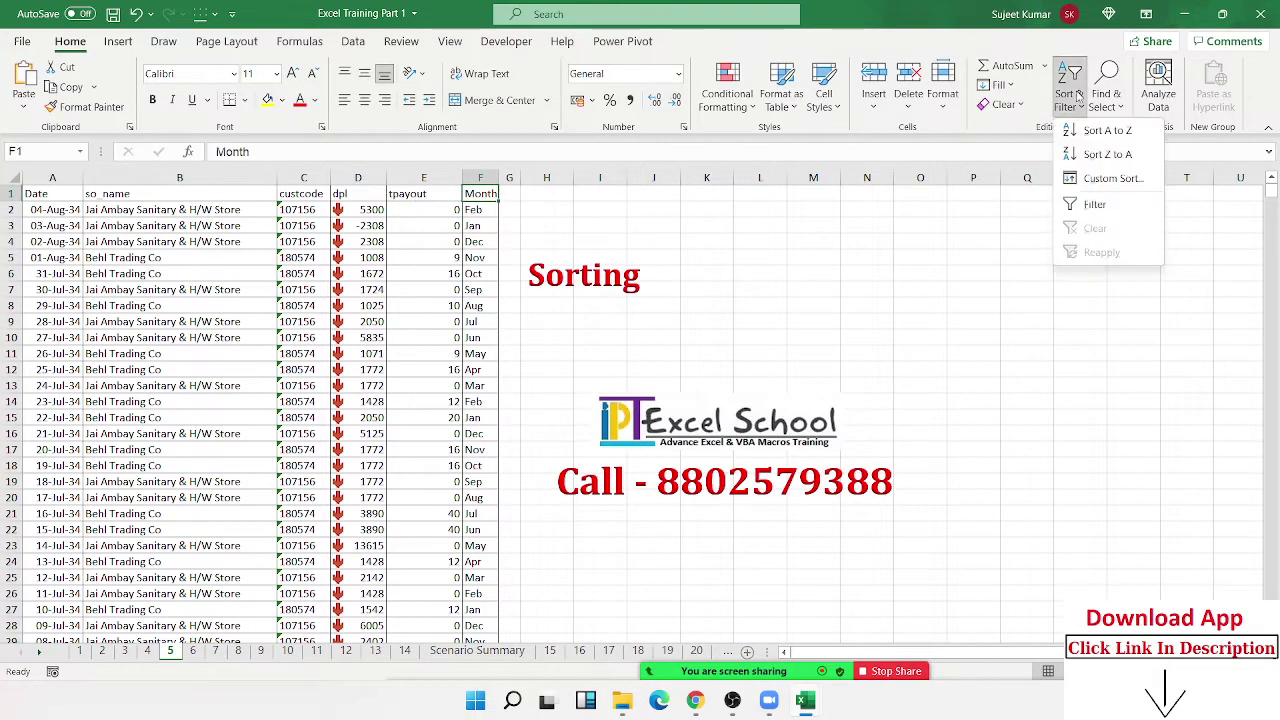
In Custom Sort, remove the old levels and sort by Month, A to Z.
{"action": "left_click", "coordinate": [1100, 180]}
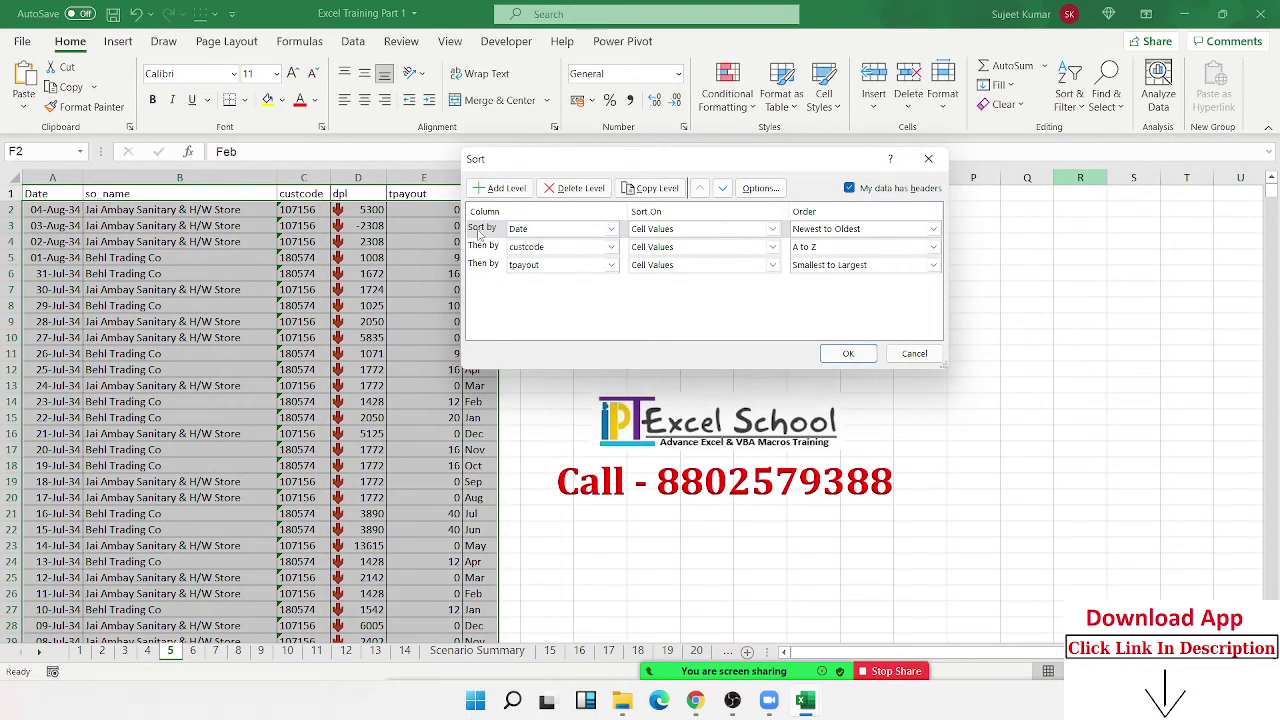
{"action": "left_click", "coordinate": [575, 188]}
{"action": "left_click", "coordinate": [575, 188]}
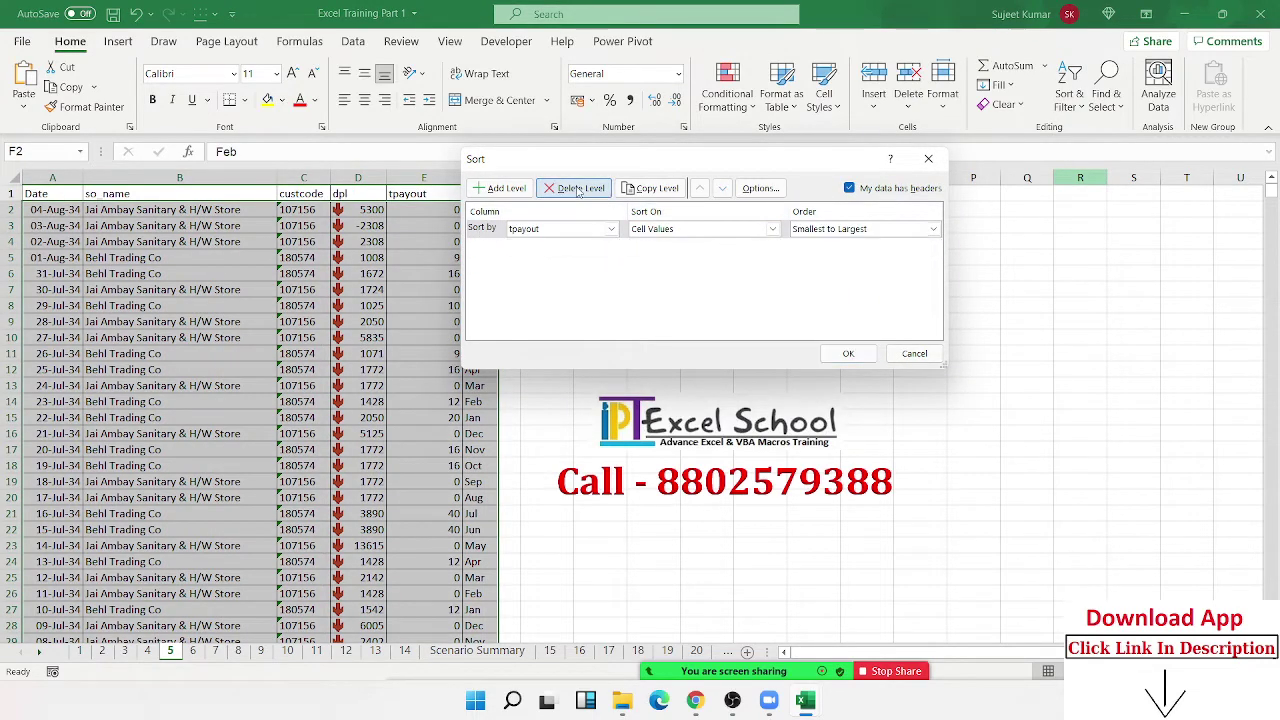
{"action": "left_click", "coordinate": [543, 229]}
{"action": "left_click", "coordinate": [536, 302]}
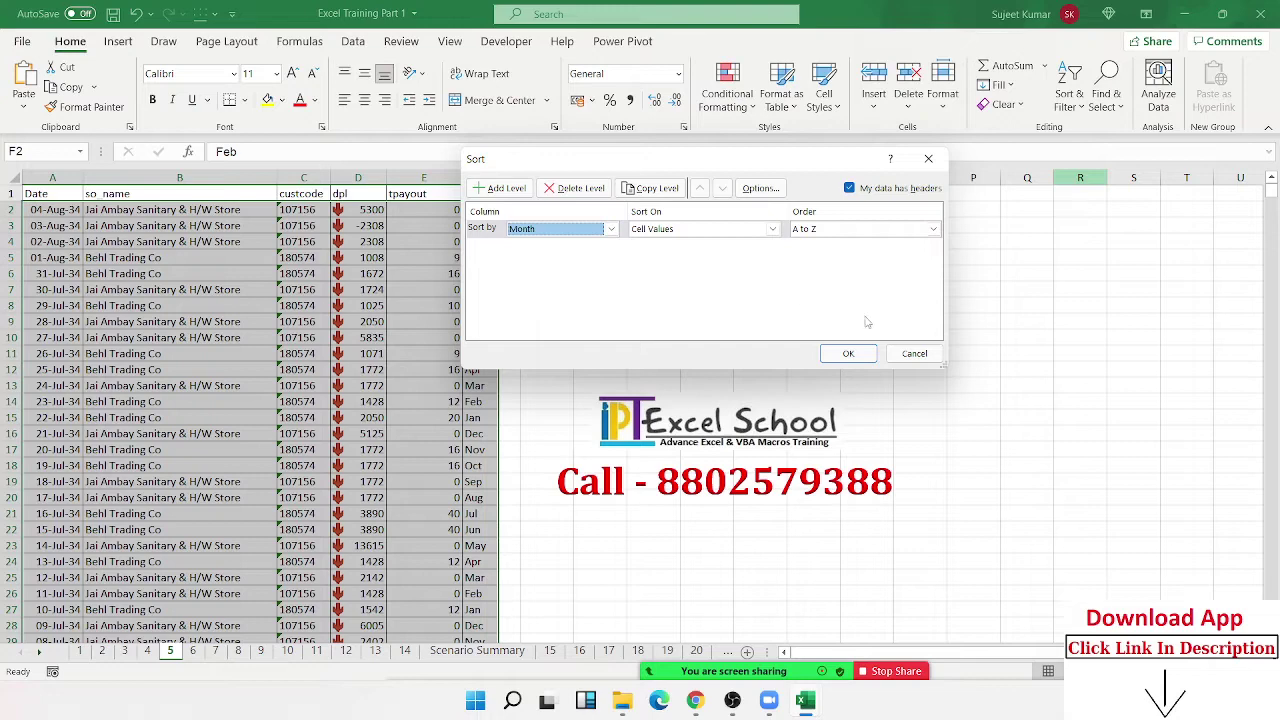
{"action": "left_click", "coordinate": [848, 353]}
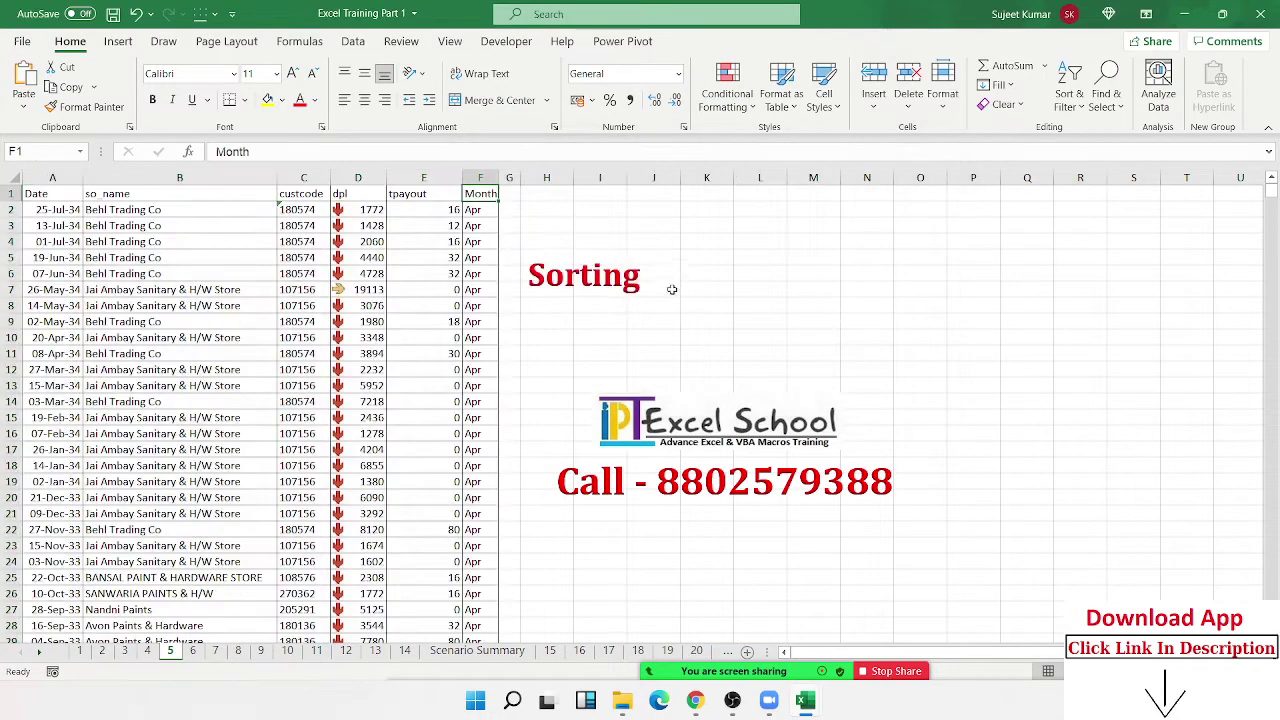
{"action": "left_click", "coordinate": [472, 224]}
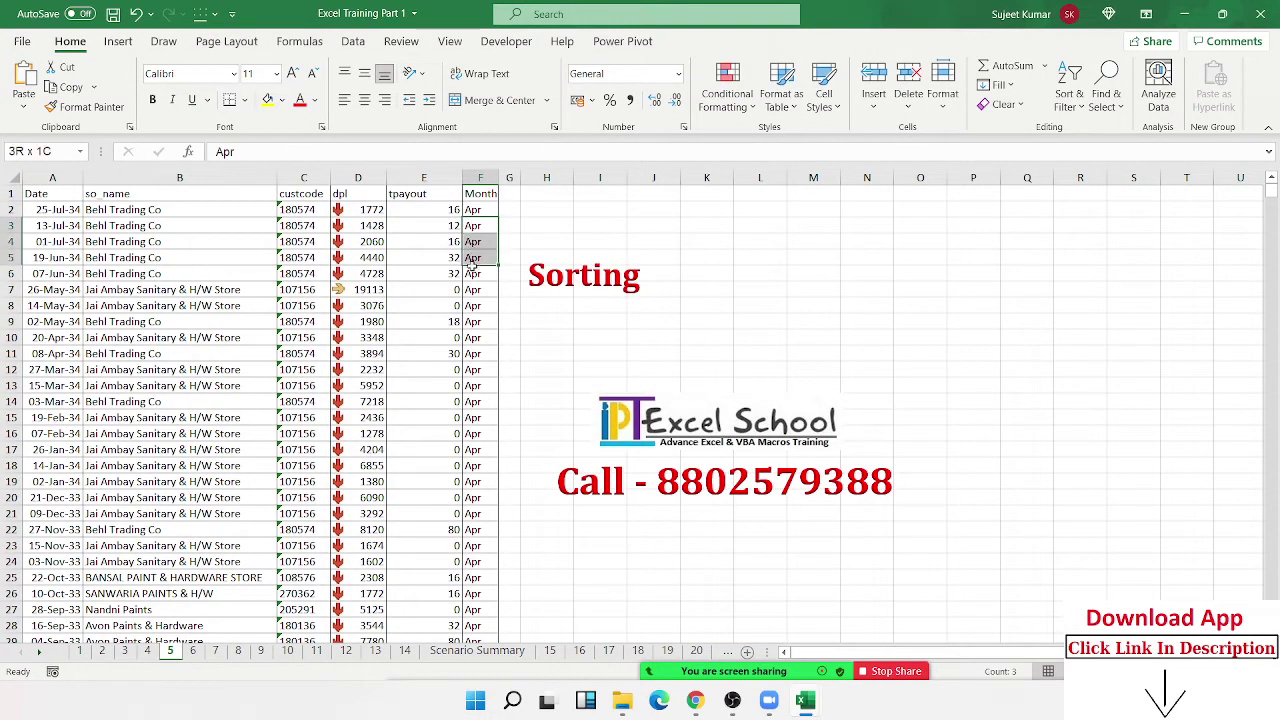
{"action": "left_click_drag", "start_coordinate": [472, 224], "coordinate": [472, 290]}
{"action": "scroll", "coordinate": [465, 300], "scroll_direction": "down", "scroll_amount": 10}
{"action": "scroll", "coordinate": [465, 300], "scroll_direction": "down", "scroll_amount": 11}
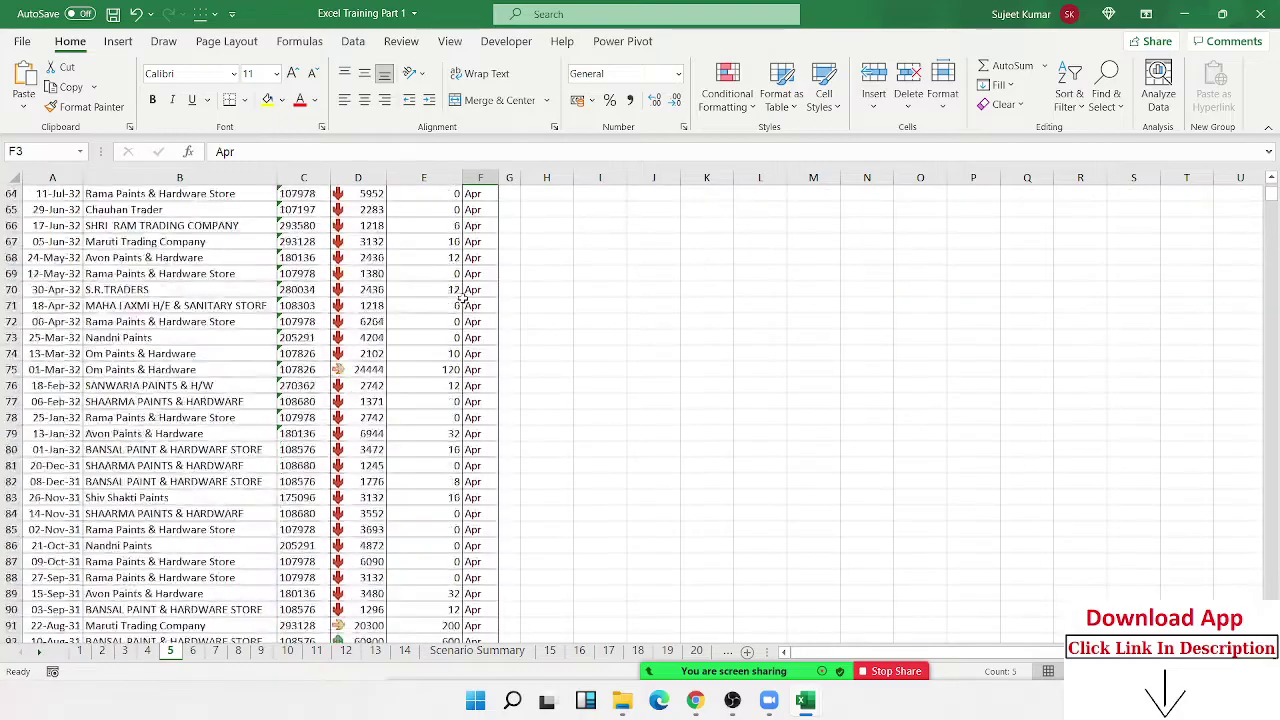
{"action": "scroll", "coordinate": [611, 274], "scroll_direction": "down", "scroll_amount": 11}
{"action": "left_click_drag", "start_coordinate": [1271, 196], "coordinate": [1271, 258]}
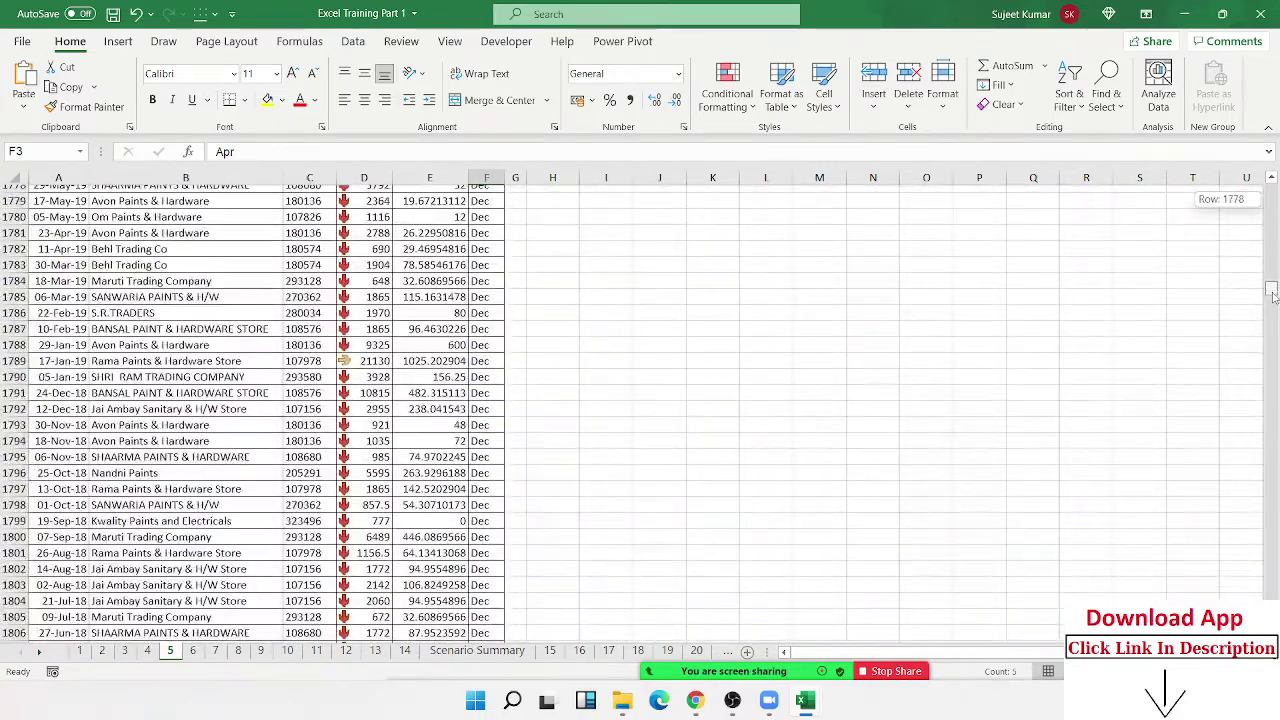
{"action": "left_click_drag", "start_coordinate": [1271, 258], "coordinate": [1271, 192]}
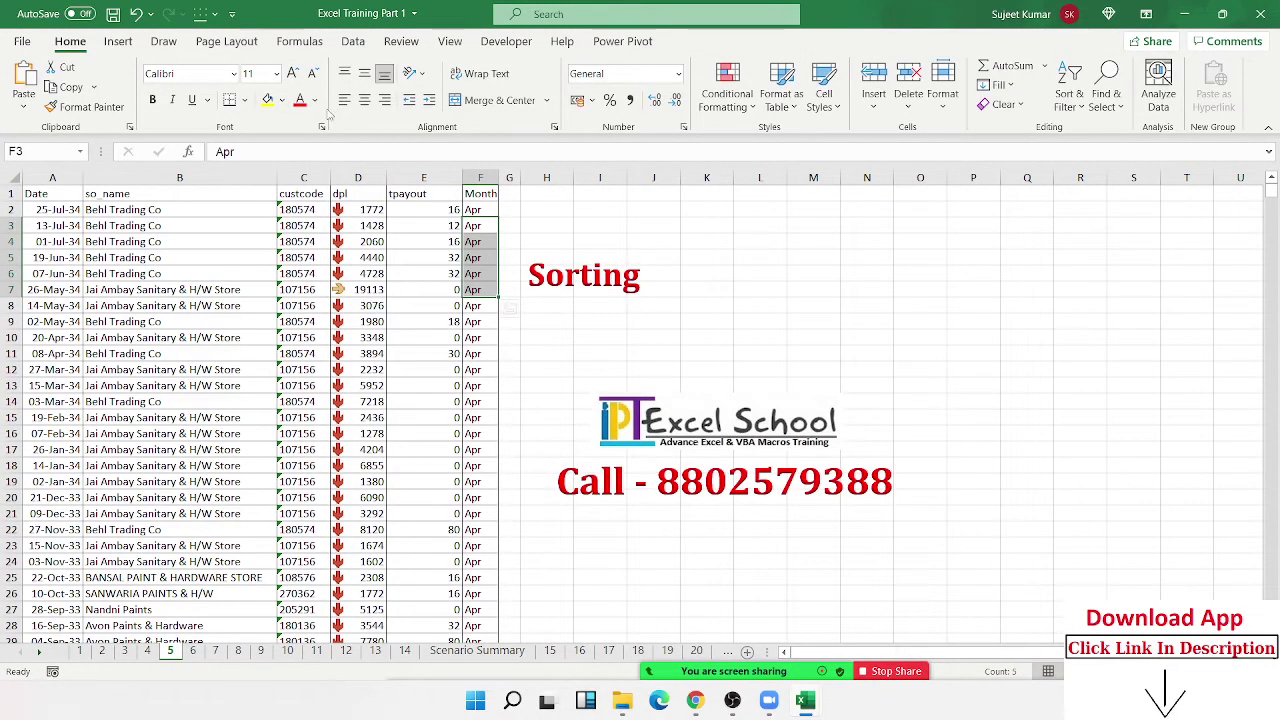
{"action": "left_click", "coordinate": [162, 210]}
{"action": "scroll", "coordinate": [166, 240], "scroll_direction": "down", "scroll_amount": 4}
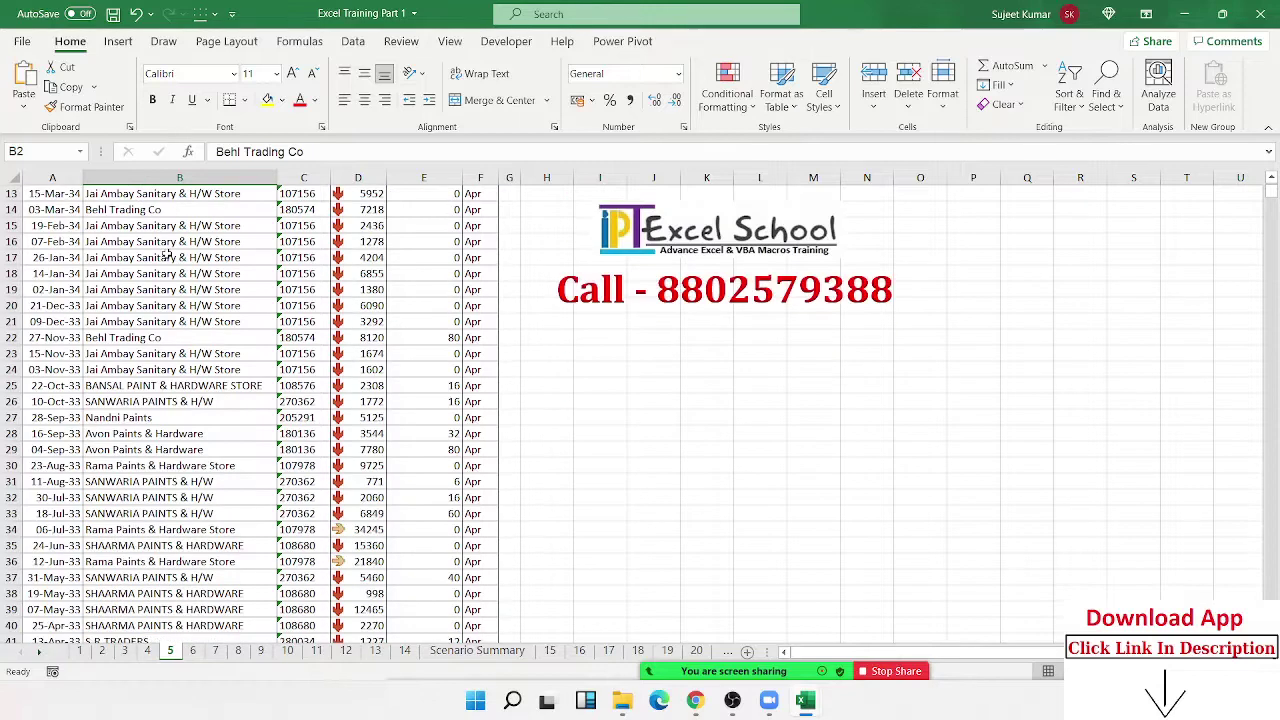
{"action": "scroll", "coordinate": [167, 255], "scroll_direction": "up", "scroll_amount": 4}
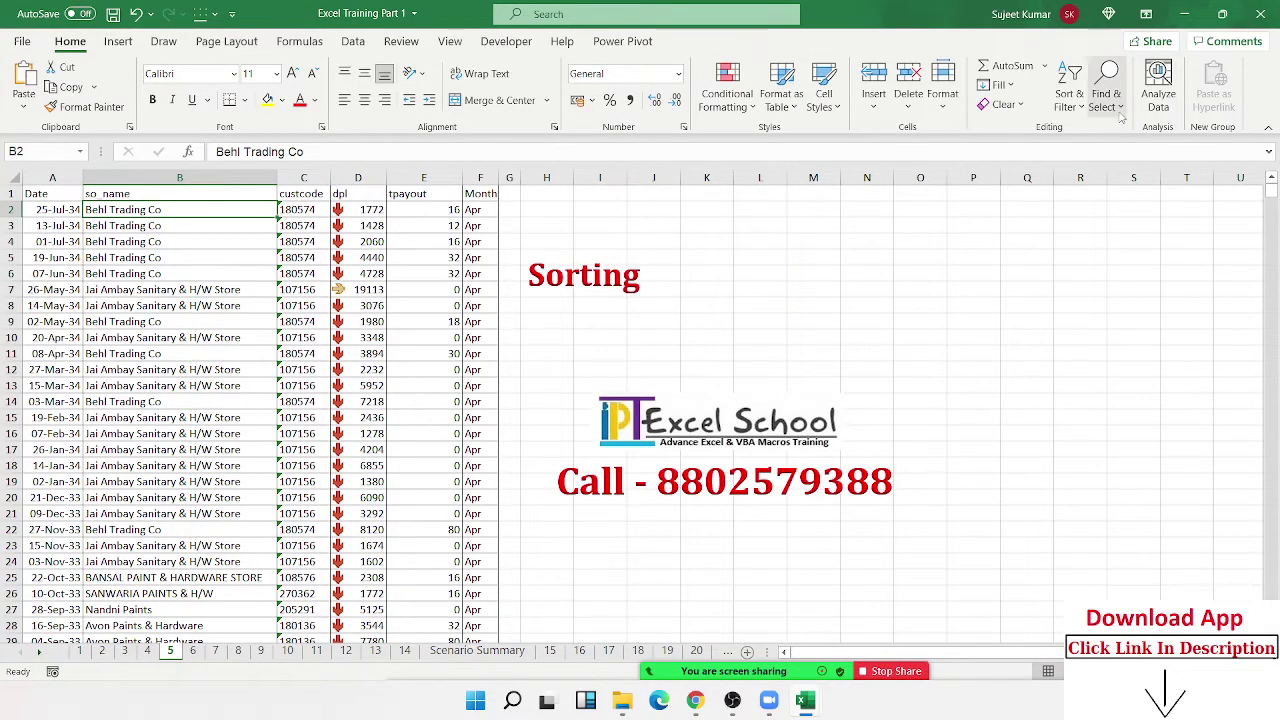
In Custom Sort, set the Month order to the Jan, Feb, Mar… custom list.
{"action": "left_click", "coordinate": [1080, 110]}
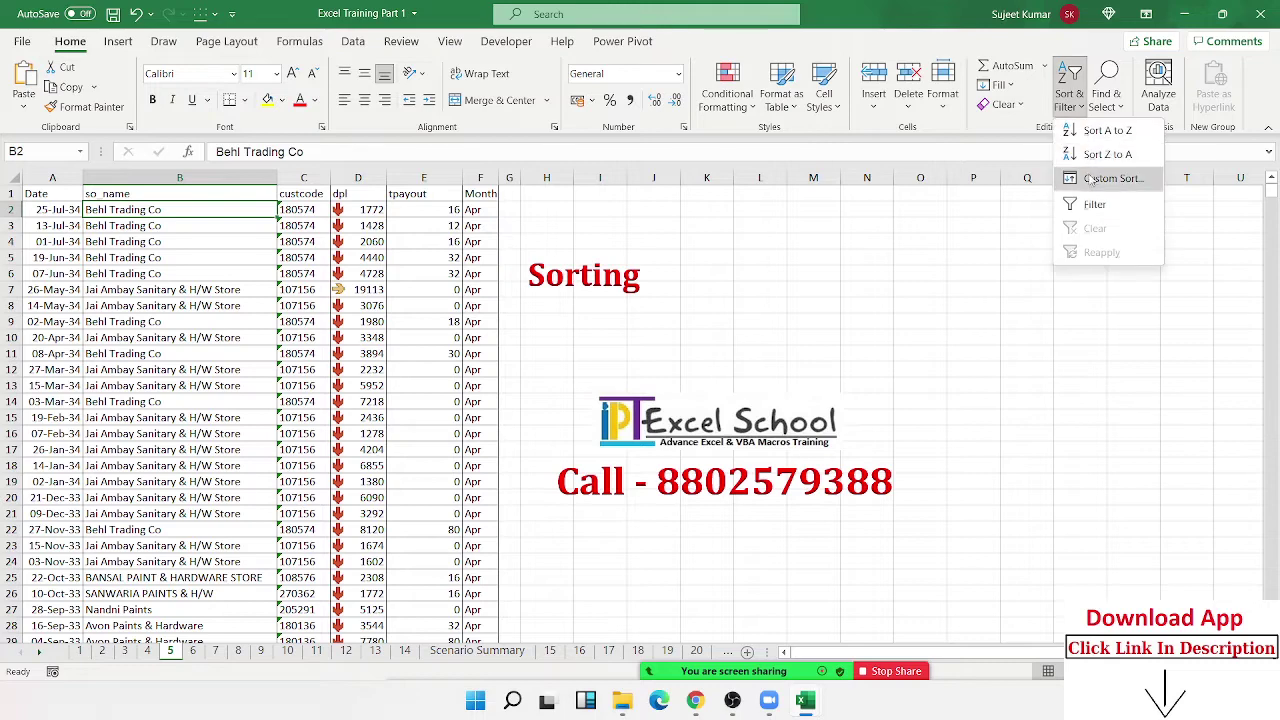
{"action": "left_click", "coordinate": [1090, 179]}
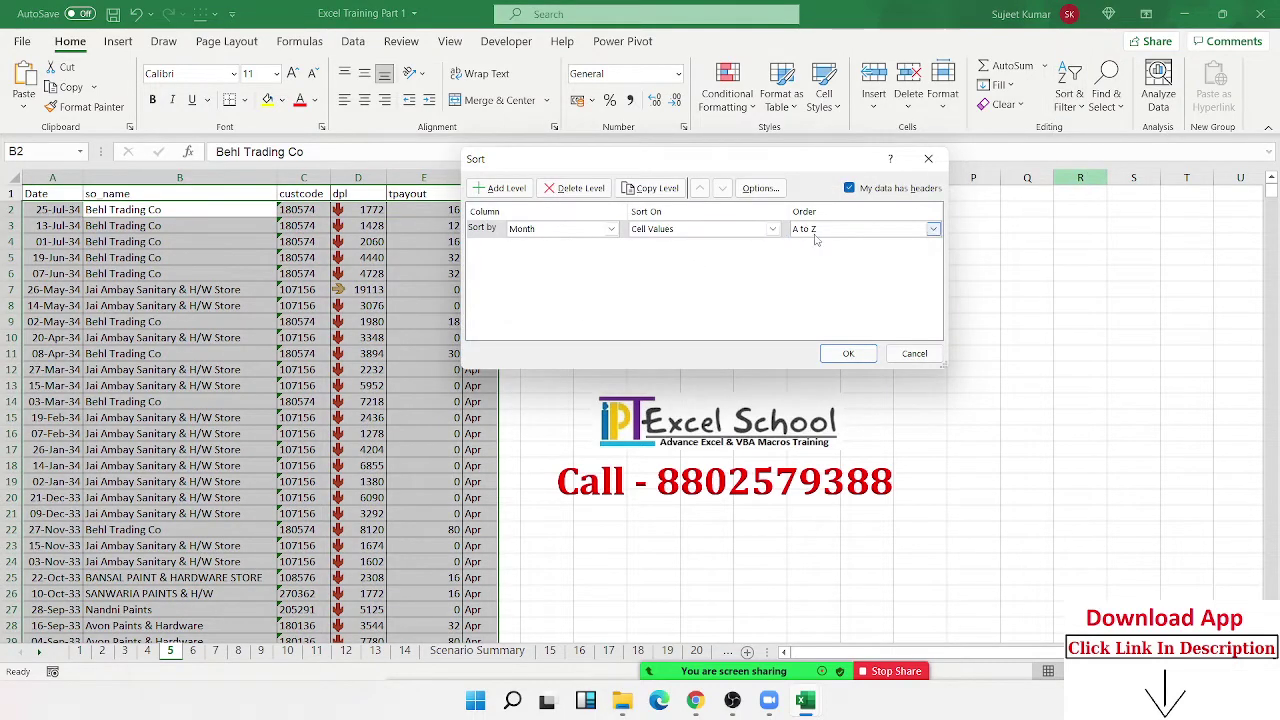
{"action": "left_click", "coordinate": [815, 230]}
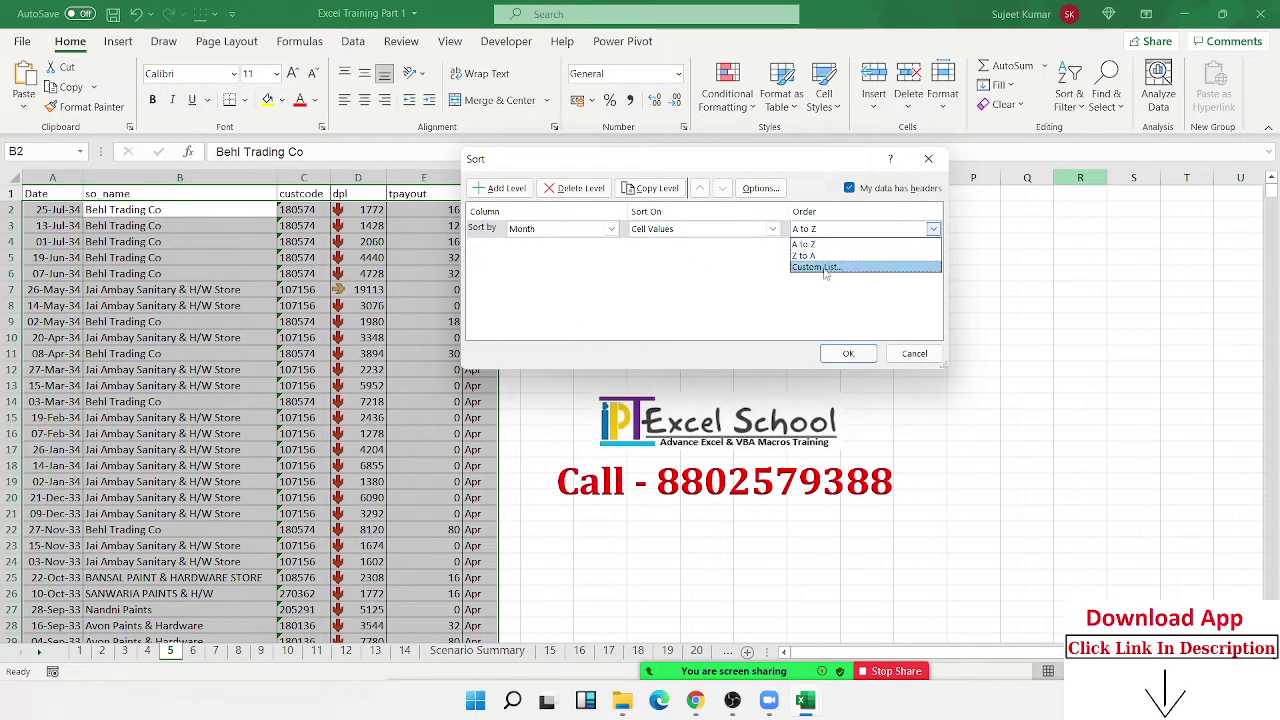
{"action": "left_click", "coordinate": [816, 267]}
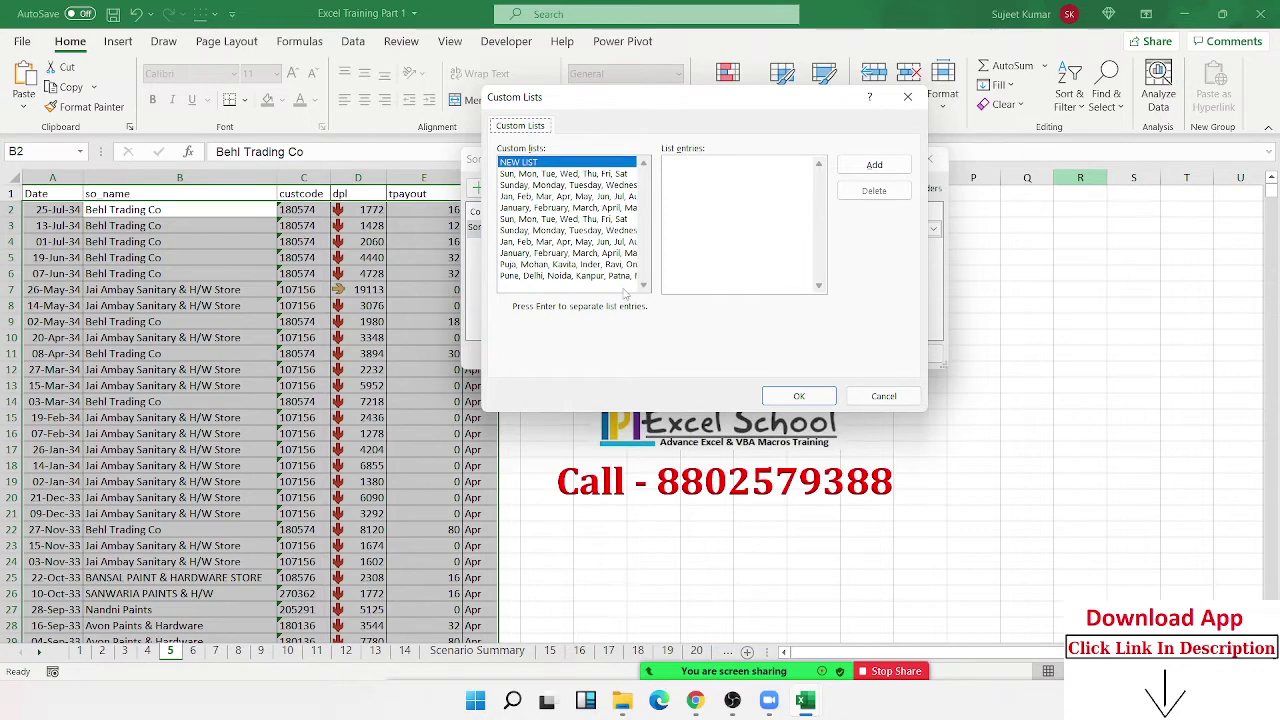
{"action": "left_click", "coordinate": [519, 244]}
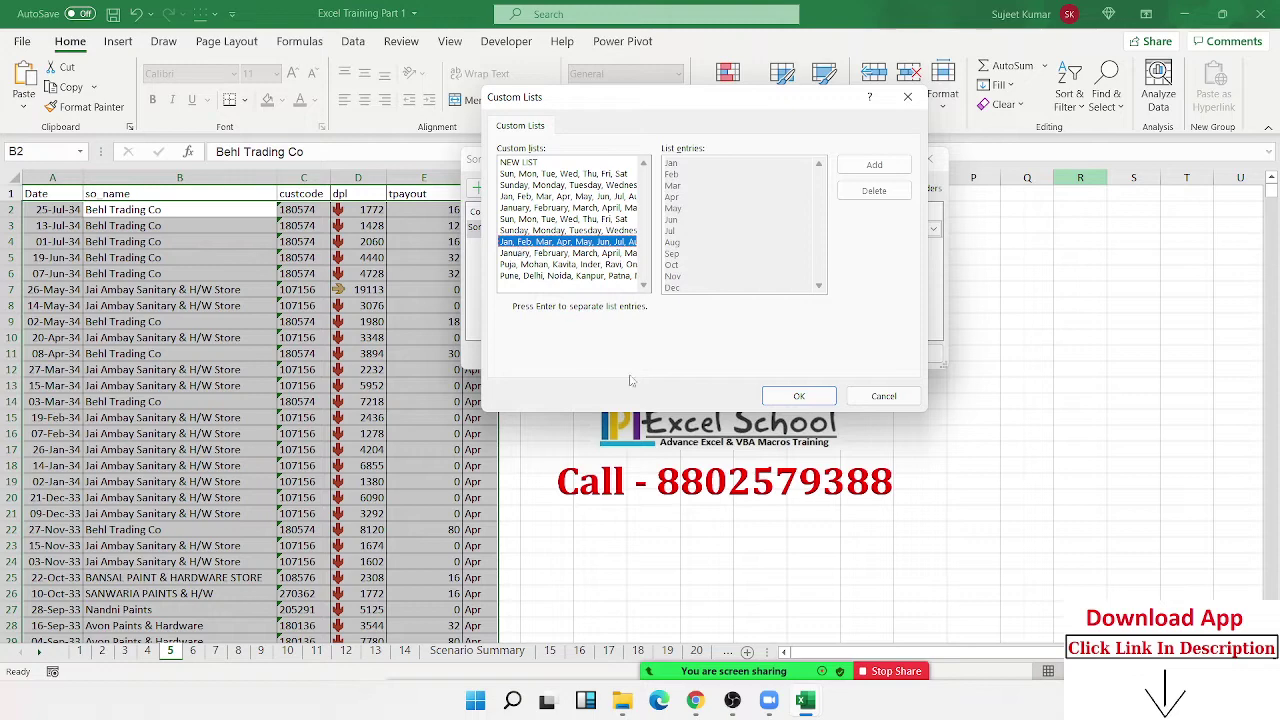
{"action": "left_click", "coordinate": [799, 397]}
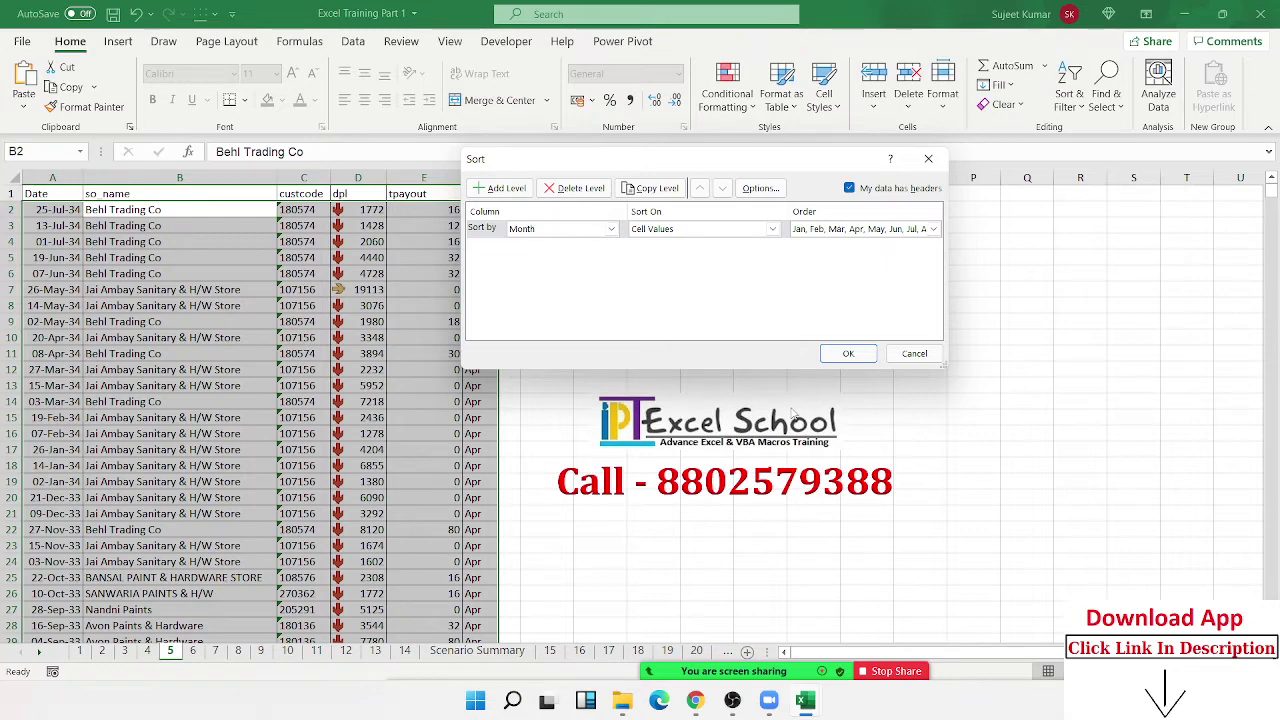
Apply the calendar-order Month sort, check the Jan rows, and select the so_name column.
{"action": "left_click", "coordinate": [848, 353]}
{"action": "left_click_drag", "start_coordinate": [479, 210], "coordinate": [484, 296]}
{"action": "scroll", "coordinate": [500, 320], "scroll_direction": "down", "scroll_amount": 4}
{"action": "scroll", "coordinate": [500, 330], "scroll_direction": "down", "scroll_amount": 5}
{"action": "scroll", "coordinate": [500, 335], "scroll_direction": "down", "scroll_amount": 8}
{"action": "scroll", "coordinate": [506, 340], "scroll_direction": "down", "scroll_amount": 12}
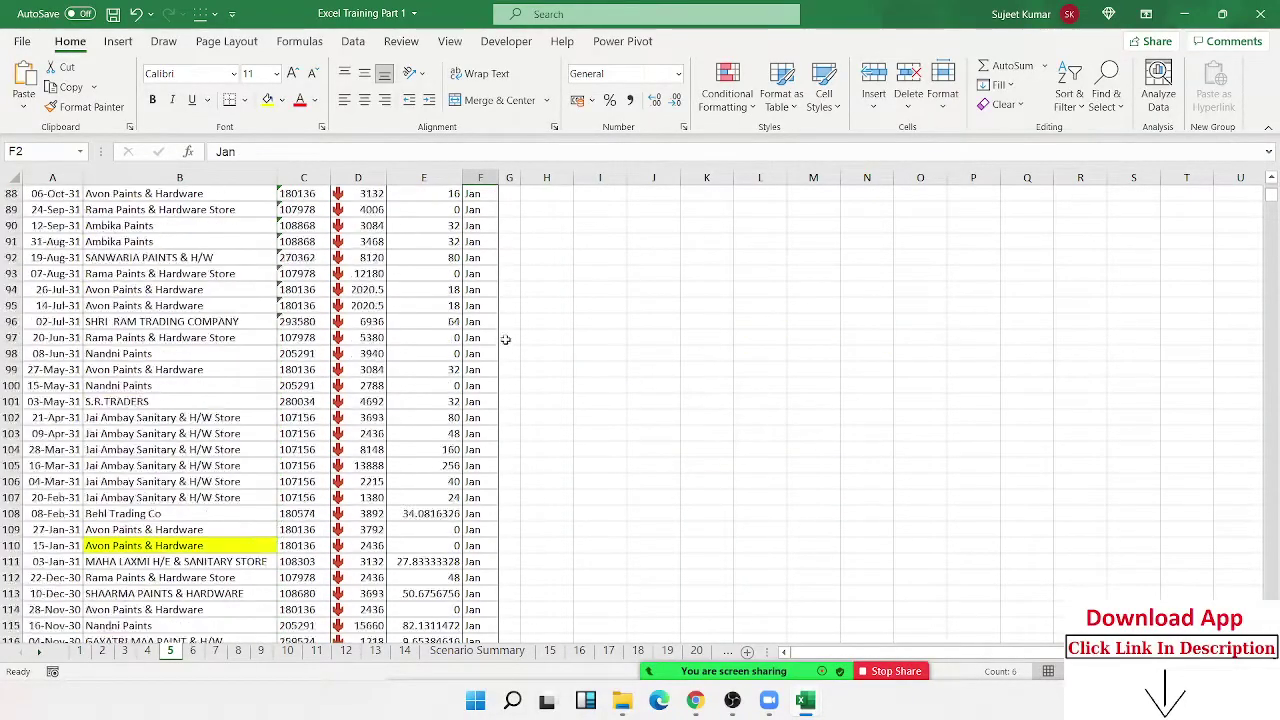
{"action": "scroll", "coordinate": [506, 340], "scroll_direction": "down", "scroll_amount": 12}
{"action": "scroll", "coordinate": [506, 345], "scroll_direction": "down", "scroll_amount": 9}
{"action": "mouse_move", "coordinate": [1271, 200]}
{"action": "left_mouse_down"}
{"action": "mouse_move", "coordinate": [1274, 240]}
{"action": "mouse_move", "coordinate": [1270, 190]}
{"action": "left_mouse_up"}
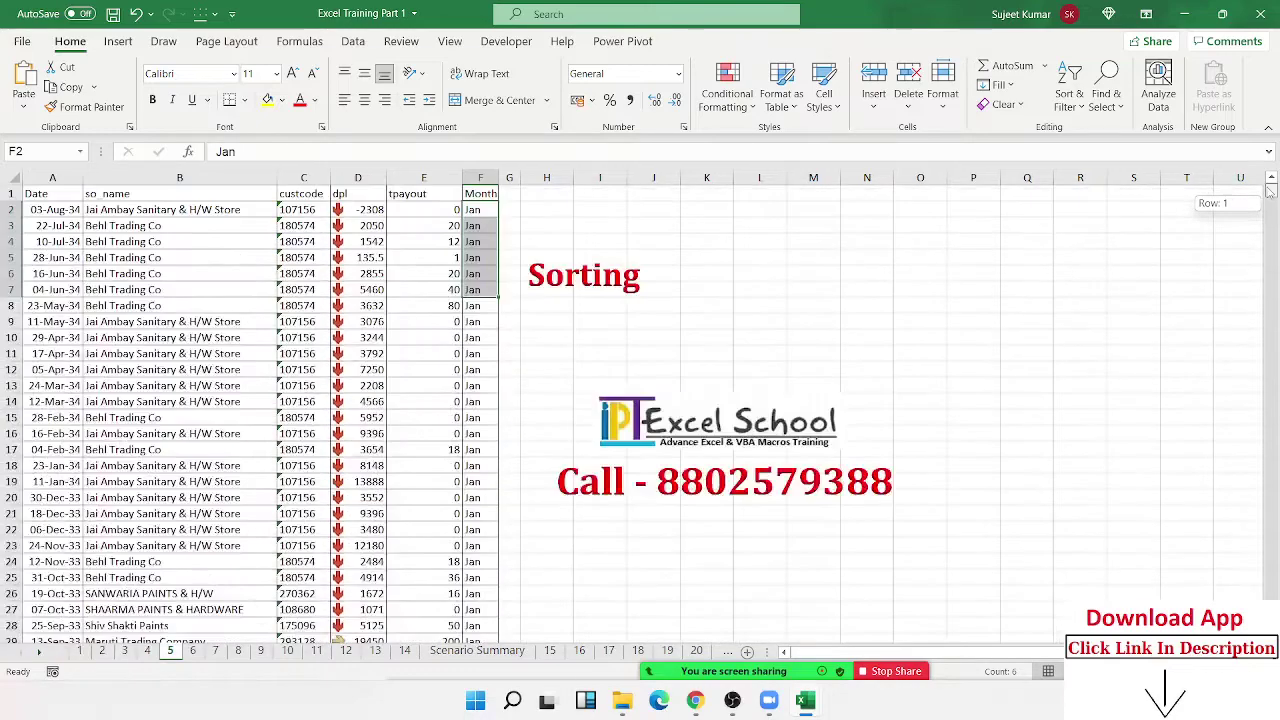
{"action": "left_click", "coordinate": [378, 246]}
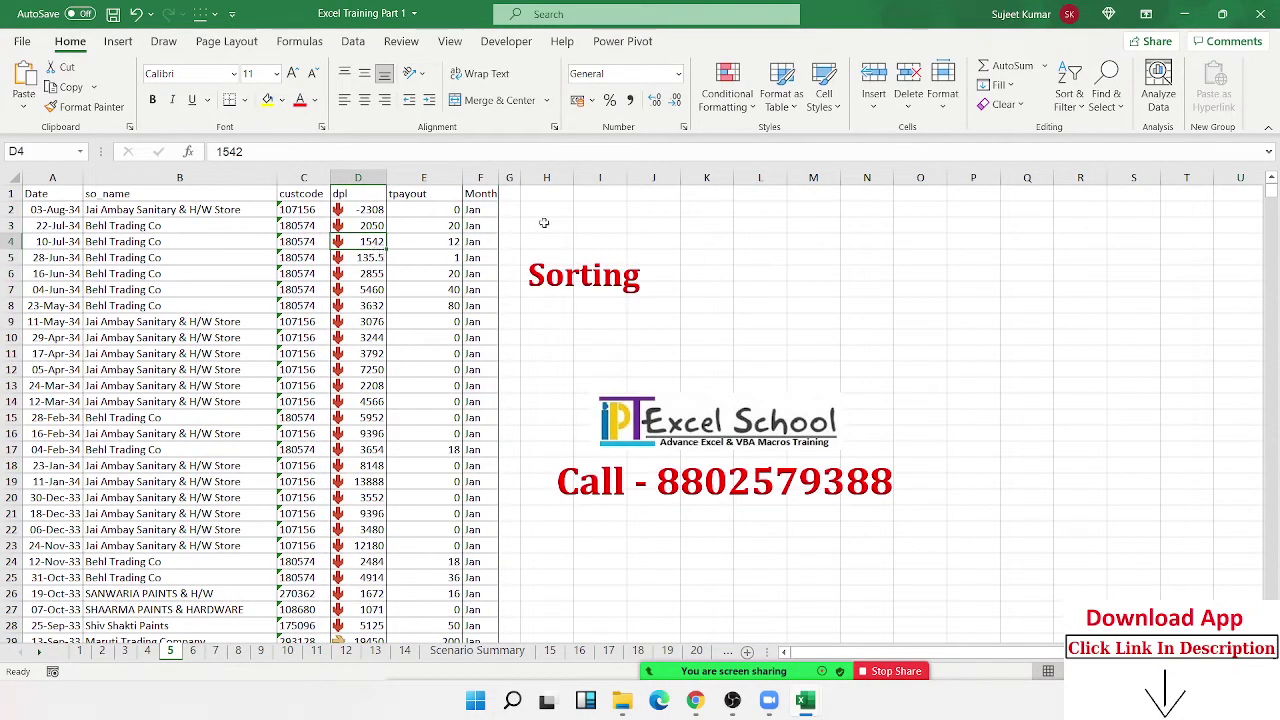
{"action": "left_click", "coordinate": [153, 174]}
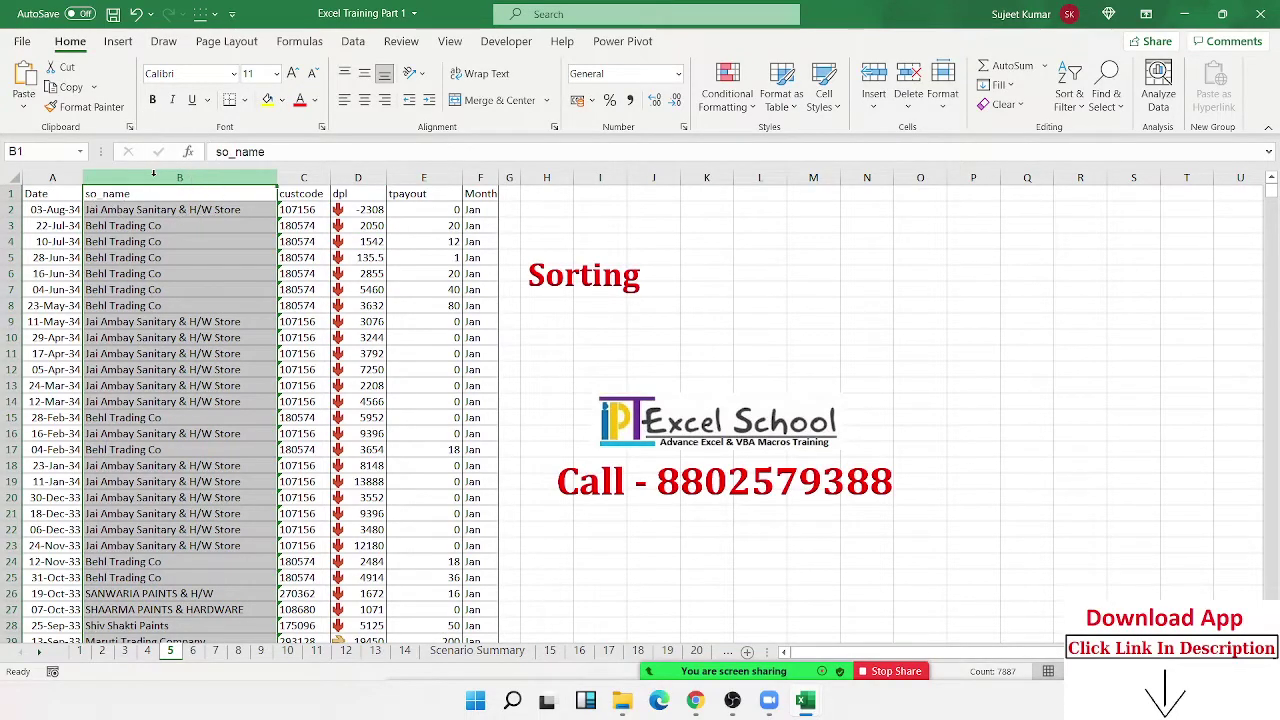
Insert a new column before so_name with the header 'CName'.
{"action": "key", "text": "ctrl+plus"}
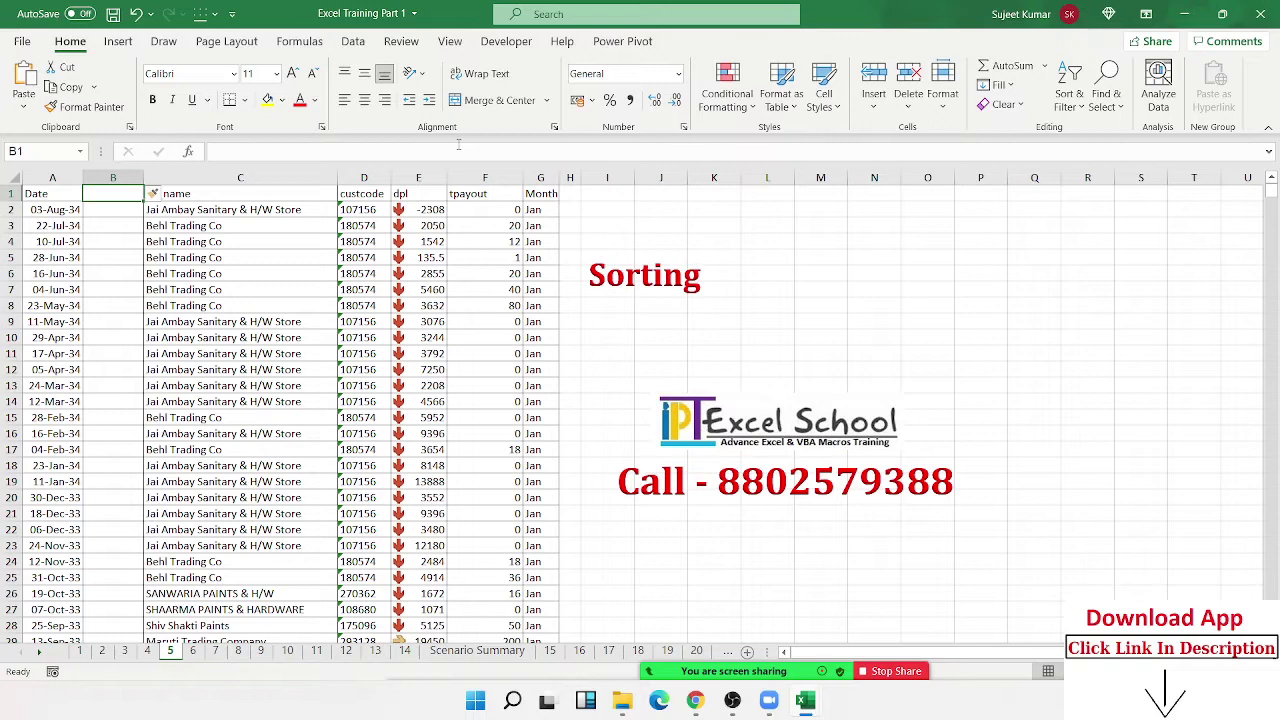
{"action": "type", "text": "CName"}
{"action": "key", "text": "Return"}
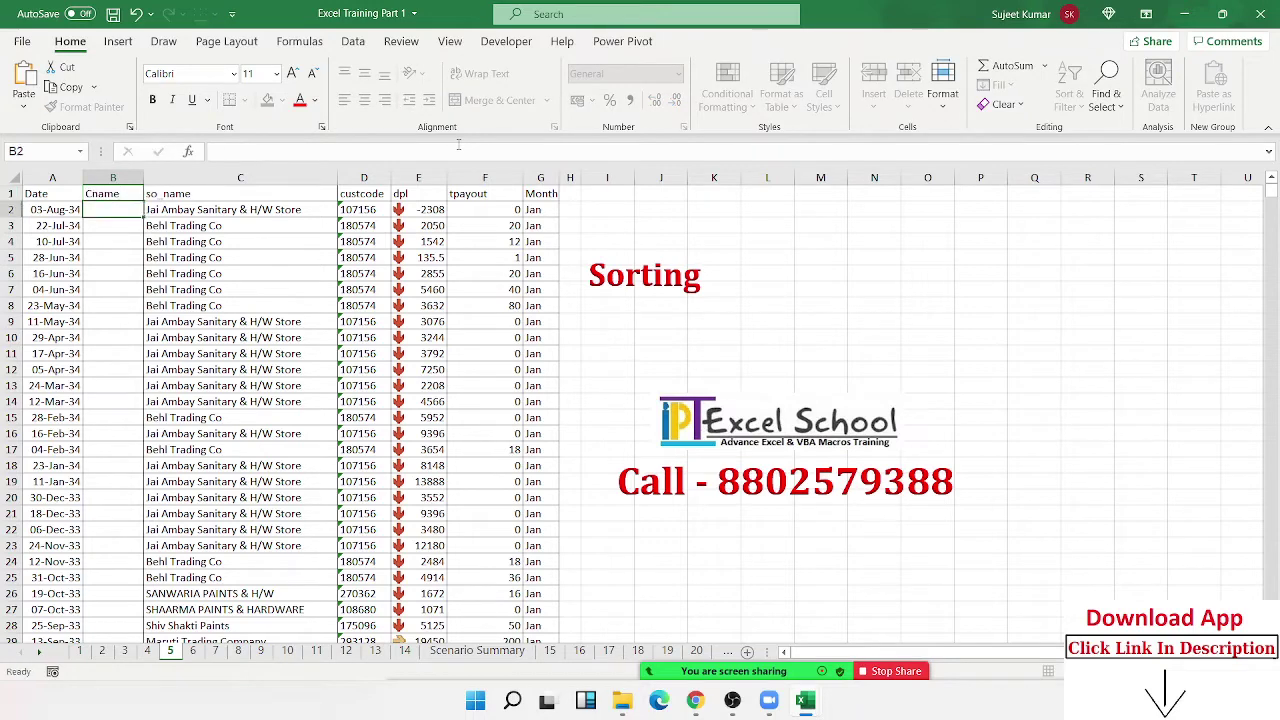
Enter the custom list's first name in B2 and AutoFill the names down the whole column.
{"action": "type", "text": "Puja"}
{"action": "key", "text": "ctrl+Return"}
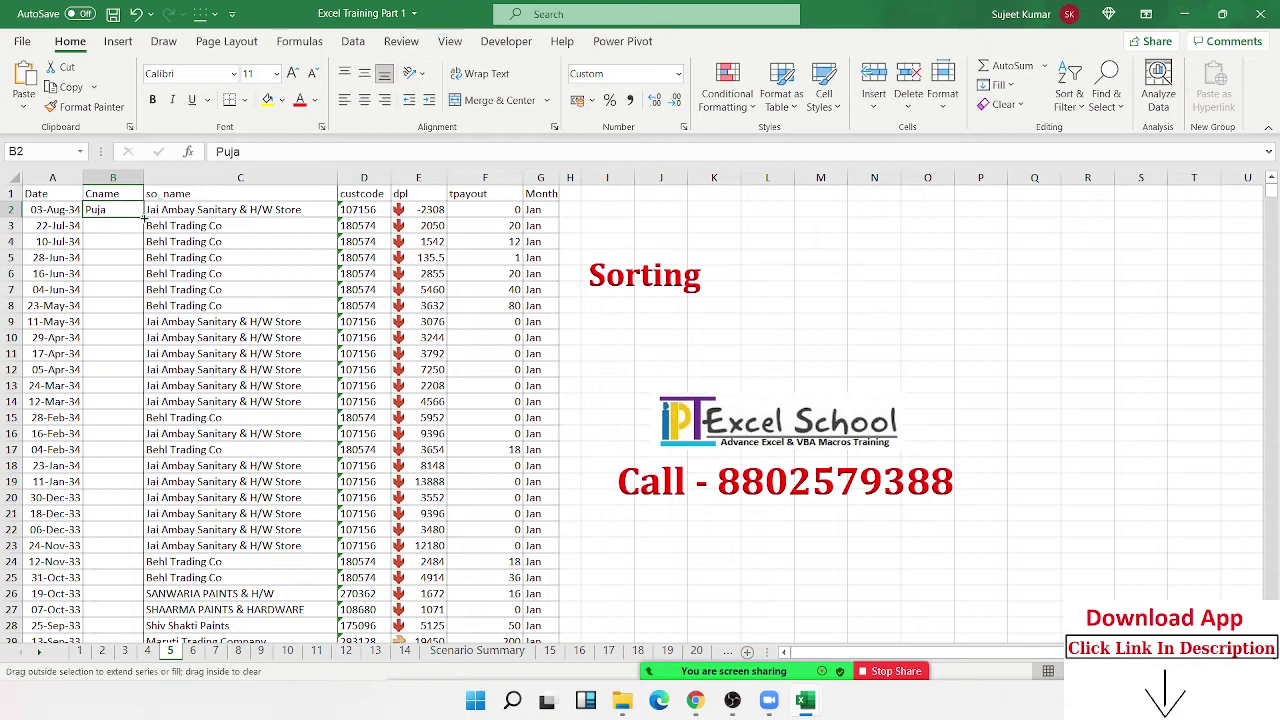
{"action": "double_click", "coordinate": [143, 217]}
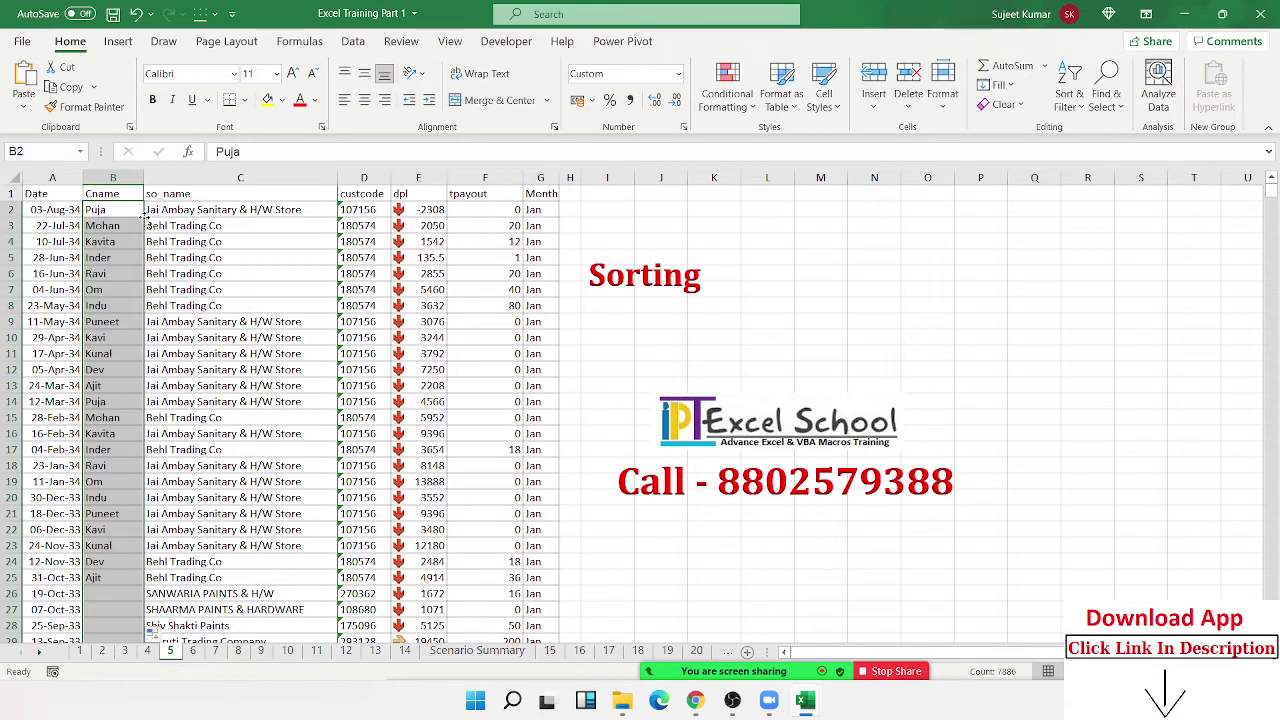
{"action": "left_click", "coordinate": [22, 41]}
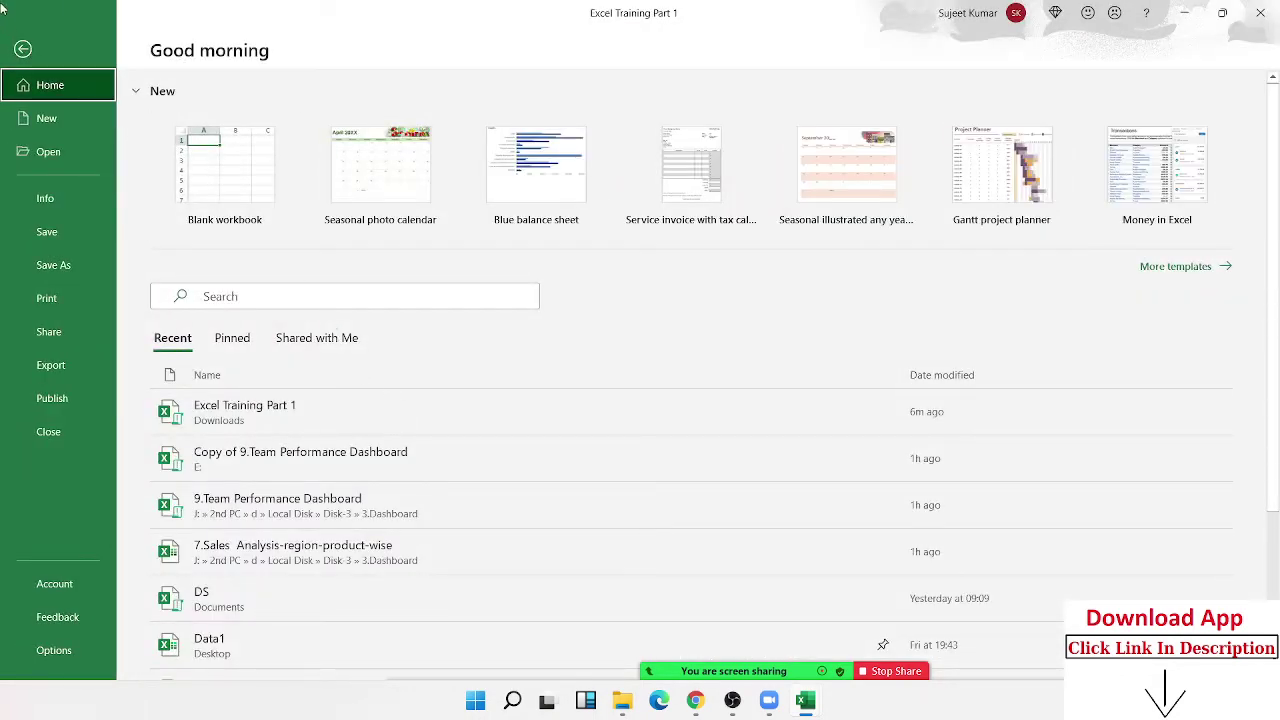
{"action": "left_click", "coordinate": [20, 42]}
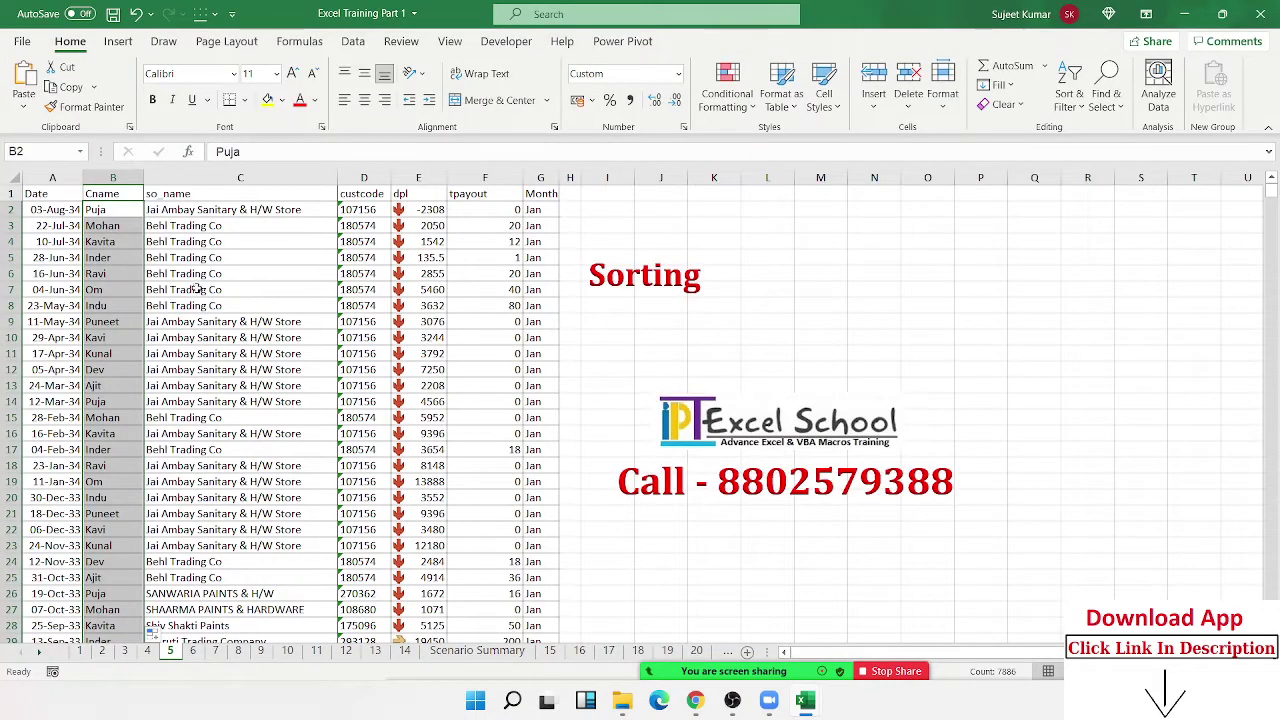
{"action": "left_click", "coordinate": [170, 260]}
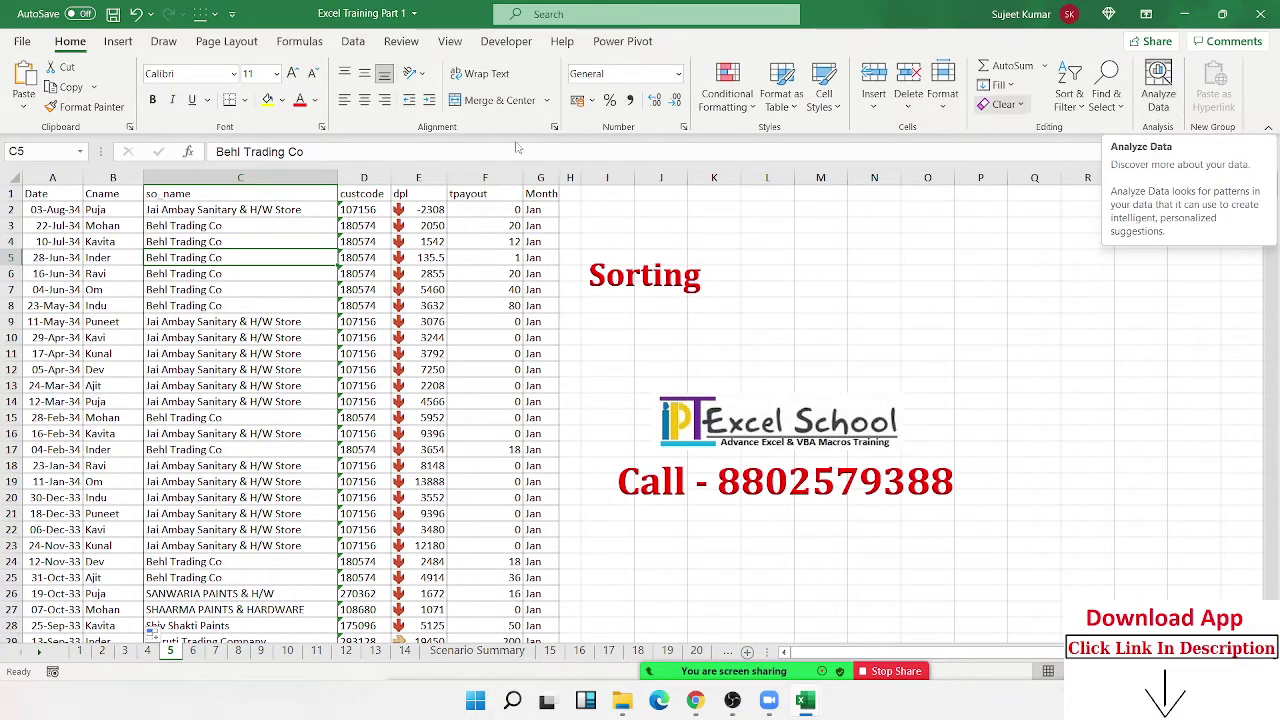
Start a custom sort with Cname as the sort column.
{"action": "left_click", "coordinate": [97, 197]}
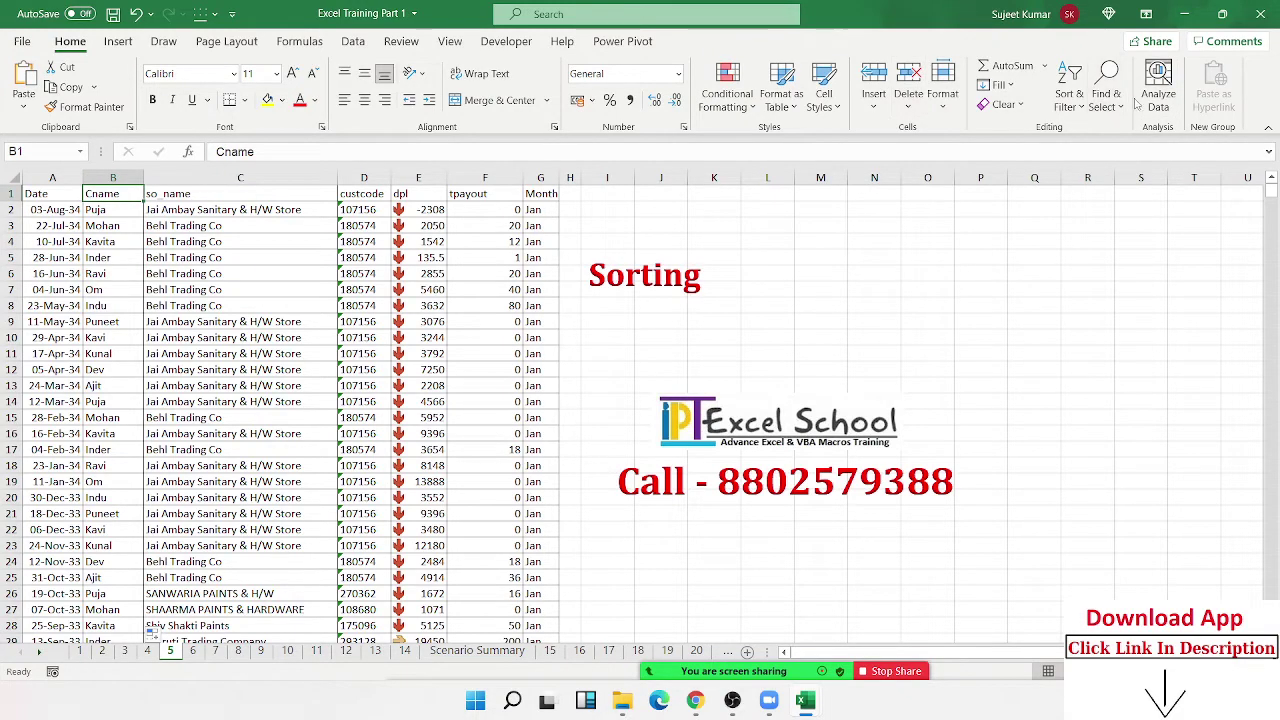
{"action": "left_click", "coordinate": [1106, 95]}
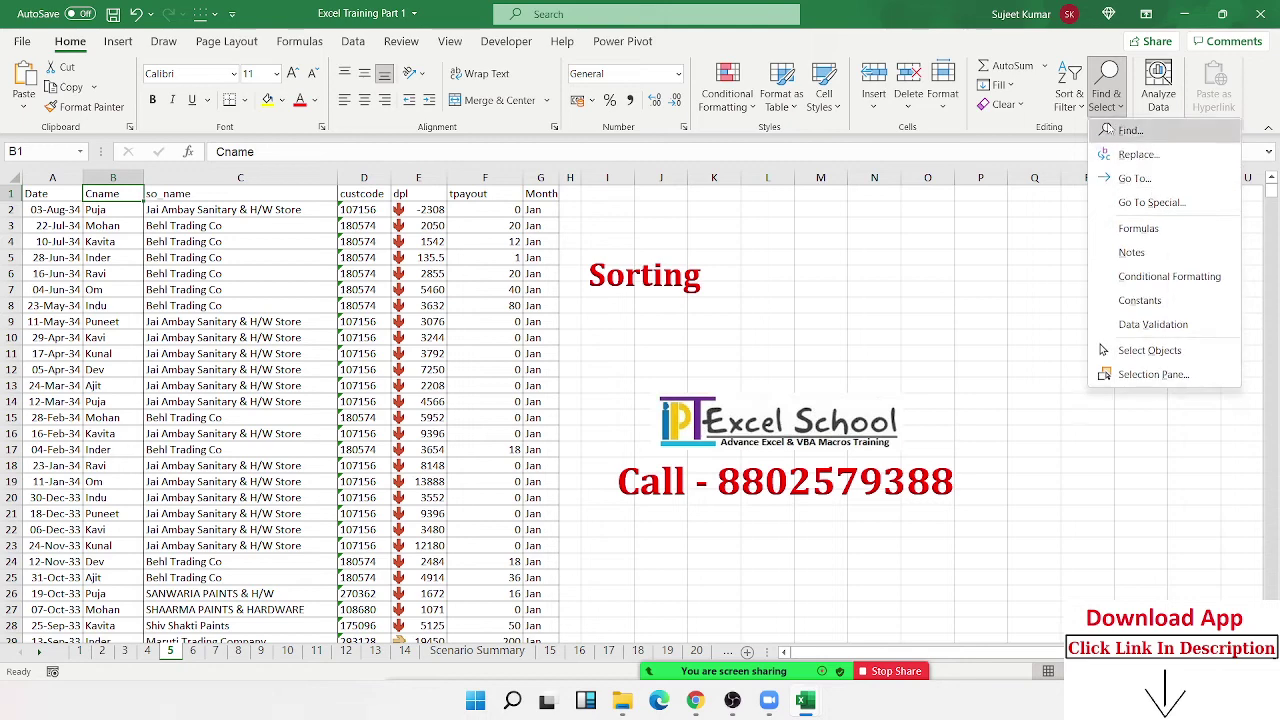
{"action": "left_click", "coordinate": [1069, 95]}
{"action": "left_click", "coordinate": [1112, 178]}
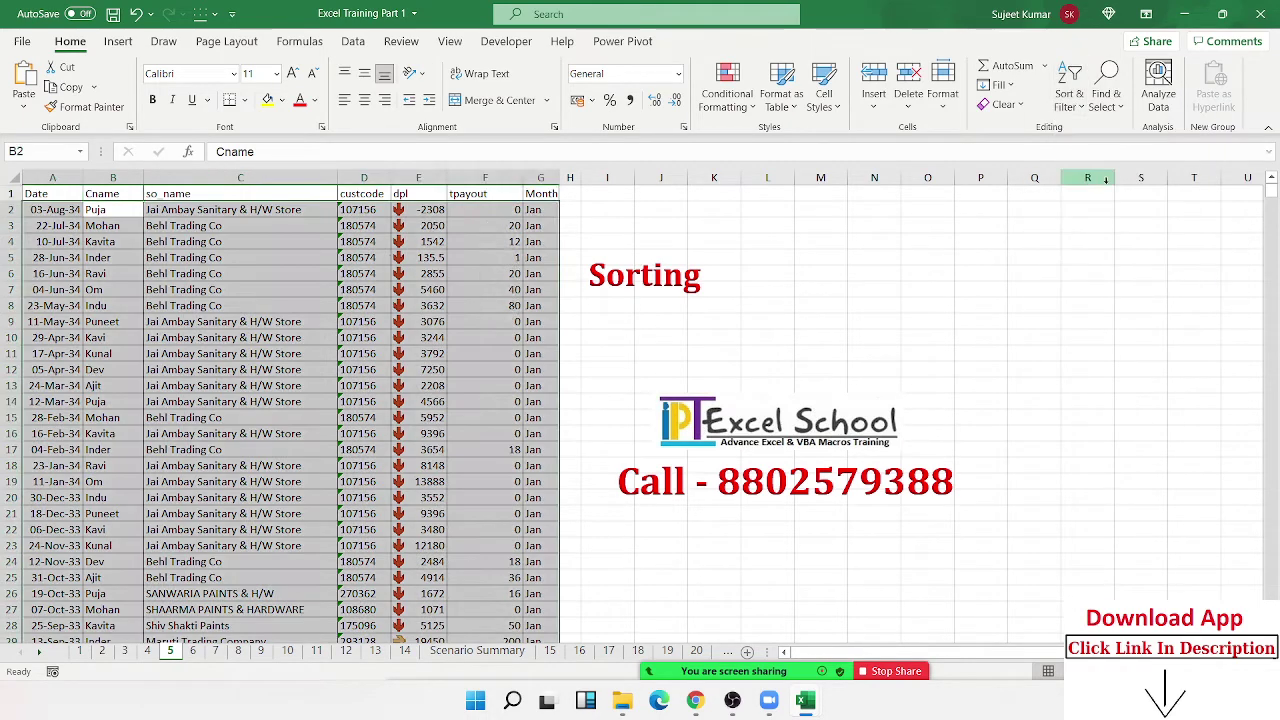
{"action": "left_click", "coordinate": [547, 233]}
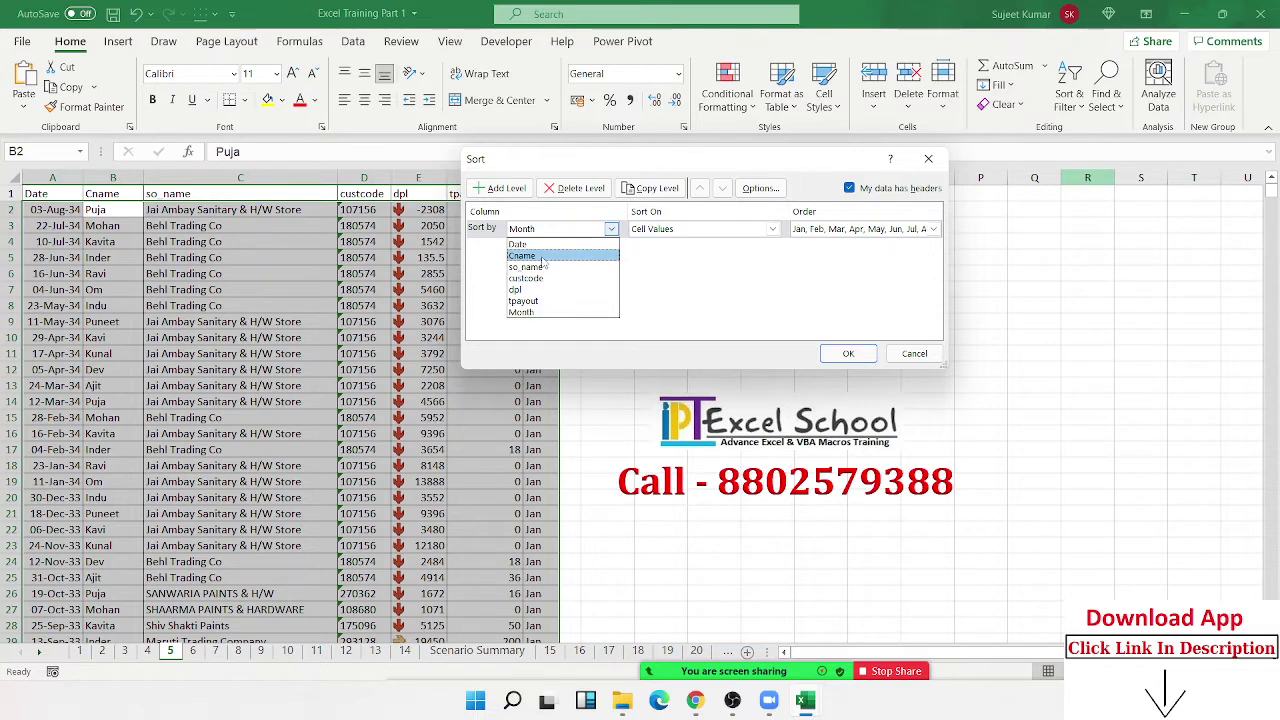
{"action": "left_click", "coordinate": [541, 258]}
Order Cname by the city custom list and apply the sort to the table.
{"action": "left_click", "coordinate": [834, 230]}
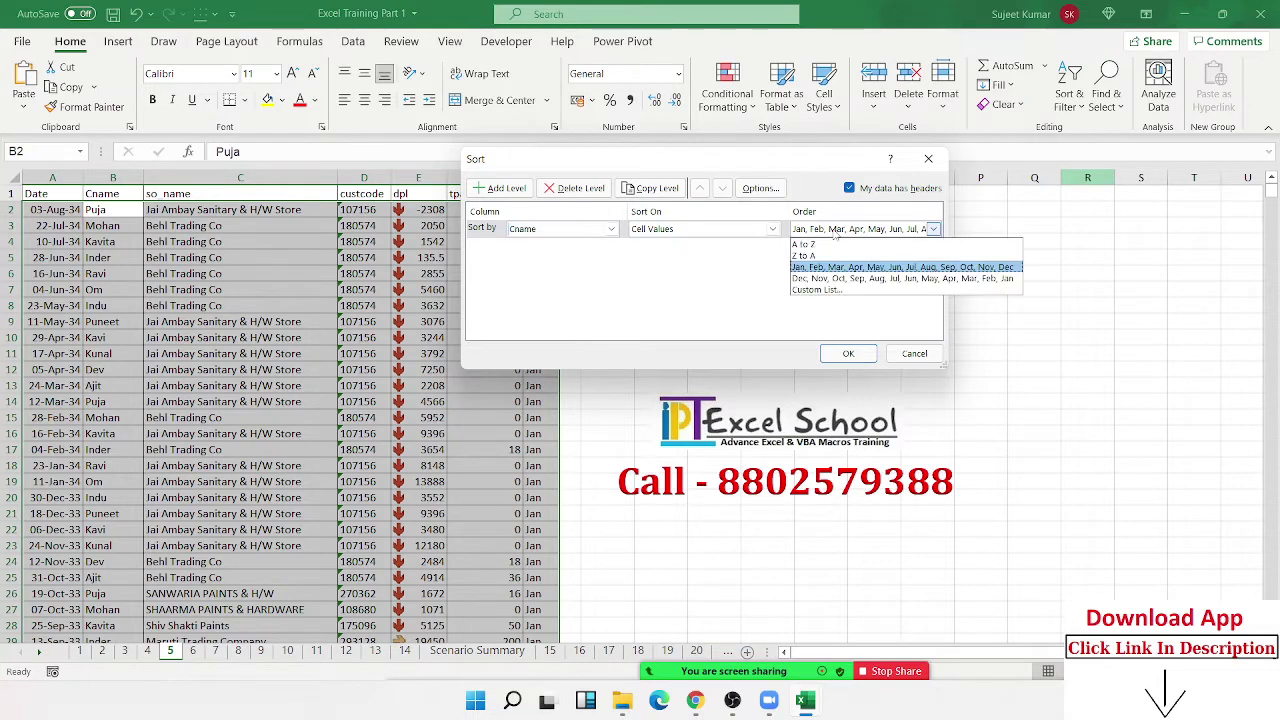
{"action": "left_click", "coordinate": [832, 289]}
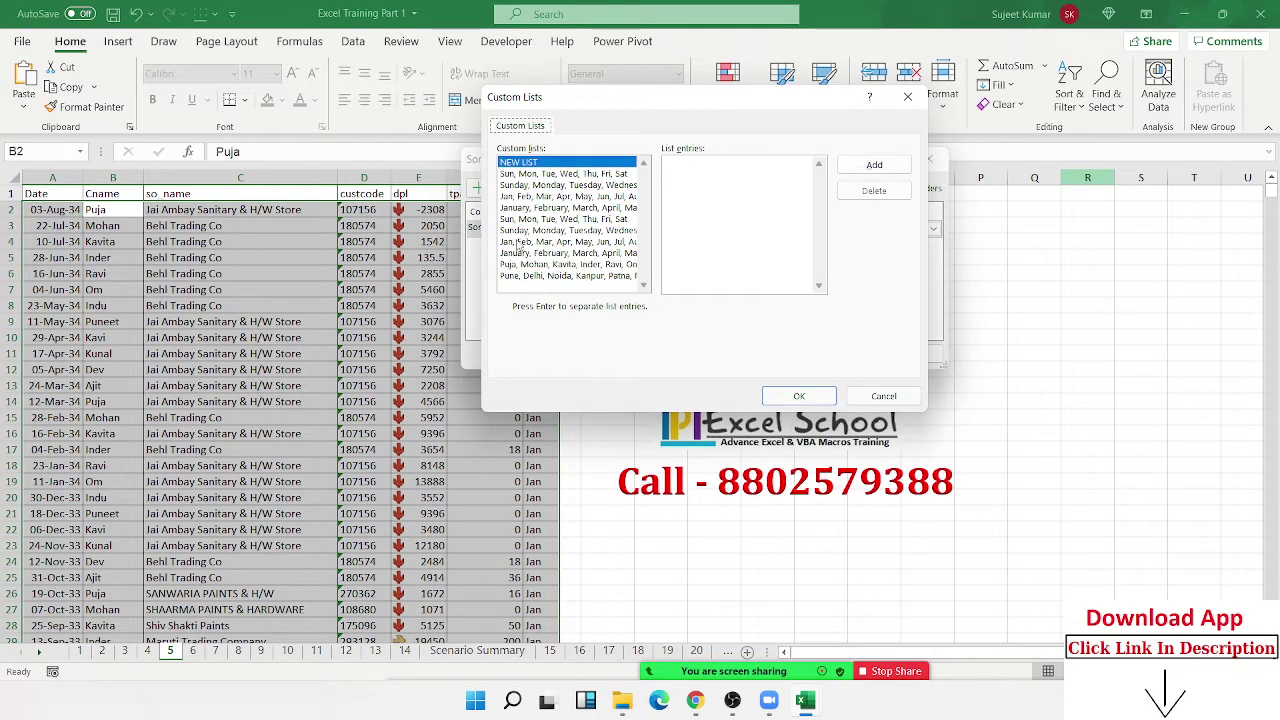
{"action": "left_click", "coordinate": [520, 265]}
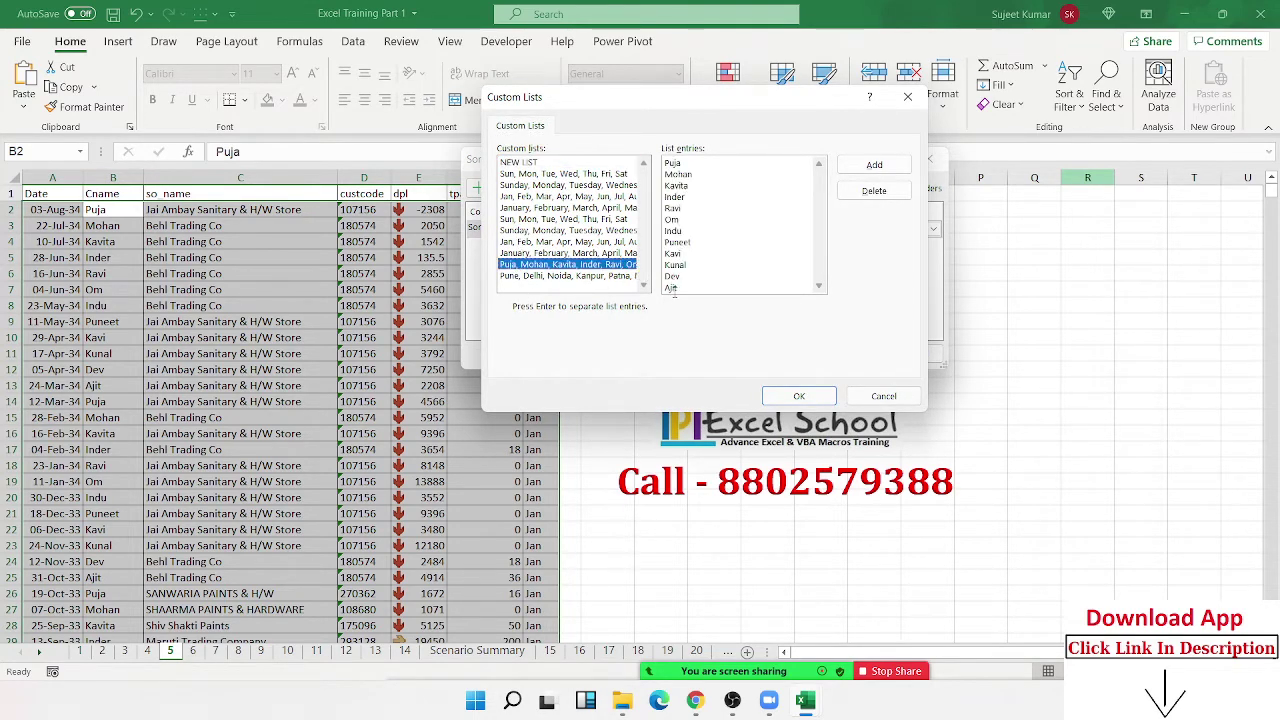
{"action": "left_click_drag", "start_coordinate": [682, 291], "coordinate": [651, 153]}
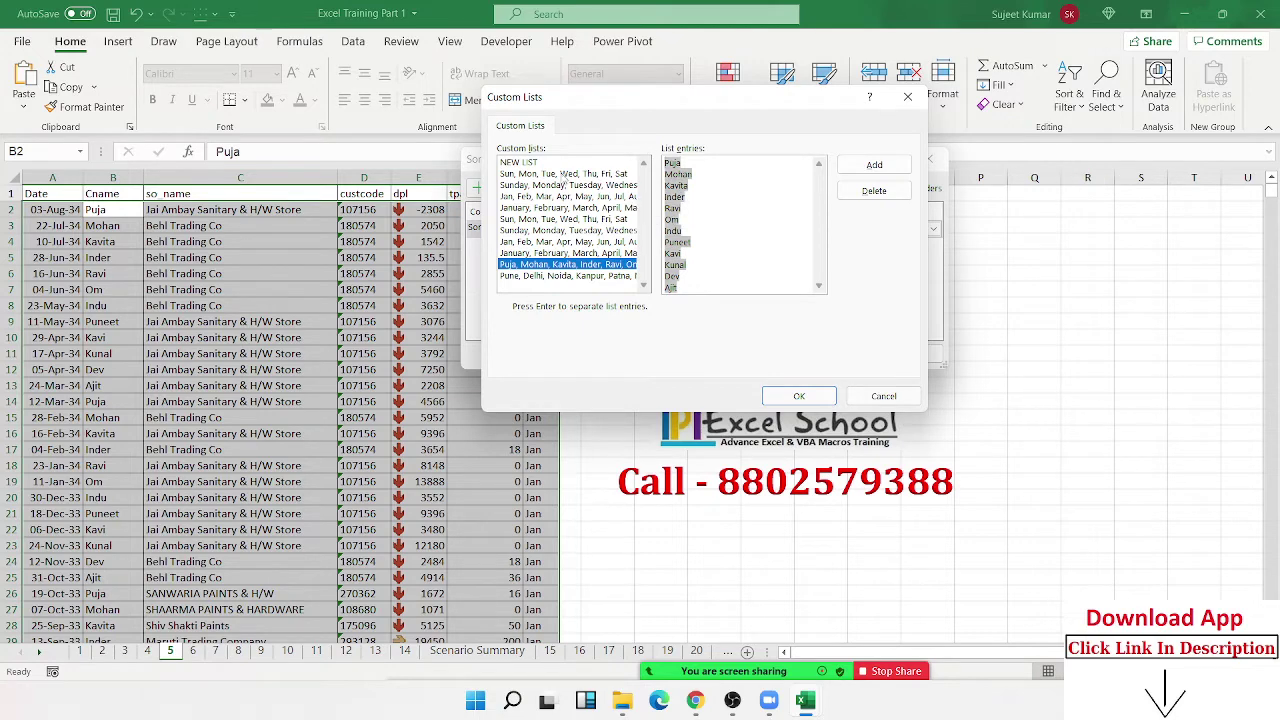
{"action": "left_click", "coordinate": [531, 162]}
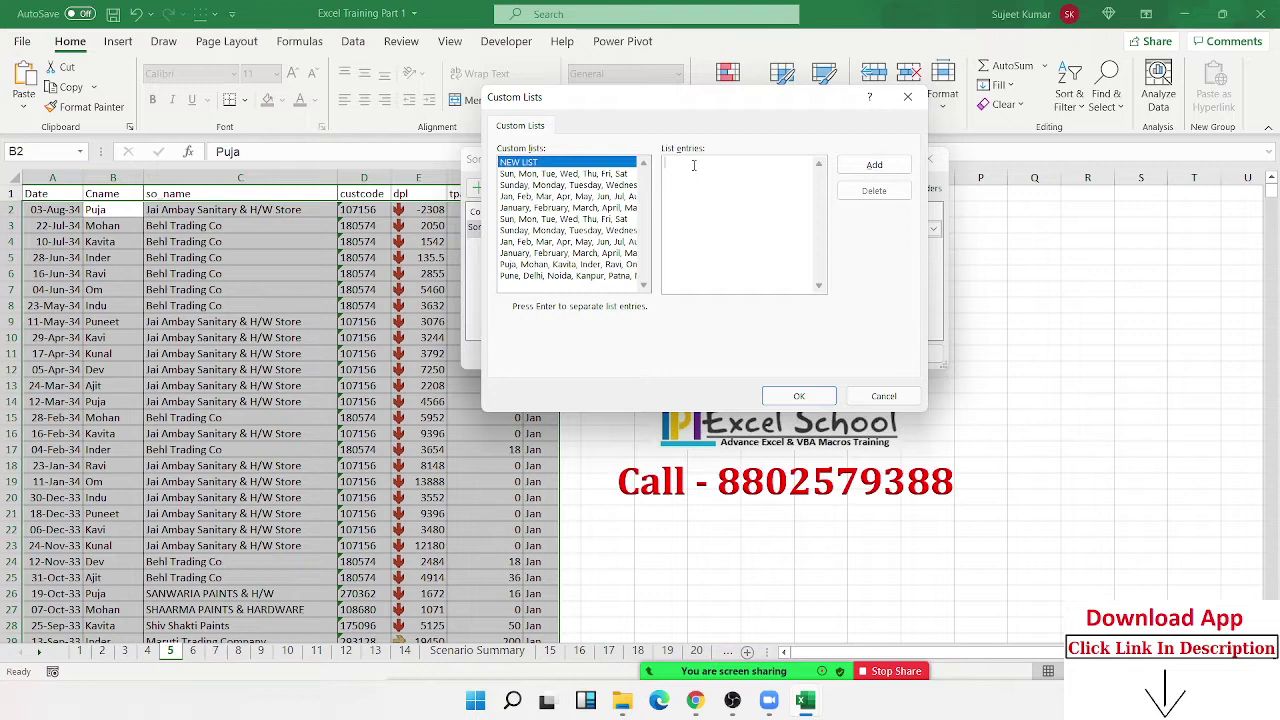
{"action": "left_click", "coordinate": [587, 276]}
{"action": "left_click", "coordinate": [805, 396]}
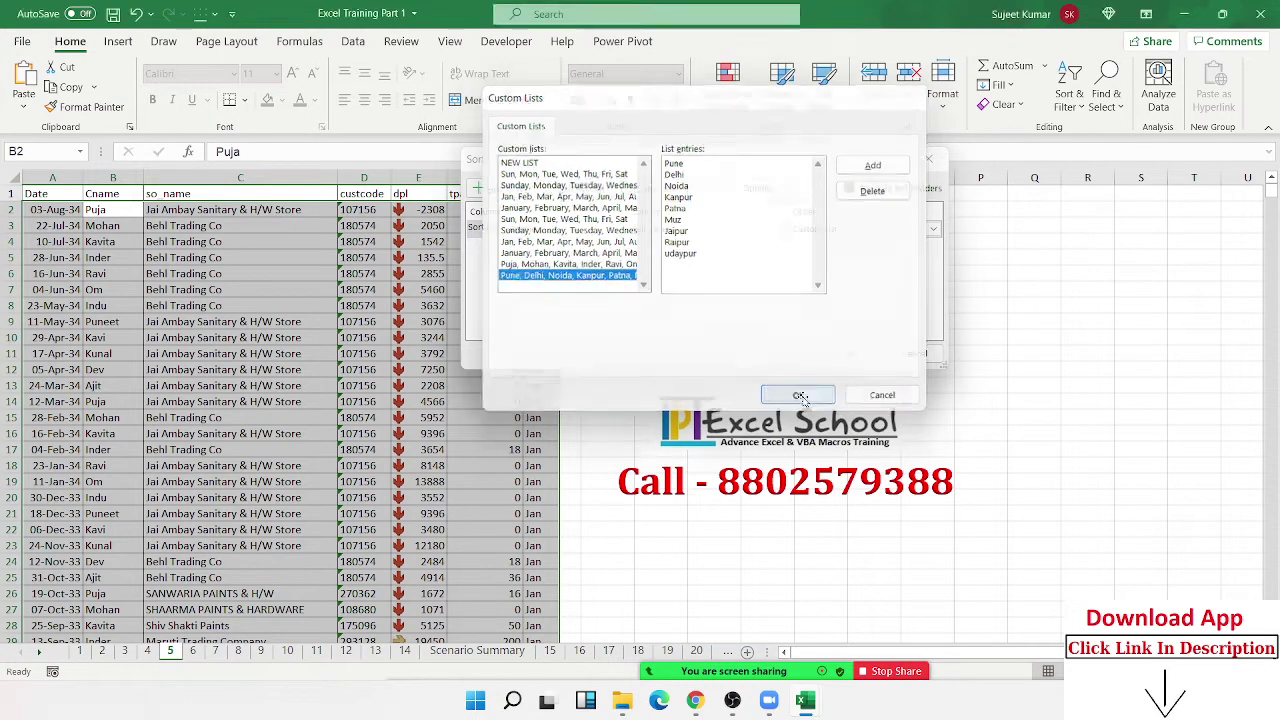
{"action": "left_click", "coordinate": [847, 354]}
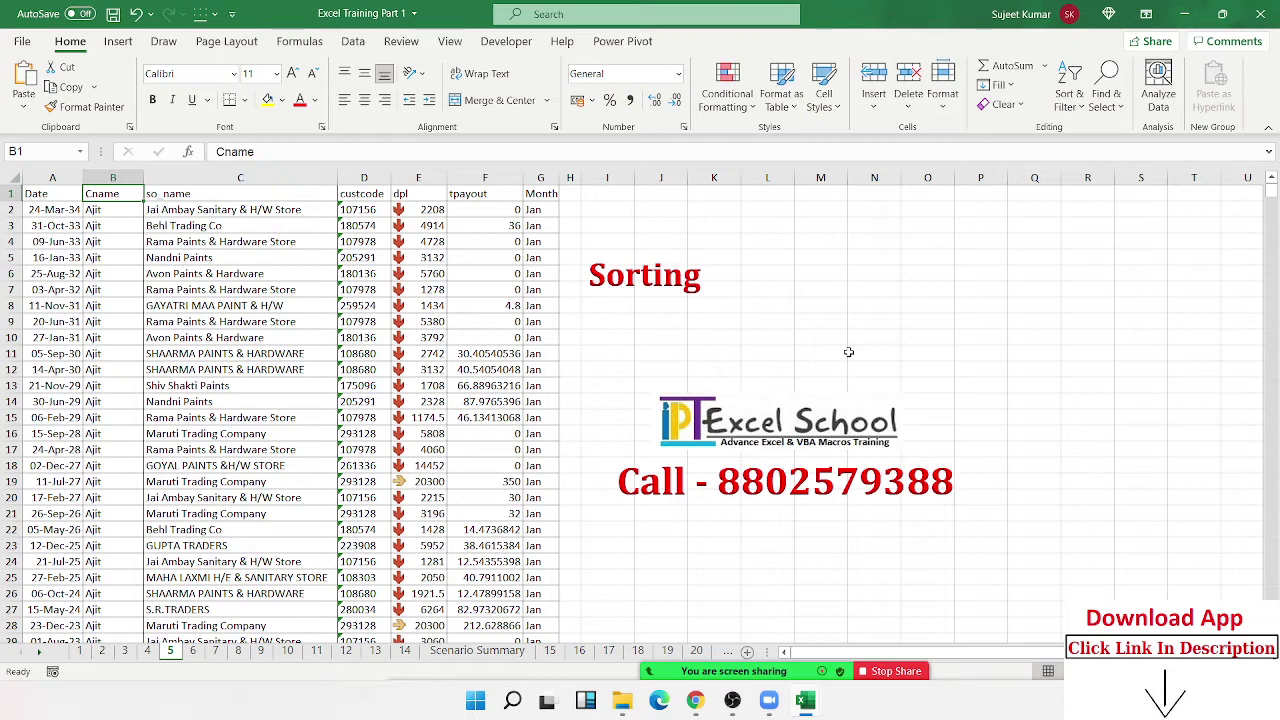
Reopen the Sort dialog from the Cname header to review the Pune, Delhi, Noida… order.
{"action": "left_click", "coordinate": [210, 273]}
{"action": "scroll", "coordinate": [209, 264], "scroll_direction": "down", "scroll_amount": 5}
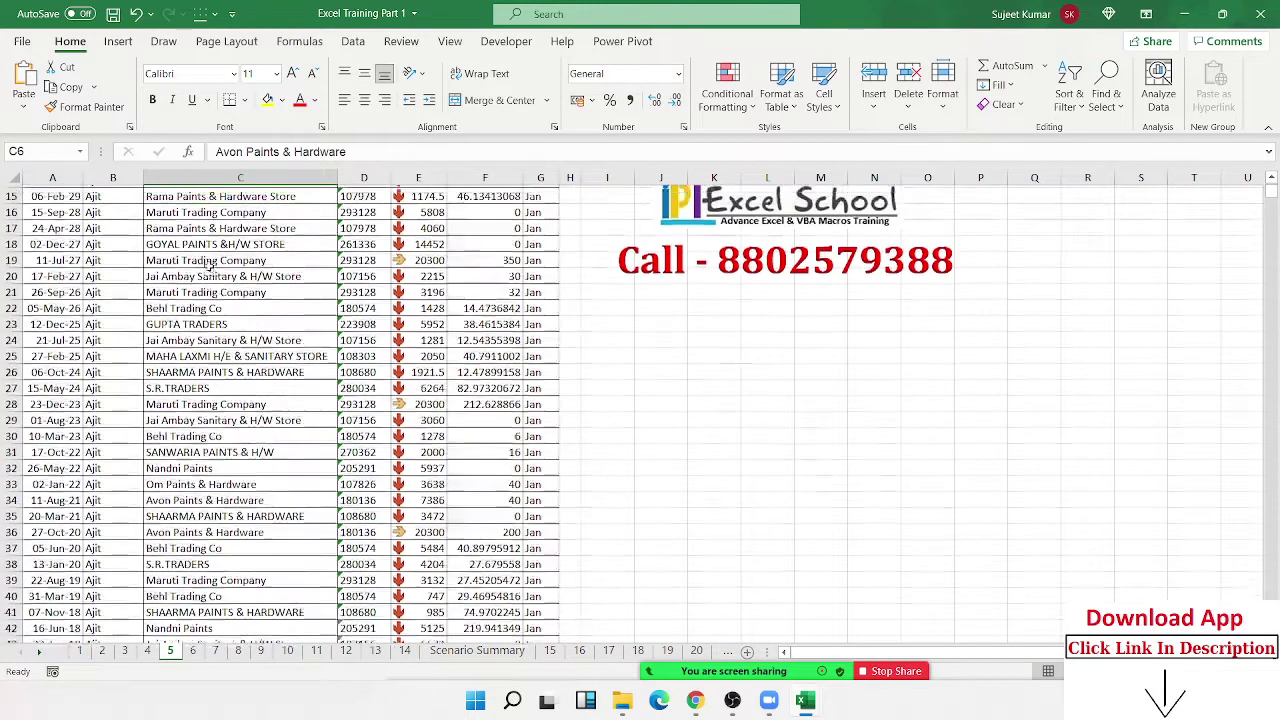
{"action": "scroll", "coordinate": [209, 264], "scroll_direction": "up", "scroll_amount": 5}
{"action": "left_click", "coordinate": [112, 194]}
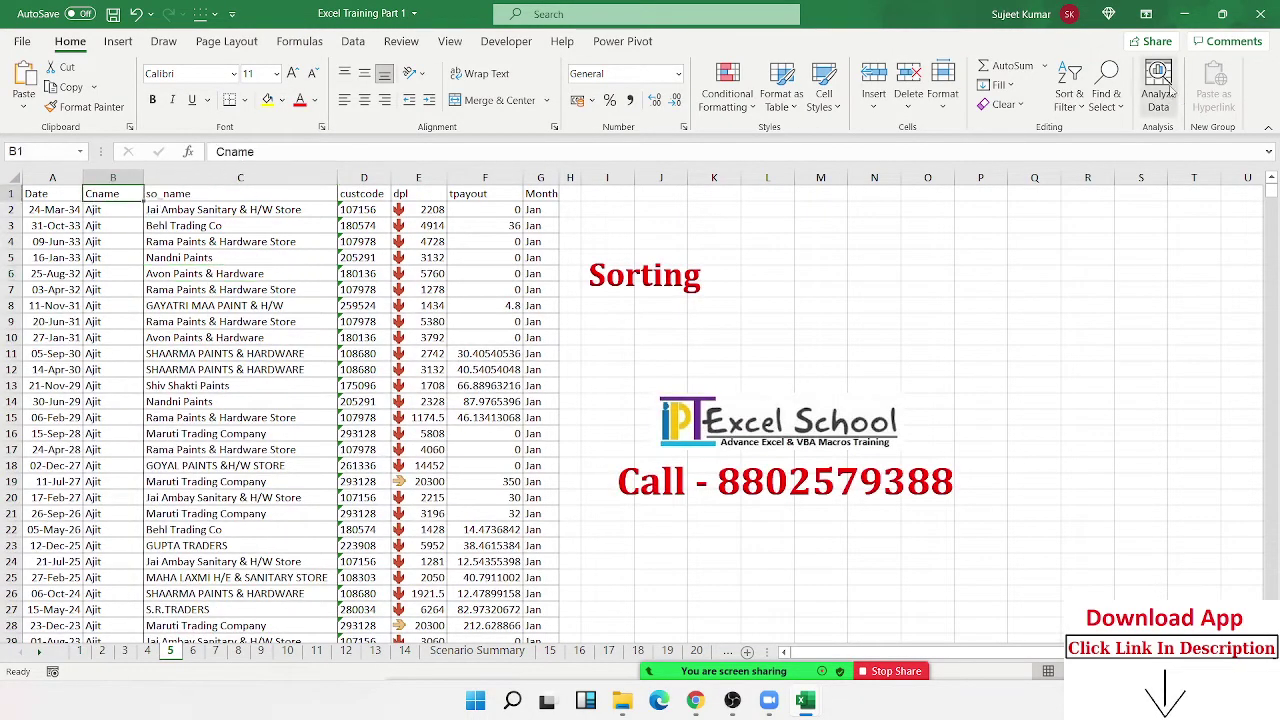
{"action": "left_click", "coordinate": [1078, 110]}
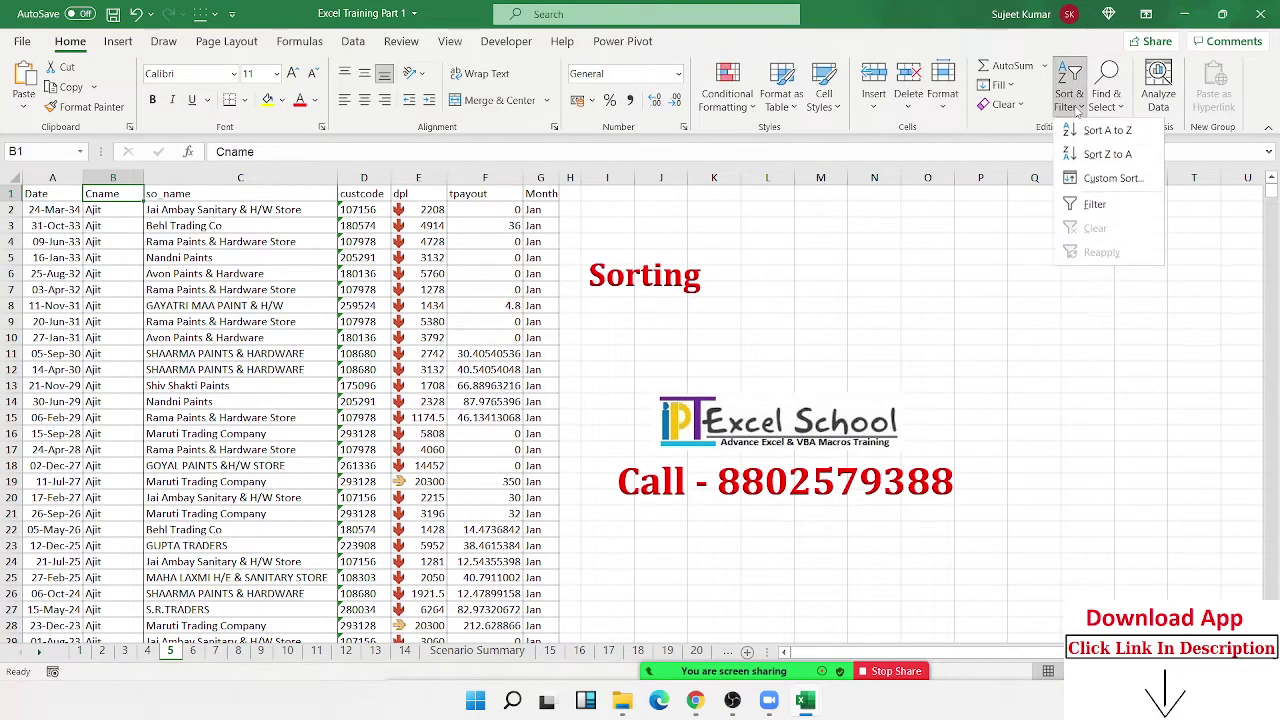
{"action": "left_click", "coordinate": [1110, 178]}
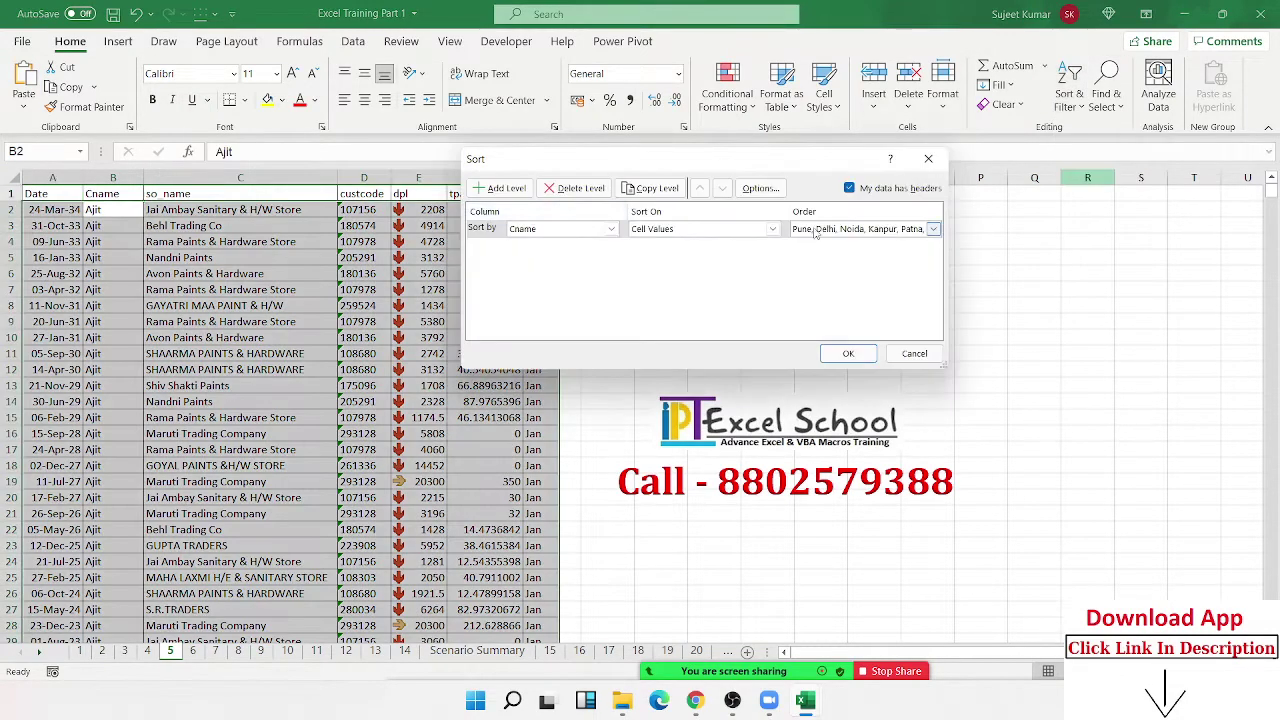
Switch the Cname sort order from the city list to the custom names list.
{"action": "left_click", "coordinate": [815, 232]}
{"action": "left_click", "coordinate": [838, 292]}
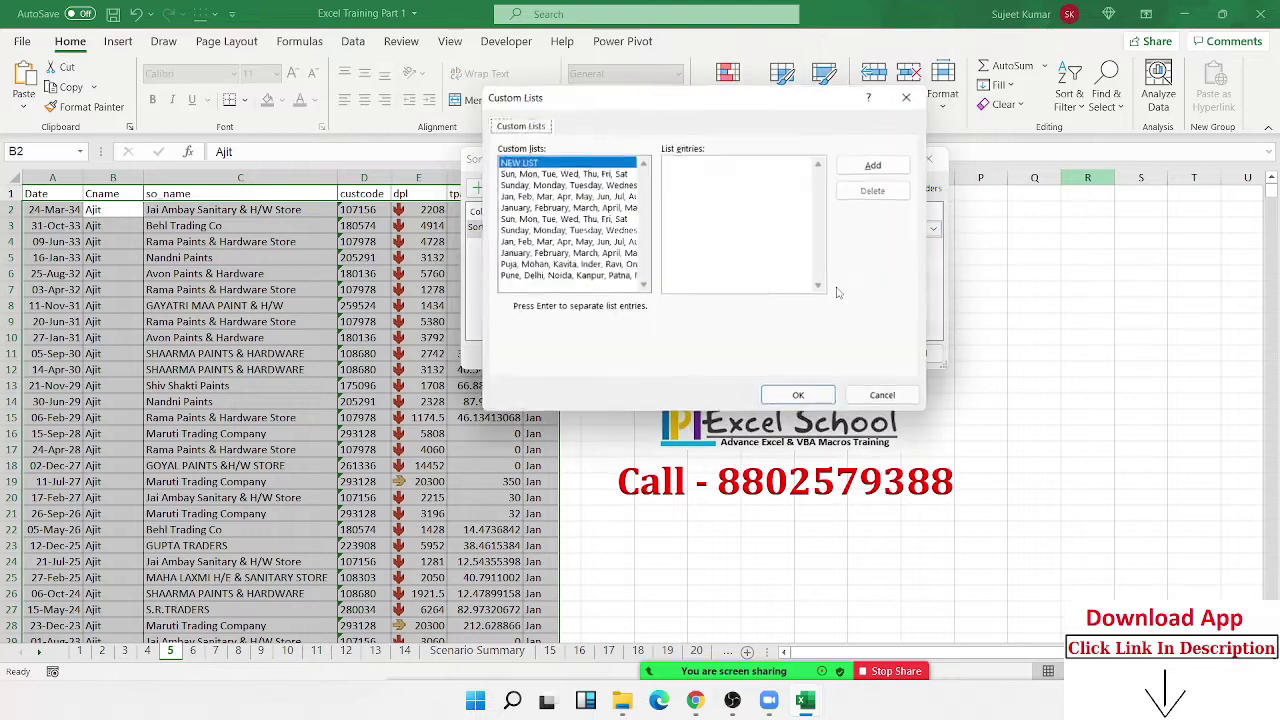
{"action": "left_click", "coordinate": [512, 265]}
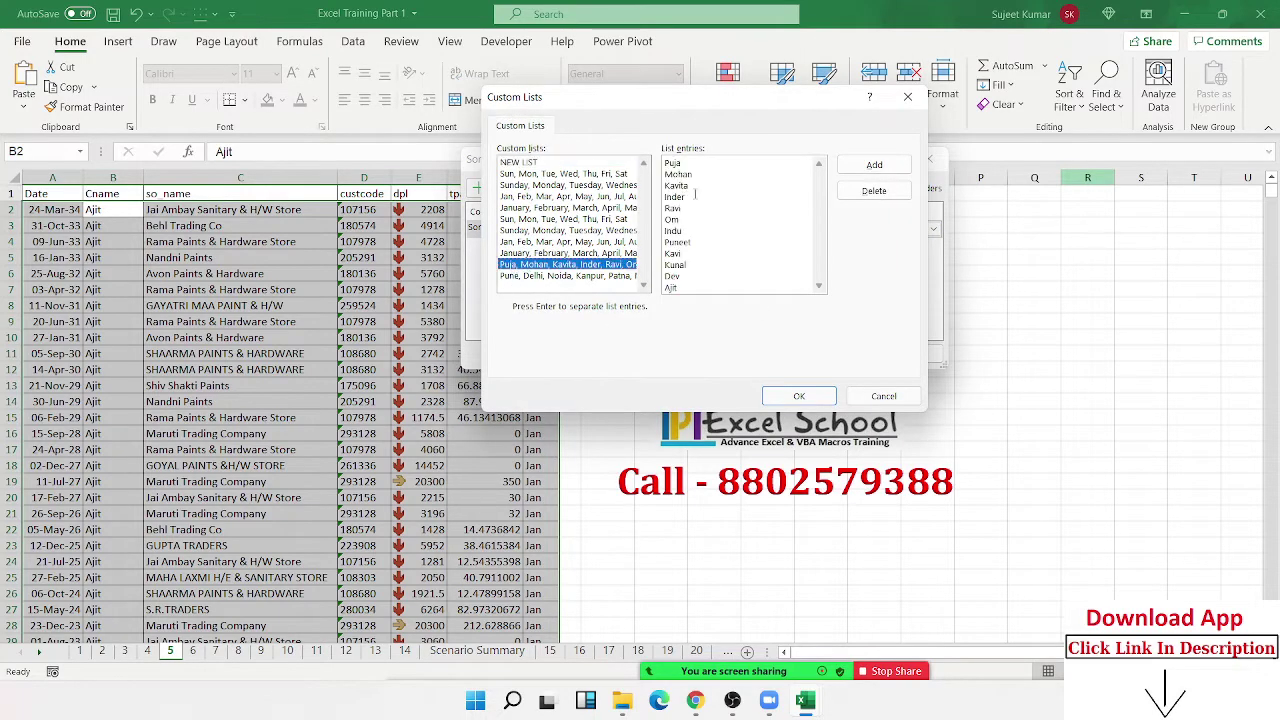
{"action": "left_click", "coordinate": [666, 163]}
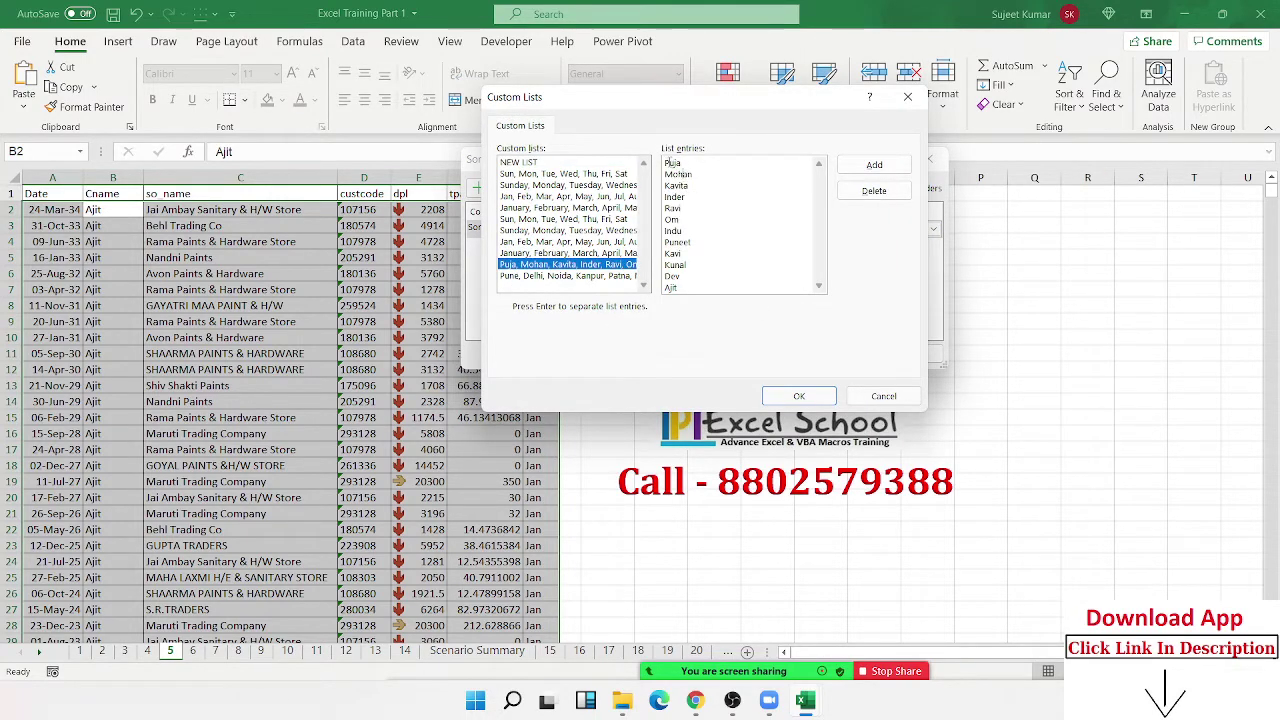
{"action": "left_click_drag", "start_coordinate": [666, 163], "coordinate": [693, 289]}
{"action": "left_click", "coordinate": [701, 224]}
{"action": "left_click", "coordinate": [796, 397]}
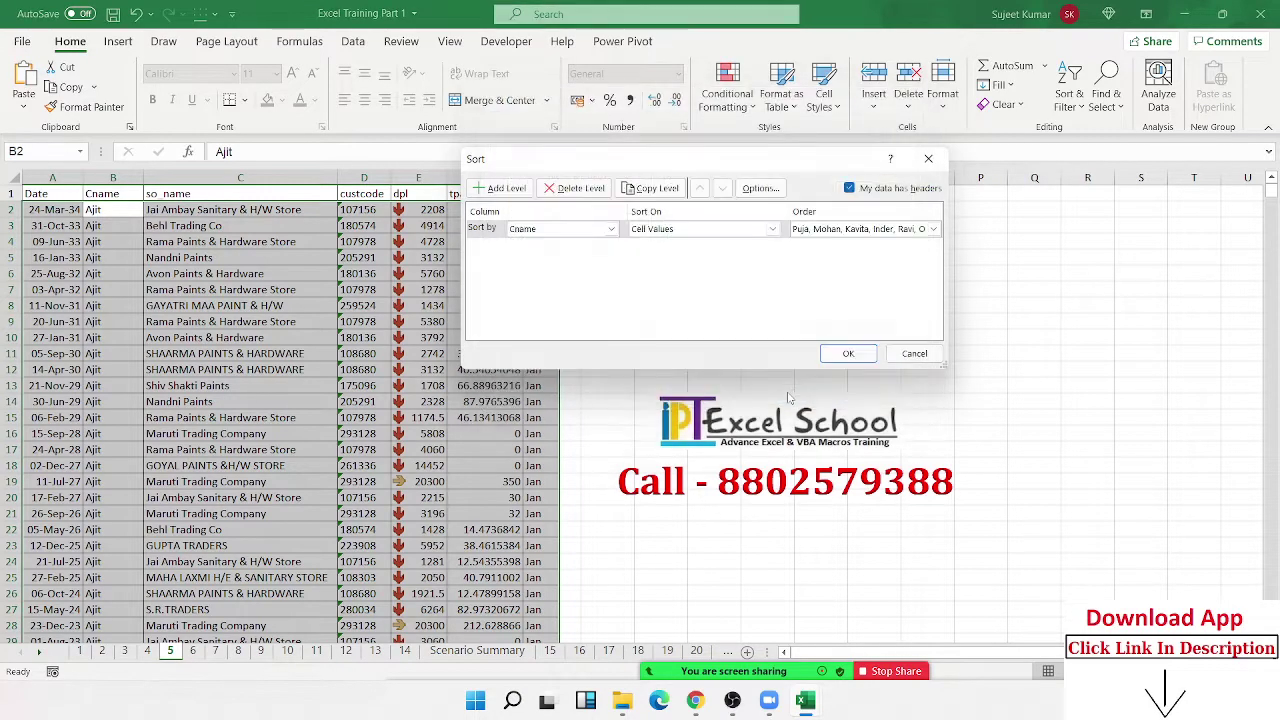
{"action": "left_click", "coordinate": [848, 354]}
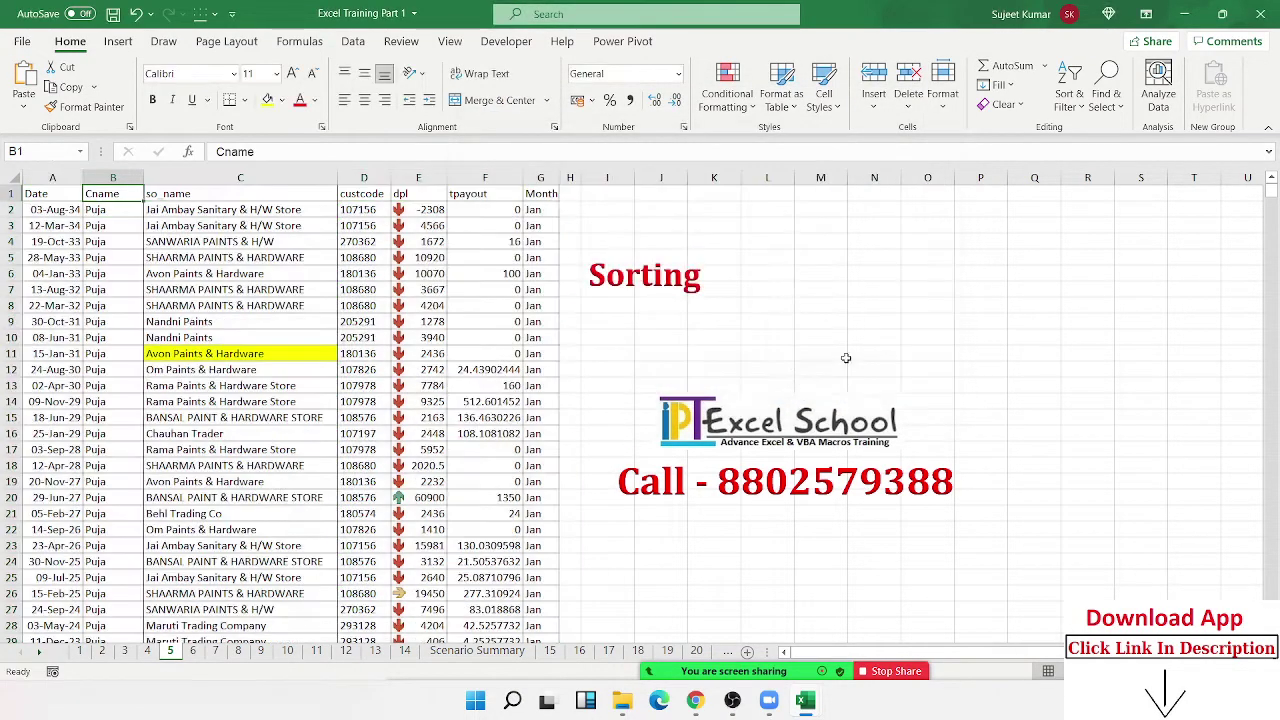
{"action": "scroll", "coordinate": [338, 370], "scroll_direction": "down", "scroll_amount": 14}
{"action": "scroll", "coordinate": [341, 383], "scroll_direction": "down", "scroll_amount": 5}
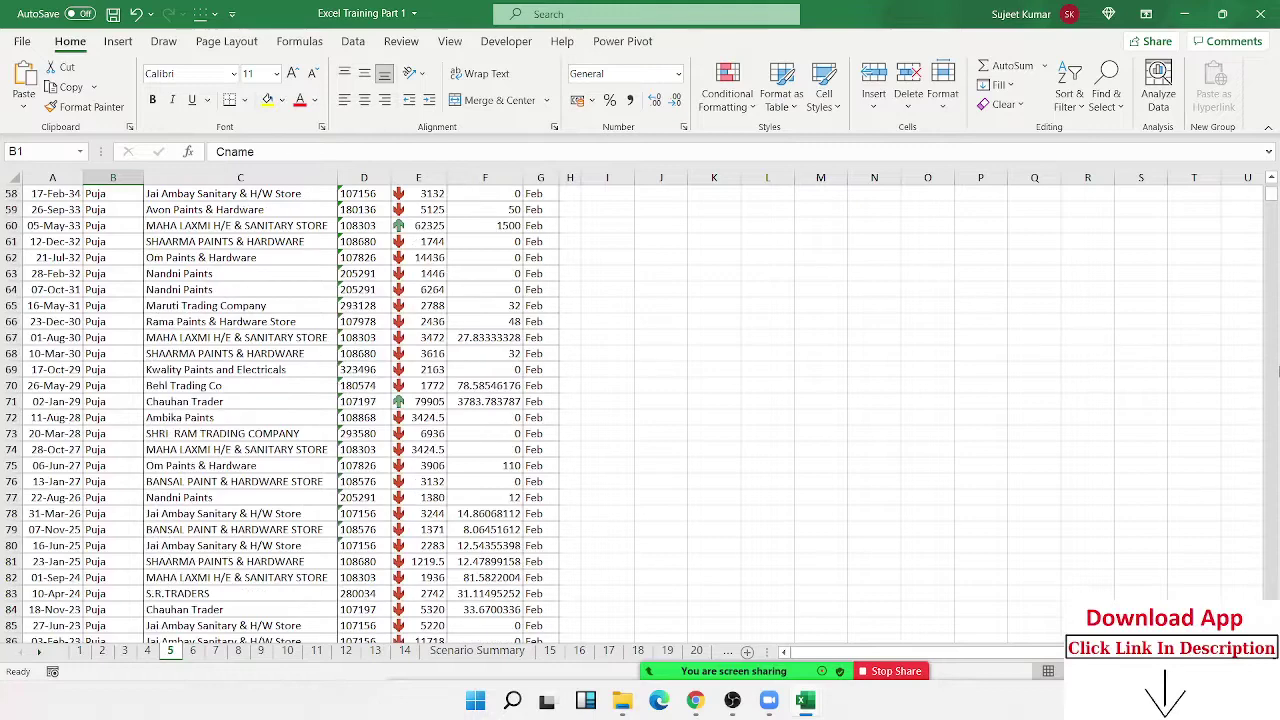
{"action": "scroll", "coordinate": [1271, 233], "scroll_direction": "up", "scroll_amount": 19}
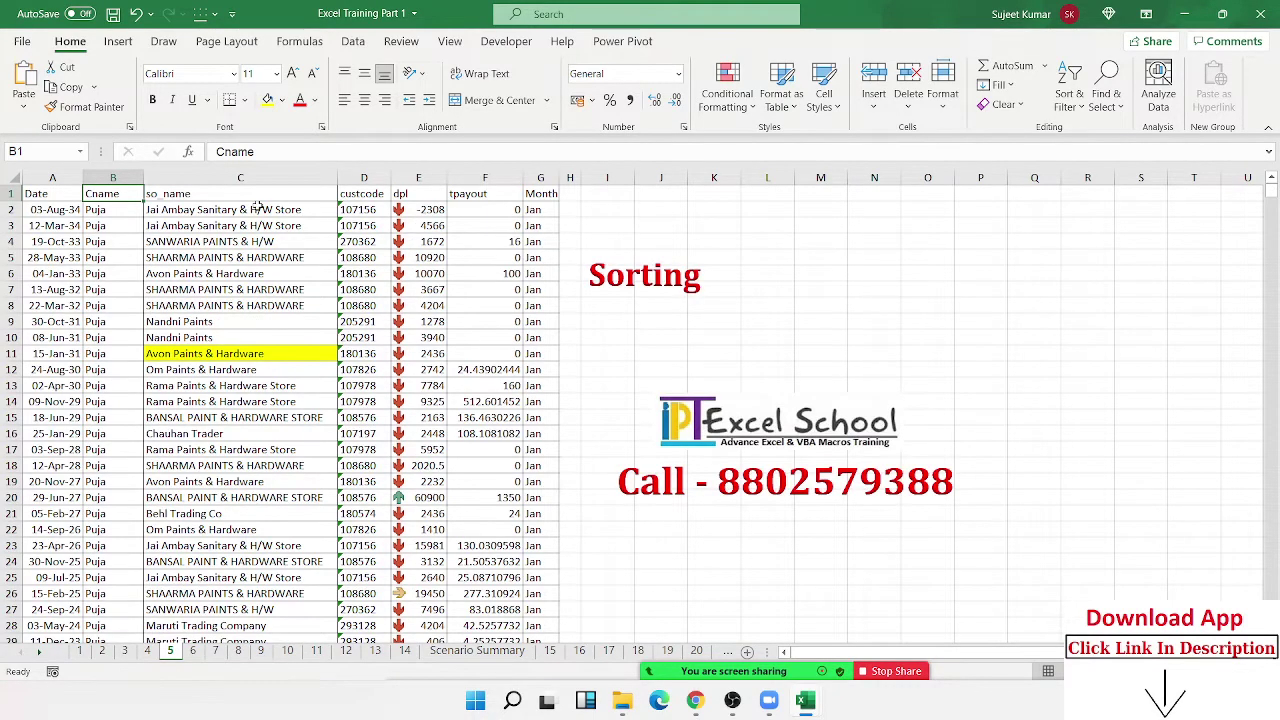
{"action": "left_click", "coordinate": [420, 289]}
{"action": "left_click", "coordinate": [225, 354]}
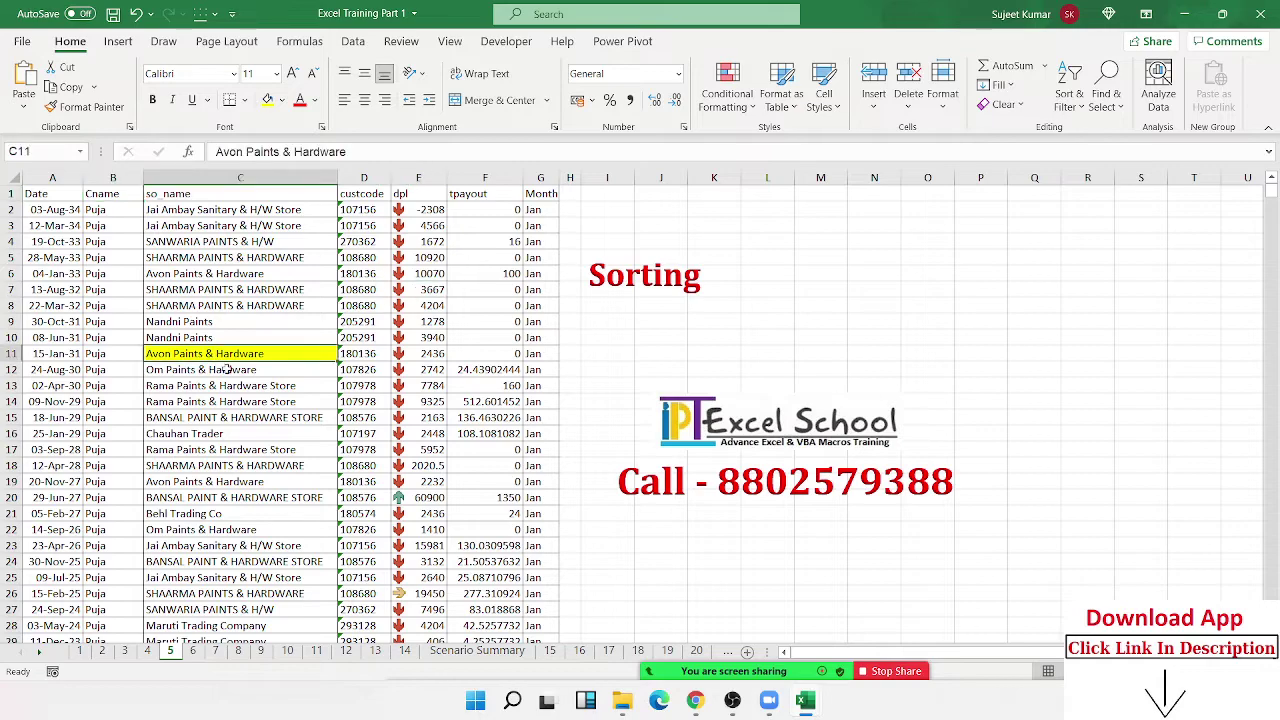
{"action": "scroll", "coordinate": [213, 370], "scroll_direction": "down", "scroll_amount": 9}
{"action": "scroll", "coordinate": [213, 370], "scroll_direction": "down", "scroll_amount": 9}
{"action": "scroll", "coordinate": [213, 370], "scroll_direction": "down", "scroll_amount": 10}
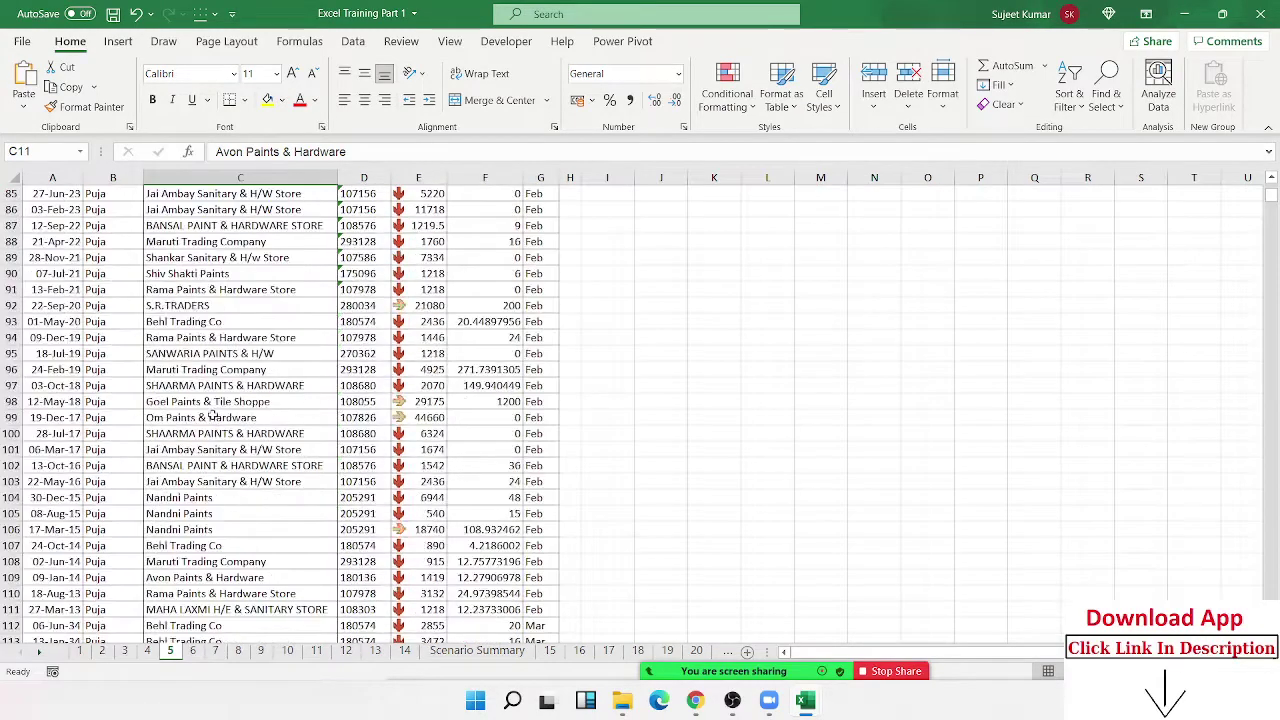
{"action": "left_click", "coordinate": [218, 385]}
{"action": "left_click", "coordinate": [266, 100]}
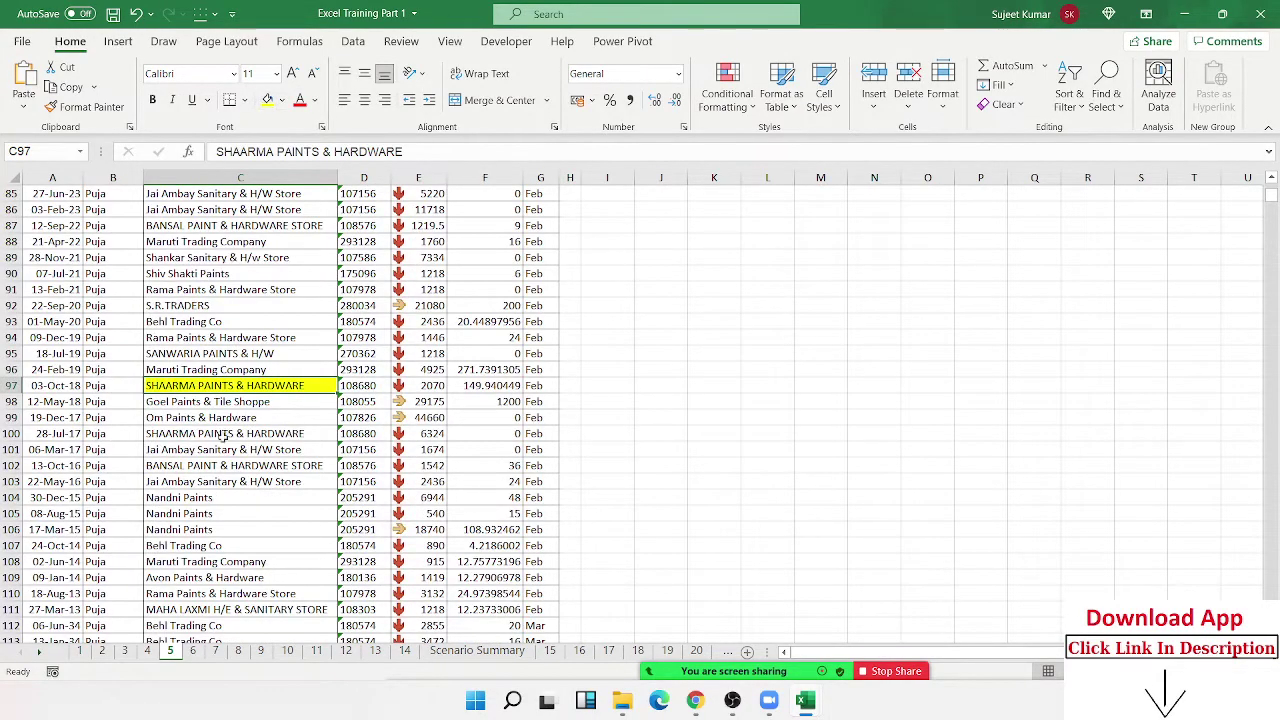
{"action": "scroll", "coordinate": [215, 483], "scroll_direction": "down", "scroll_amount": 8}
{"action": "left_click", "coordinate": [215, 483]}
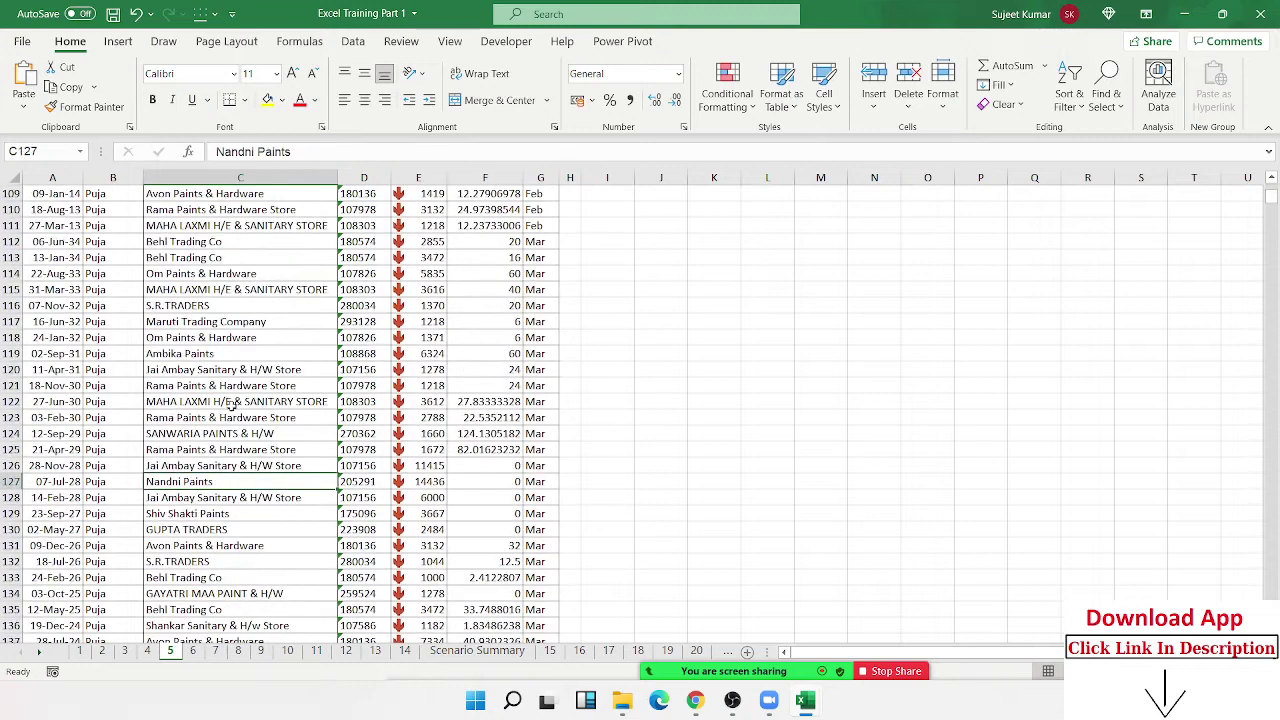
{"action": "left_click", "coordinate": [266, 100]}
{"action": "left_click_drag", "start_coordinate": [1275, 208], "coordinate": [1249, 178]}
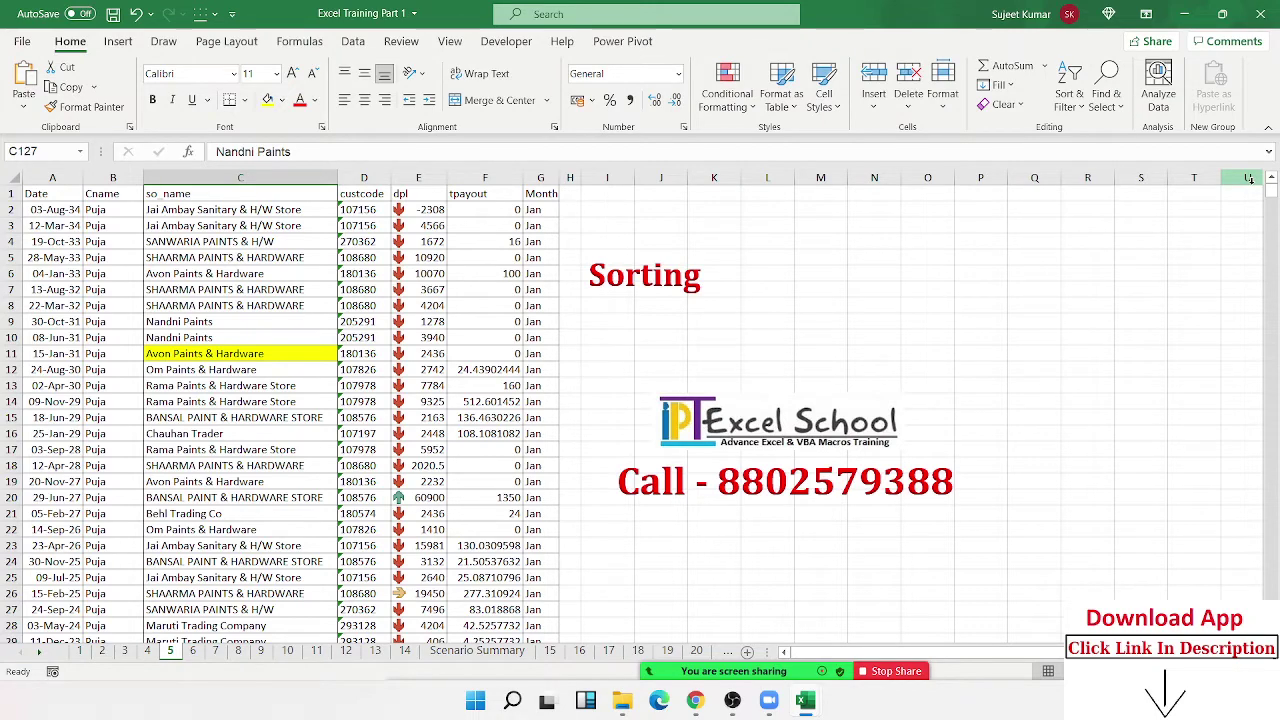
{"action": "left_click", "coordinate": [266, 337]}
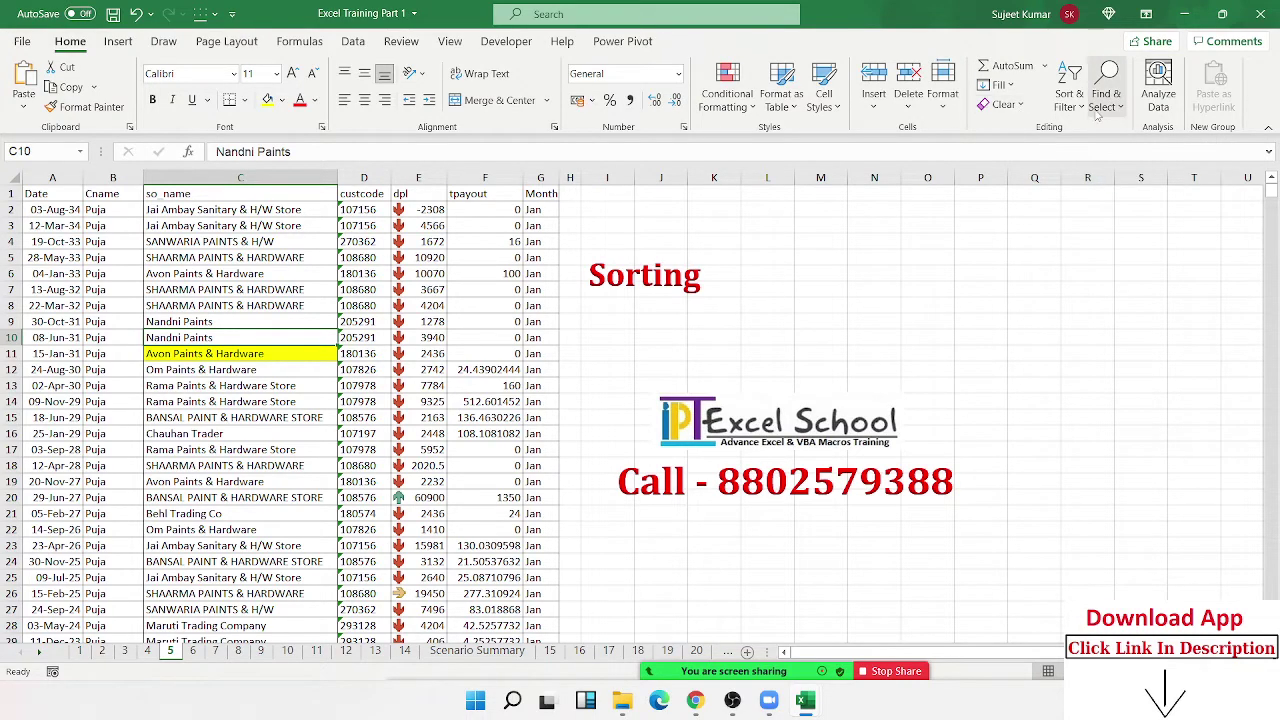
Custom-sort by so_name on cell colour with yellow on top, then highlight the six yellow store names.
{"action": "left_click", "coordinate": [1069, 95]}
{"action": "left_click", "coordinate": [1107, 179]}
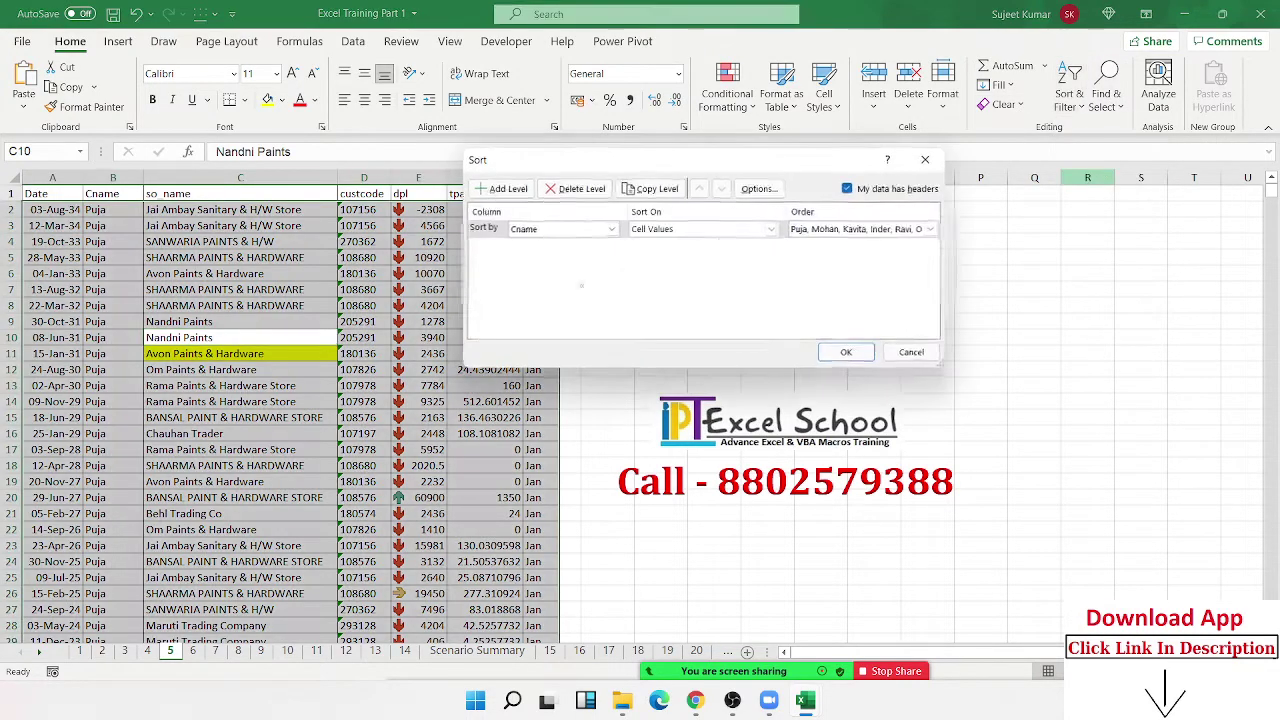
{"action": "left_click", "coordinate": [563, 235]}
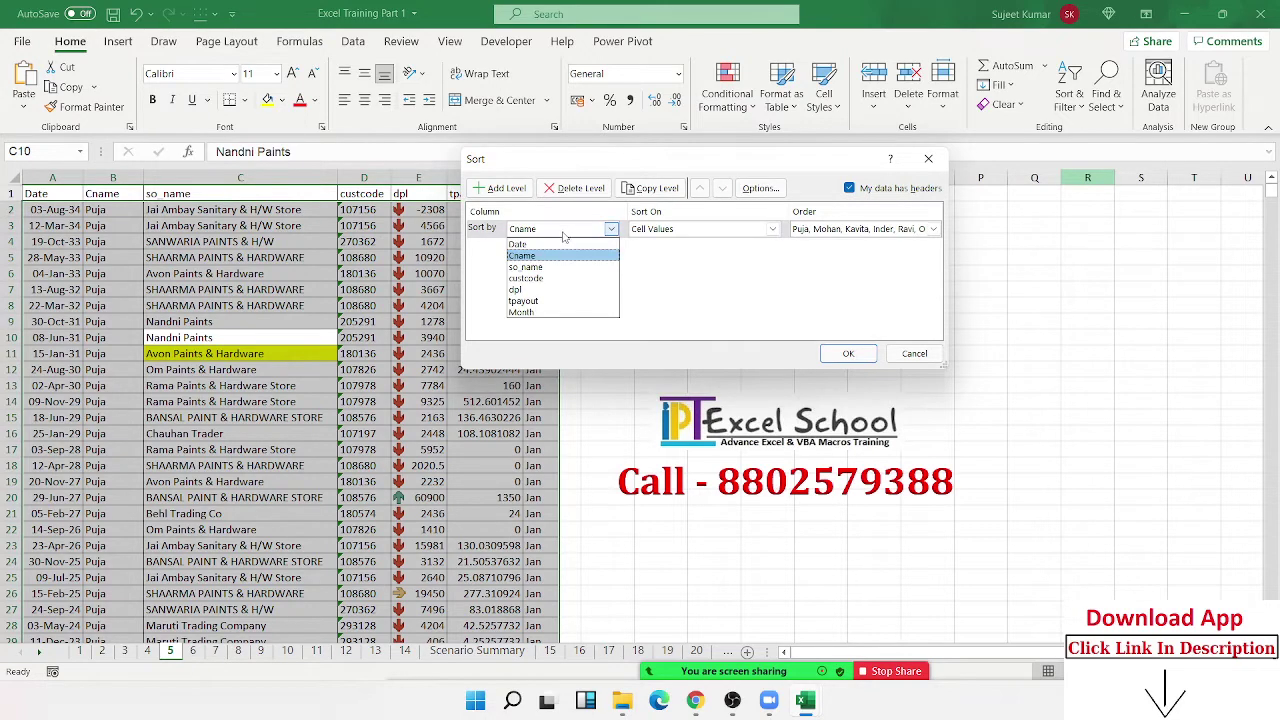
{"action": "left_click", "coordinate": [565, 262]}
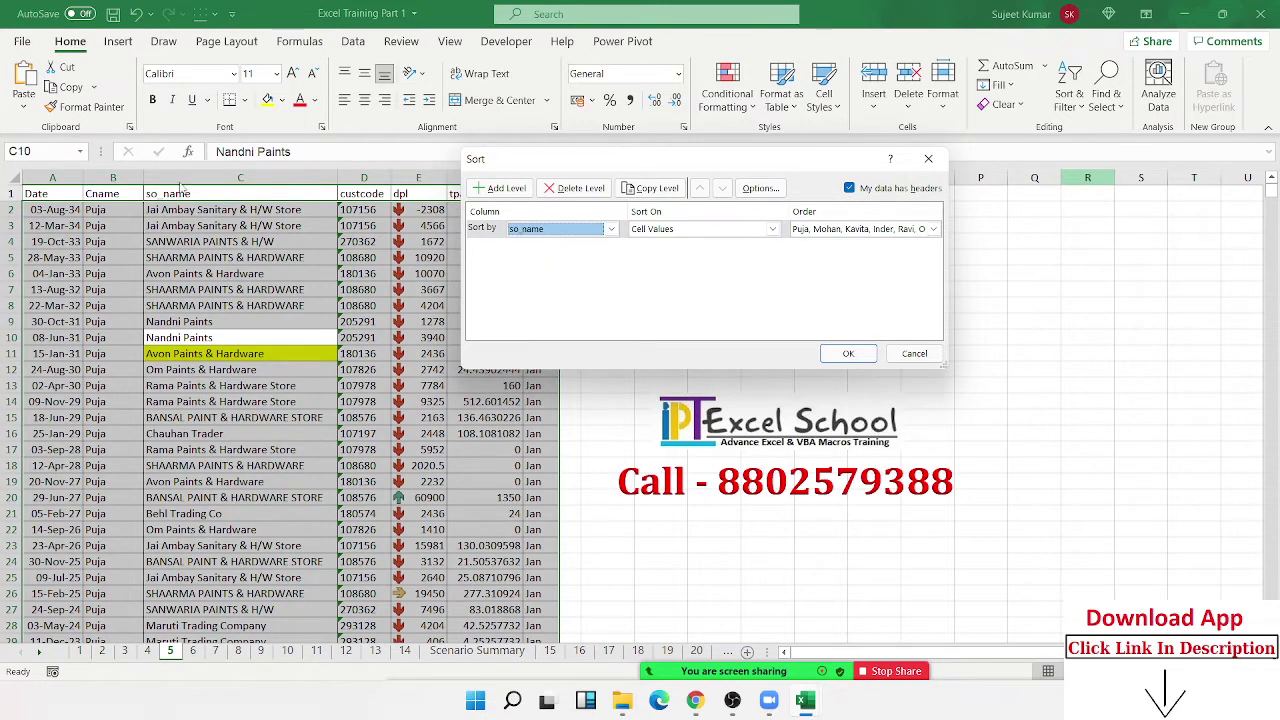
{"action": "left_click", "coordinate": [685, 232]}
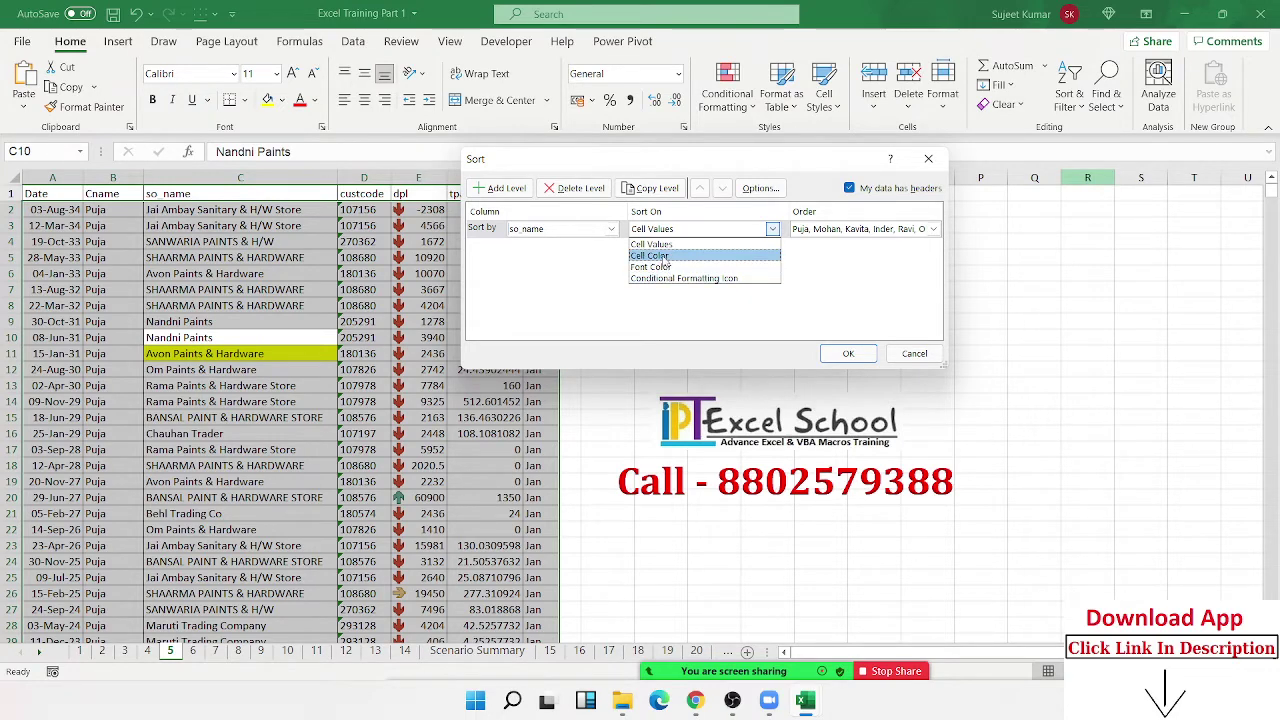
{"action": "left_click", "coordinate": [664, 257]}
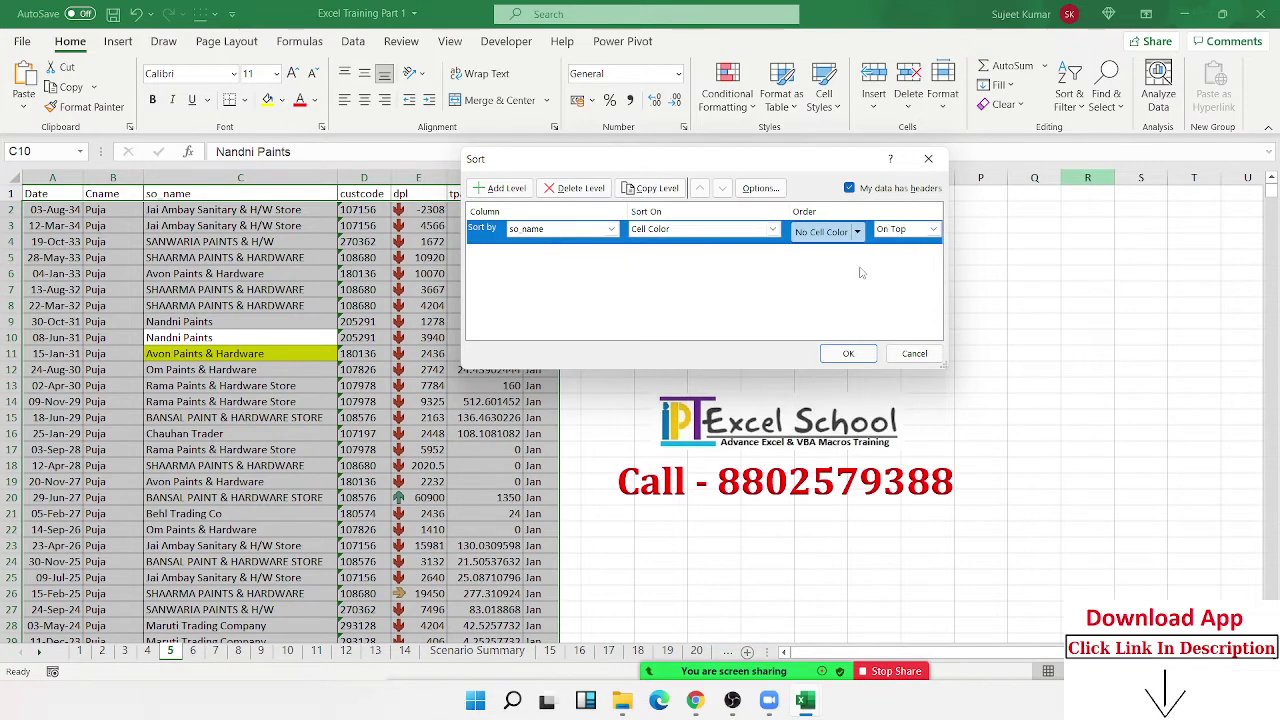
{"action": "left_click", "coordinate": [857, 232]}
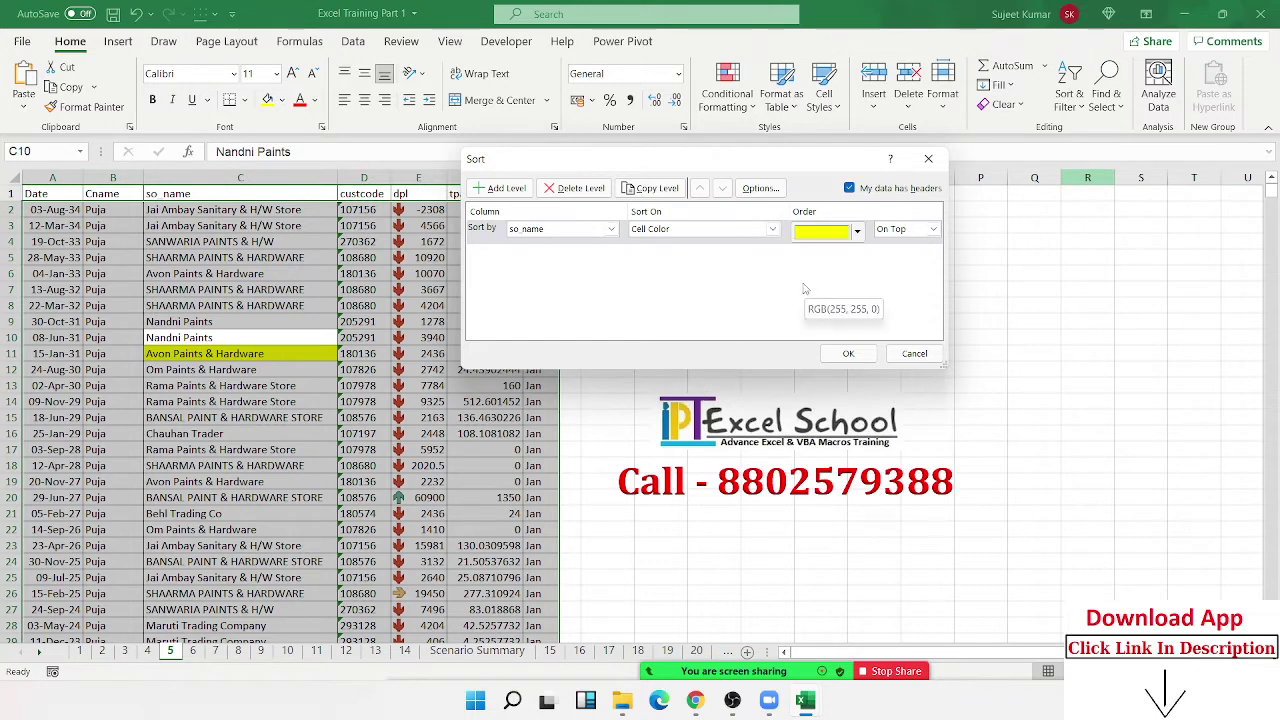
{"action": "left_click", "coordinate": [805, 283]}
{"action": "left_click", "coordinate": [848, 355]}
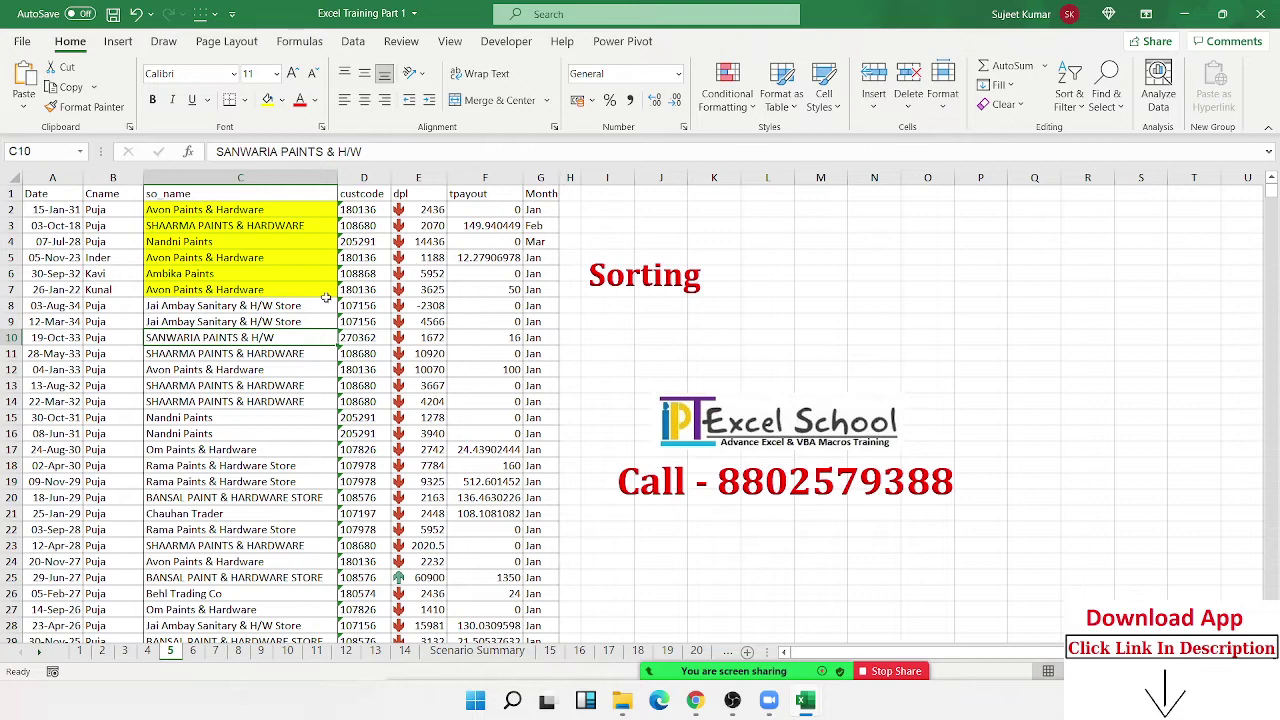
{"action": "left_click_drag", "start_coordinate": [293, 290], "coordinate": [285, 211]}
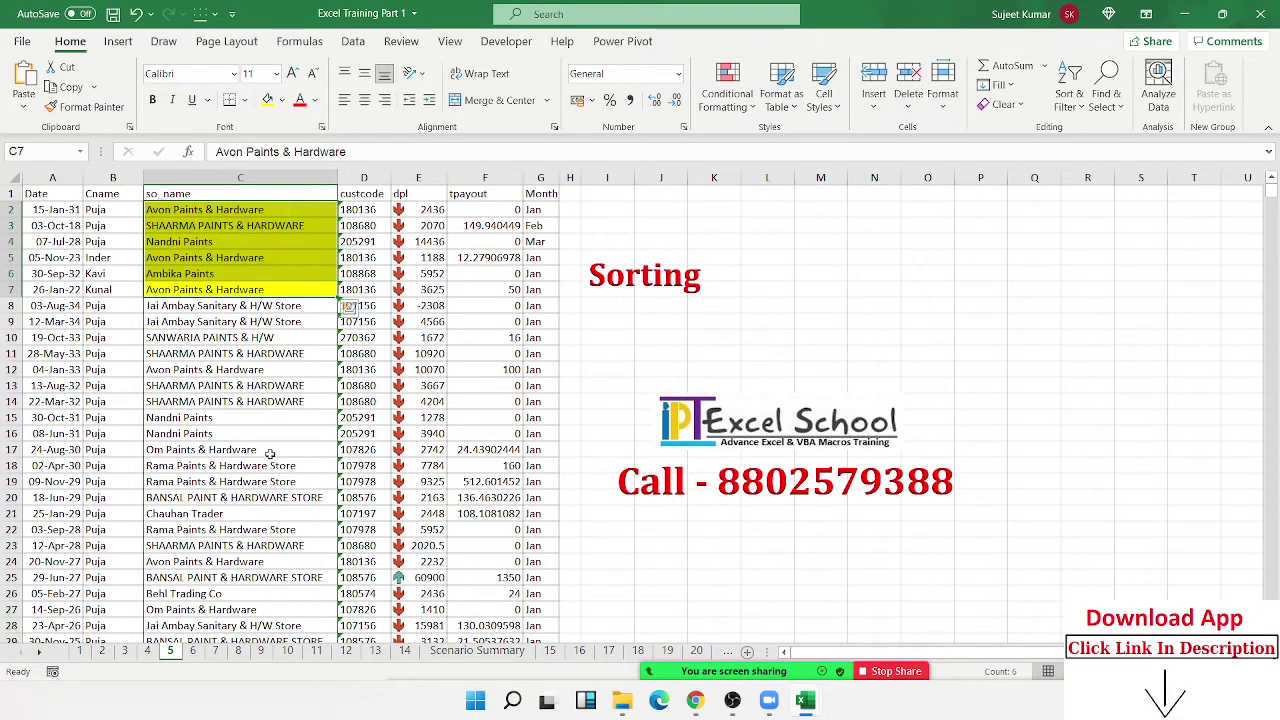
Inspect the dpl arrow-icon values and their conditional formatting icon options without changing anything.
{"action": "left_click", "coordinate": [216, 352]}
{"action": "left_click", "coordinate": [410, 193]}
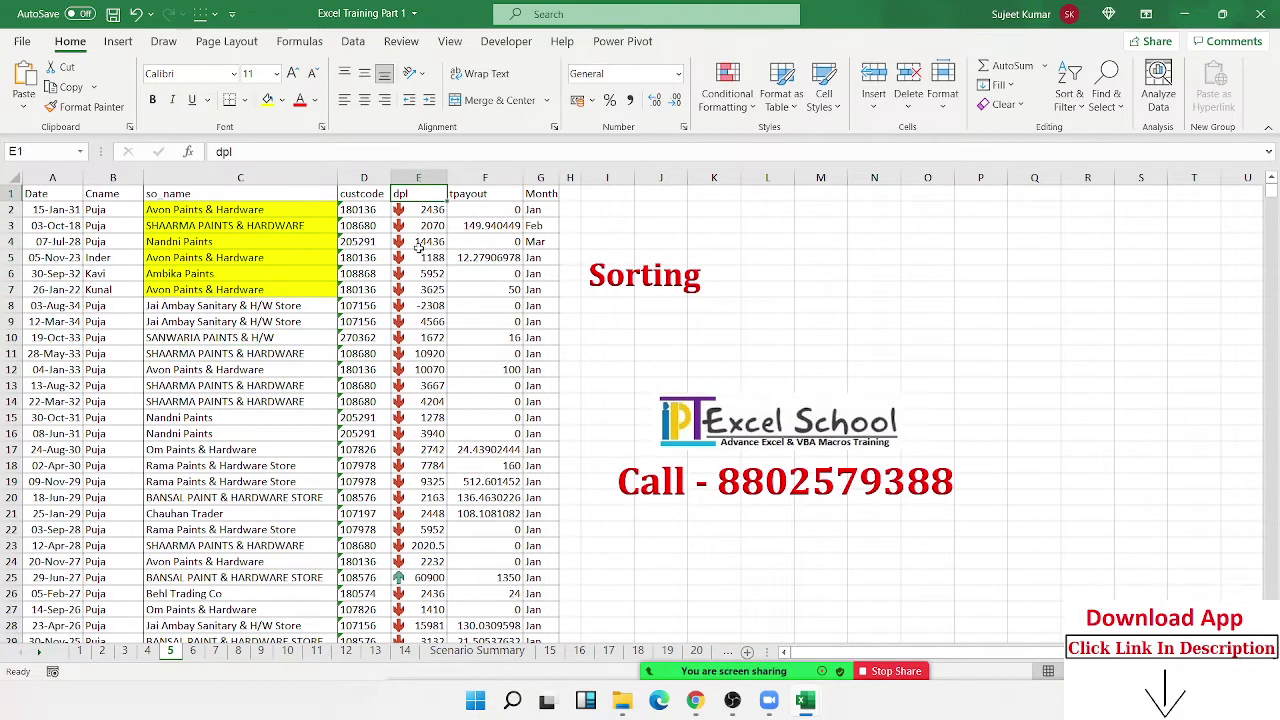
{"action": "left_click", "coordinate": [419, 246]}
{"action": "left_click", "coordinate": [422, 280]}
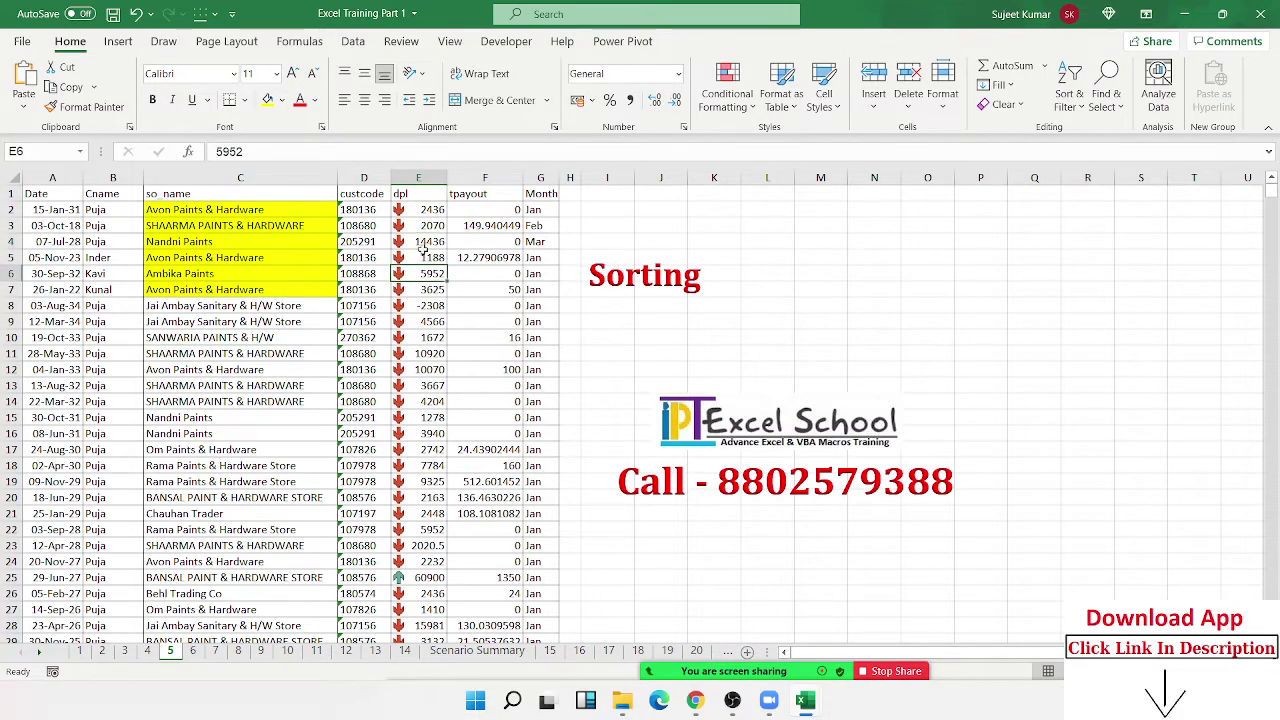
{"action": "left_click", "coordinate": [428, 192]}
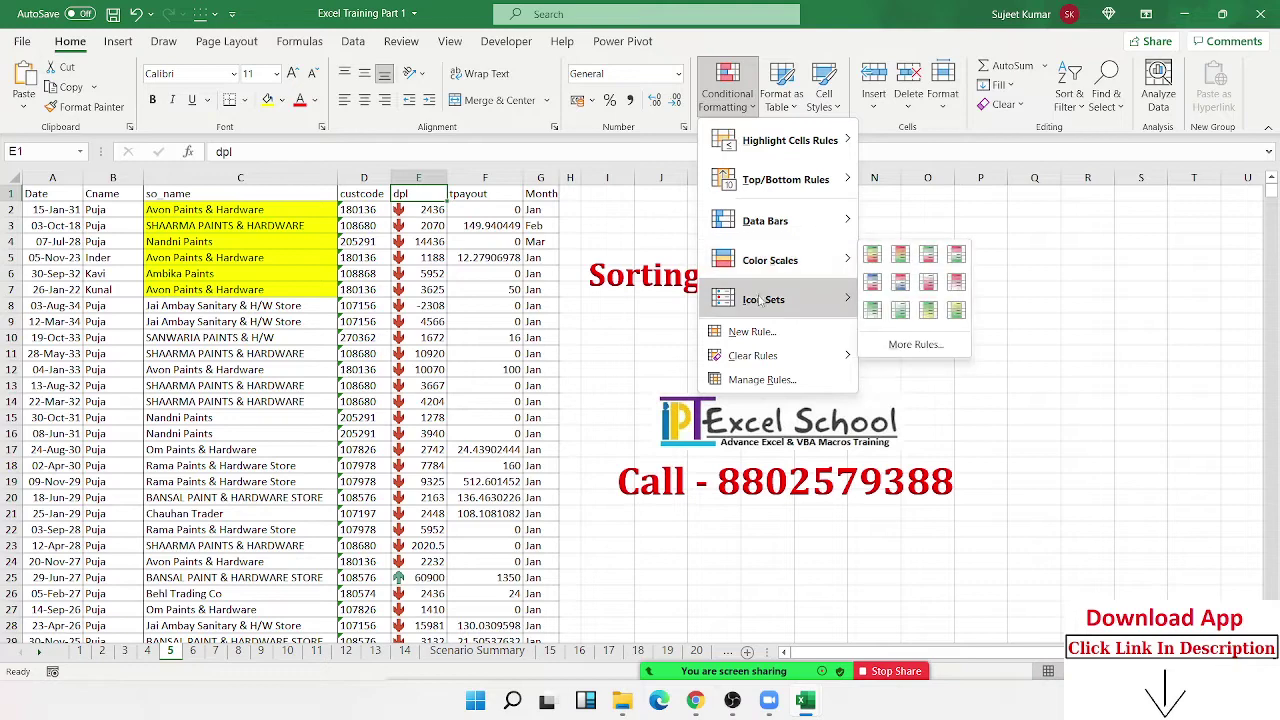
{"action": "mouse_move", "coordinate": [760, 299]}
{"action": "left_click", "coordinate": [257, 238]}
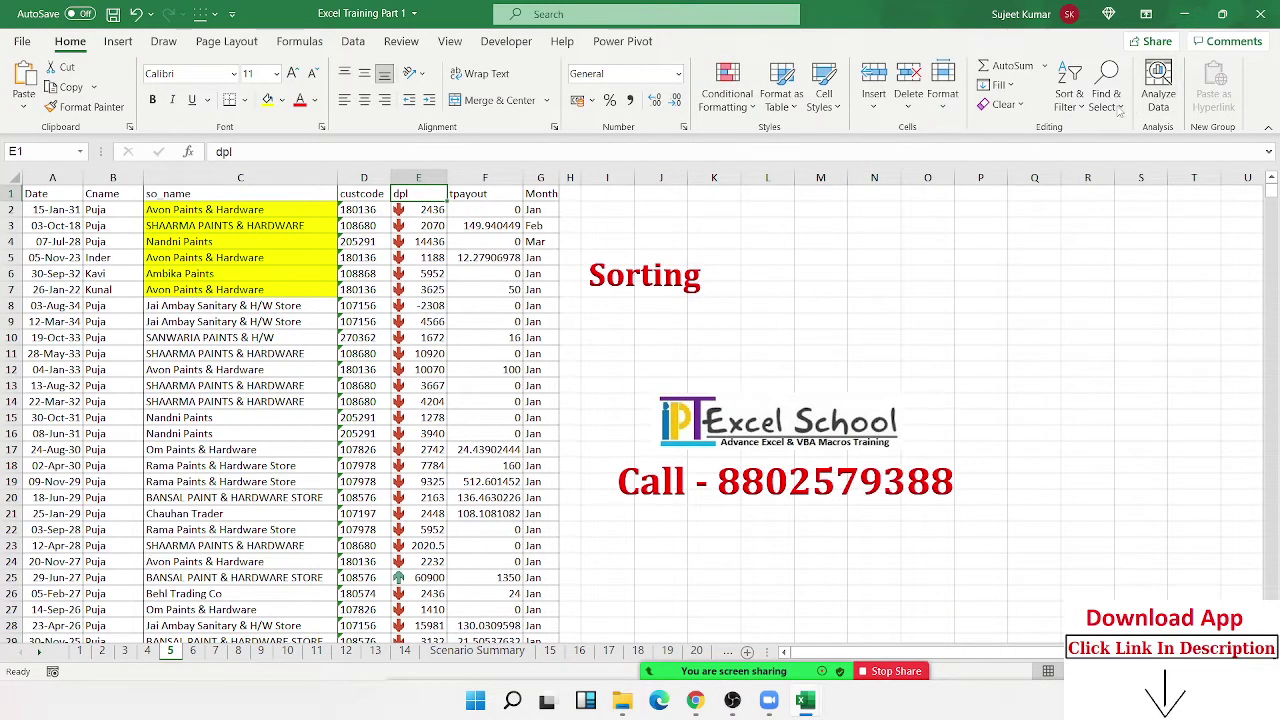
Custom-sort by dpl on conditional formatting icon with the green up arrow on top.
{"action": "left_click", "coordinate": [1070, 95]}
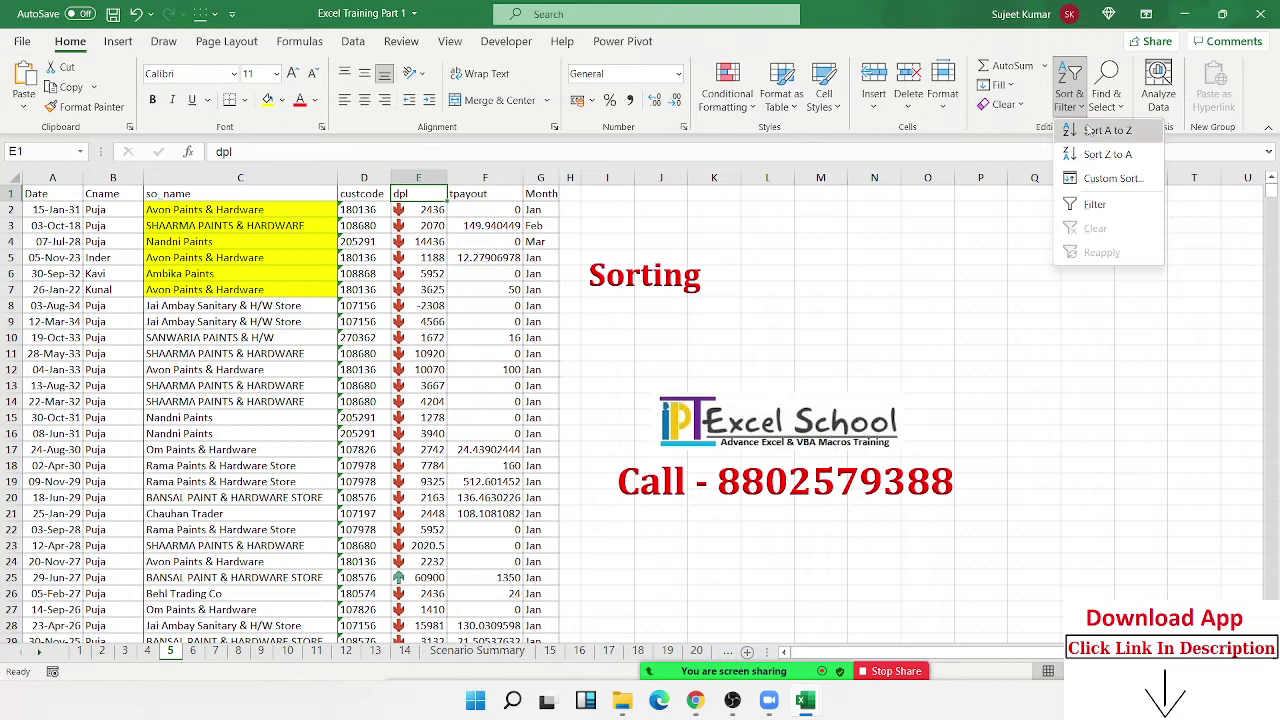
{"action": "left_click", "coordinate": [1097, 180]}
{"action": "left_click", "coordinate": [546, 229]}
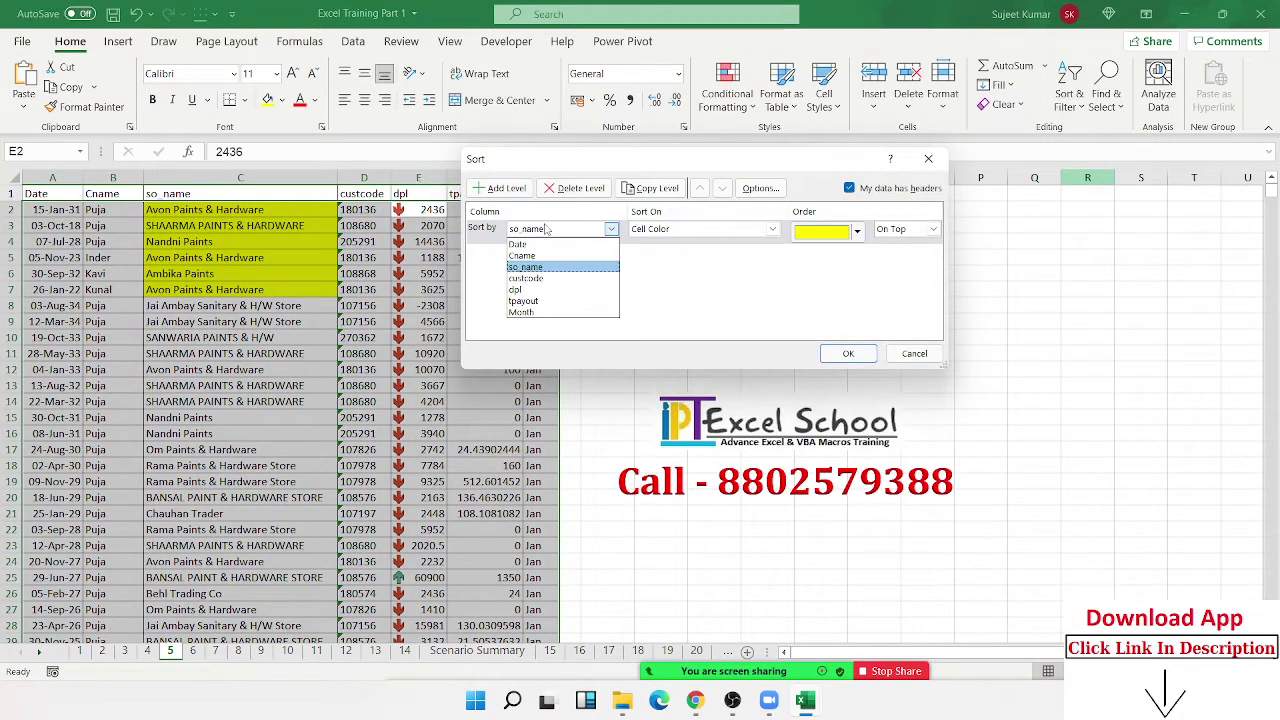
{"action": "left_click", "coordinate": [527, 290]}
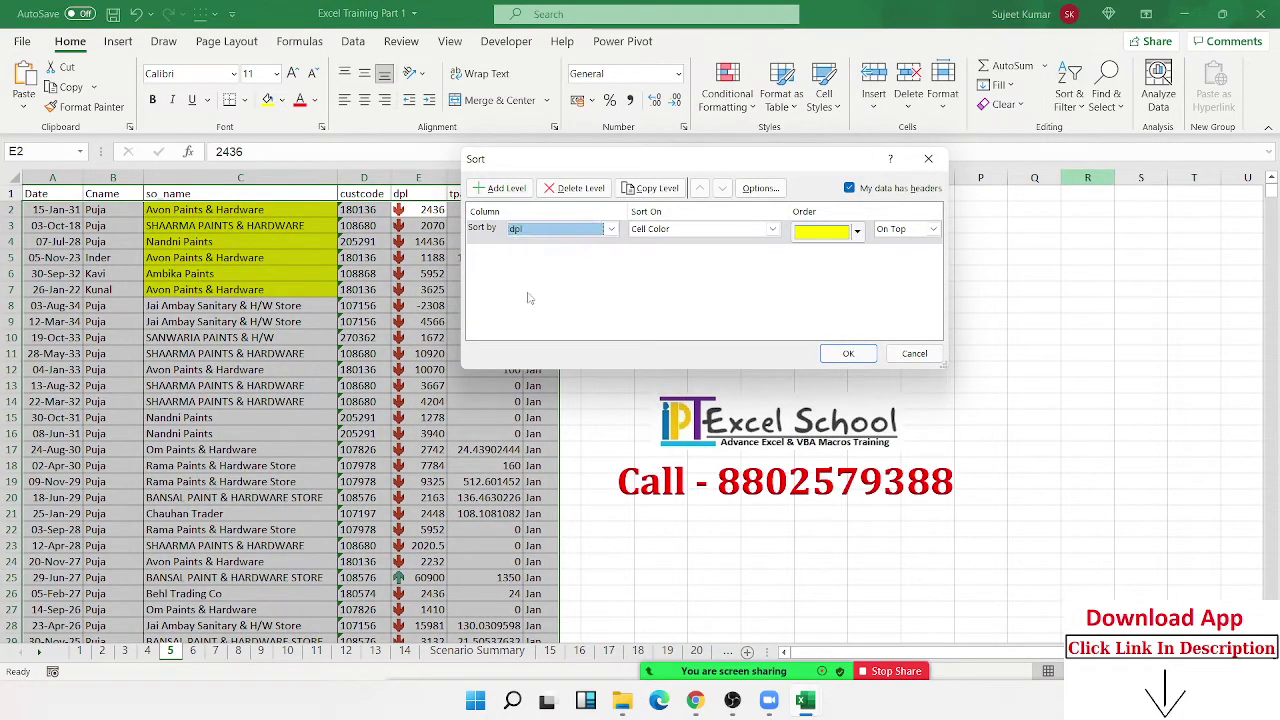
{"action": "left_click", "coordinate": [669, 231]}
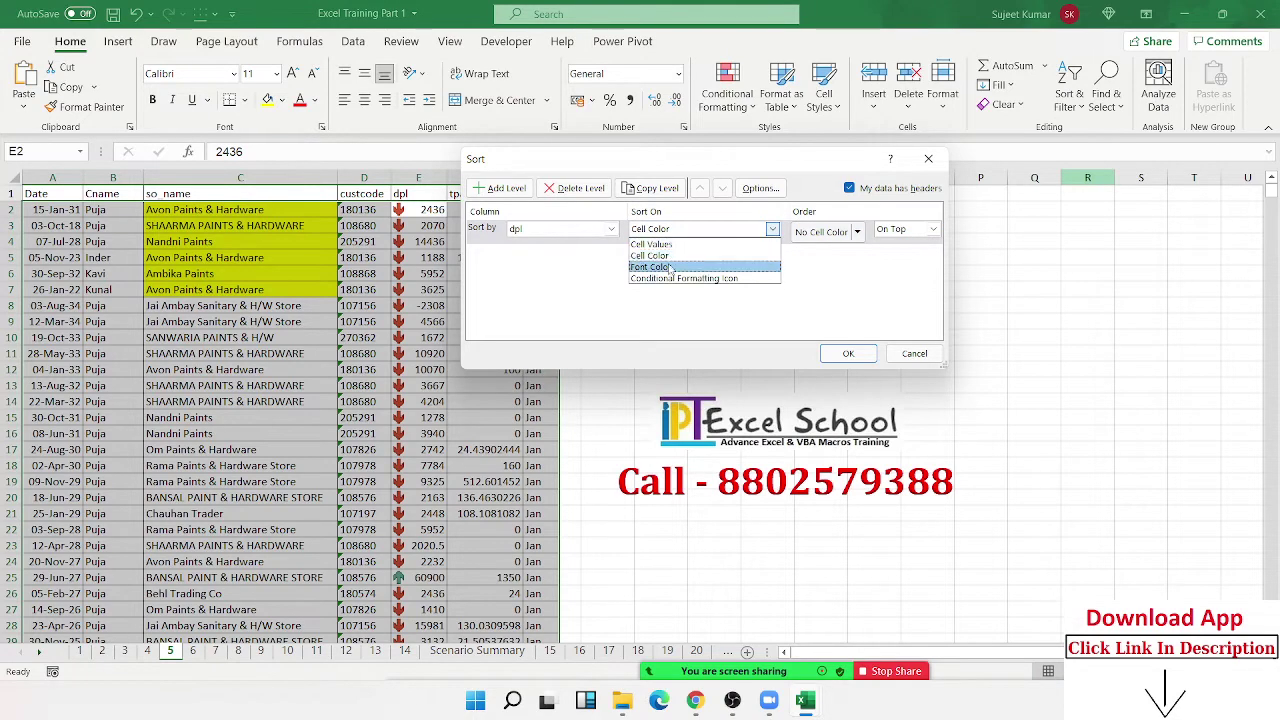
{"action": "left_click", "coordinate": [674, 278]}
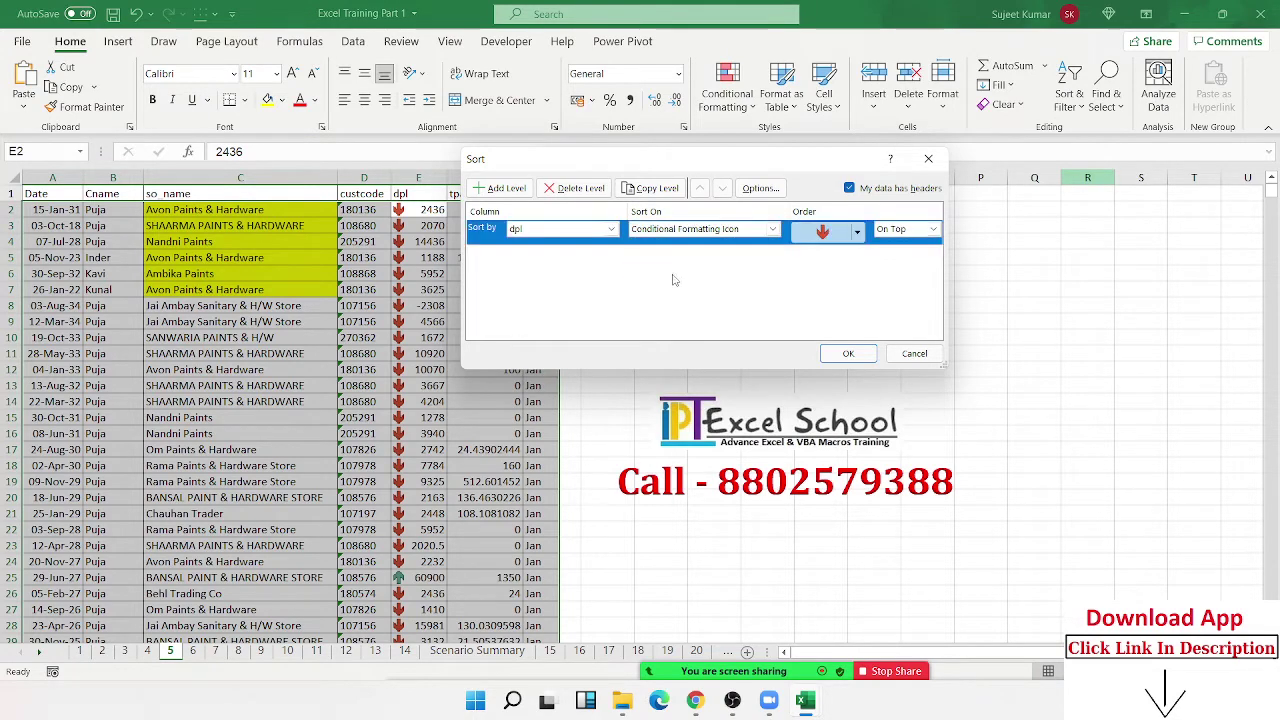
{"action": "left_click", "coordinate": [856, 231]}
{"action": "left_click", "coordinate": [844, 257]}
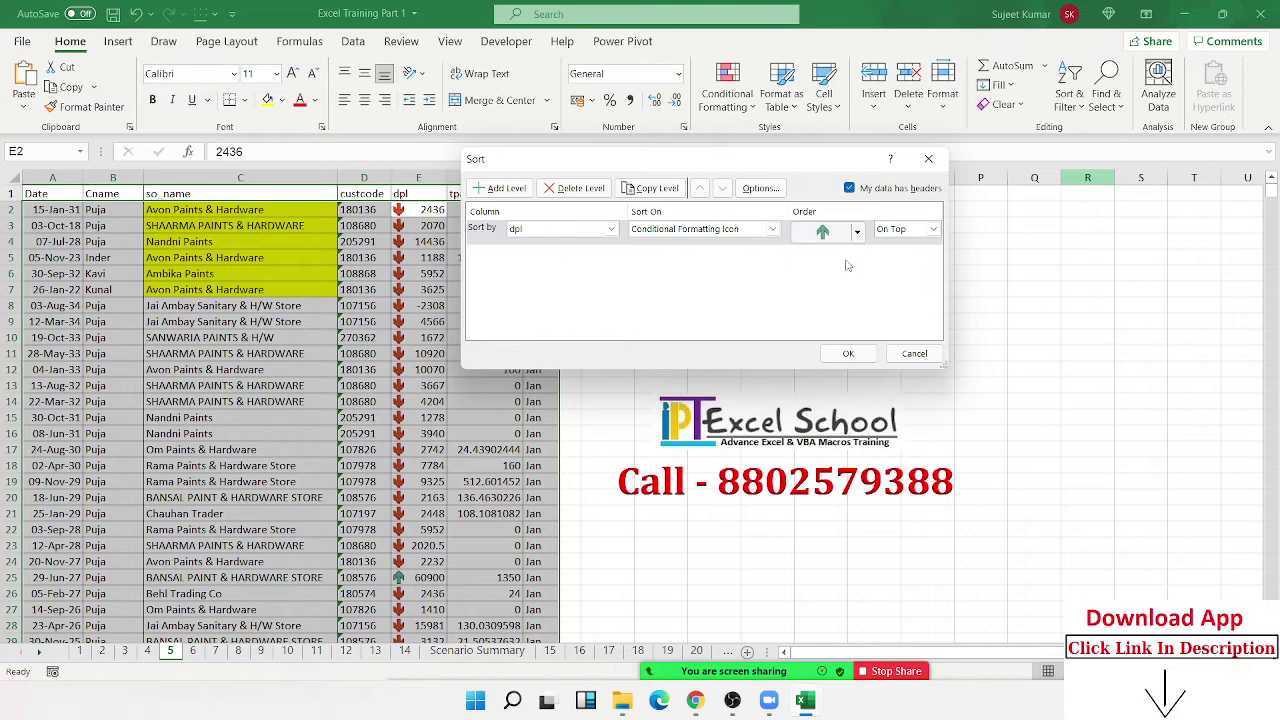
{"action": "left_click", "coordinate": [852, 353]}
{"action": "left_click_drag", "start_coordinate": [407, 220], "coordinate": [419, 291]}
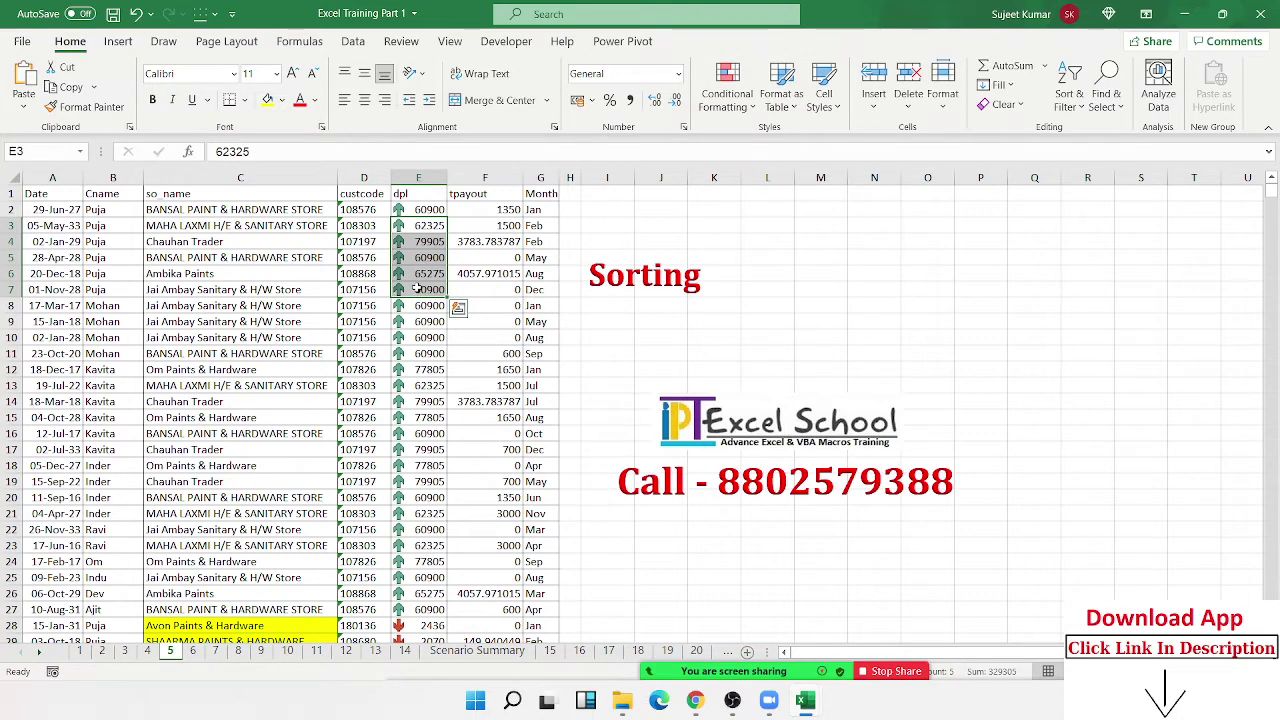
Widen column H slightly and insert a blank column at H with Ctrl+Shift+=.
{"action": "left_click", "coordinate": [578, 190]}
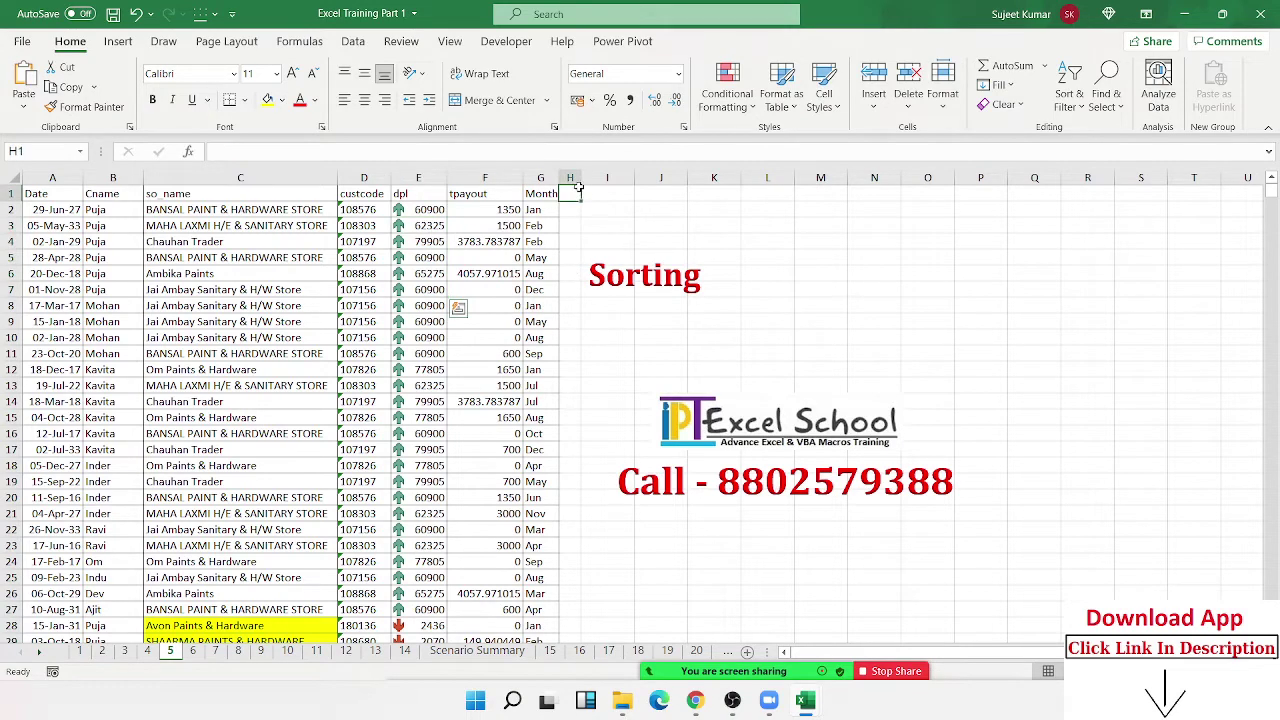
{"action": "left_click_drag", "start_coordinate": [584, 178], "coordinate": [598, 181]}
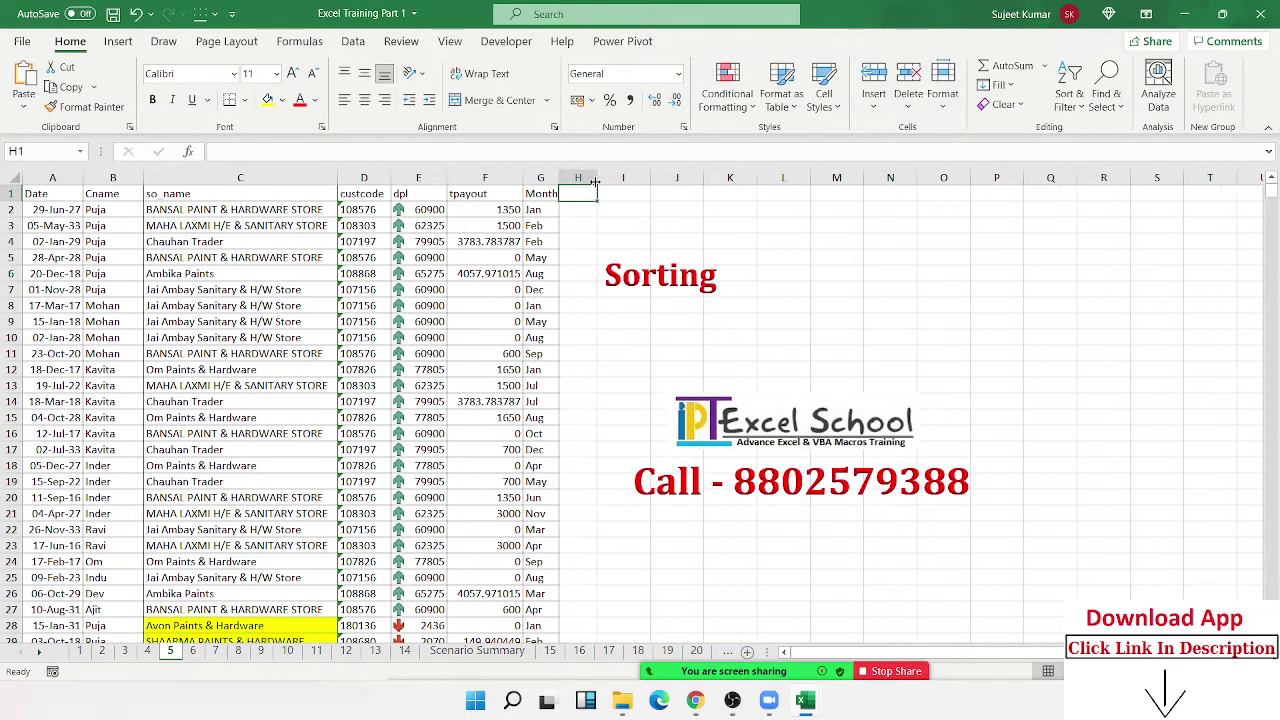
{"action": "left_click", "coordinate": [588, 179]}
{"action": "key", "text": "ctrl+shift+plus"}
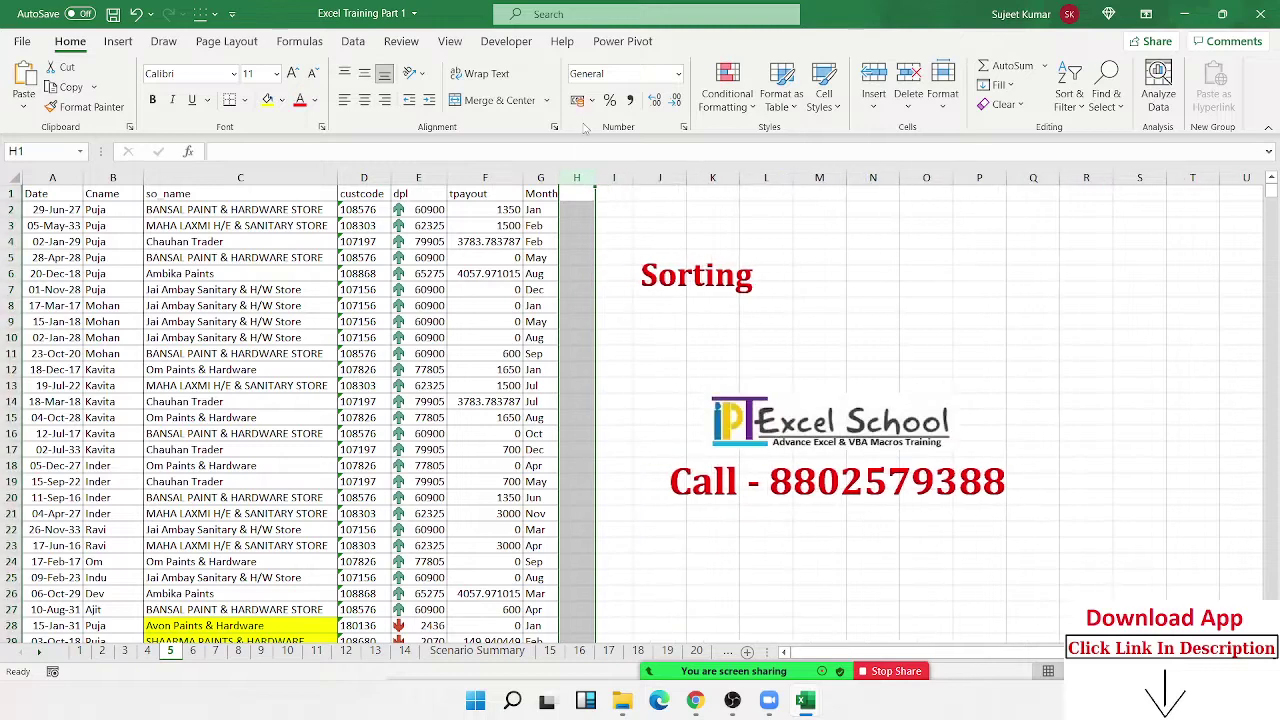
{"action": "key", "text": "ctrl+shift+plus"}
{"action": "left_click", "coordinate": [485, 209]}
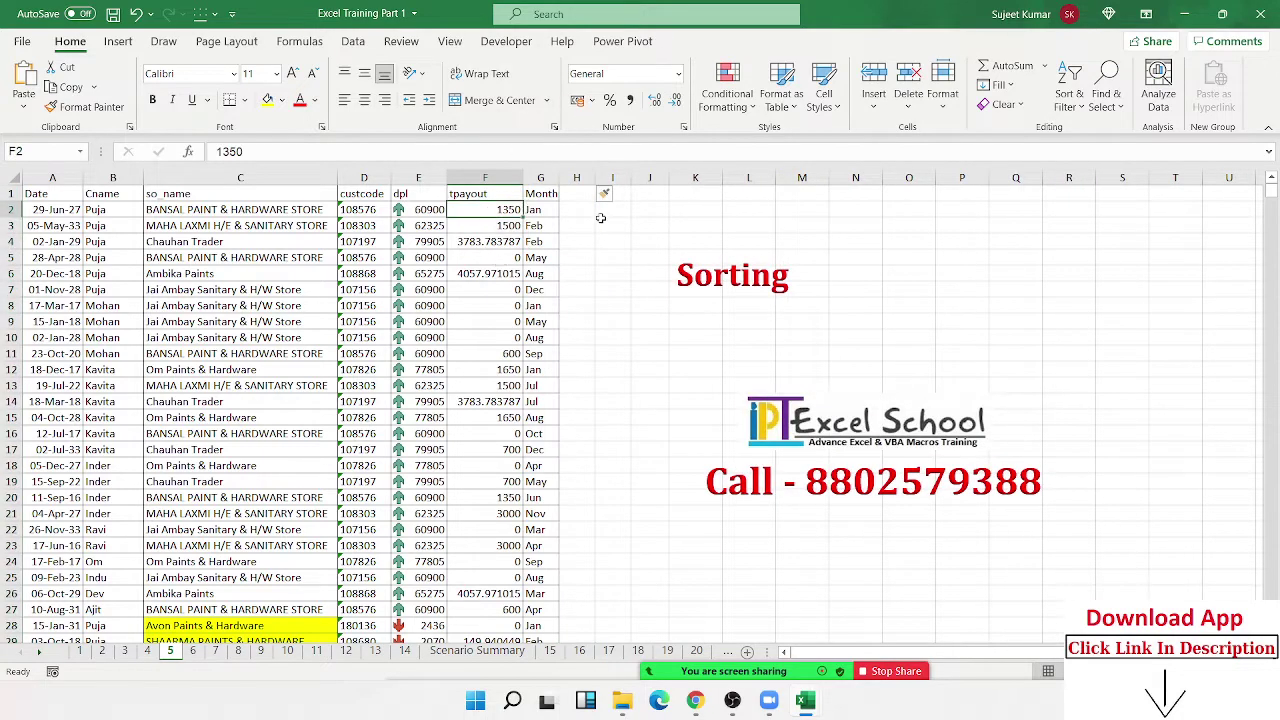
Insert blank rows at rows 3, 5 and 7 using Shift+Space and Ctrl+Plus, then undo them.
{"action": "left_click", "coordinate": [580, 222]}
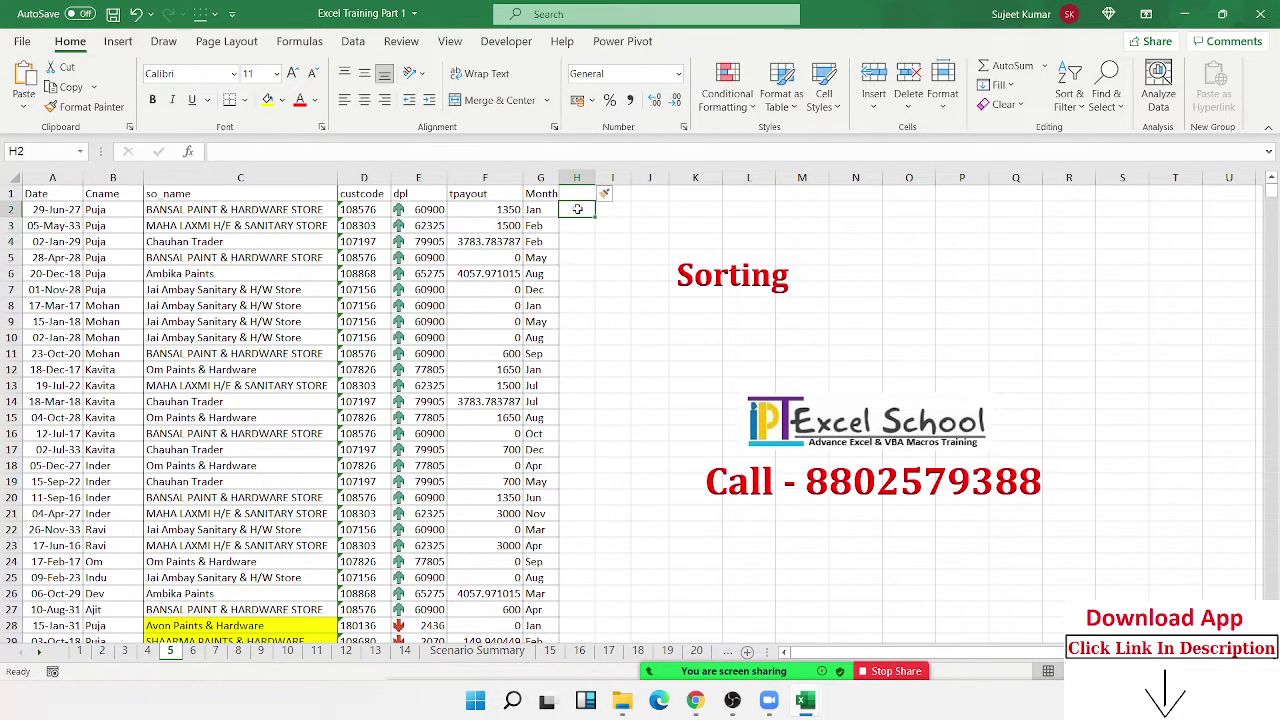
{"action": "key", "text": "Down"}
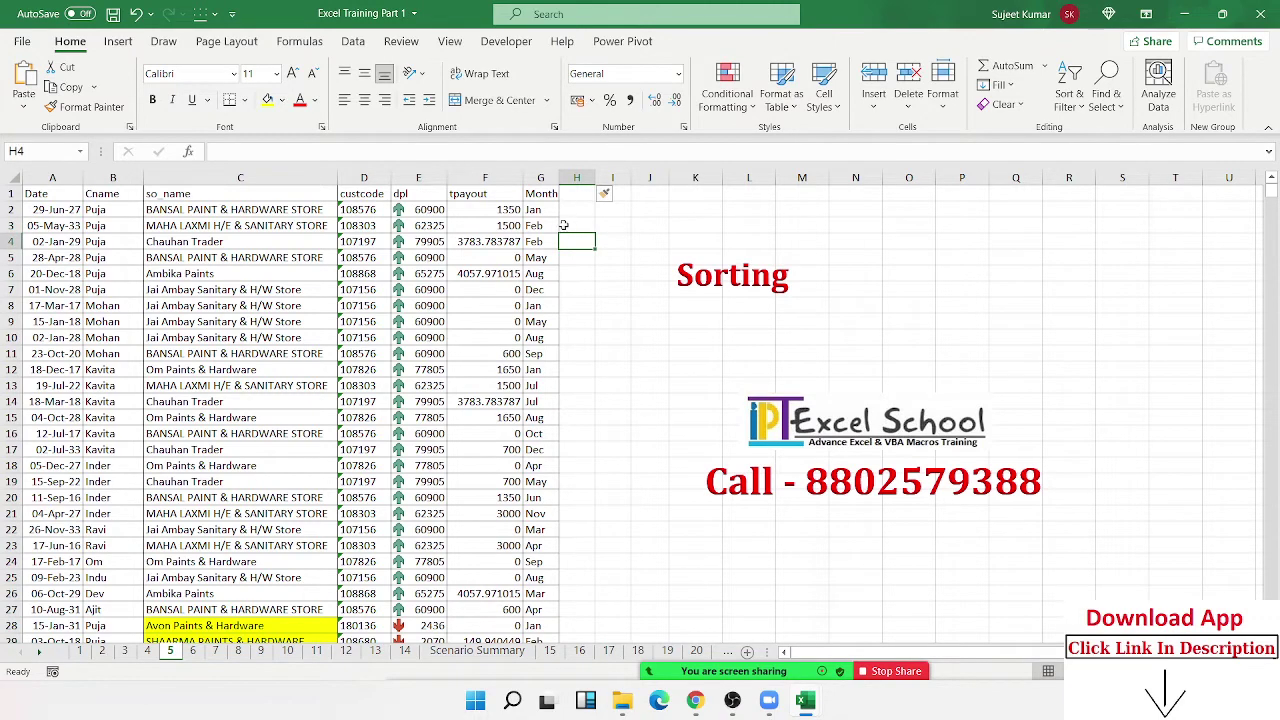
{"action": "left_click", "coordinate": [563, 226]}
{"action": "key", "text": "shift+space"}
{"action": "key", "text": "ctrl+plus"}
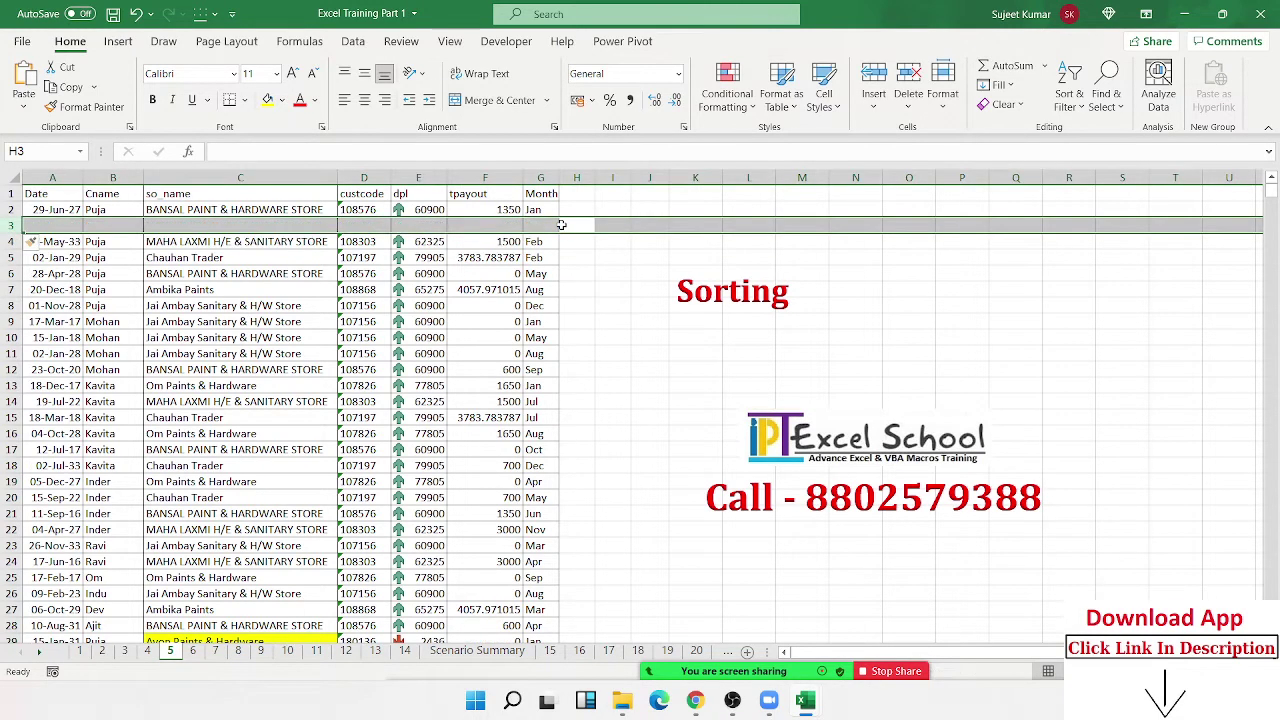
{"action": "key", "text": "Down"}
{"action": "key", "text": "Down"}
{"action": "key", "text": "shift+space"}
{"action": "key", "text": "ctrl+plus"}
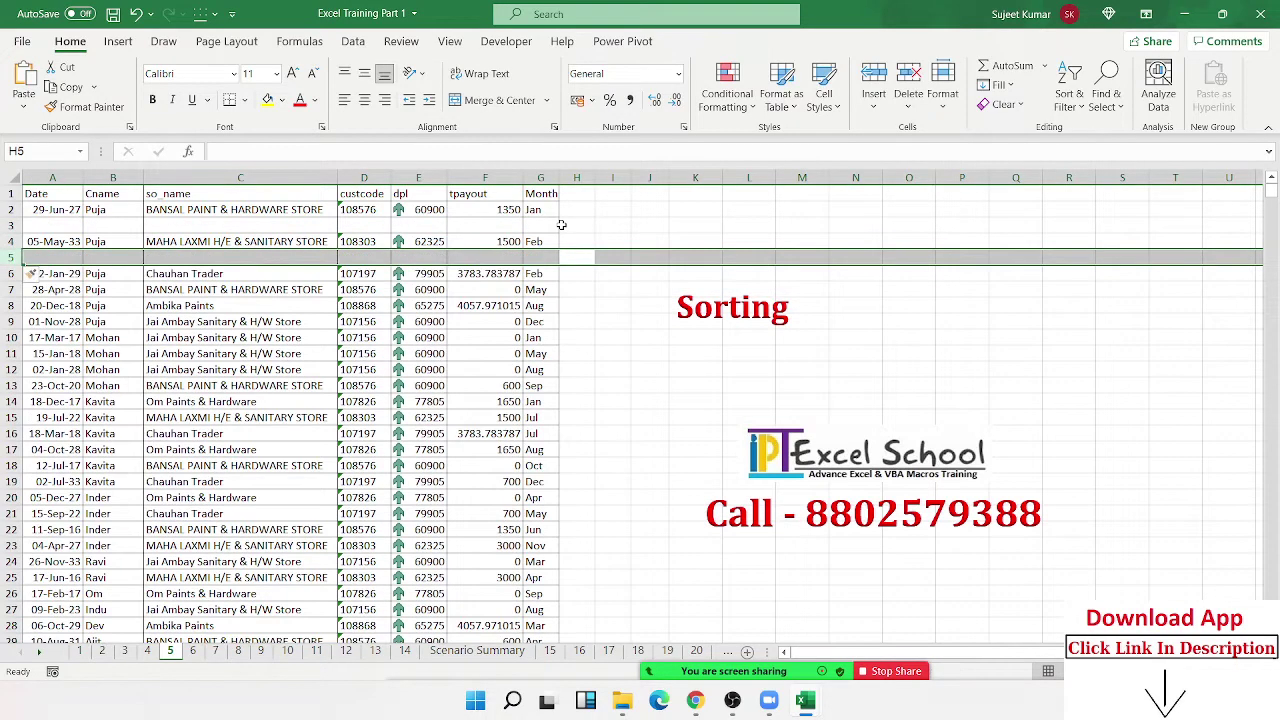
{"action": "key", "text": "Down"}
{"action": "key", "text": "Down"}
{"action": "key", "text": "shift+space"}
{"action": "key", "text": "ctrl+plus"}
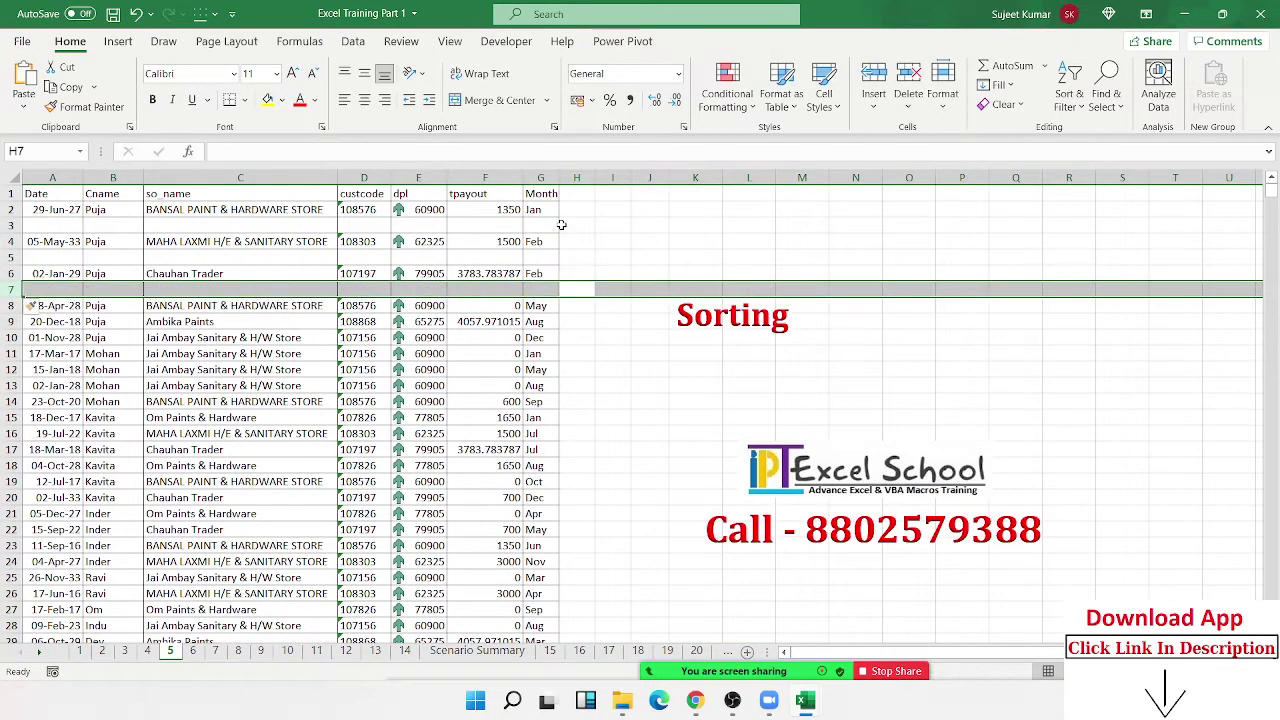
{"action": "key", "text": "ctrl+z"}
Undo the blank rows, try an Sr header with 1 in column H, then undo it.
{"action": "key", "text": "ctrl+z"}
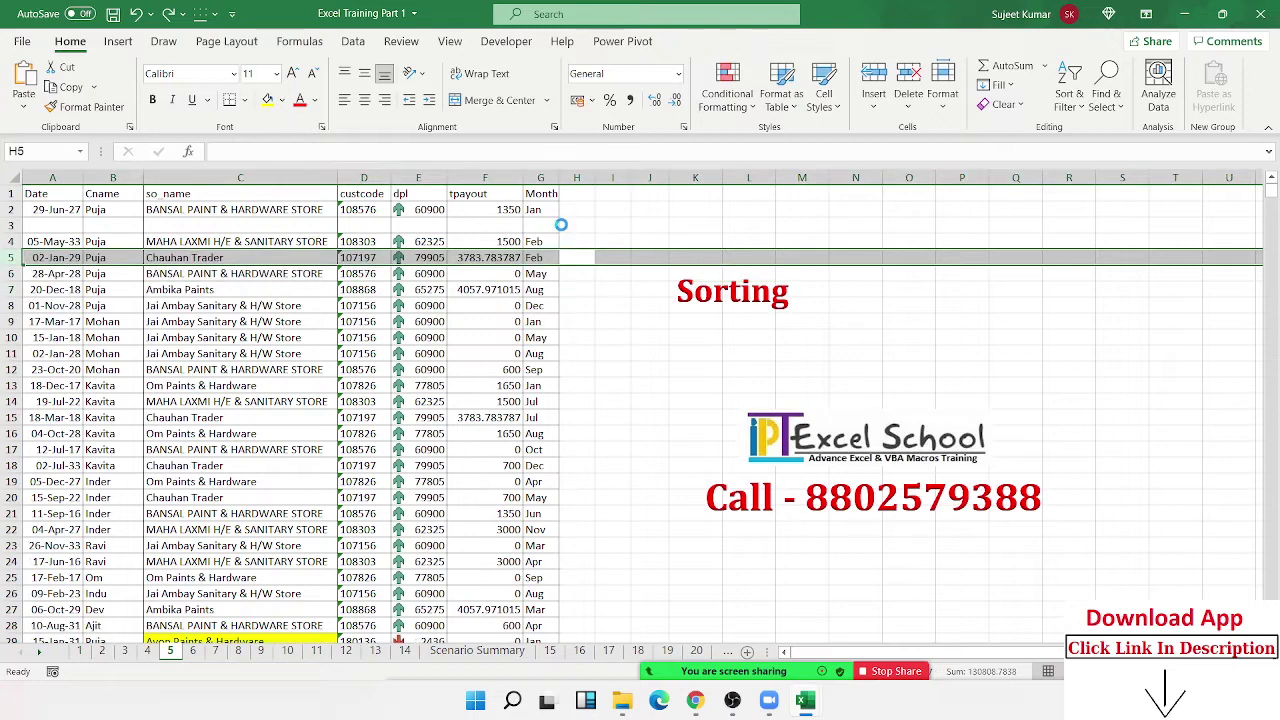
{"action": "key", "text": "ctrl+z"}
{"action": "key", "text": "Up"}
{"action": "key", "text": "Up"}
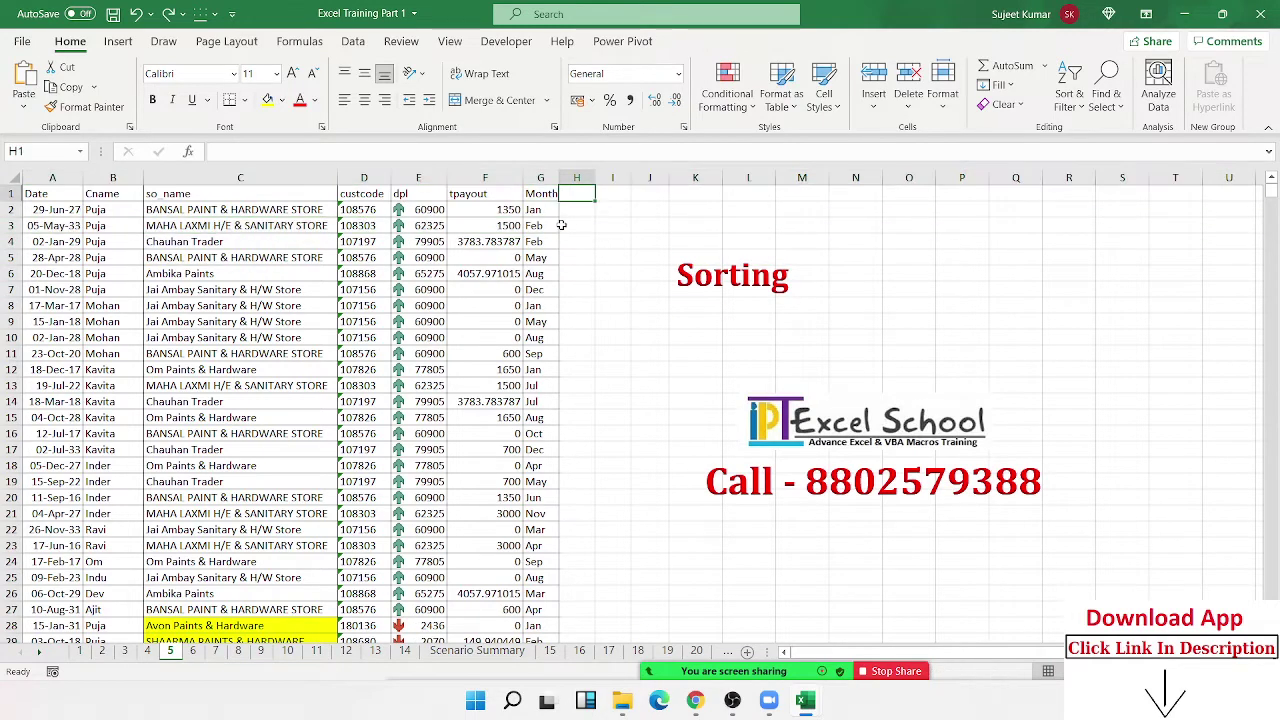
{"action": "type", "text": "Sr"}
{"action": "key", "text": "Return"}
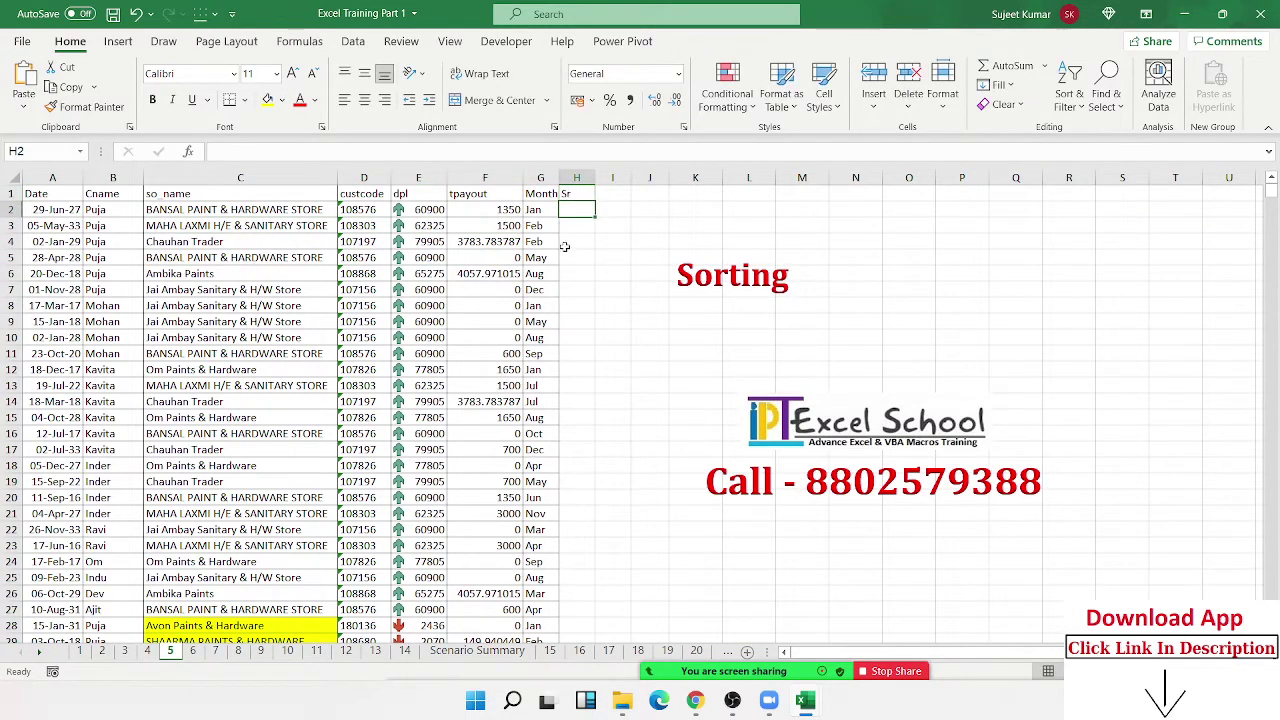
{"action": "type", "text": "1"}
{"action": "key", "text": "ctrl+Return"}
{"action": "key", "text": "ctrl+z"}
{"action": "key", "text": "ctrl+z"}
{"action": "key", "text": "Left"}
{"action": "key", "text": "ctrl+Home"}
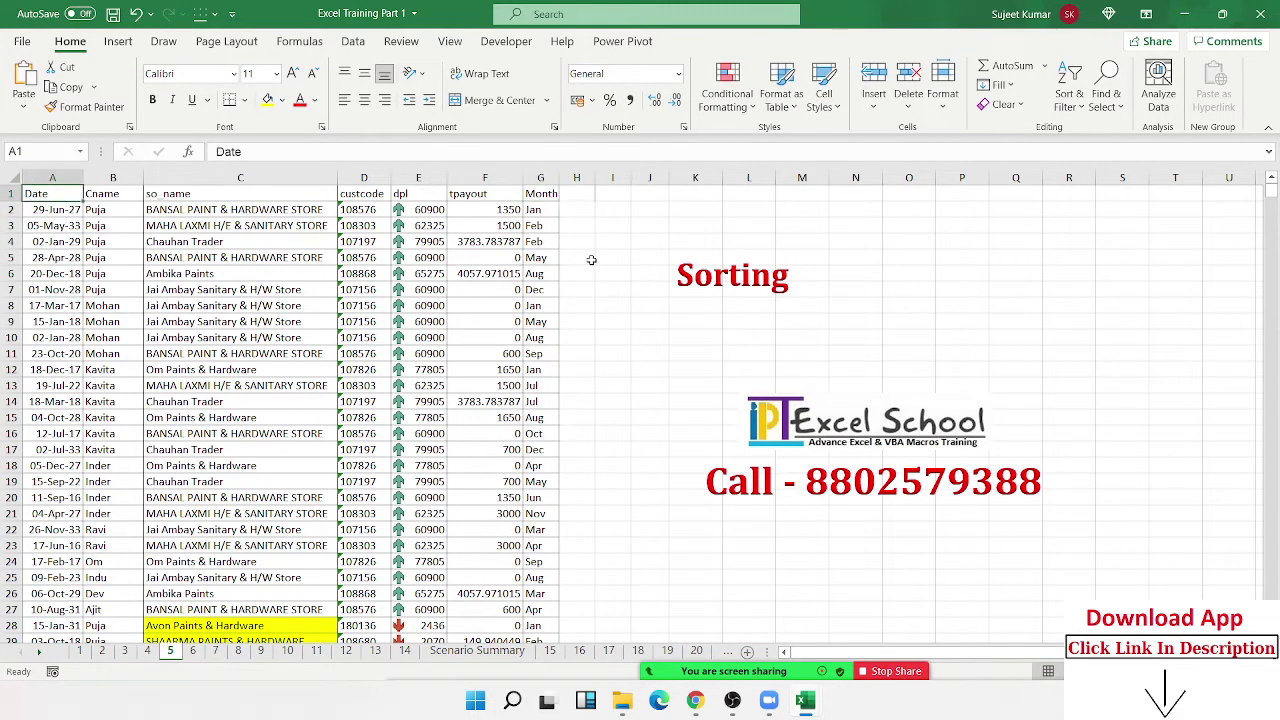
Select and copy the whole sales table, then create a new blank workbook.
{"action": "key", "text": "shift+Right"}
{"action": "key", "text": "shift+Right"}
{"action": "key", "text": "shift+Right"}
{"action": "key", "text": "shift+Right"}
{"action": "key", "text": "shift+Right"}
{"action": "key", "text": "shift+Left"}
{"action": "key", "text": "shift+Left"}
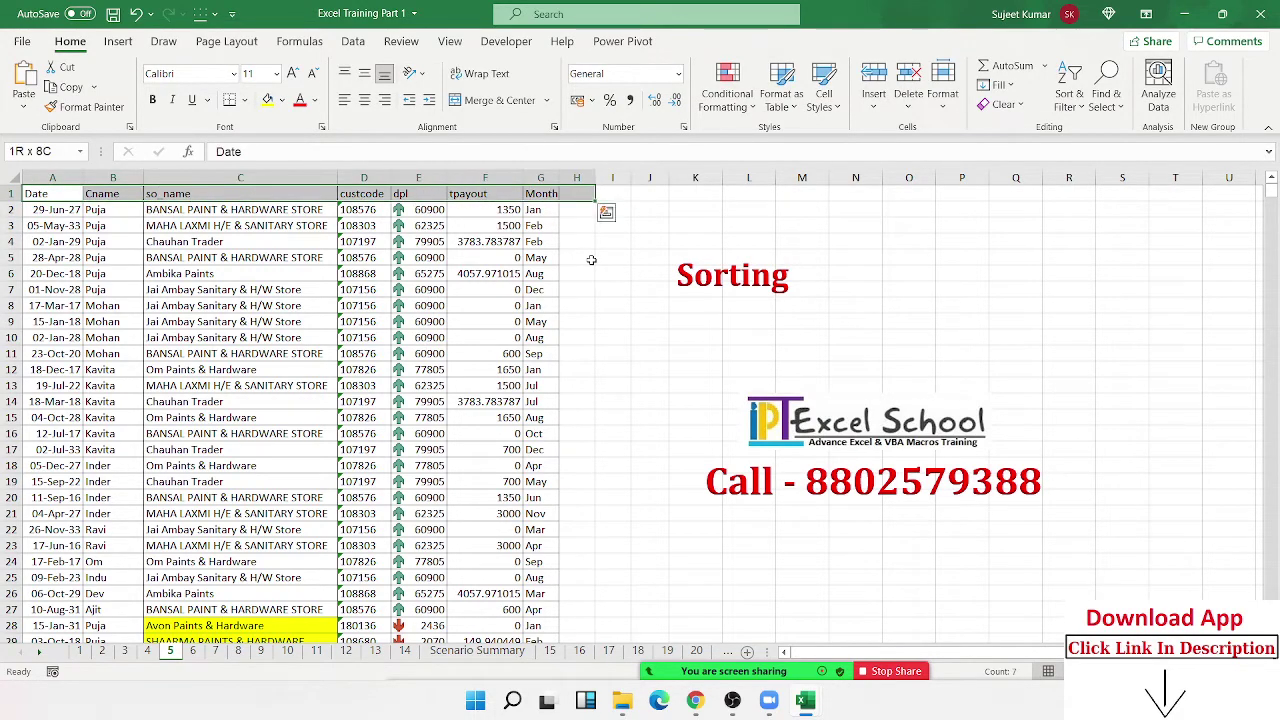
{"action": "key", "text": "shift+Left"}
{"action": "scroll", "coordinate": [591, 260], "scroll_direction": "down", "scroll_amount": 9}
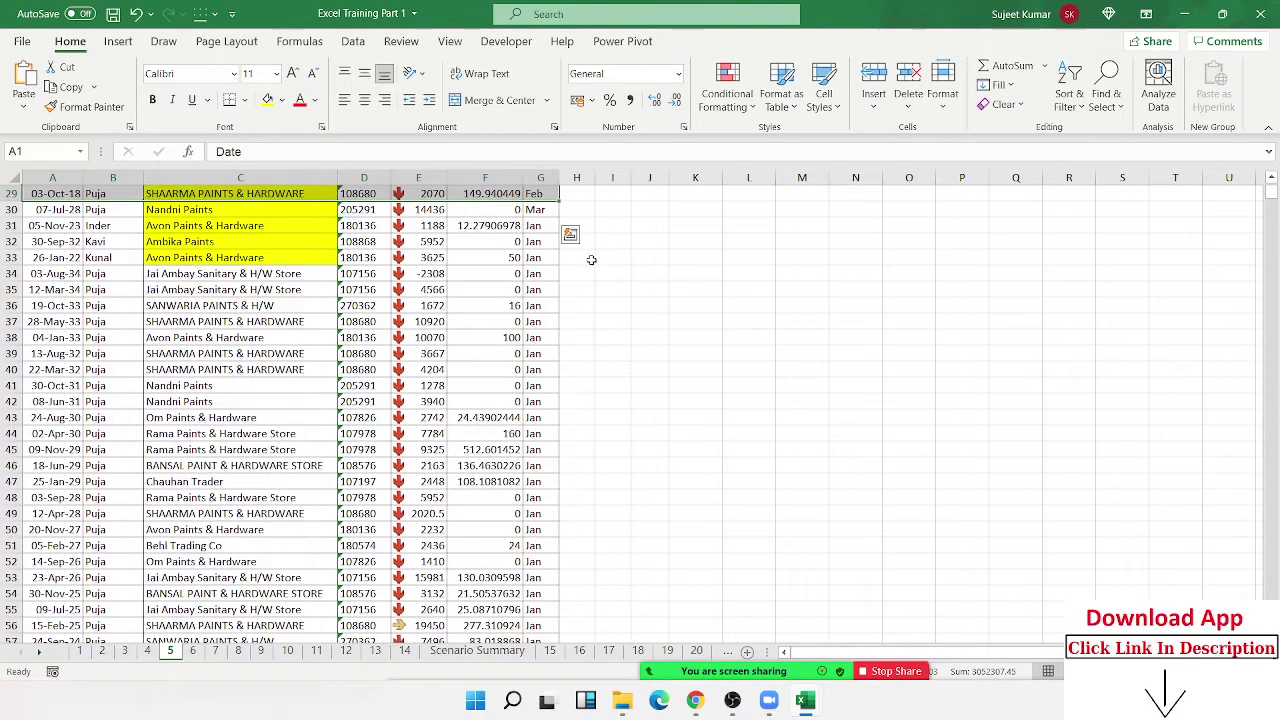
{"action": "key", "text": "ctrl+c"}
{"action": "key", "text": "ctrl+q"}
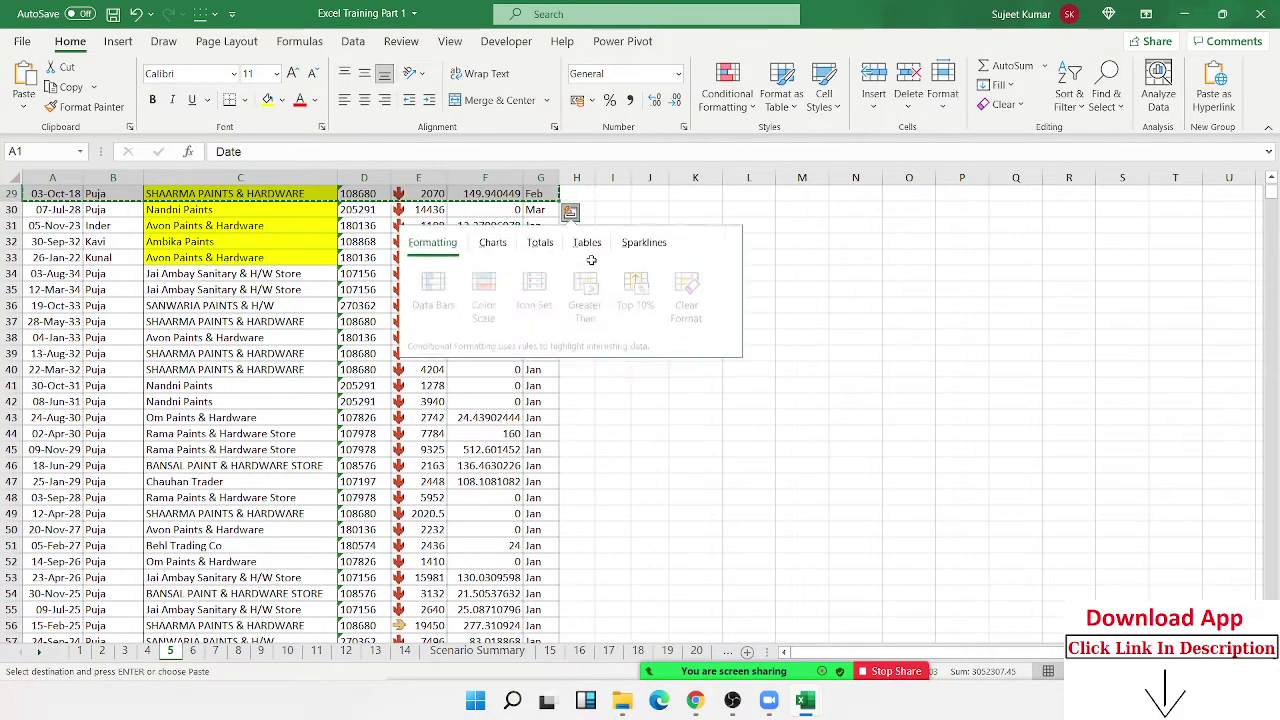
{"action": "key", "text": "Escape"}
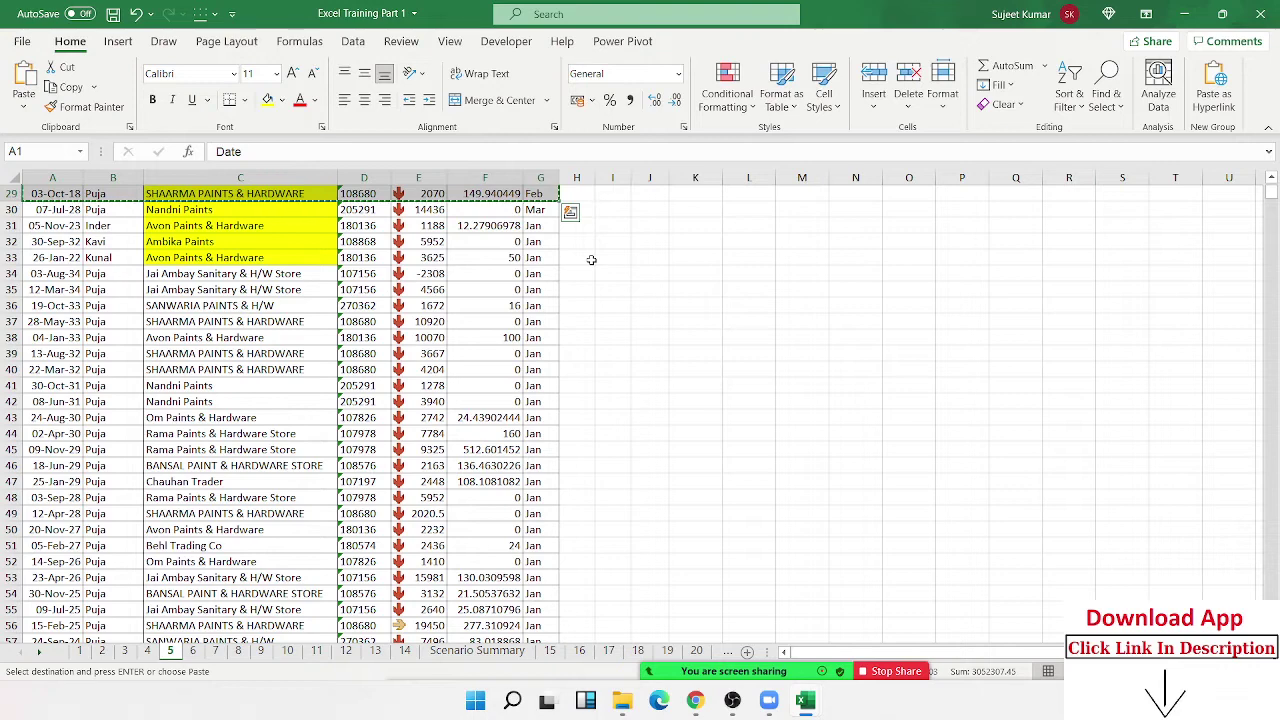
{"action": "key", "text": "ctrl+n"}
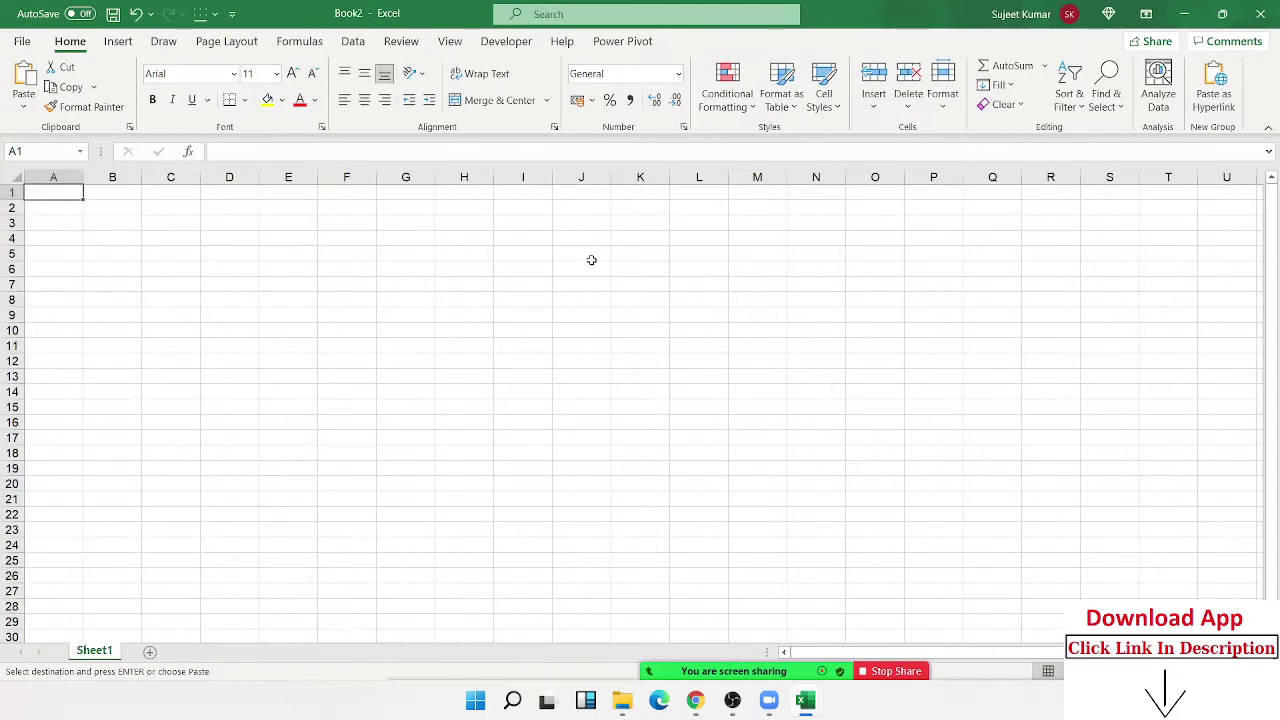
Paste the table into Book2 and enter Sr., 1 and 2 in H1:H3.
{"action": "key", "text": "ctrl+v"}
{"action": "left_click", "coordinate": [453, 193]}
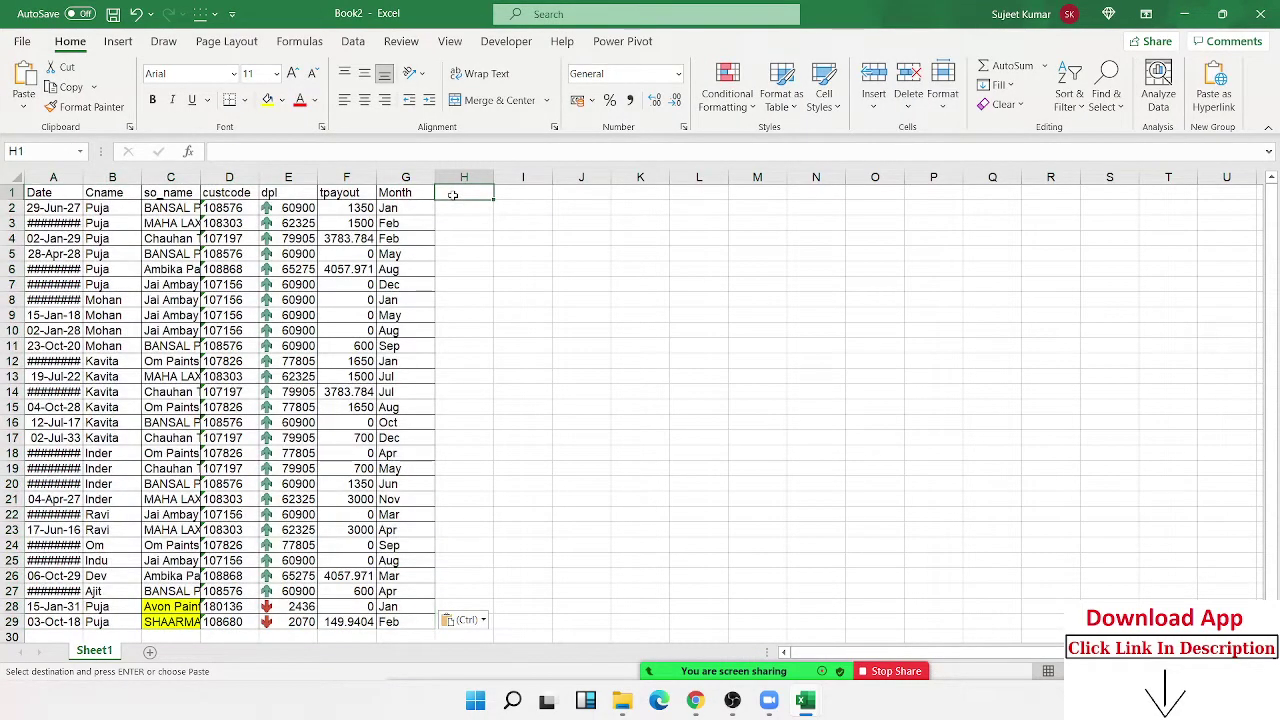
{"action": "type", "text": "Sr."}
{"action": "key", "text": "Return"}
{"action": "type", "text": "1"}
{"action": "key", "text": "Return"}
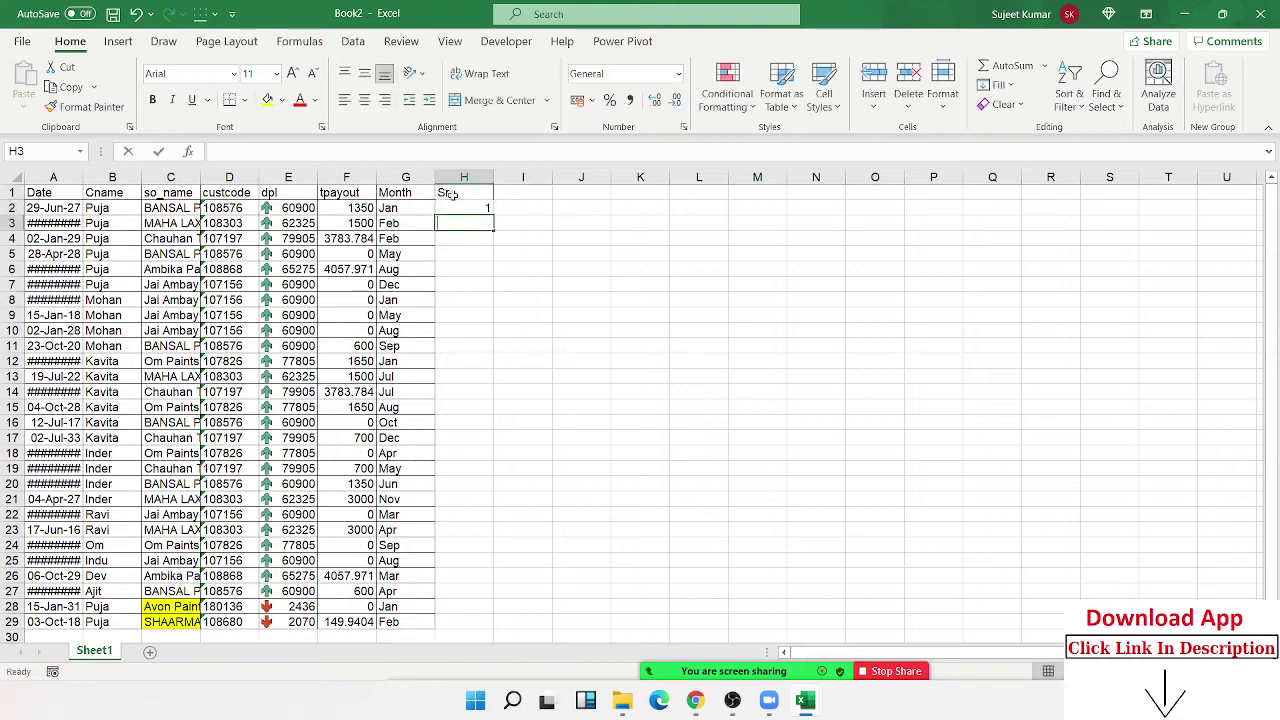
{"action": "type", "text": "2"}
{"action": "key", "text": "Return"}
Fill the serial numbers down to row 29, then copy the 1–28 series and paste it at H30.
{"action": "left_click_drag", "start_coordinate": [460, 208], "coordinate": [480, 222]}
{"action": "left_click", "coordinate": [494, 236]}
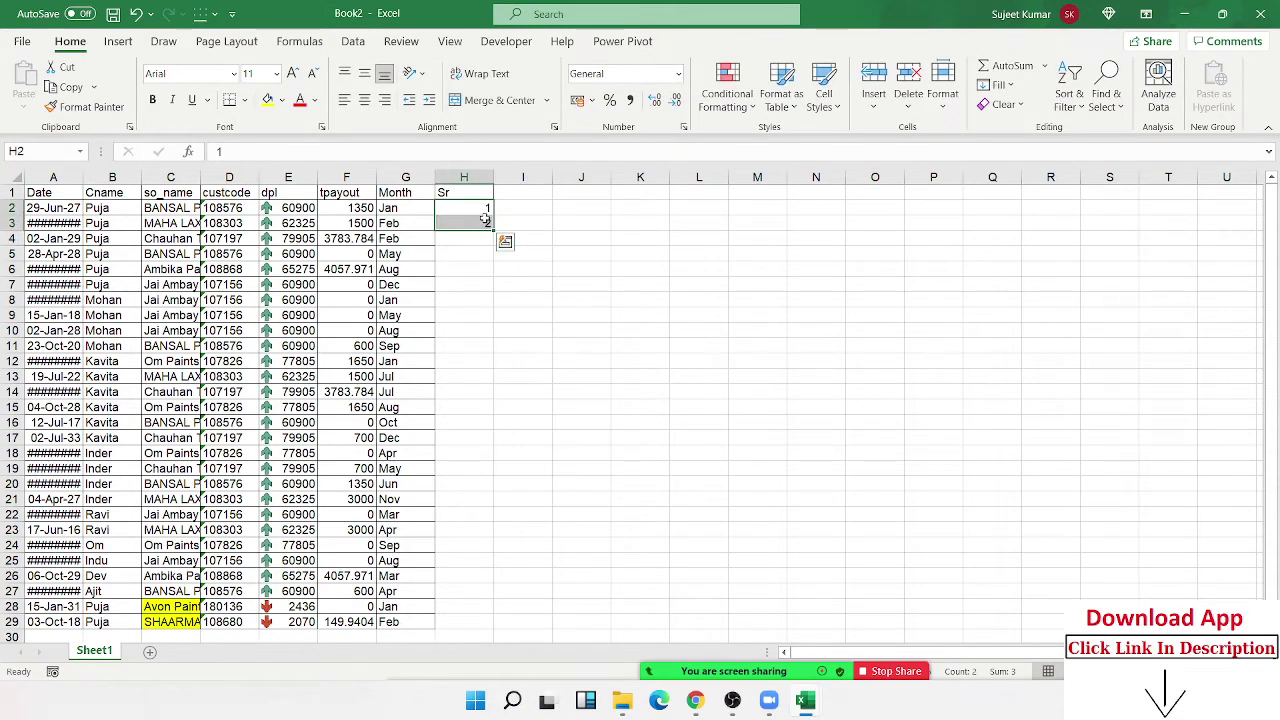
{"action": "double_click", "coordinate": [494, 226]}
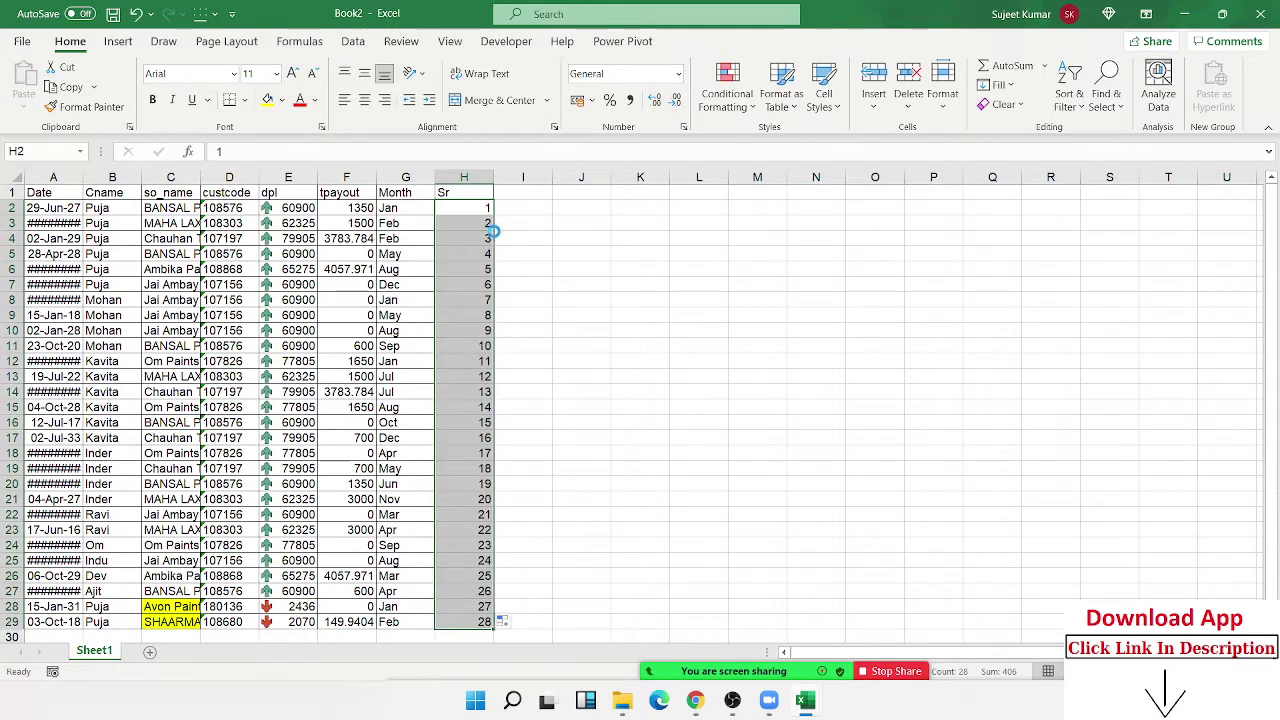
{"action": "key", "text": "ctrl+c"}
{"action": "key", "text": "ctrl+Down"}
{"action": "key", "text": "Down"}
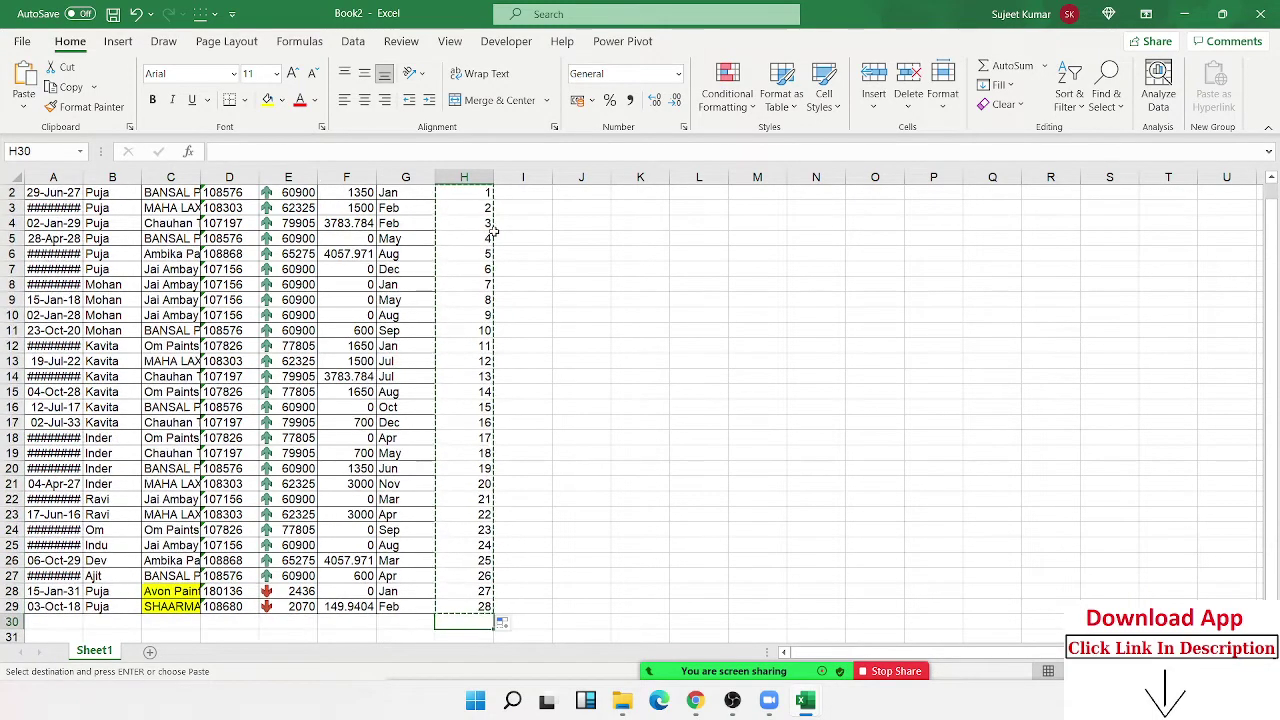
{"action": "key", "text": "ctrl+v"}
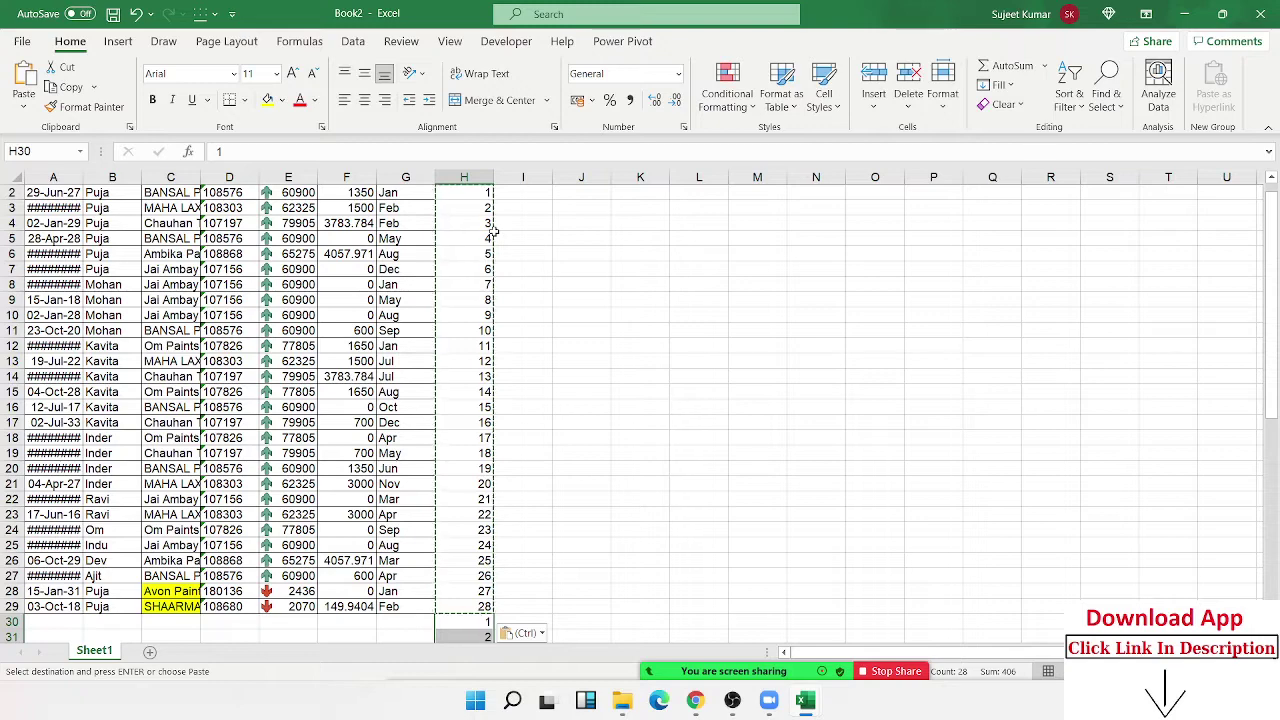
{"action": "key", "text": "Escape"}
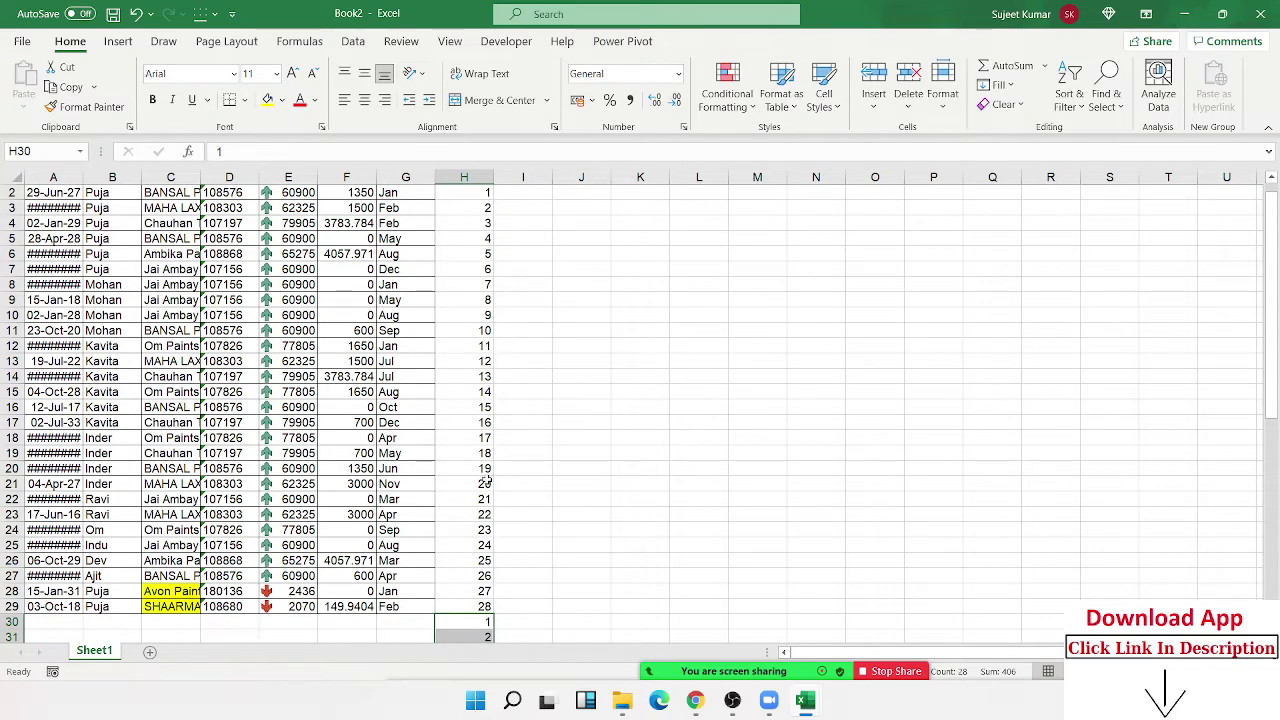
Select the data block from the Sr header through the second 1–28 series.
{"action": "key", "text": "ctrl+shift+Down"}
{"action": "scroll", "coordinate": [440, 360], "scroll_direction": "up", "scroll_amount": 3}
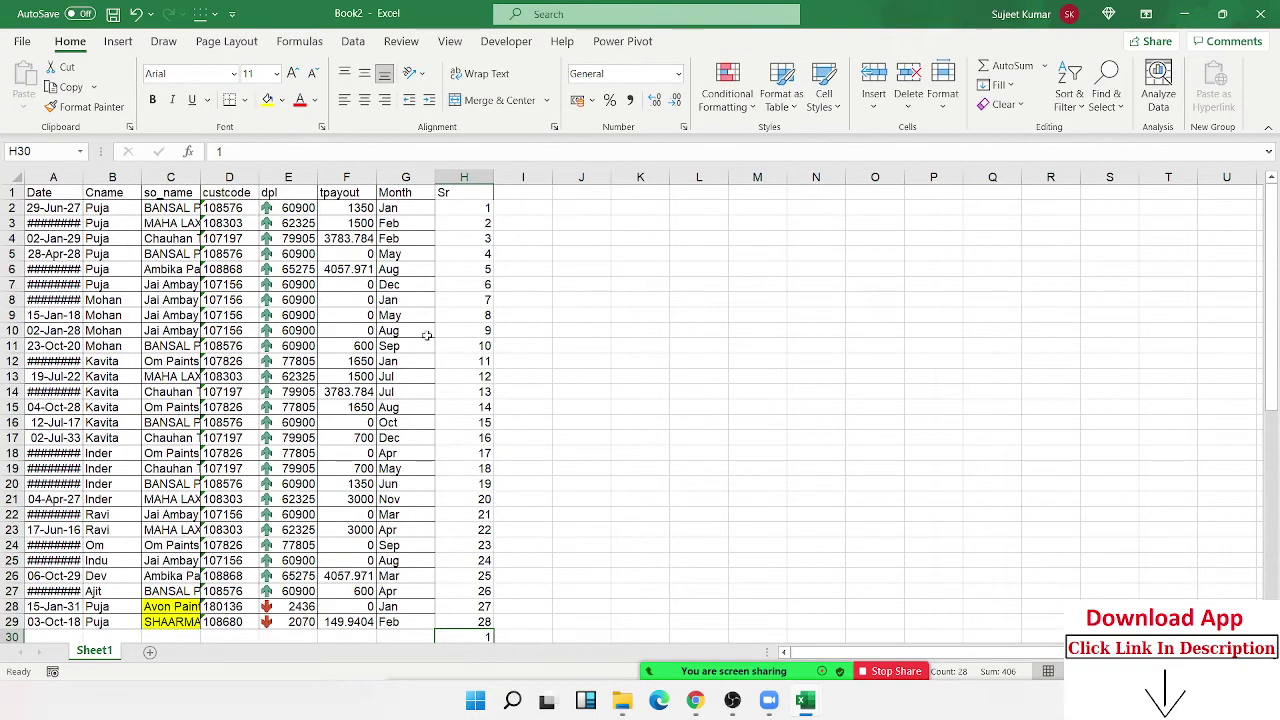
{"action": "scroll", "coordinate": [428, 335], "scroll_direction": "down", "scroll_amount": 4}
{"action": "left_click_drag", "start_coordinate": [477, 453], "coordinate": [35, 453]}
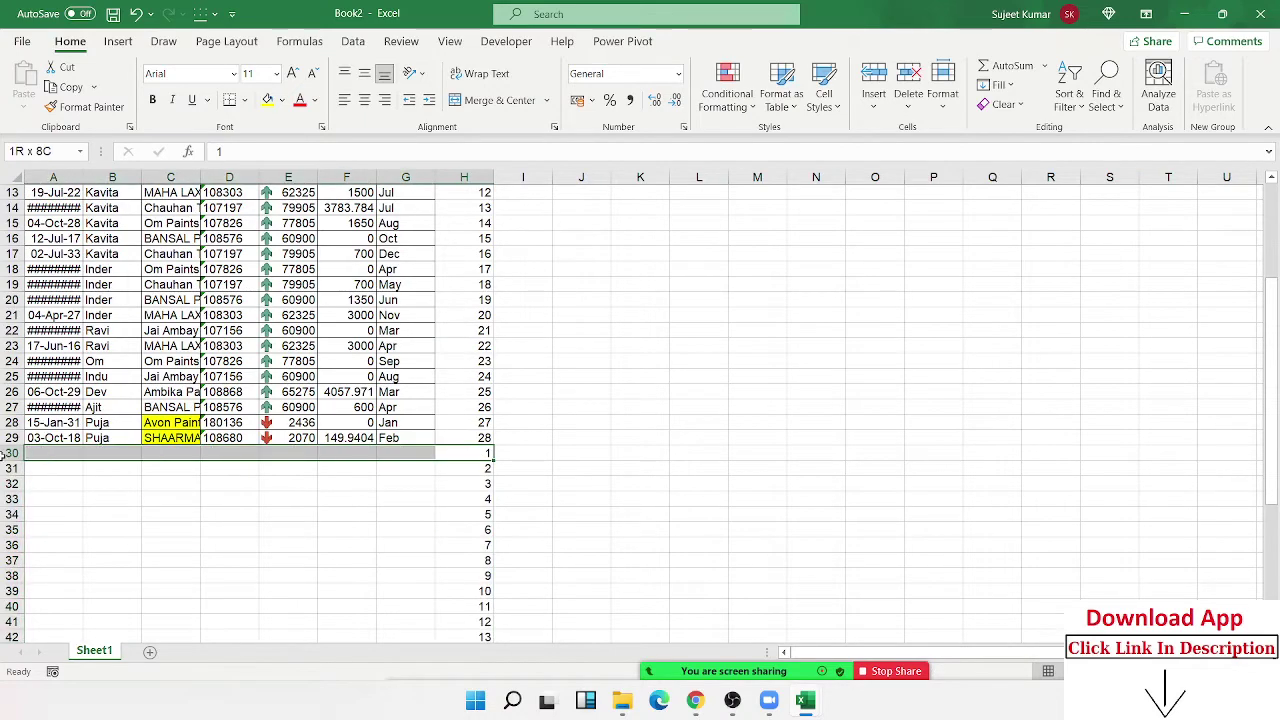
{"action": "scroll", "coordinate": [369, 283], "scroll_direction": "up", "scroll_amount": 4}
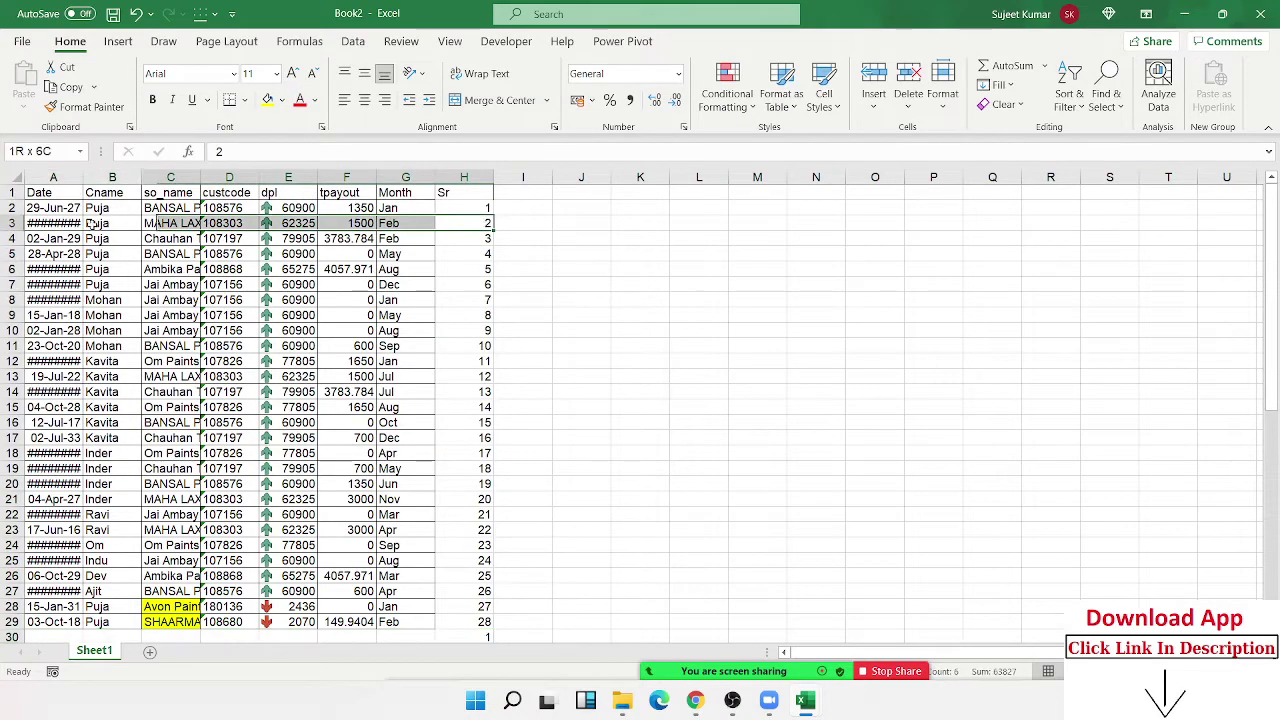
{"action": "left_click_drag", "start_coordinate": [487, 222], "coordinate": [35, 222]}
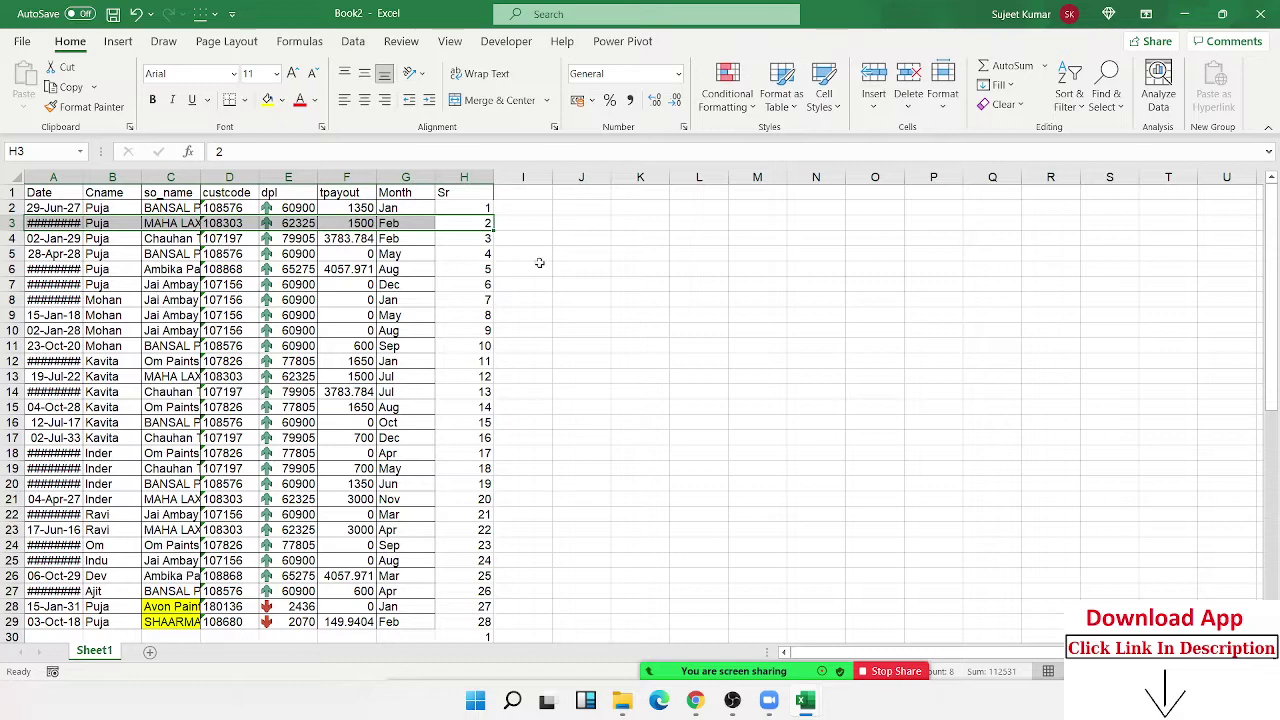
{"action": "scroll", "coordinate": [537, 263], "scroll_direction": "down", "scroll_amount": 2}
{"action": "left_click_drag", "start_coordinate": [540, 545], "coordinate": [61, 541]}
{"action": "left_click", "coordinate": [485, 546]}
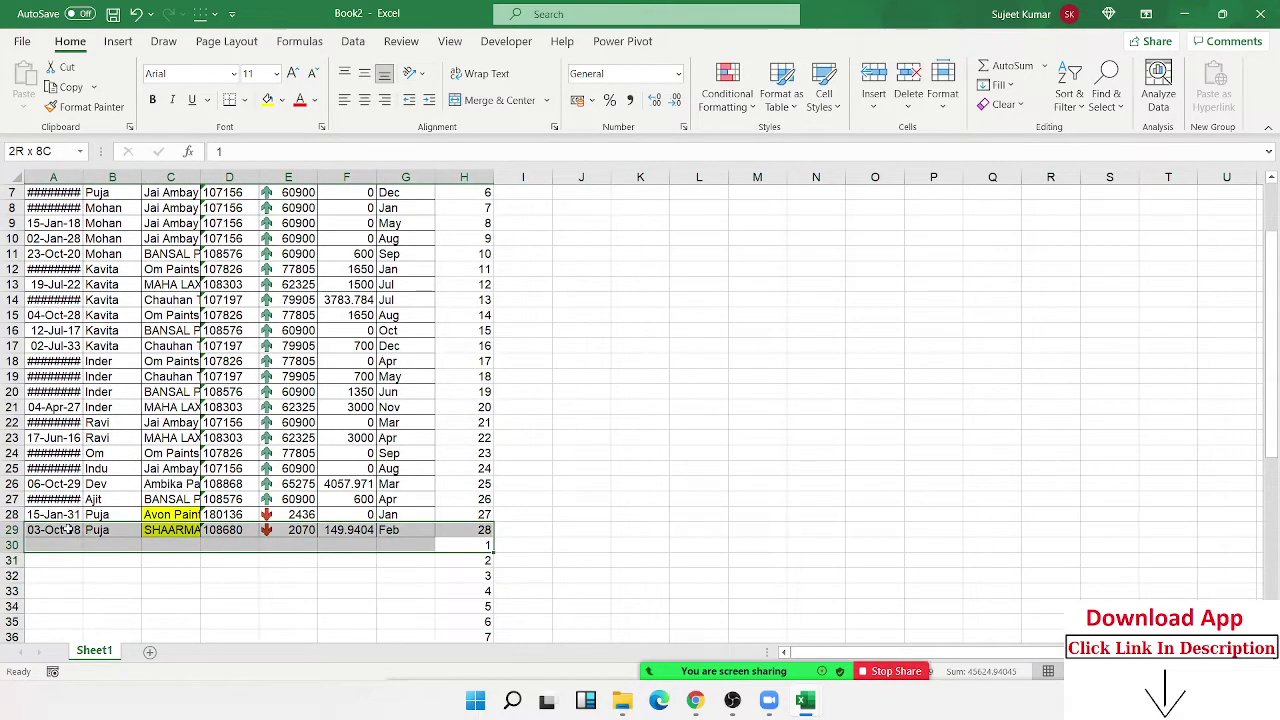
{"action": "scroll", "coordinate": [300, 400], "scroll_direction": "up", "scroll_amount": 2}
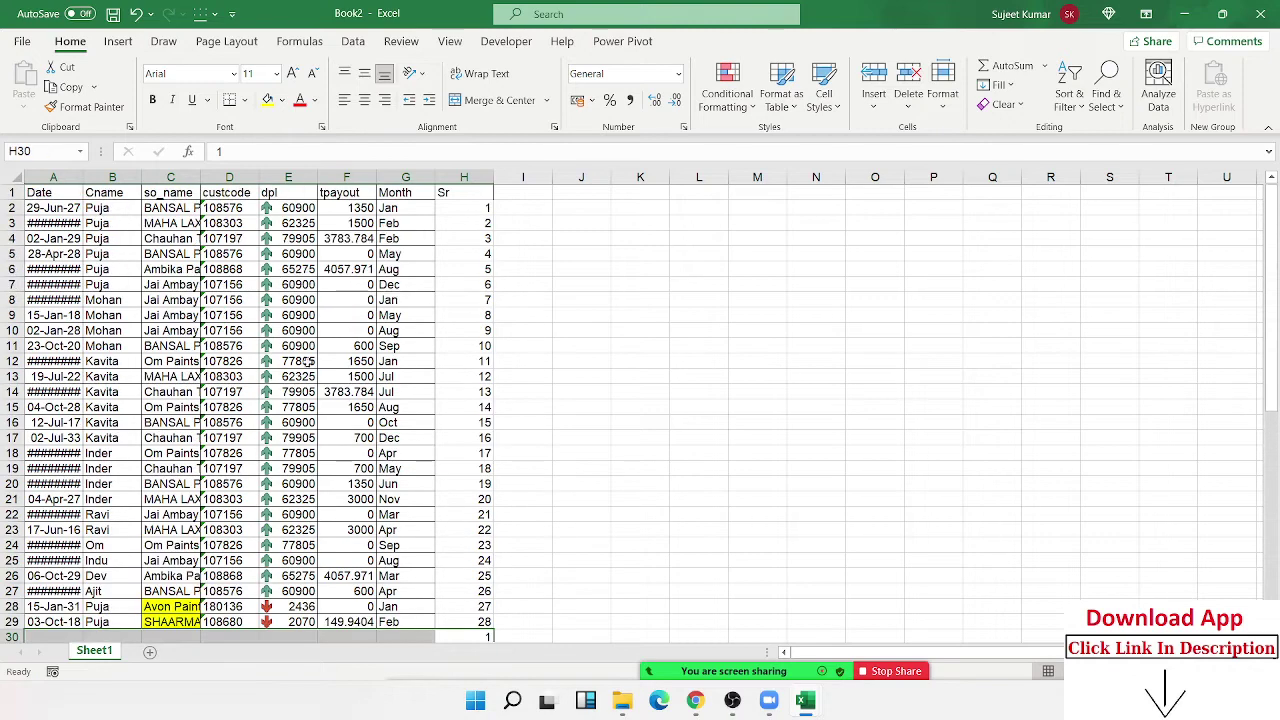
{"action": "left_click", "coordinate": [447, 192]}
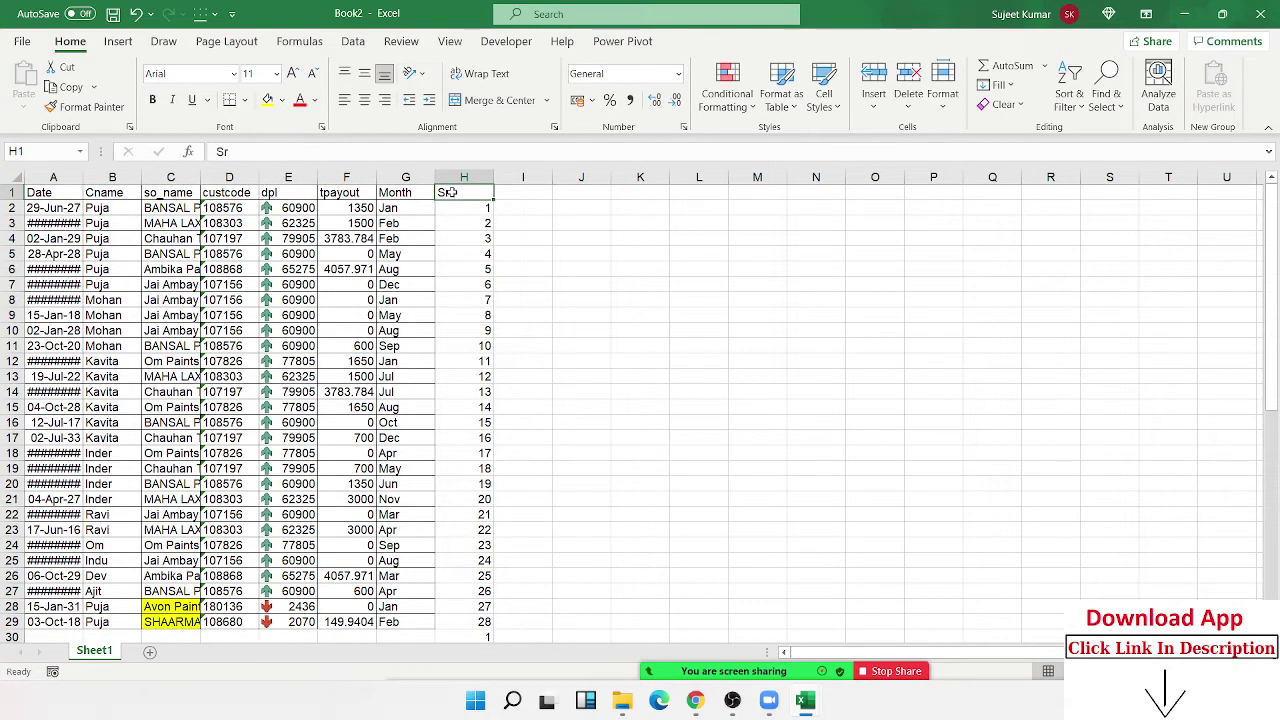
{"action": "key", "text": "ctrl+v"}
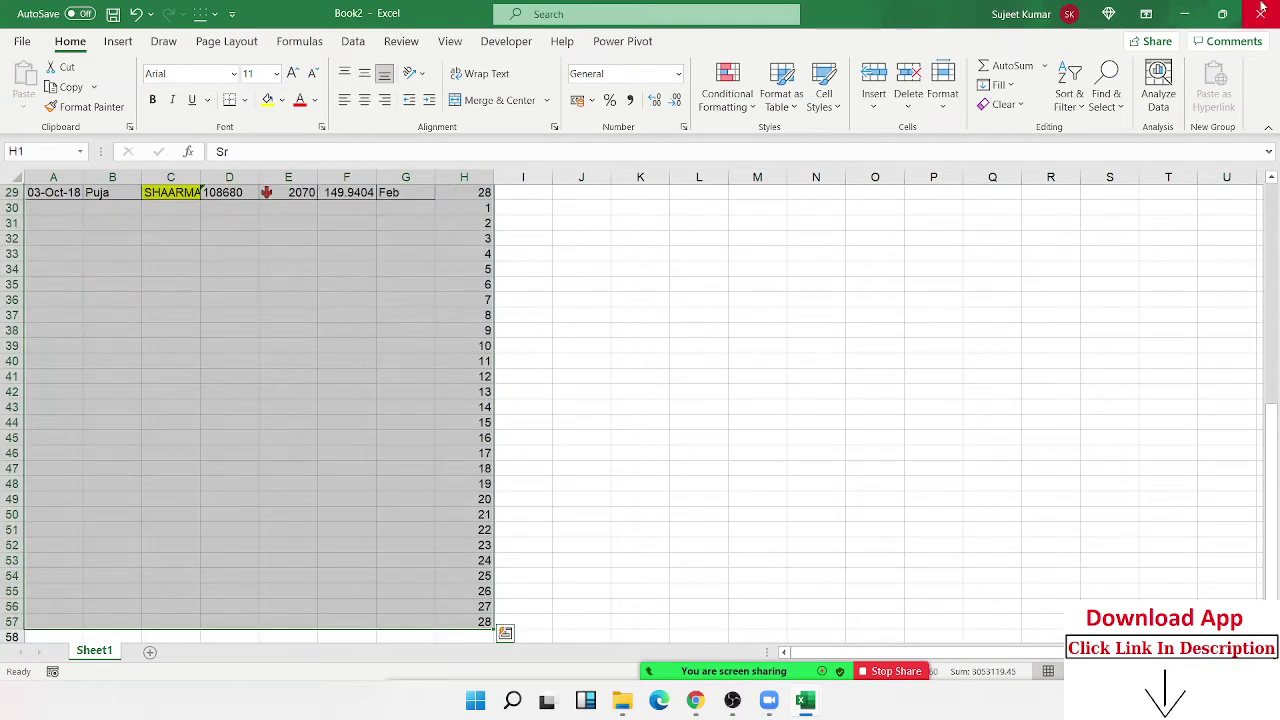
Custom-sort the table by Sr, smallest to largest, to interleave blank rows.
{"action": "left_click", "coordinate": [1082, 110]}
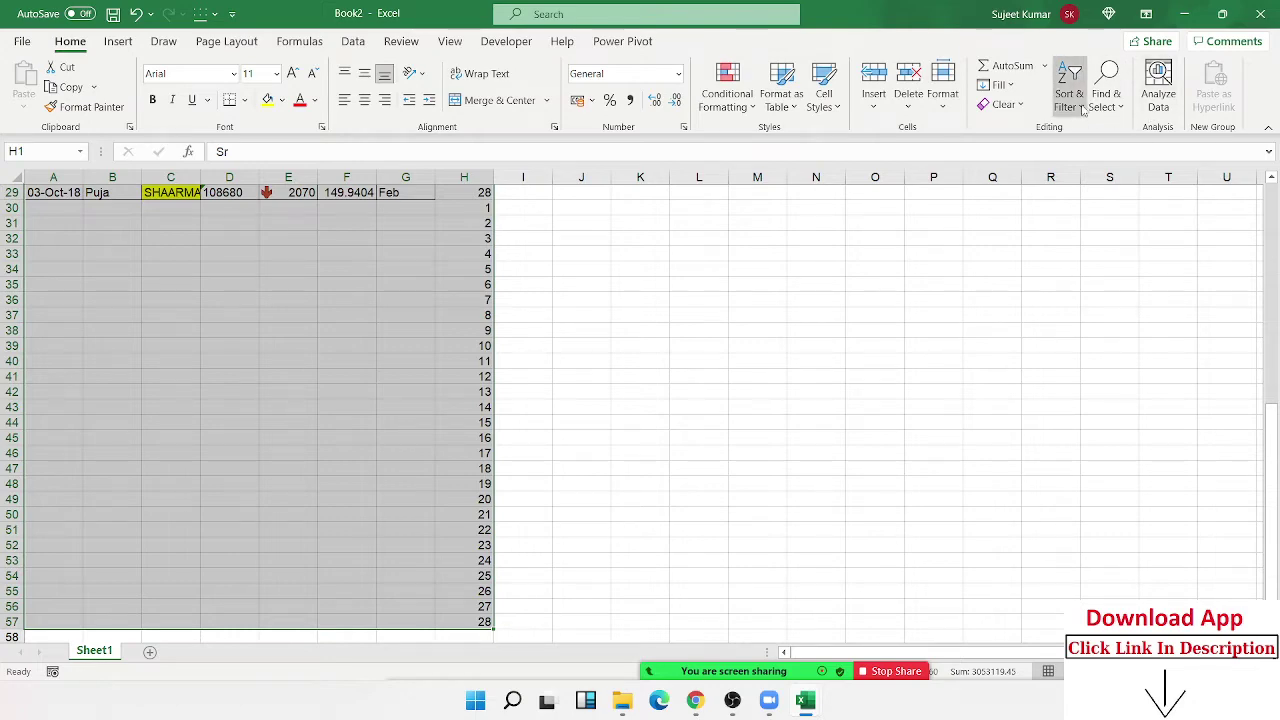
{"action": "left_click", "coordinate": [1092, 177]}
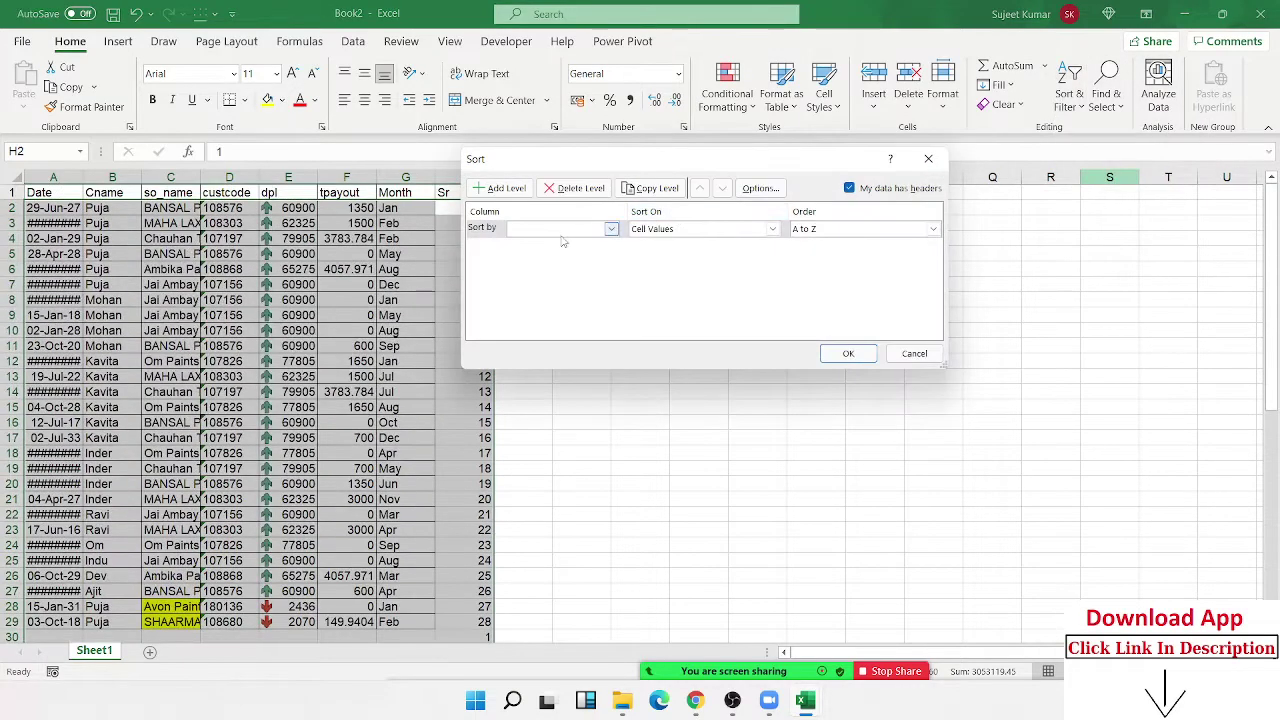
{"action": "left_click", "coordinate": [563, 229]}
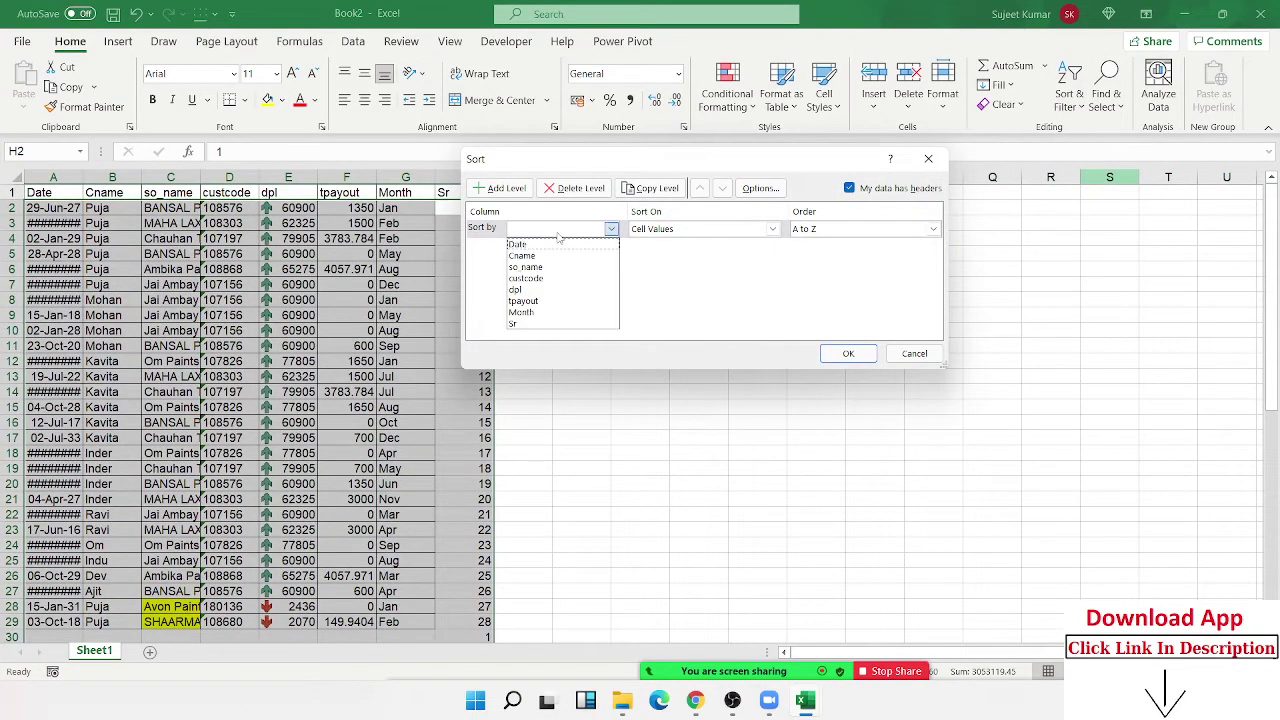
{"action": "left_click", "coordinate": [548, 324]}
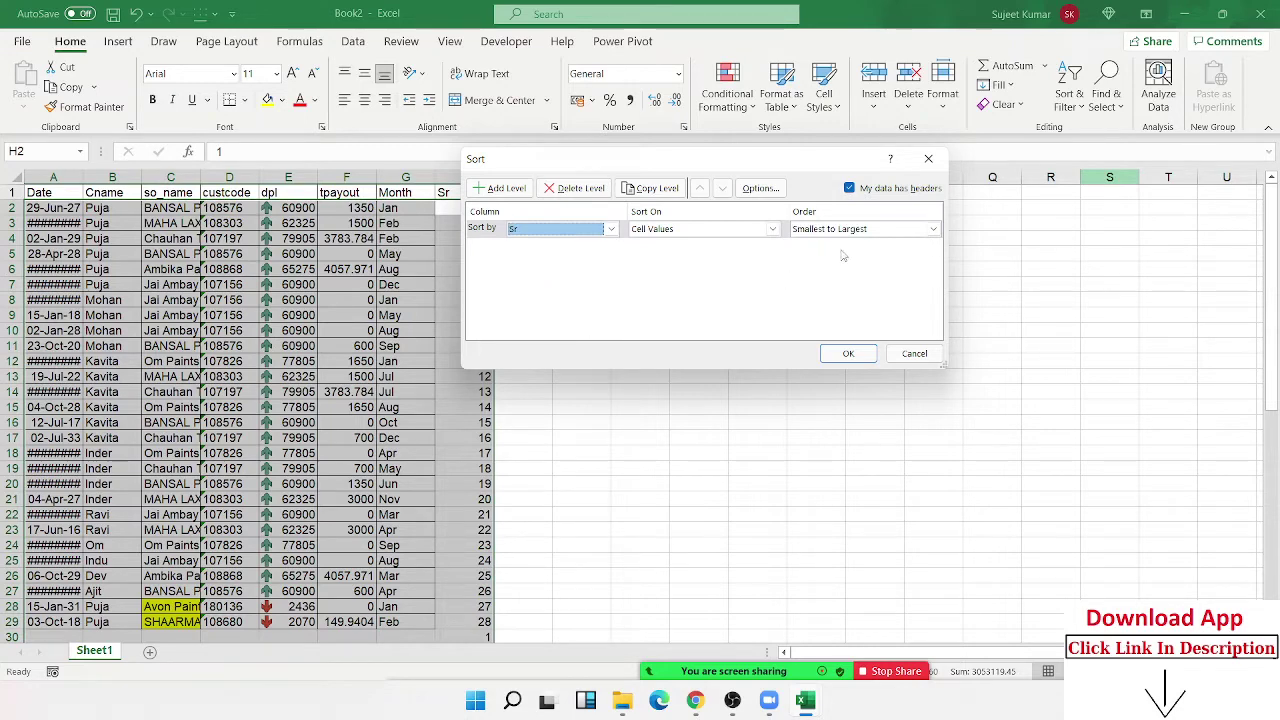
{"action": "left_click", "coordinate": [836, 355]}
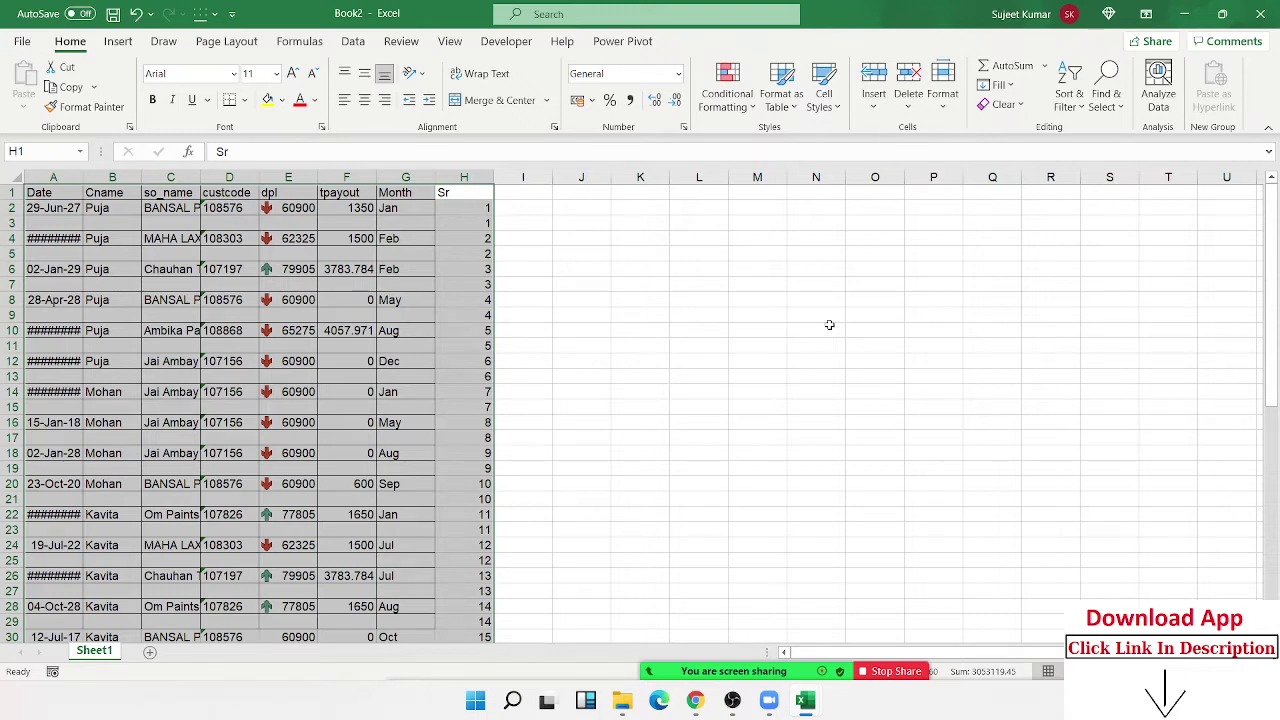
Delete the Sr helper column and select the whole spaced-out table.
{"action": "left_click", "coordinate": [463, 177]}
{"action": "key", "text": "Delete"}
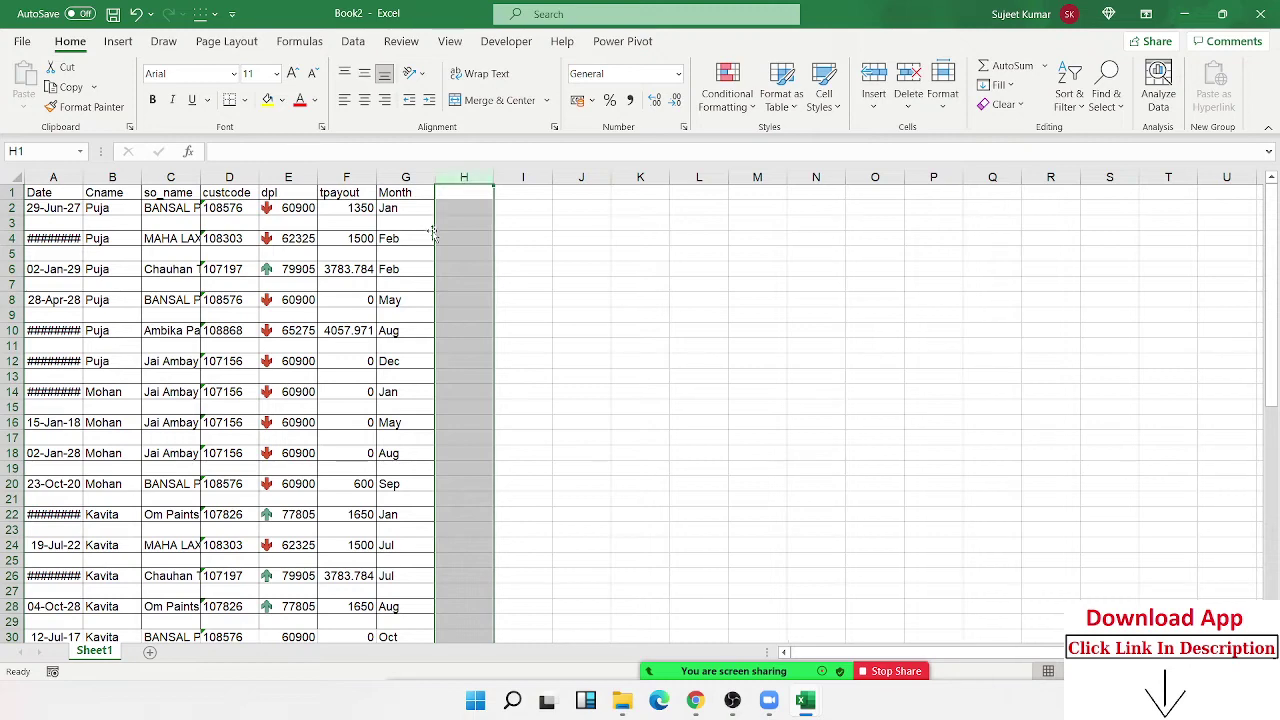
{"action": "left_click", "coordinate": [420, 240]}
{"action": "scroll", "coordinate": [350, 347], "scroll_direction": "down", "scroll_amount": 8}
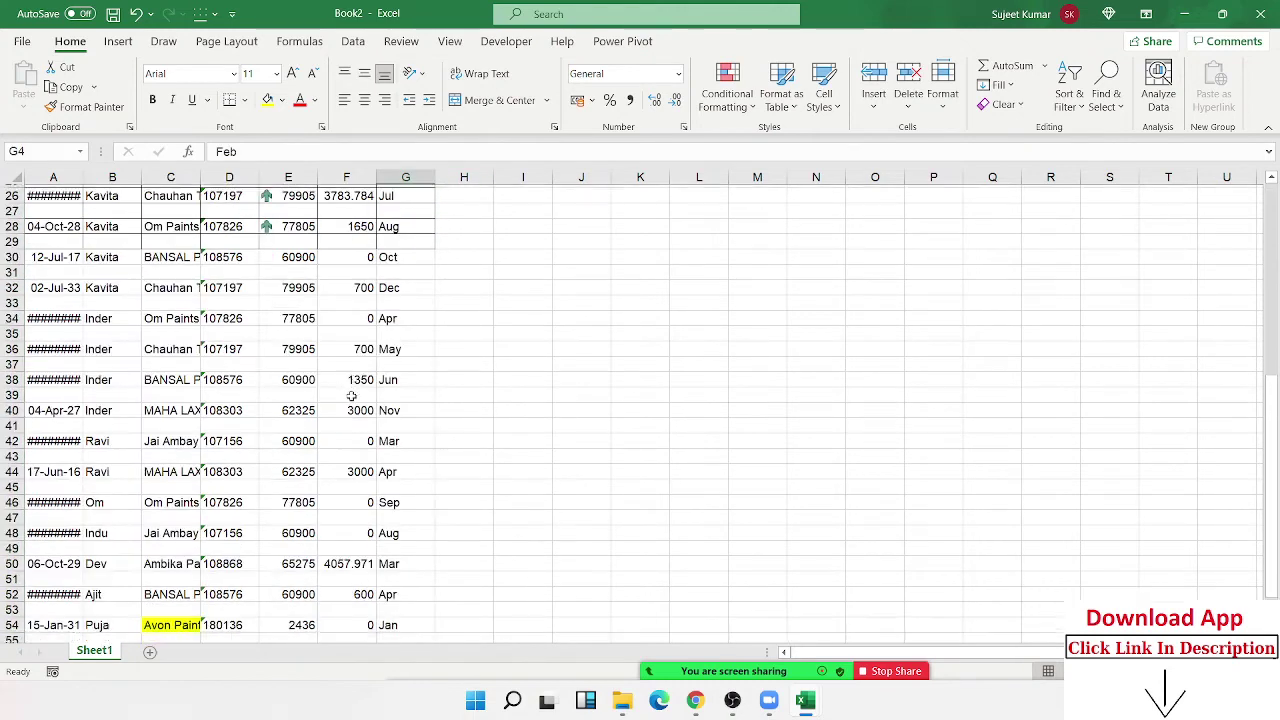
{"action": "scroll", "coordinate": [350, 347], "scroll_direction": "down", "scroll_amount": 8}
{"action": "left_click_drag", "start_coordinate": [405, 300], "coordinate": [20, 180]}
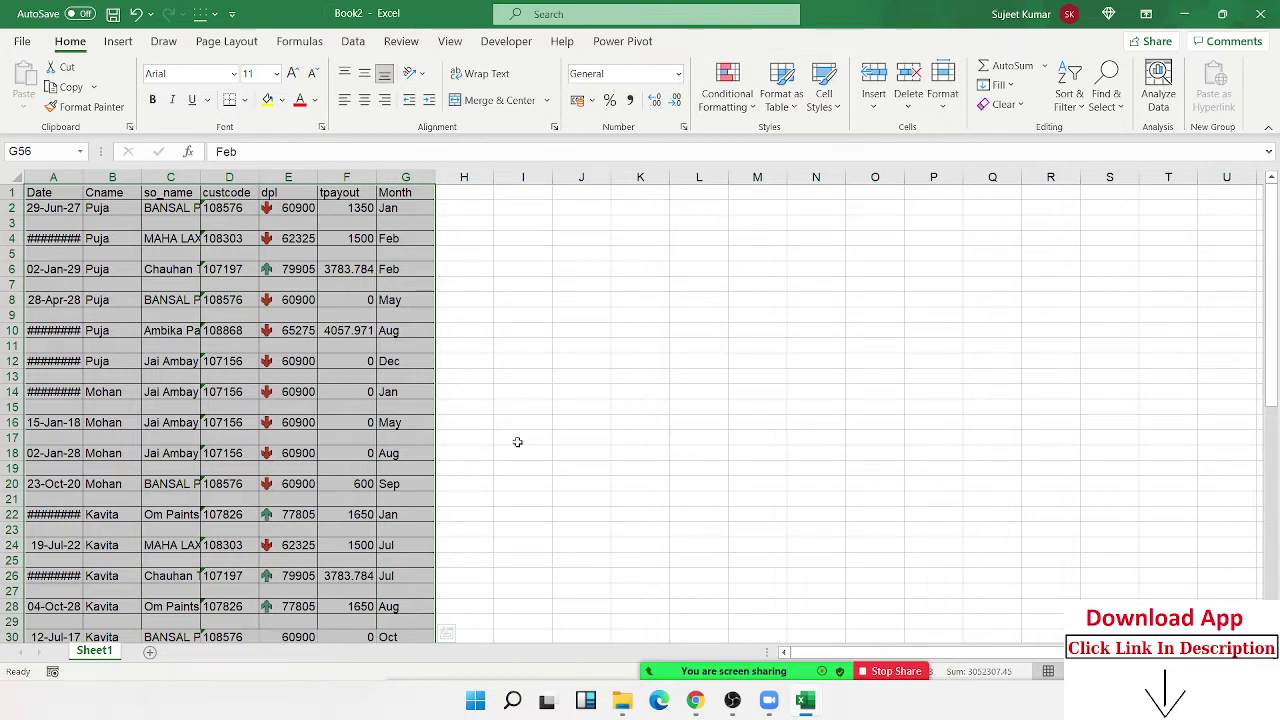
Custom-sort the table by Date, oldest to newest, and scroll back up to row 1.
{"action": "left_click", "coordinate": [1069, 95]}
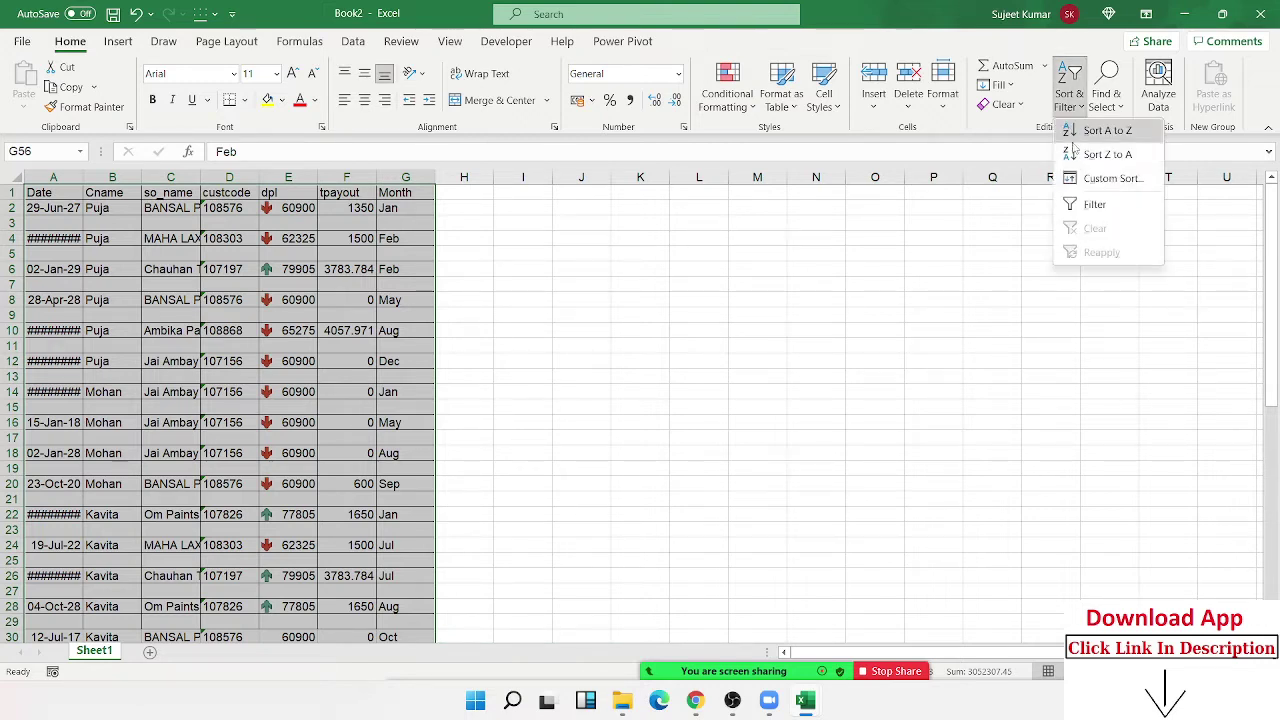
{"action": "left_click", "coordinate": [1112, 178]}
{"action": "left_click", "coordinate": [587, 229]}
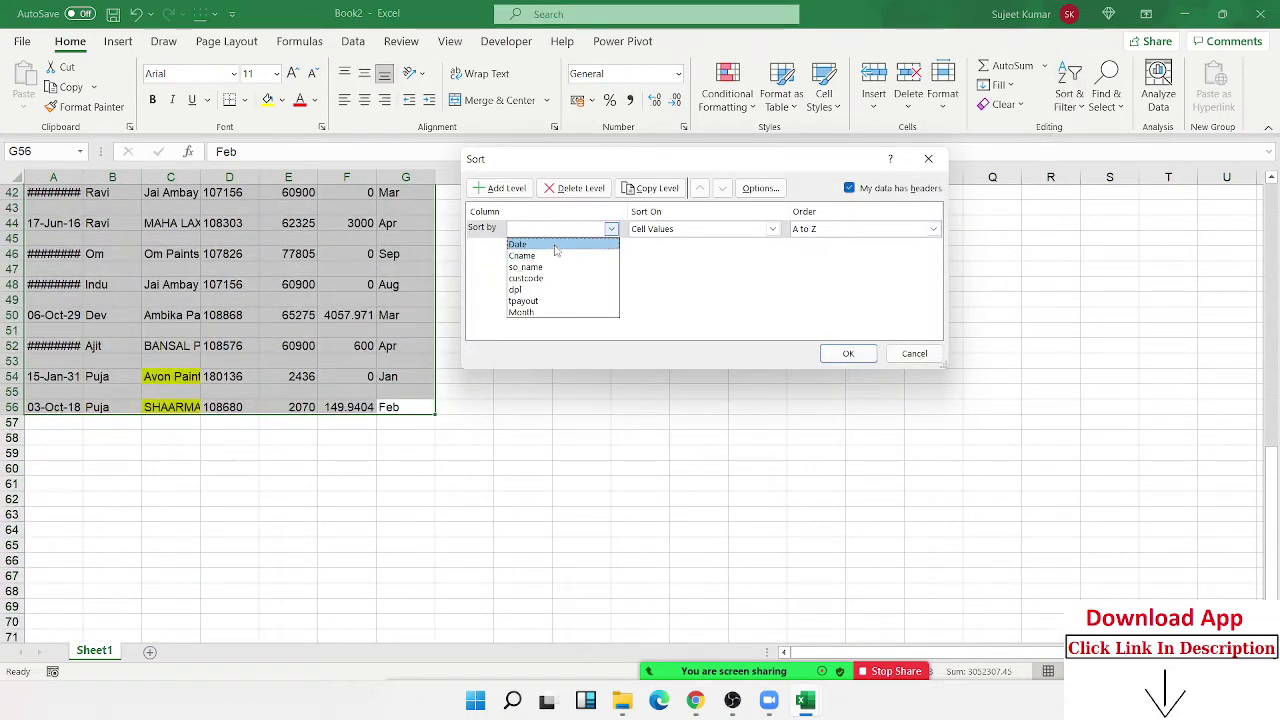
{"action": "left_click", "coordinate": [556, 246]}
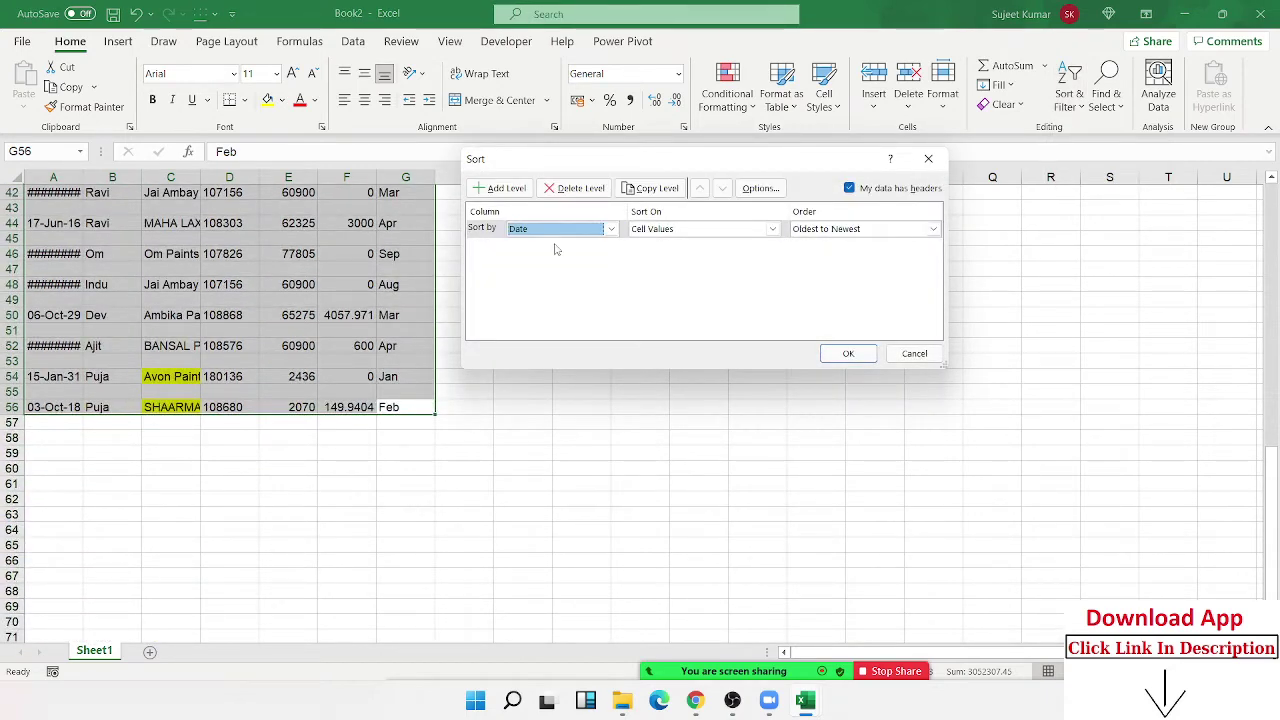
{"action": "left_click", "coordinate": [847, 354]}
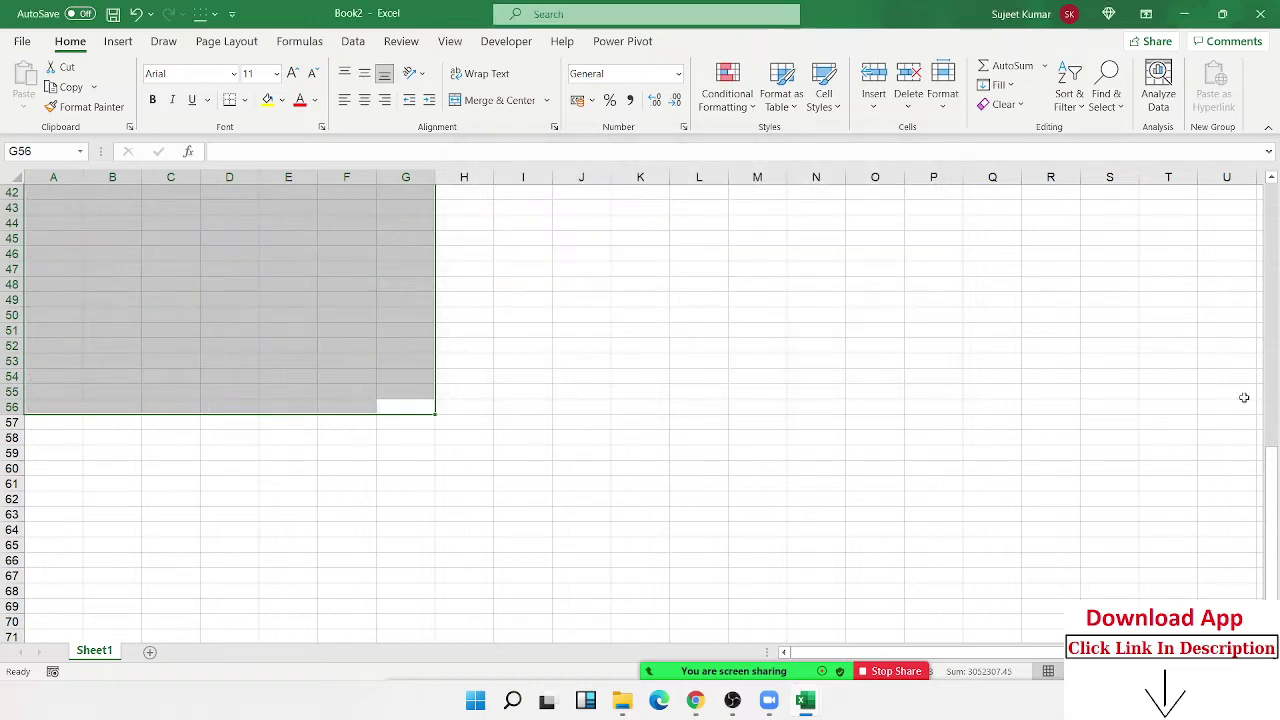
{"action": "mouse_move", "coordinate": [1268, 465]}
{"action": "left_mouse_down"}
{"action": "mouse_move", "coordinate": [1264, 369]}
{"action": "mouse_move", "coordinate": [1261, 383]}
{"action": "left_mouse_up"}
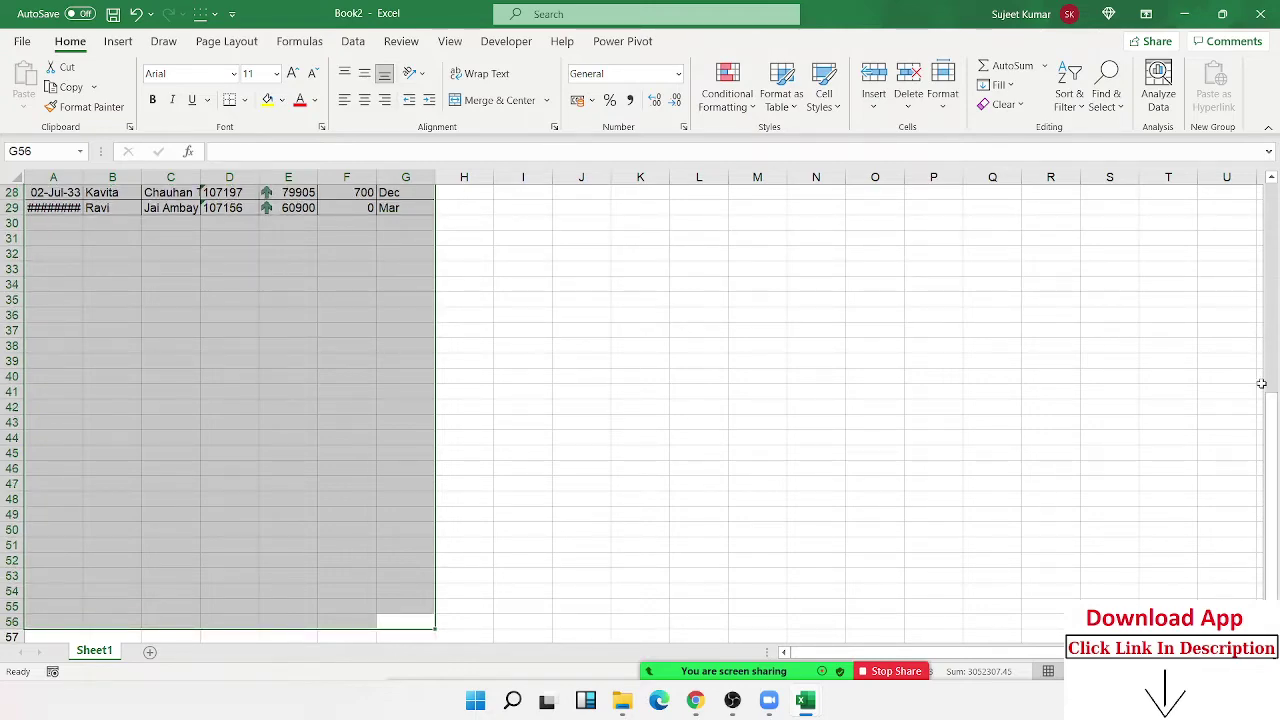
{"action": "left_click_drag", "start_coordinate": [1261, 383], "coordinate": [1264, 185]}
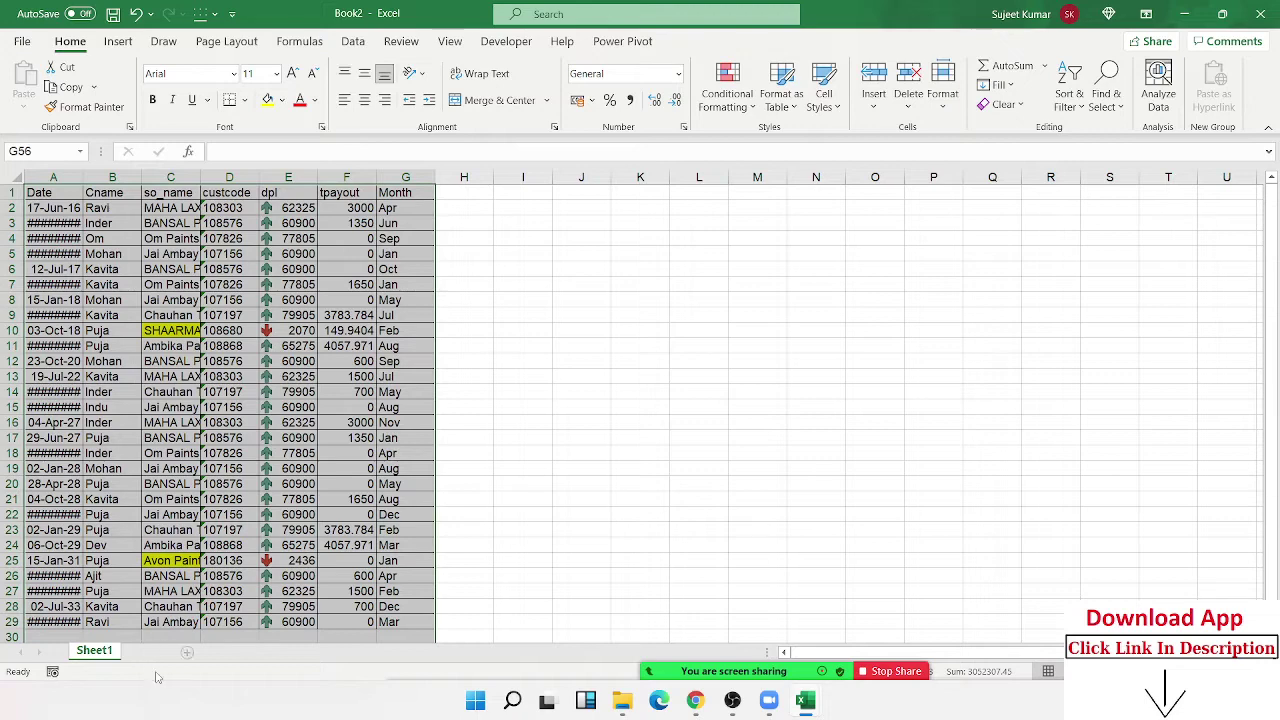
Add Sheet2 and label A1 as Name and A2 as Sales.
{"action": "left_click", "coordinate": [150, 651]}
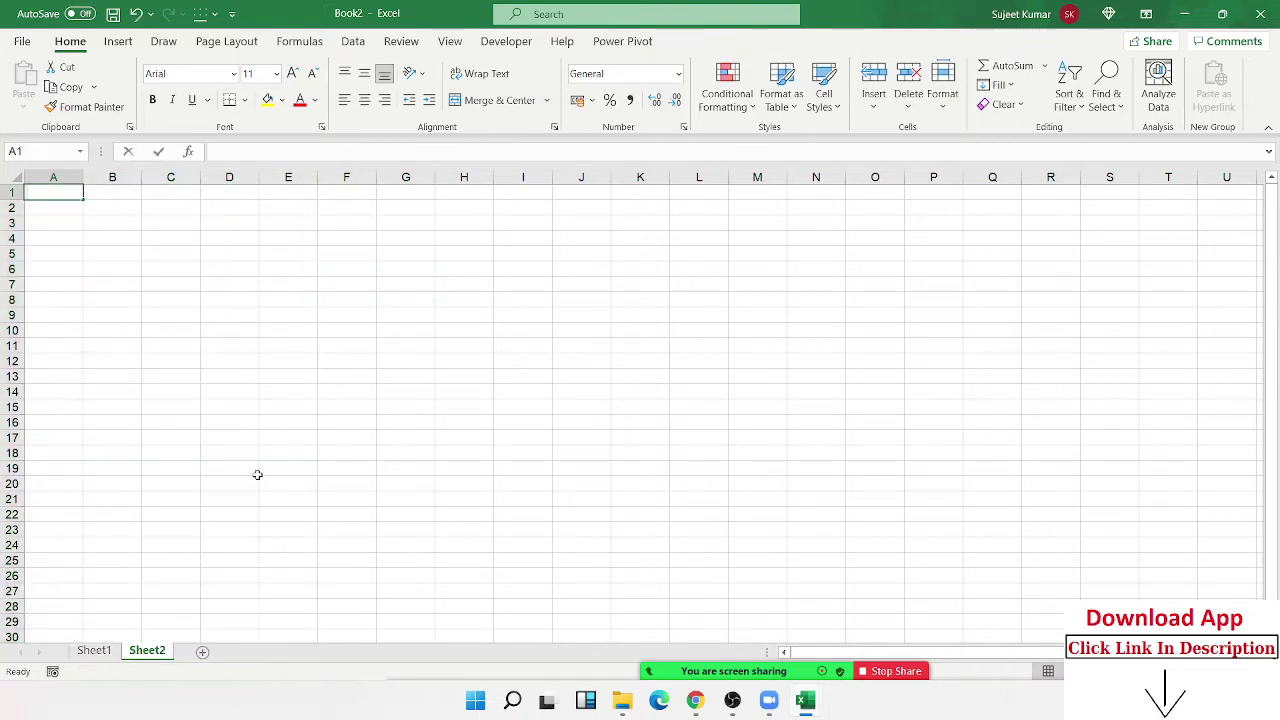
{"action": "type", "text": "Left"}
{"action": "key", "text": "Escape"}
{"action": "type", "text": "Name"}
{"action": "key", "text": "Return"}
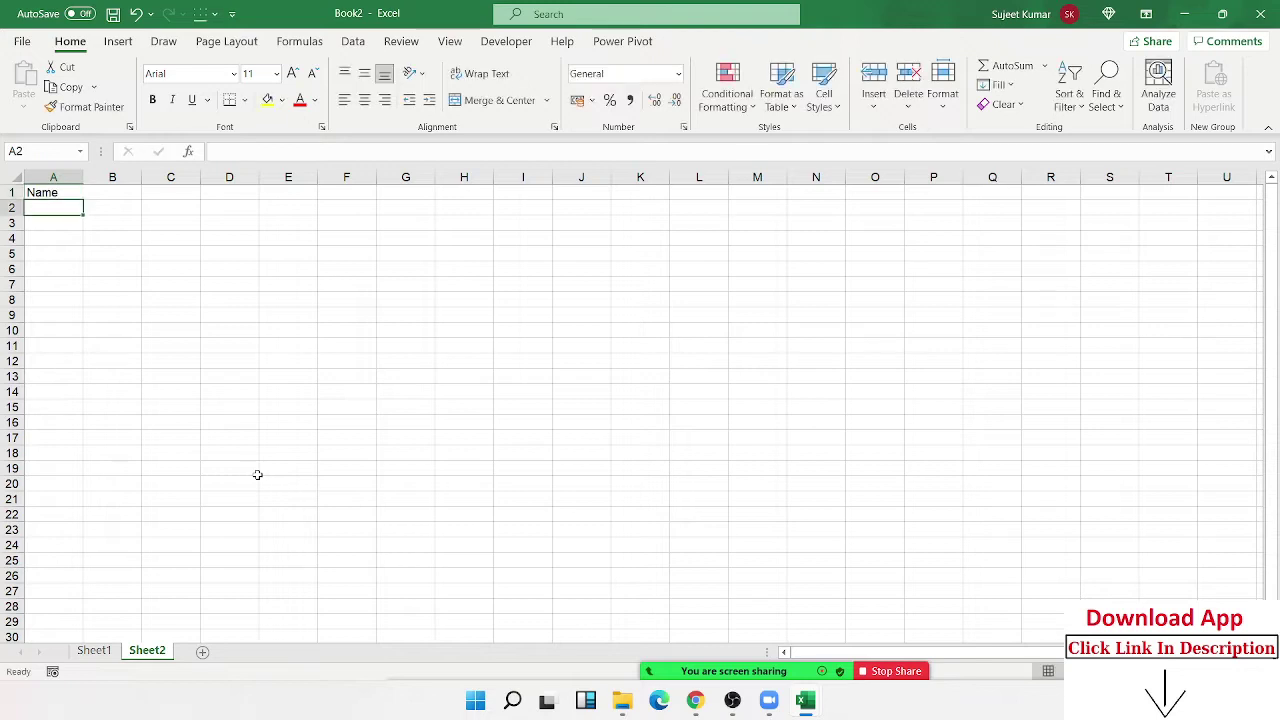
{"action": "type", "text": "Sales"}
{"action": "key", "text": "Return"}
{"action": "key", "text": "Up"}
{"action": "key", "text": "Up"}
Enter the first person's name in B1 and autofill names across to column I.
{"action": "key", "text": "Right"}
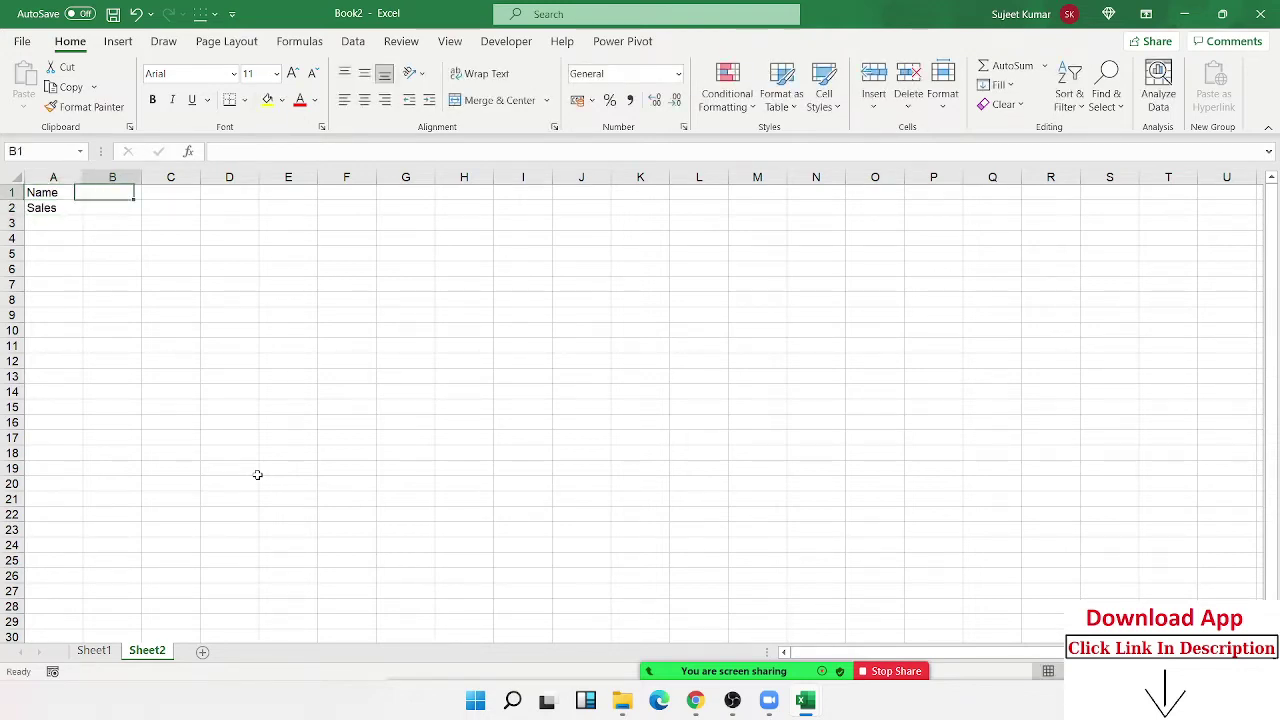
{"action": "type", "text": "Puja"}
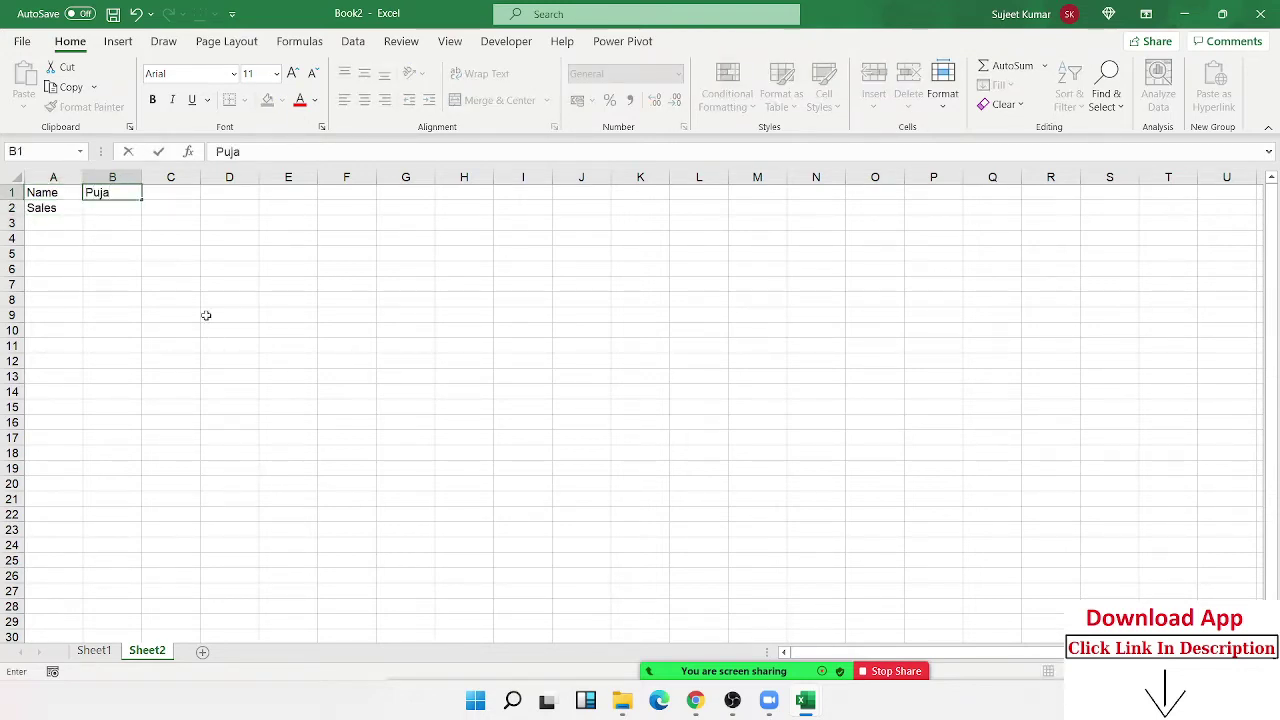
{"action": "left_click", "coordinate": [206, 315]}
{"action": "left_click", "coordinate": [112, 192]}
{"action": "left_click_drag", "start_coordinate": [141, 200], "coordinate": [552, 200]}
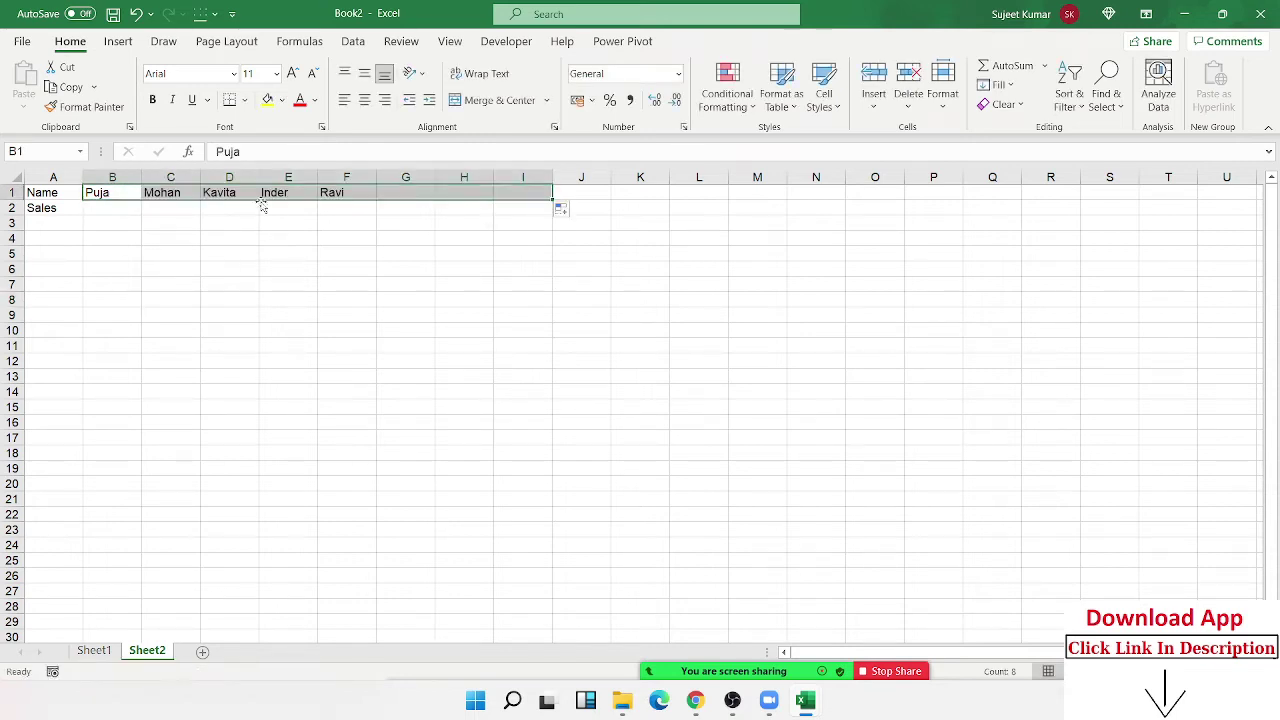
Enter sales figures 85, 65, 85, 65, 85, 25, 65, 96 in B2:I2, then select A1:I2.
{"action": "key", "text": "Down"}
{"action": "type", "text": "85"}
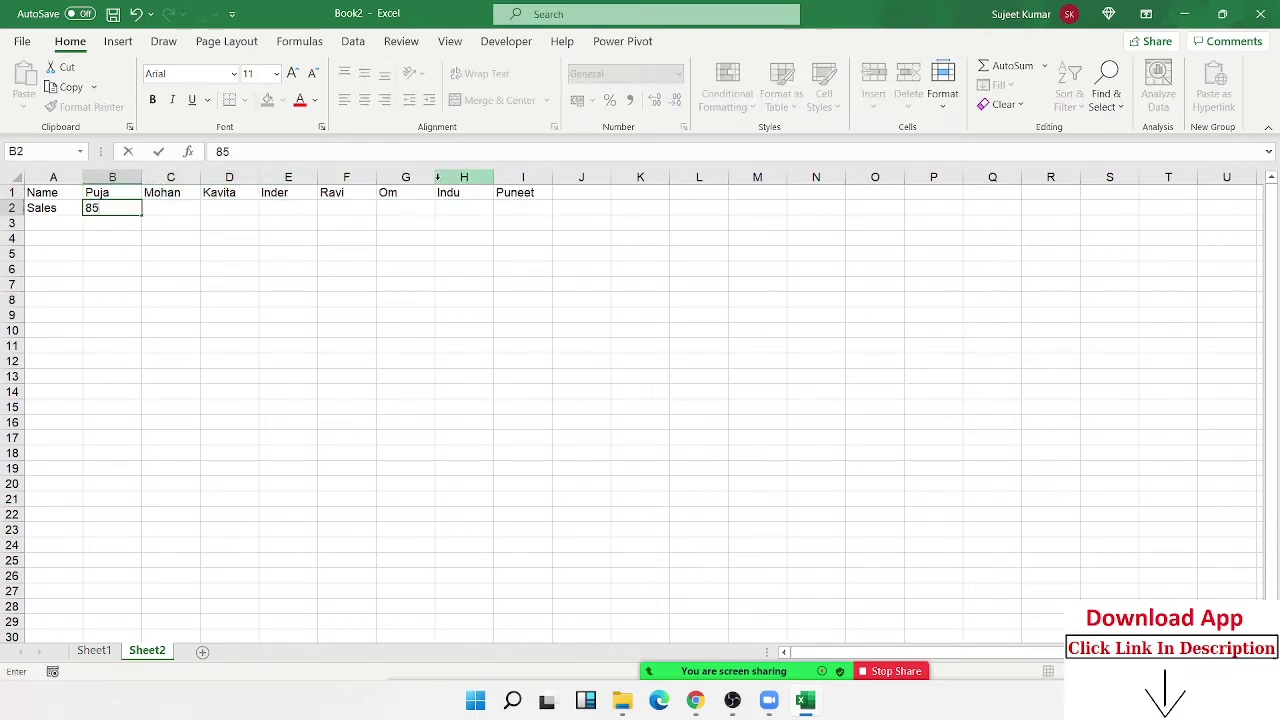
{"action": "key", "text": "Tab"}
{"action": "type", "text": "65"}
{"action": "key", "text": "Tab"}
{"action": "type", "text": "85\t65"}
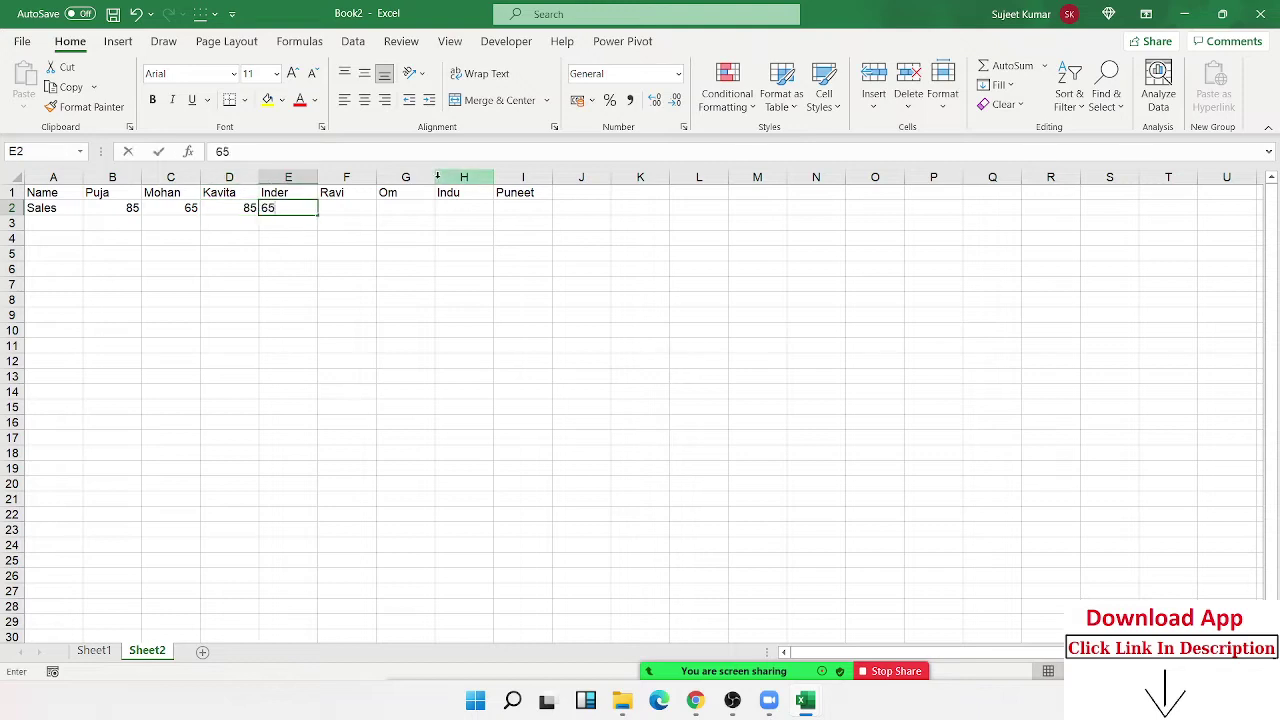
{"action": "type", "text": "\t85\t25\t65\t9"}
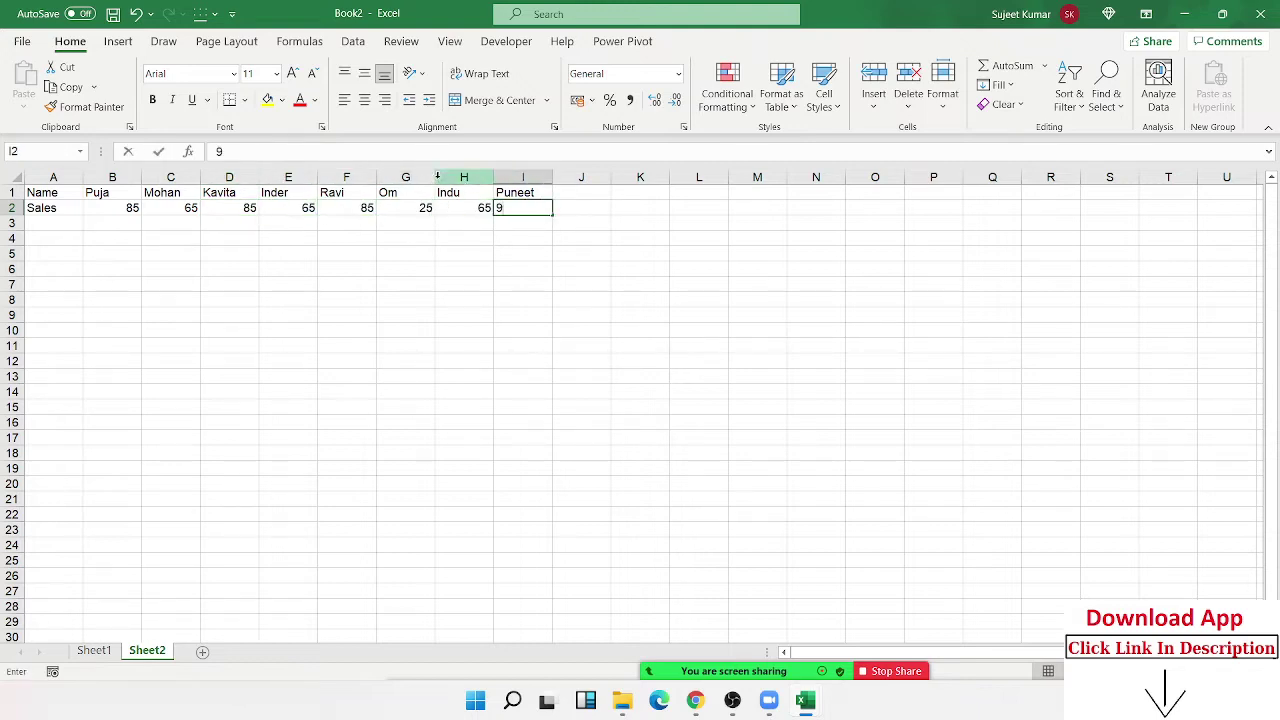
{"action": "type", "text": "6"}
{"action": "left_click", "coordinate": [411, 270]}
{"action": "left_click_drag", "start_coordinate": [73, 198], "coordinate": [545, 207]}
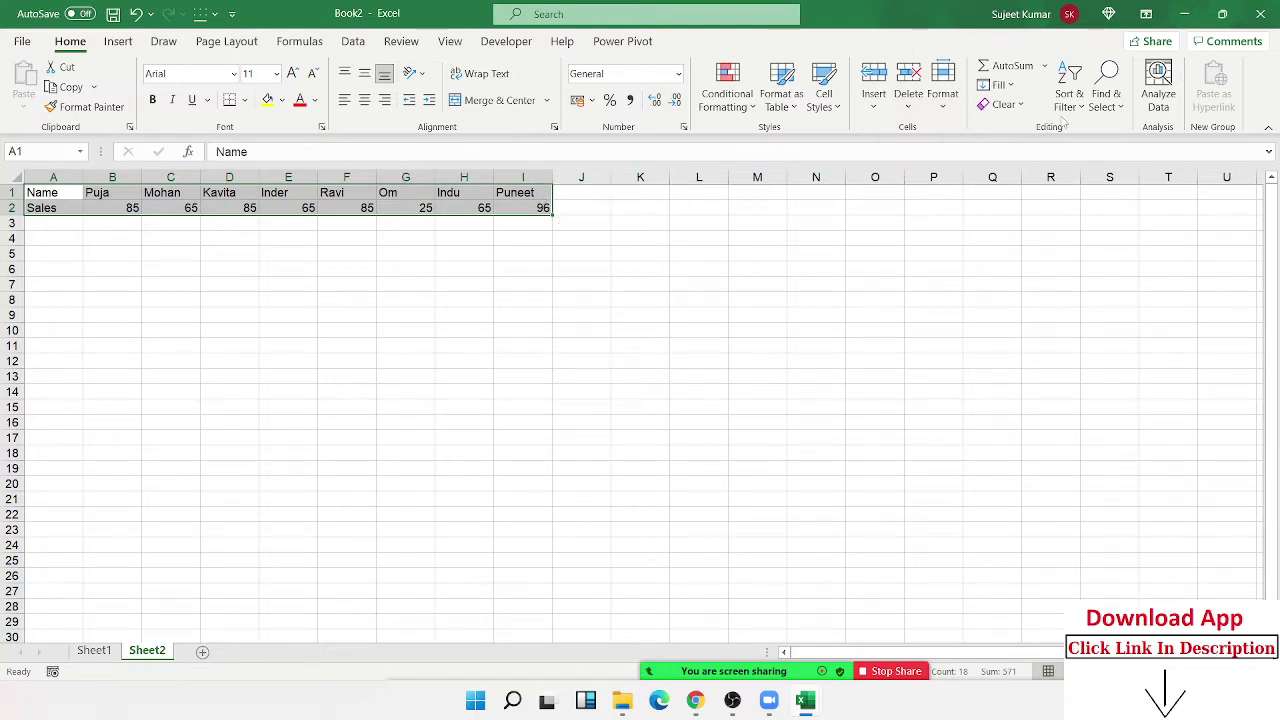
Open the Custom Sort dialog on Sheet2 and set its orientation to sort left to right.
{"action": "left_click", "coordinate": [1004, 87]}
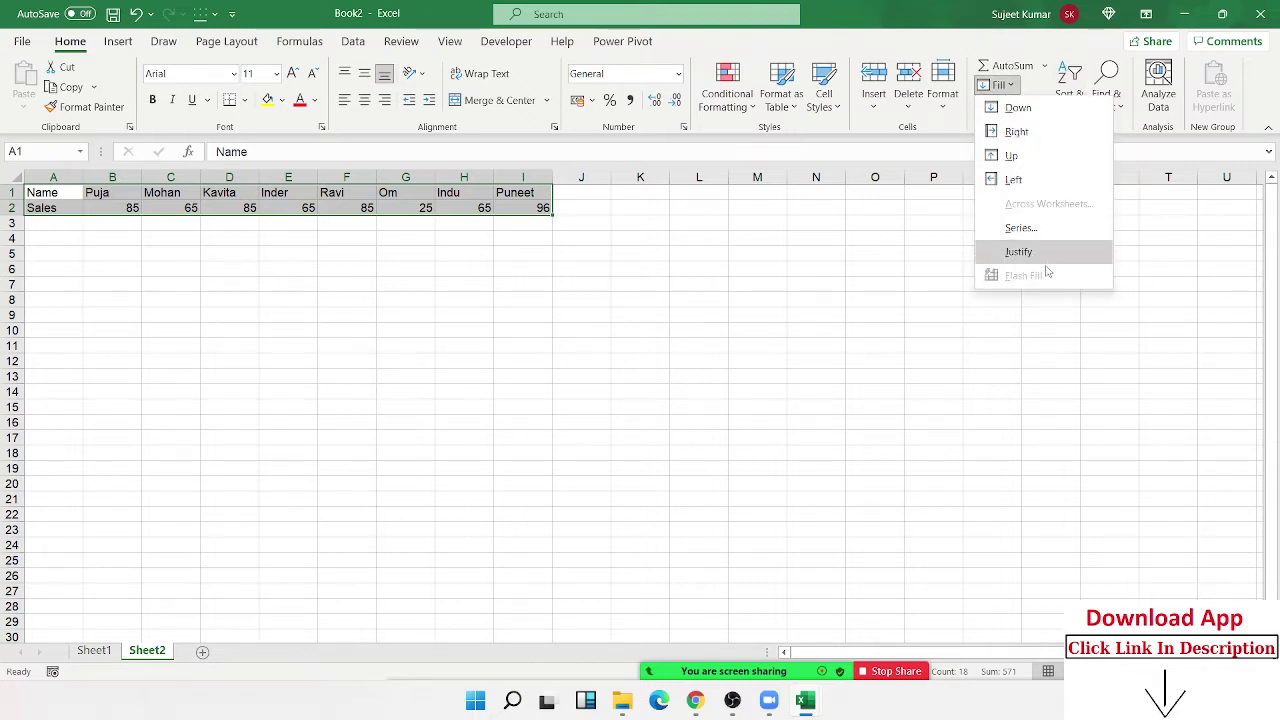
{"action": "left_click", "coordinate": [868, 220]}
{"action": "left_click", "coordinate": [1070, 110]}
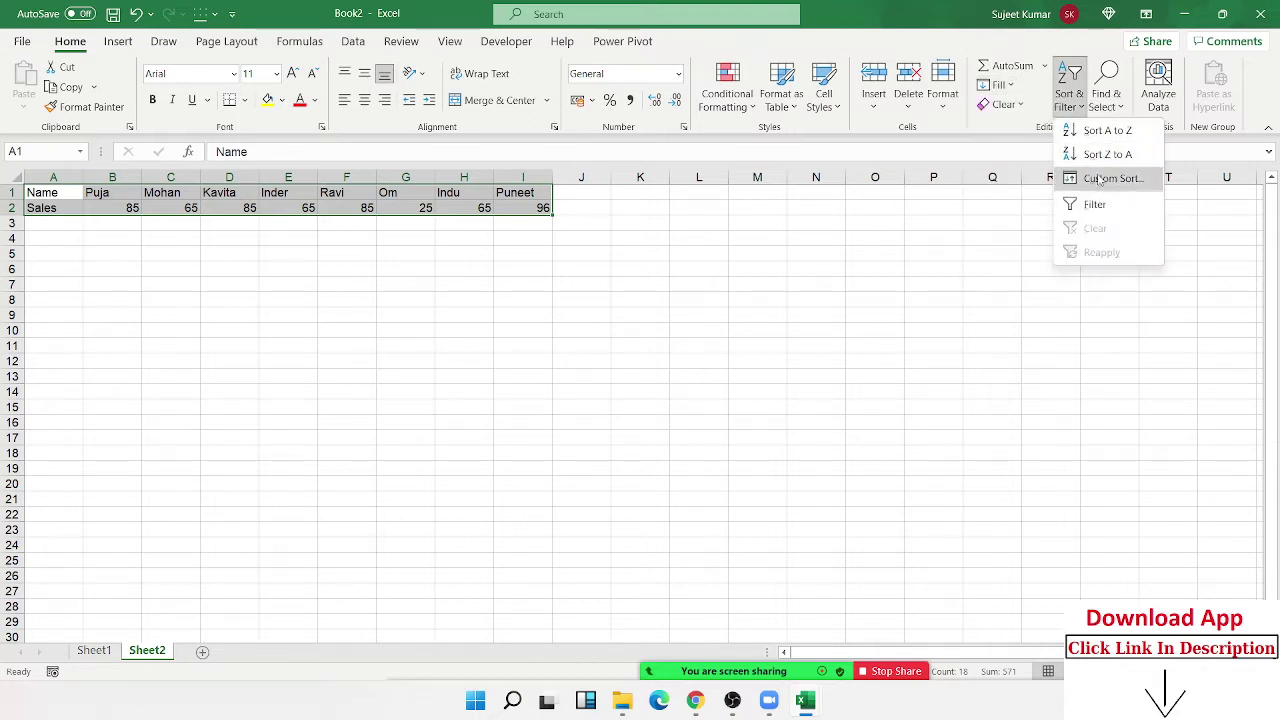
{"action": "left_click", "coordinate": [1100, 179]}
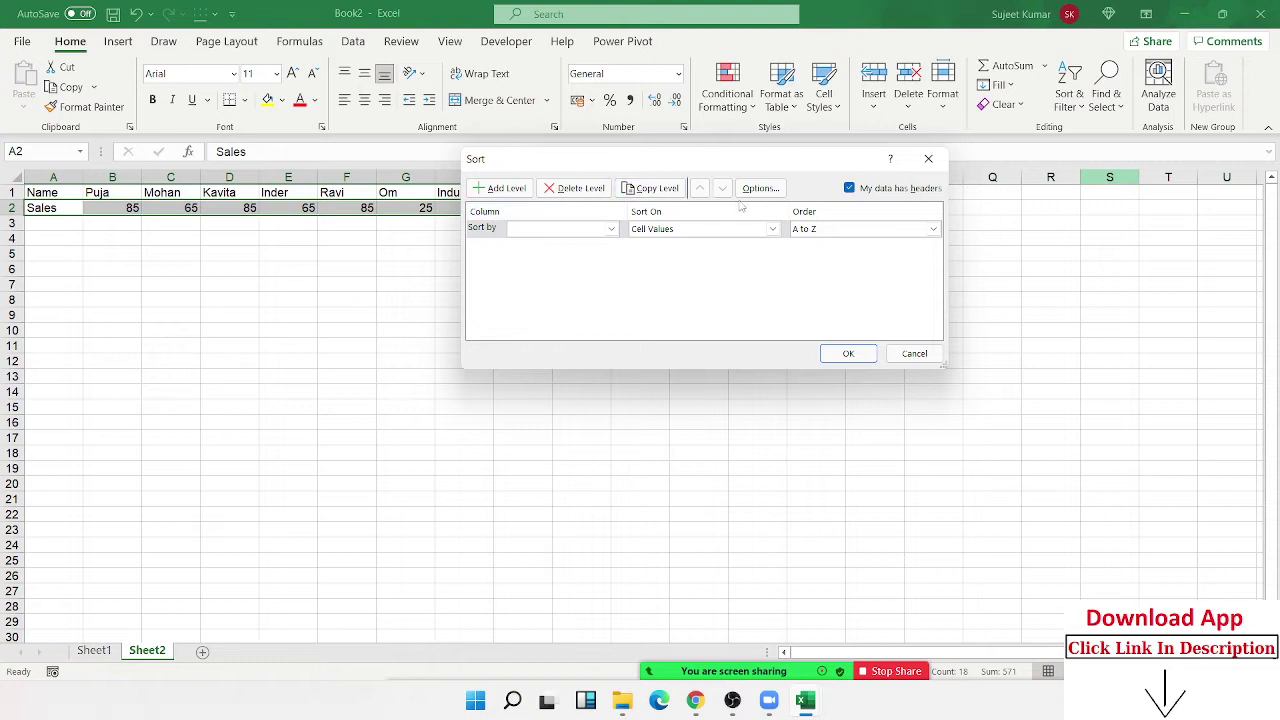
{"action": "left_click", "coordinate": [755, 189]}
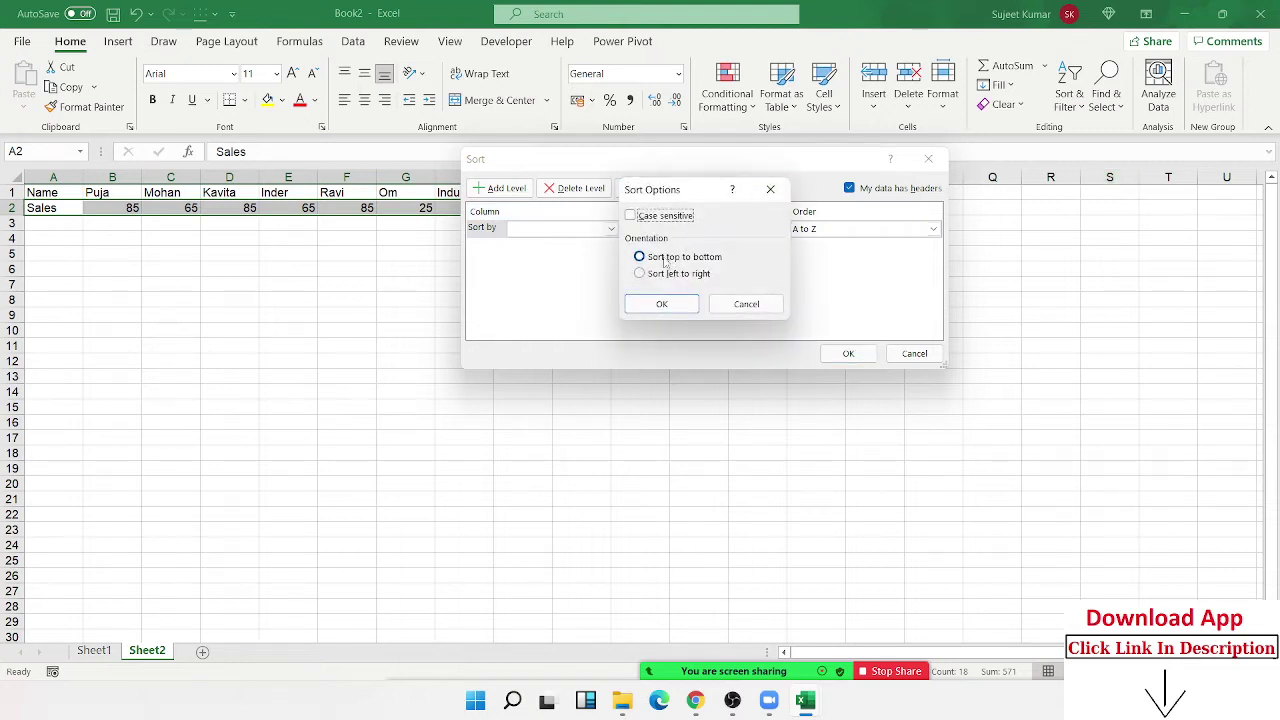
{"action": "left_click", "coordinate": [658, 275]}
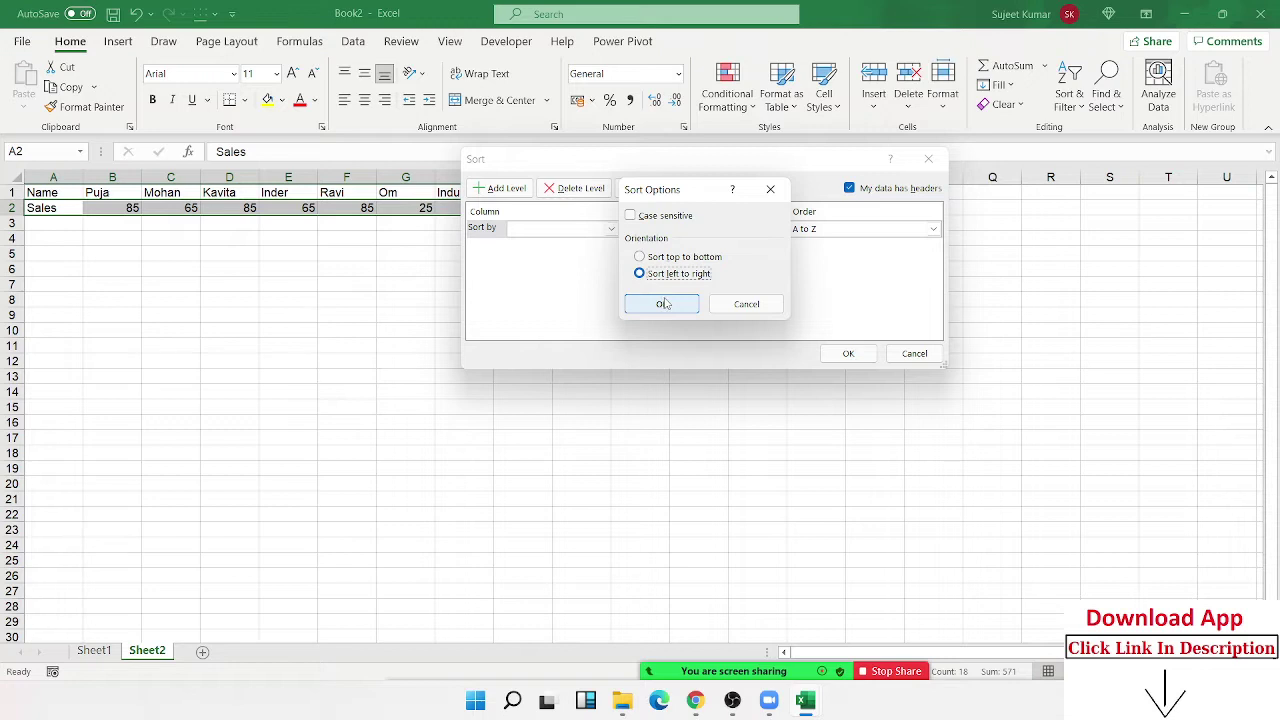
{"action": "left_click", "coordinate": [665, 305]}
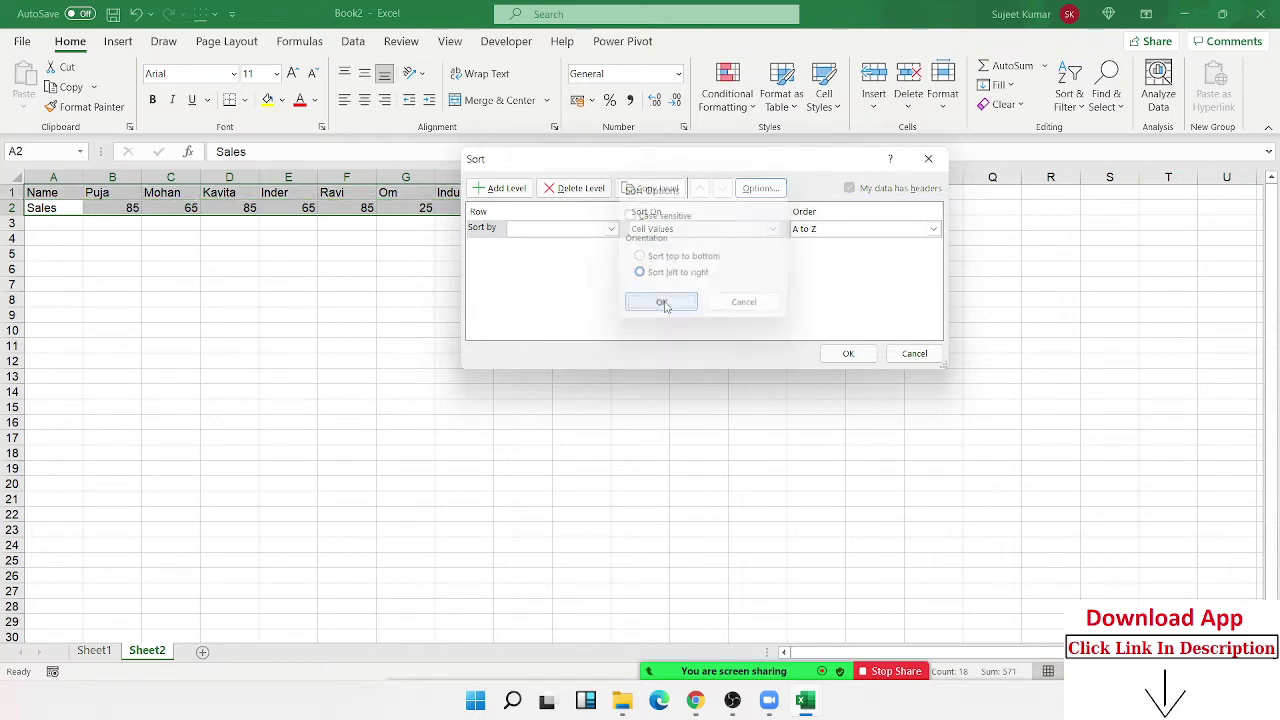
Sort by Row 2, smallest to largest, so Om 25 comes first.
{"action": "left_click", "coordinate": [534, 230]}
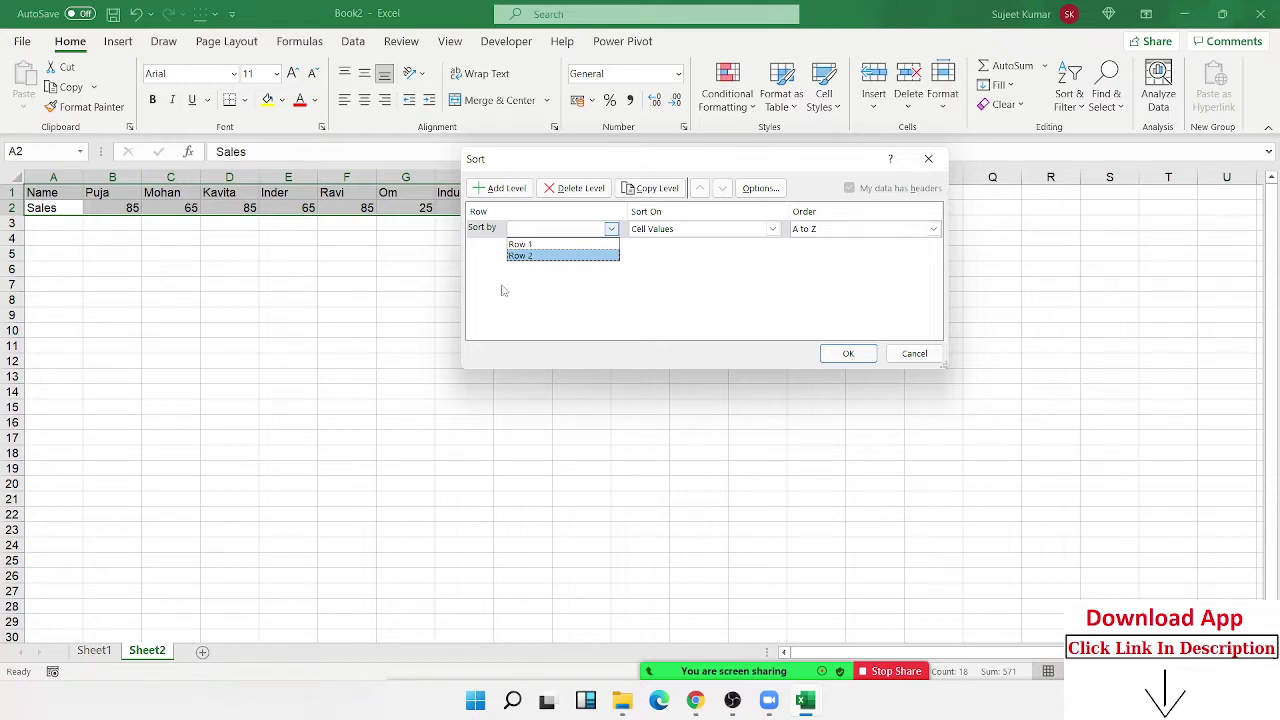
{"action": "left_click", "coordinate": [528, 257]}
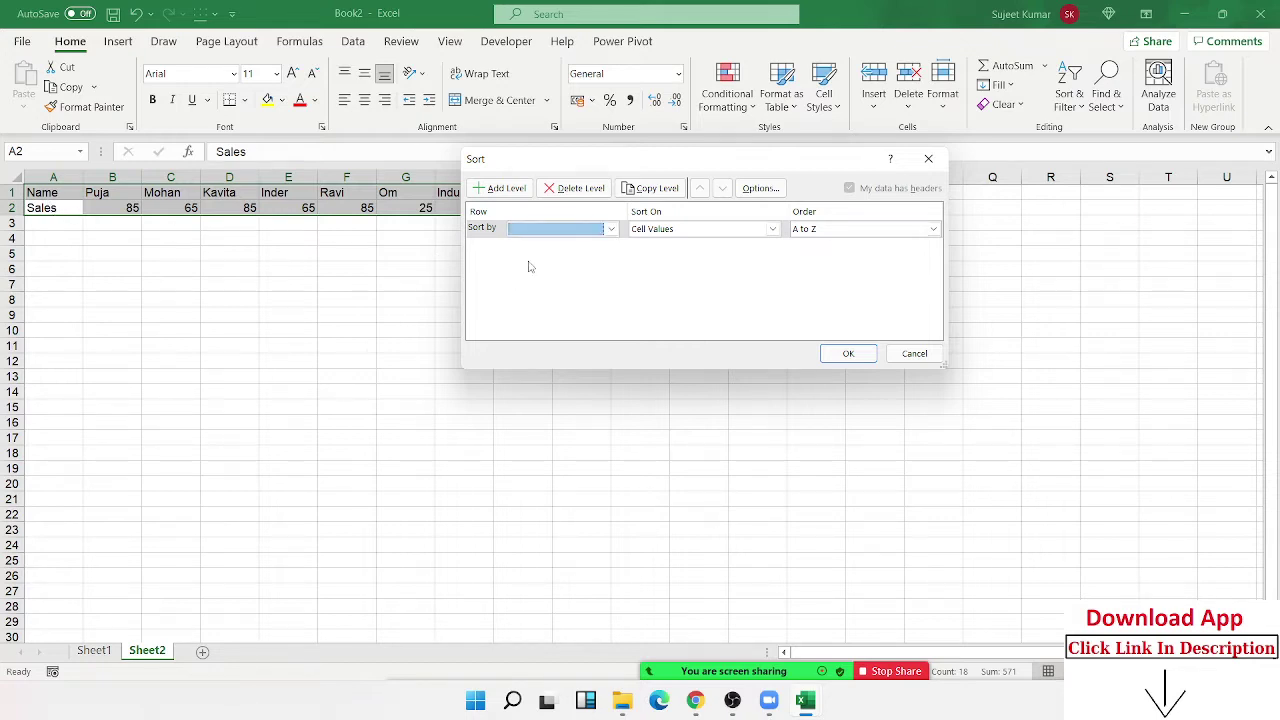
{"action": "left_click", "coordinate": [525, 233]}
{"action": "left_click", "coordinate": [528, 256]}
{"action": "left_click_drag", "start_coordinate": [509, 161], "coordinate": [235, 289]}
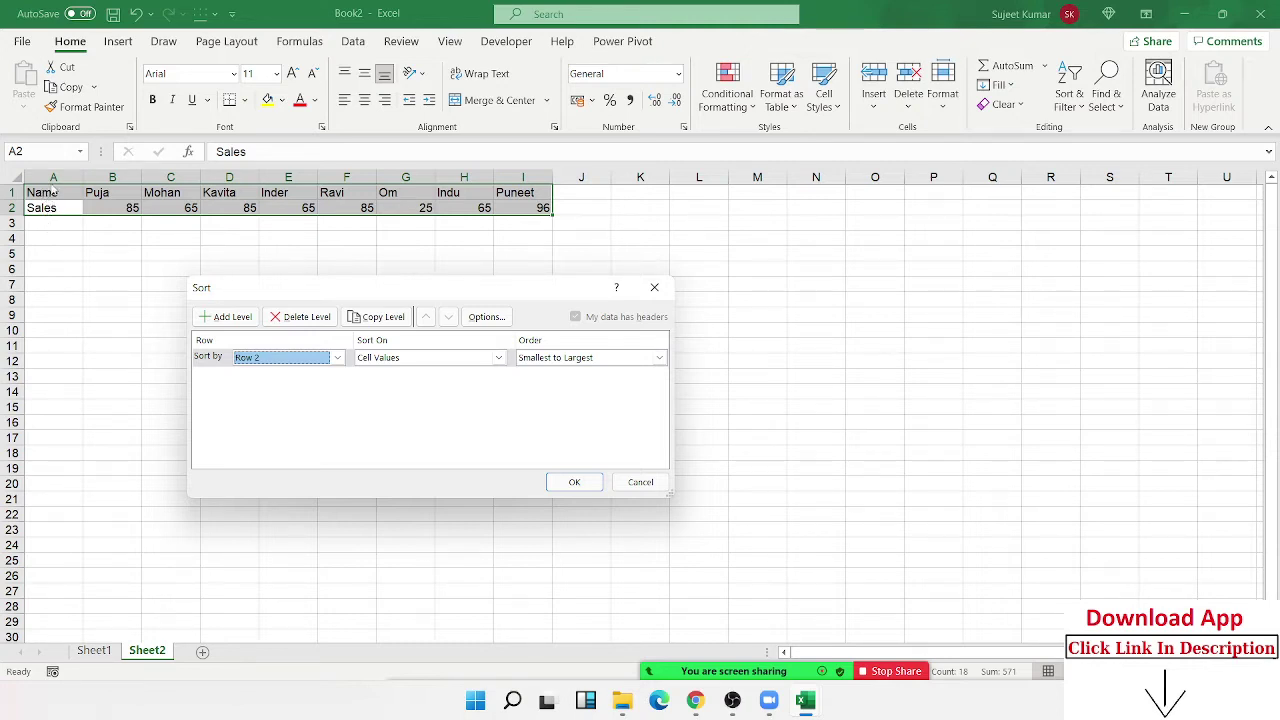
{"action": "left_click", "coordinate": [578, 483]}
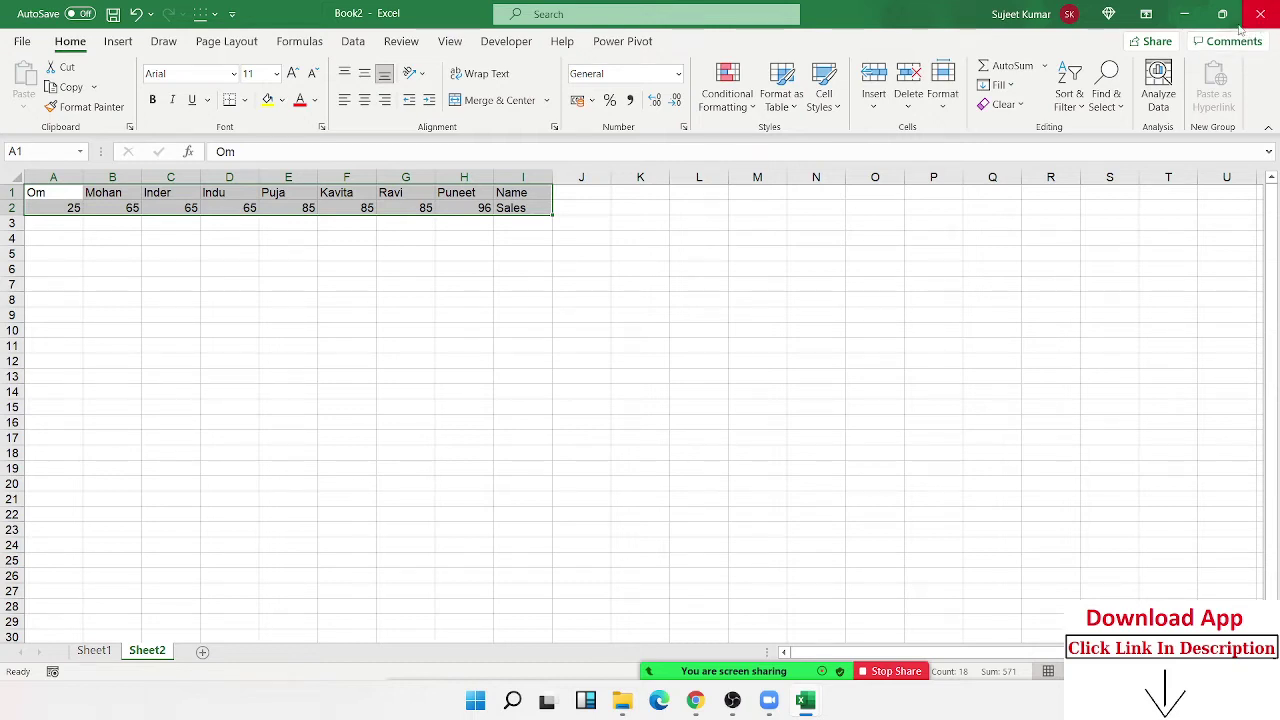
On Sheet1, insert a blank row above the sales table's header row.
{"action": "left_click", "coordinate": [97, 651]}
{"action": "left_click", "coordinate": [288, 223]}
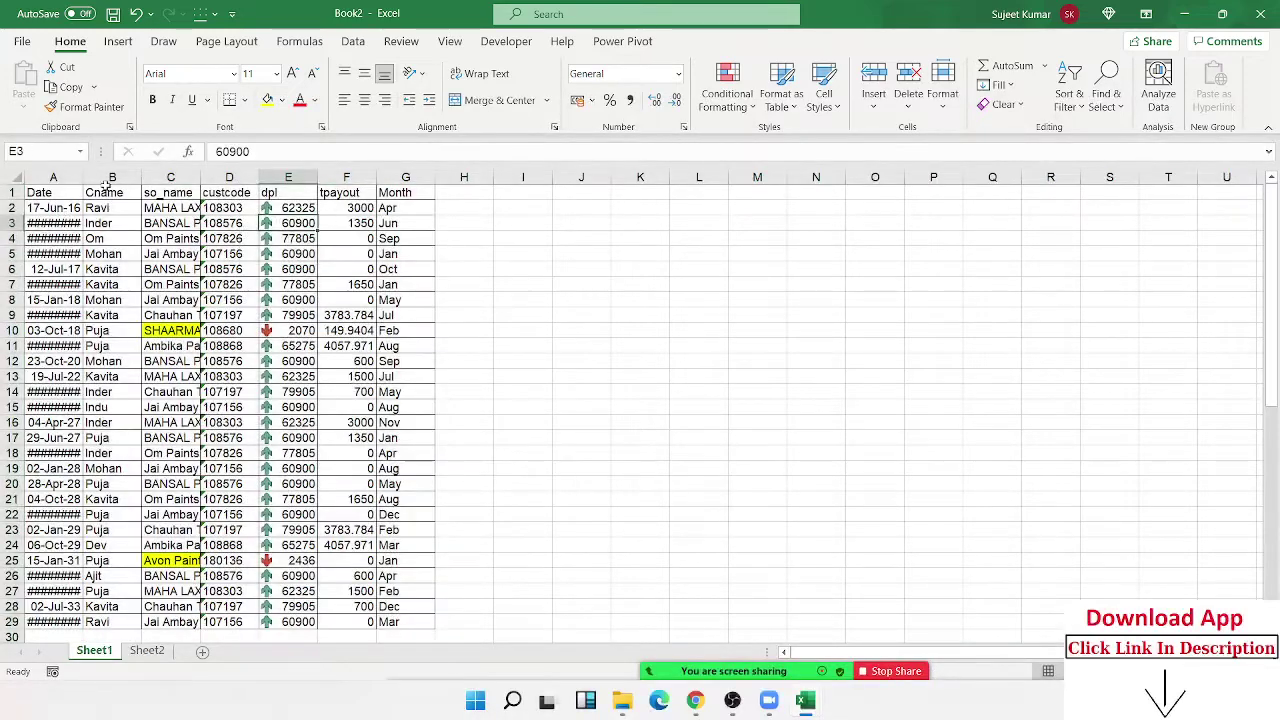
{"action": "left_click", "coordinate": [113, 190]}
{"action": "left_click", "coordinate": [170, 177]}
{"action": "left_click", "coordinate": [229, 177]}
{"action": "left_click", "coordinate": [288, 177]}
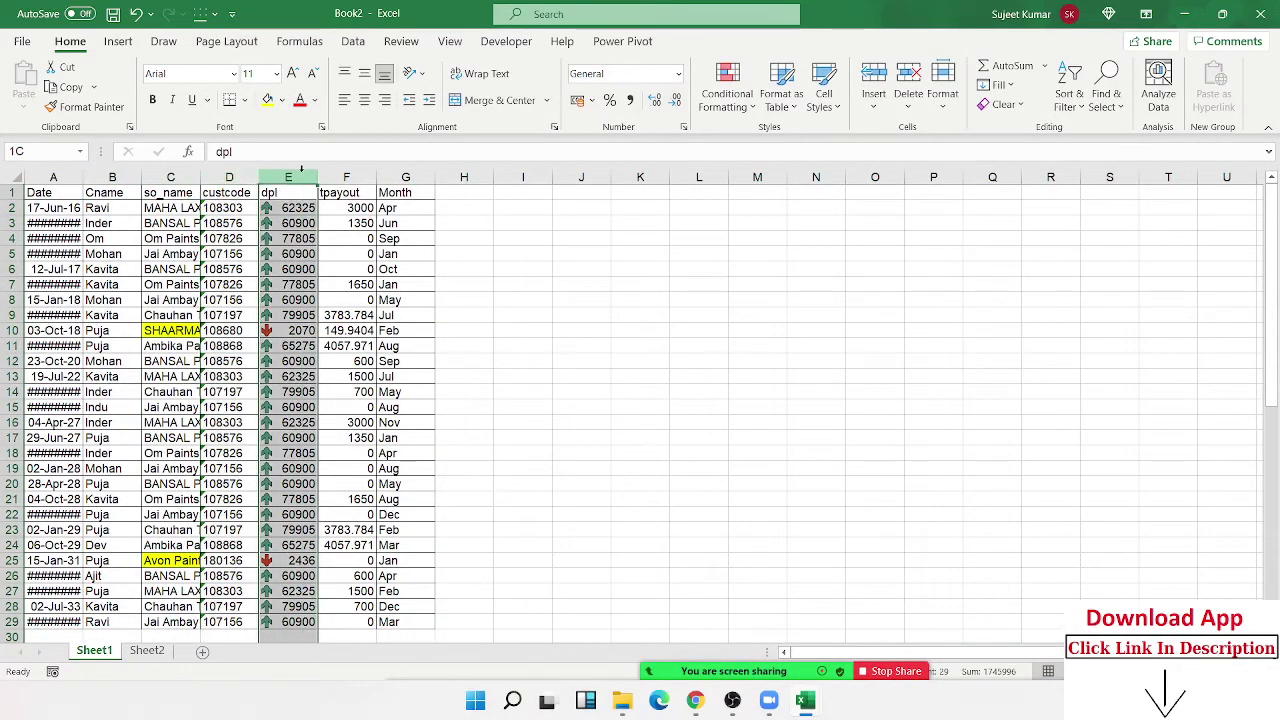
{"action": "left_click", "coordinate": [13, 191]}
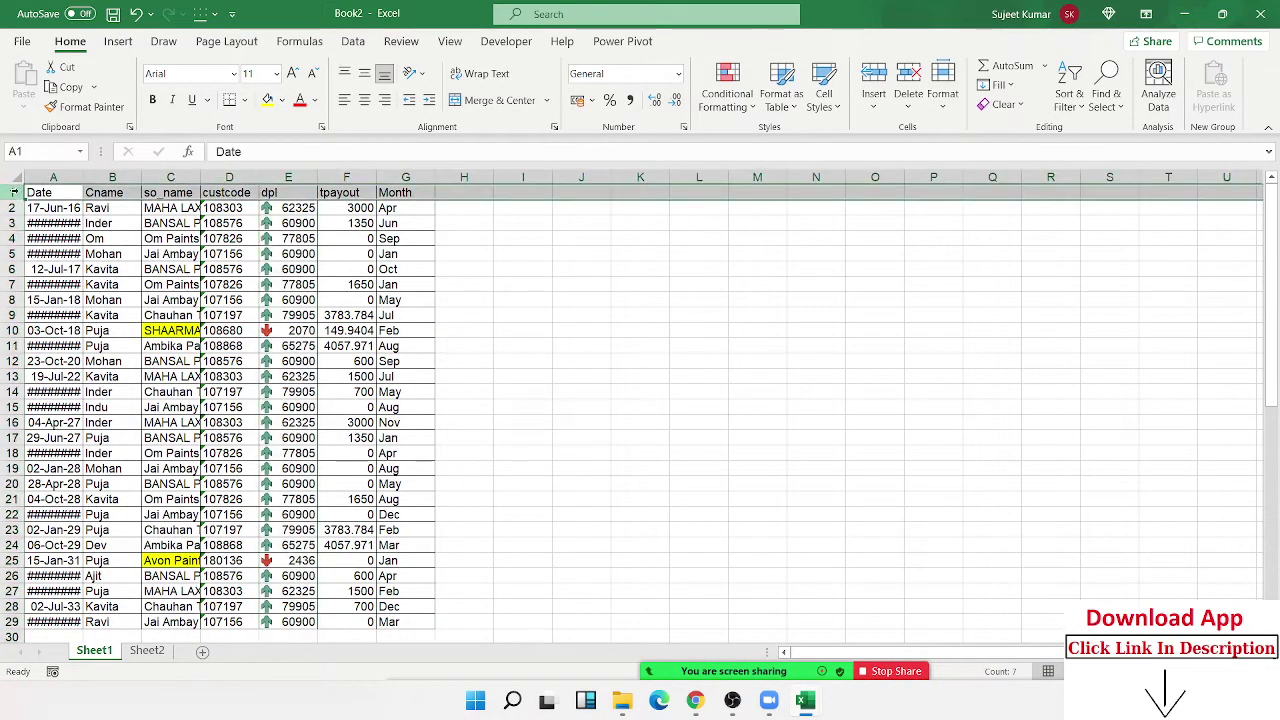
{"action": "key", "text": "ctrl+shift+plus"}
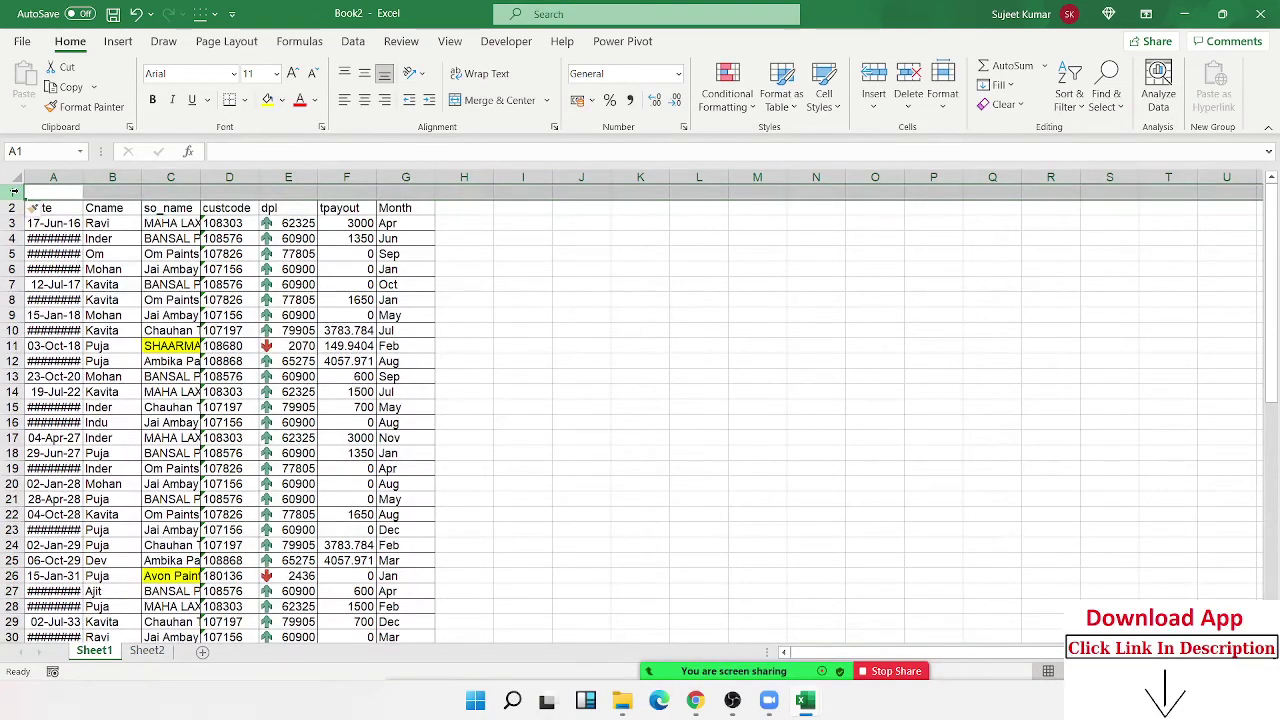
Enter 1 in cell A1 and 2 in cell B1.
{"action": "type", "text": "1"}
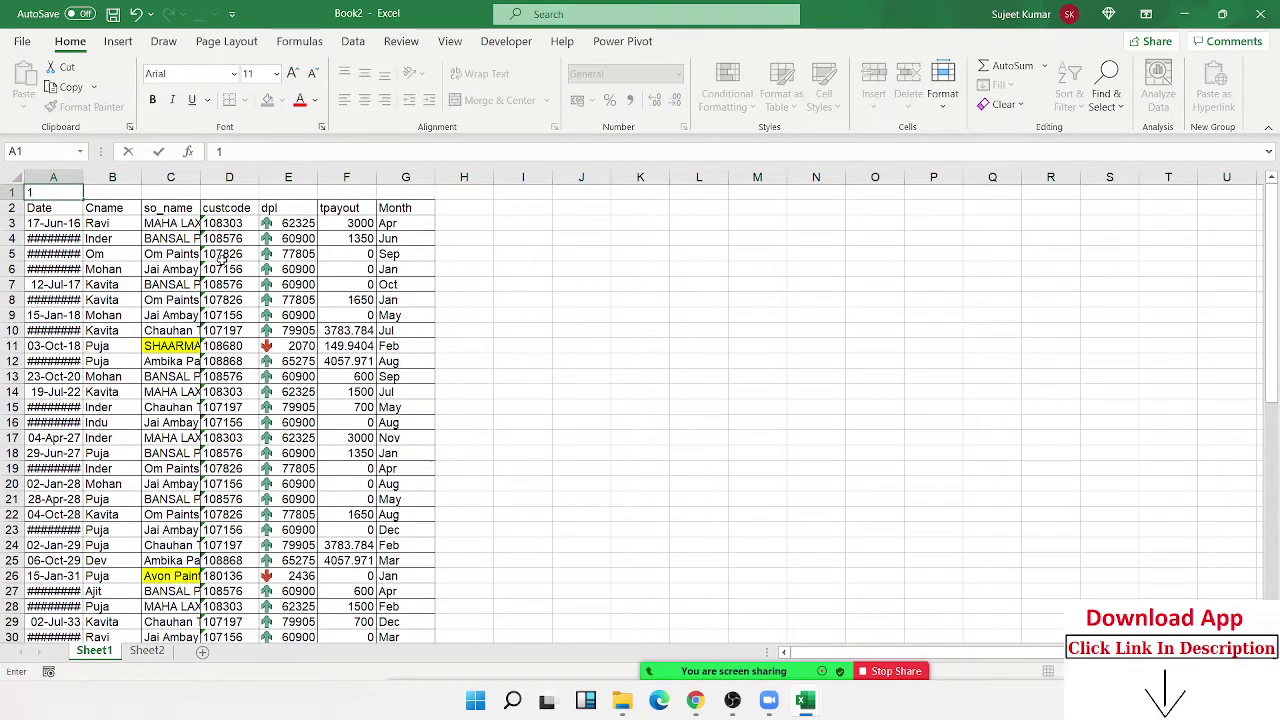
{"action": "key", "text": "Tab"}
{"action": "type", "text": "1"}
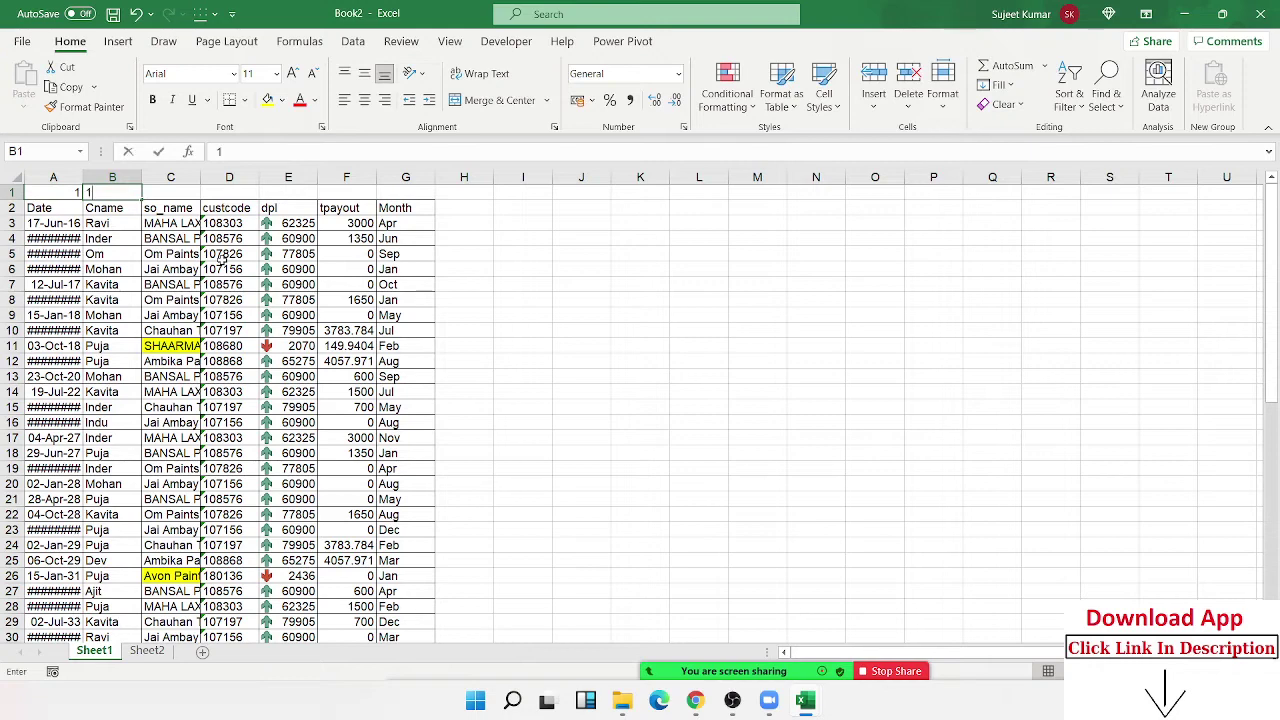
{"action": "key", "text": "Tab"}
{"action": "key", "text": "shift+Tab"}
{"action": "type", "text": "2"}
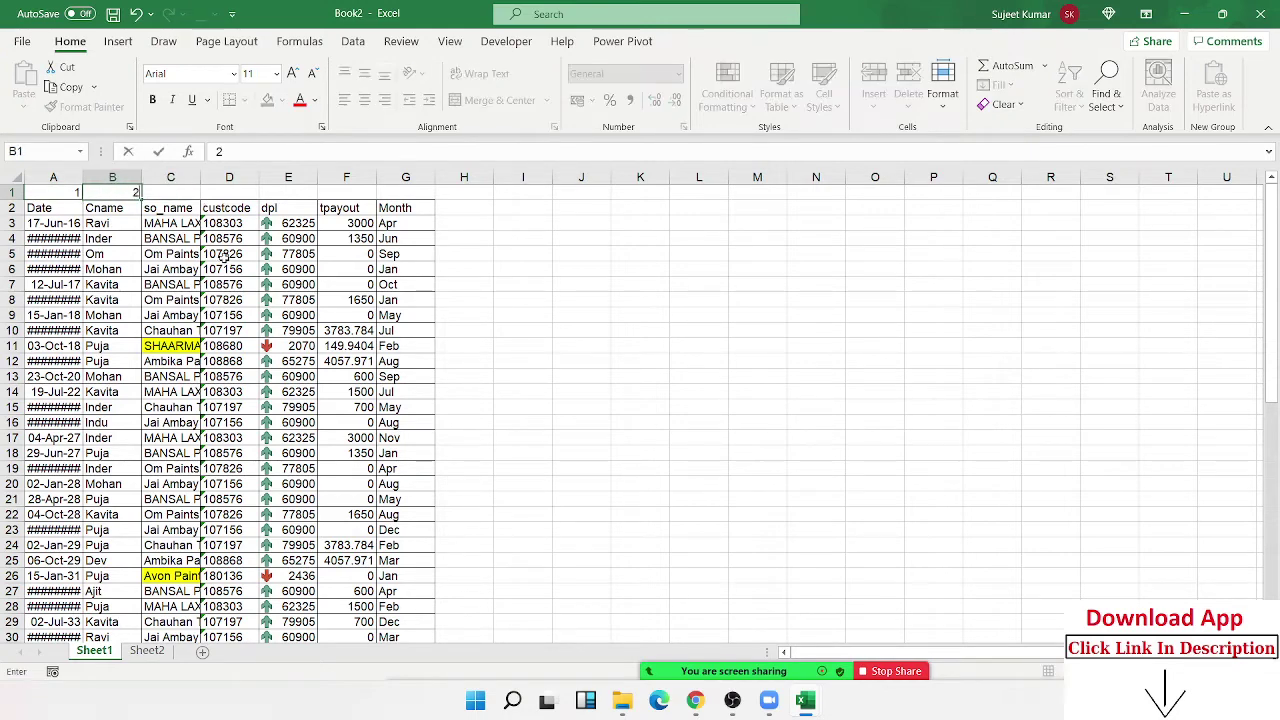
{"action": "key", "text": "Return"}
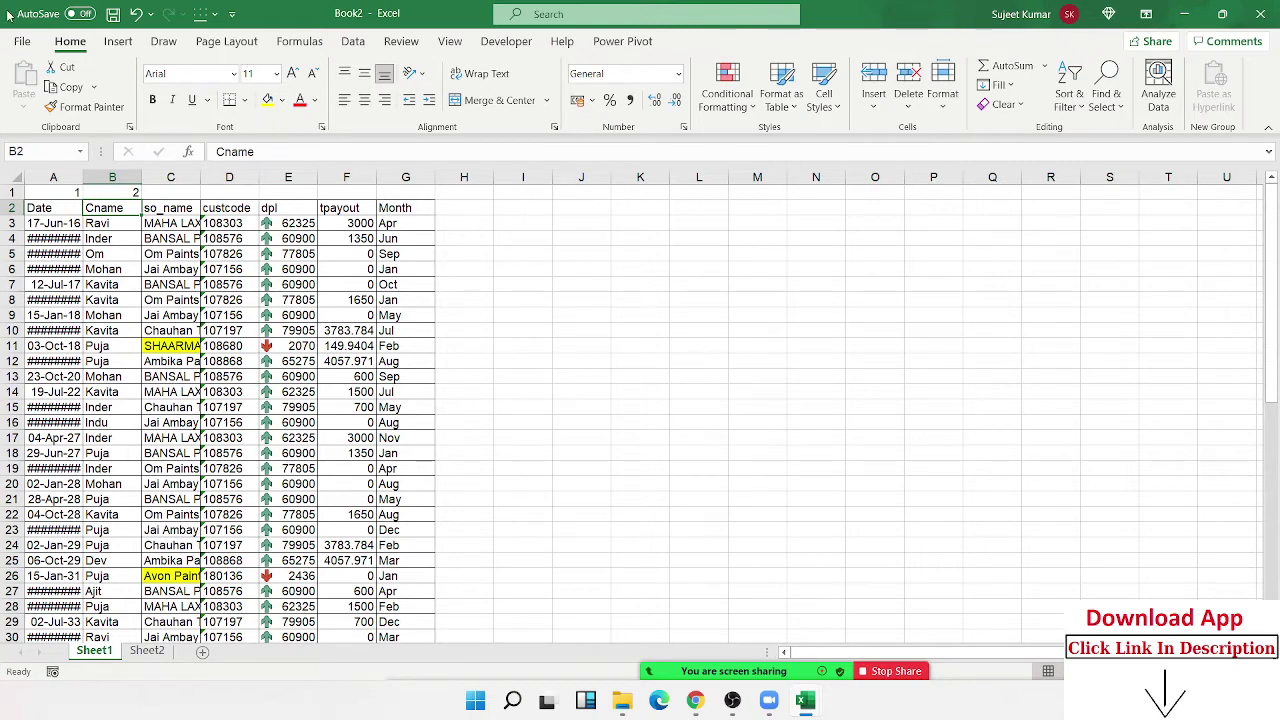
Copy the numbers 1–7 from A1:G1 into H1:N1.
{"action": "left_click", "coordinate": [58, 191]}
{"action": "left_click_drag", "start_coordinate": [58, 191], "coordinate": [416, 204]}
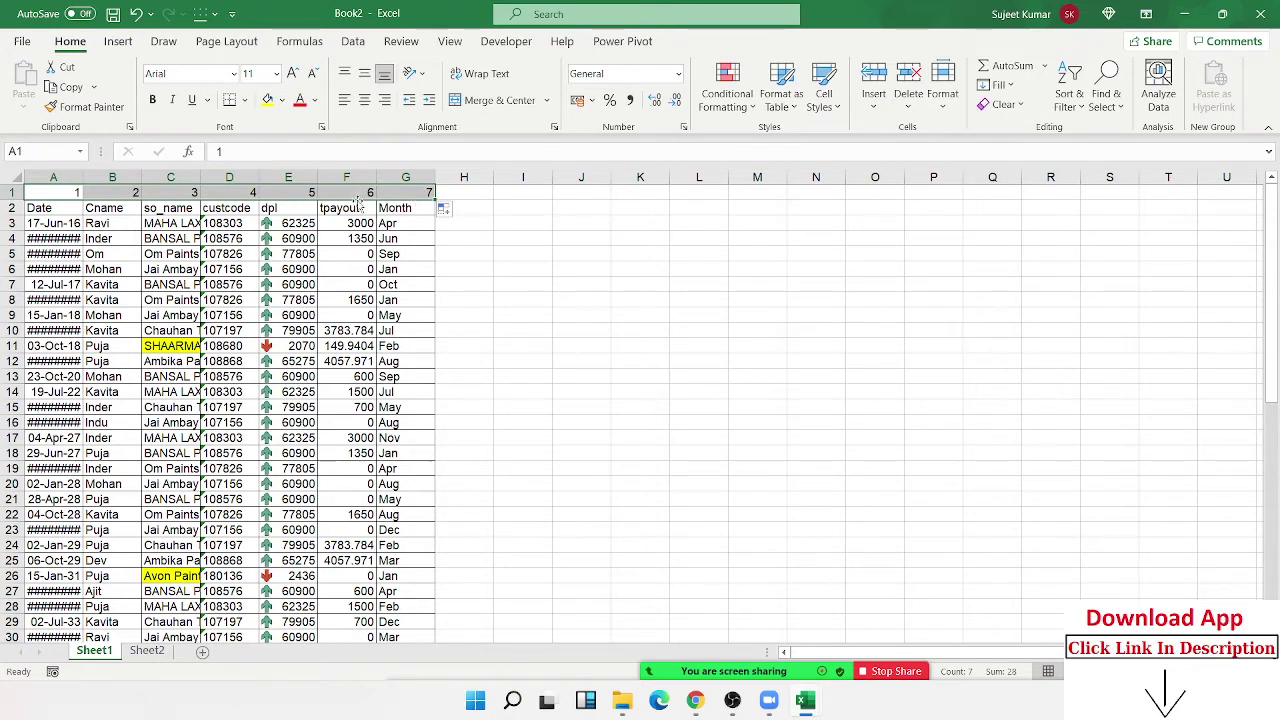
{"action": "key", "text": "ctrl+c"}
{"action": "left_click", "coordinate": [472, 194]}
{"action": "key", "text": "ctrl+v"}
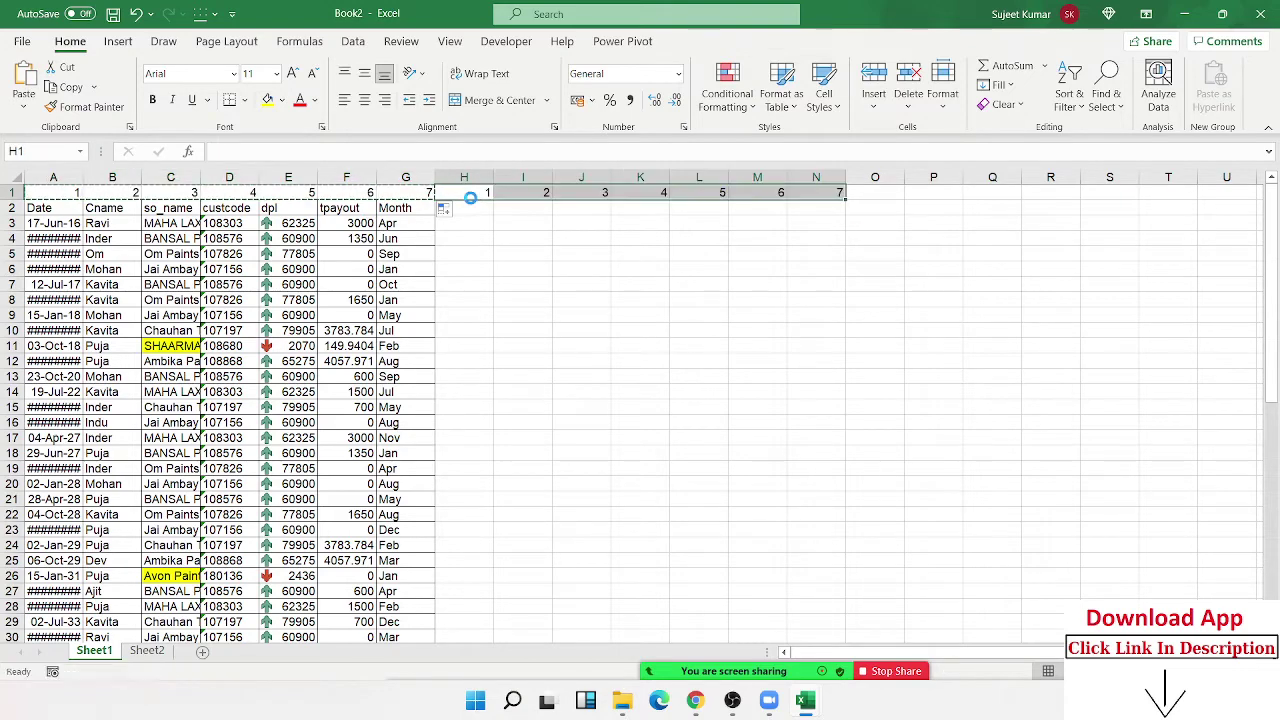
{"action": "key", "text": "Escape"}
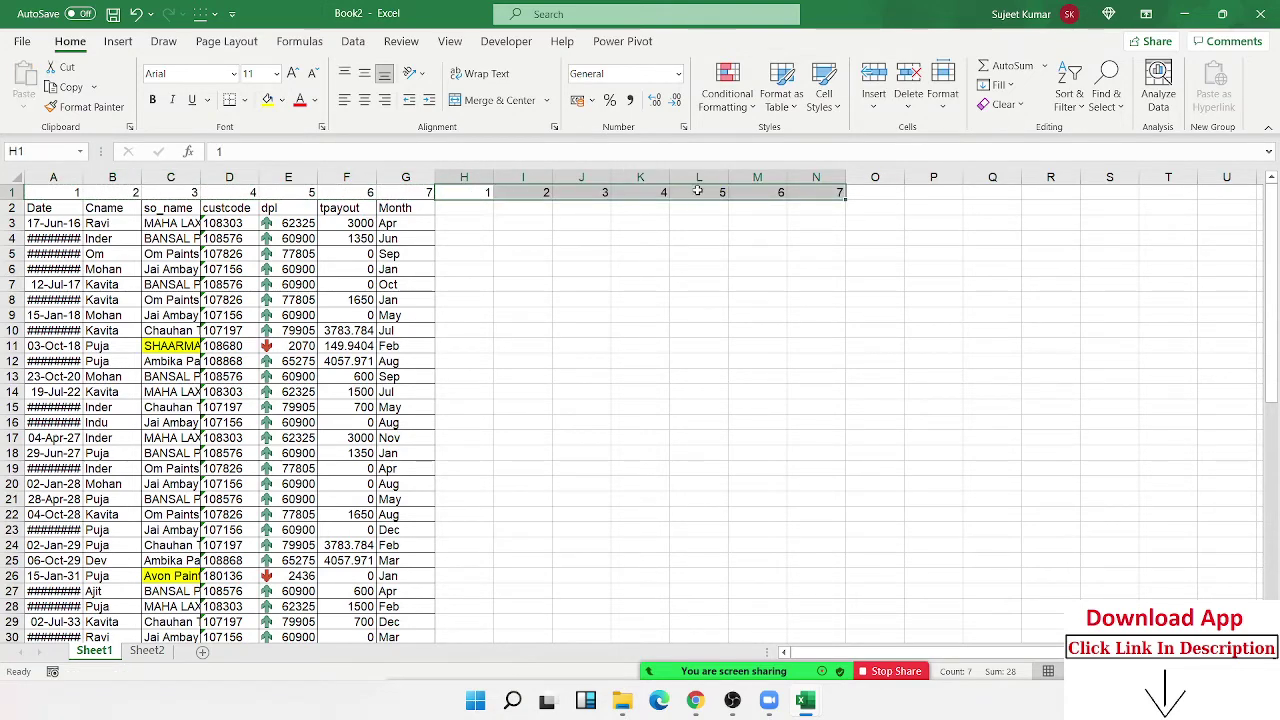
{"action": "left_click", "coordinate": [676, 236]}
Fill a % marker into every cell of H2:N2.
{"action": "left_click", "coordinate": [457, 211]}
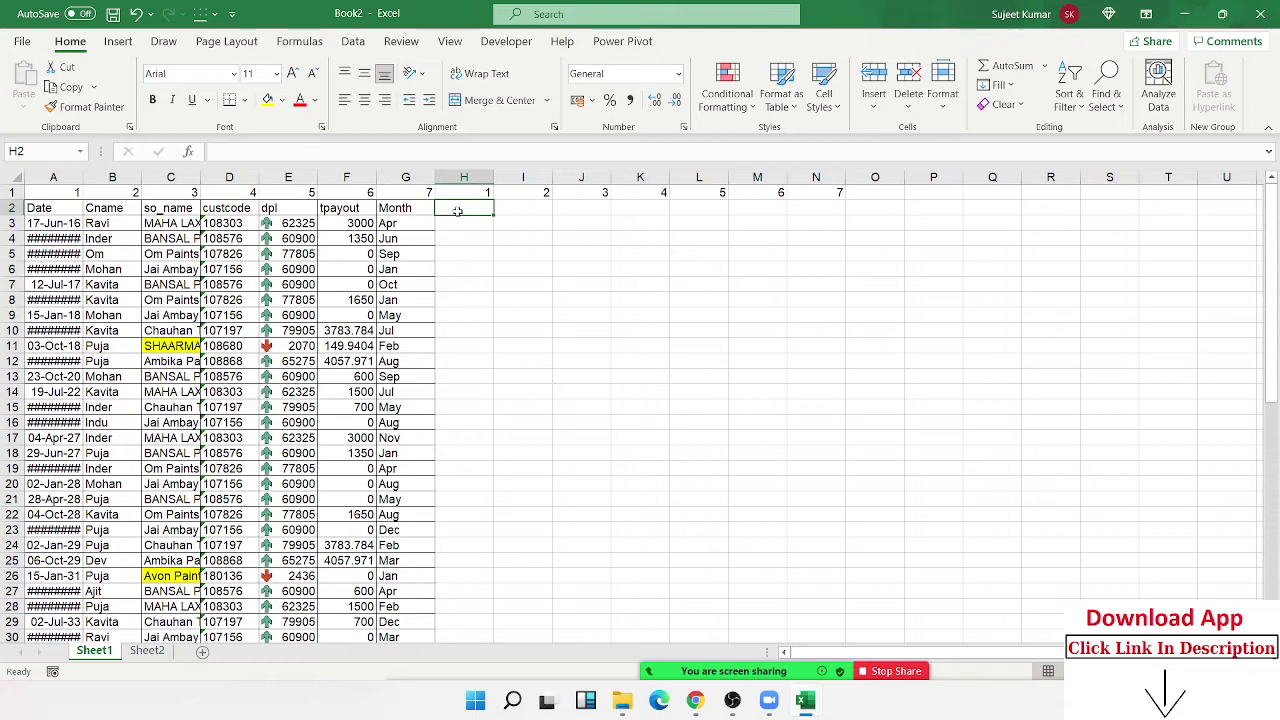
{"action": "type", "text": "%"}
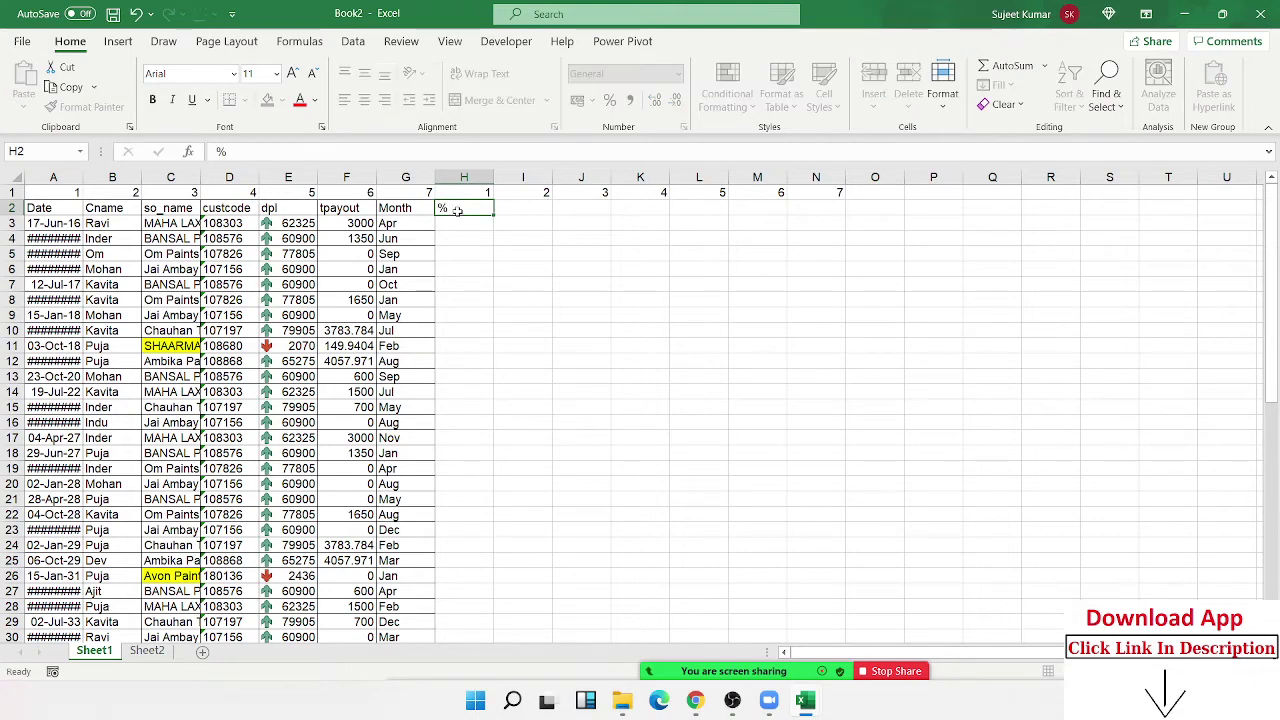
{"action": "mouse_move", "coordinate": [457, 211]}
{"action": "left_mouse_down"}
{"action": "mouse_move", "coordinate": [733, 190]}
{"action": "mouse_move", "coordinate": [807, 220]}
{"action": "left_mouse_up"}
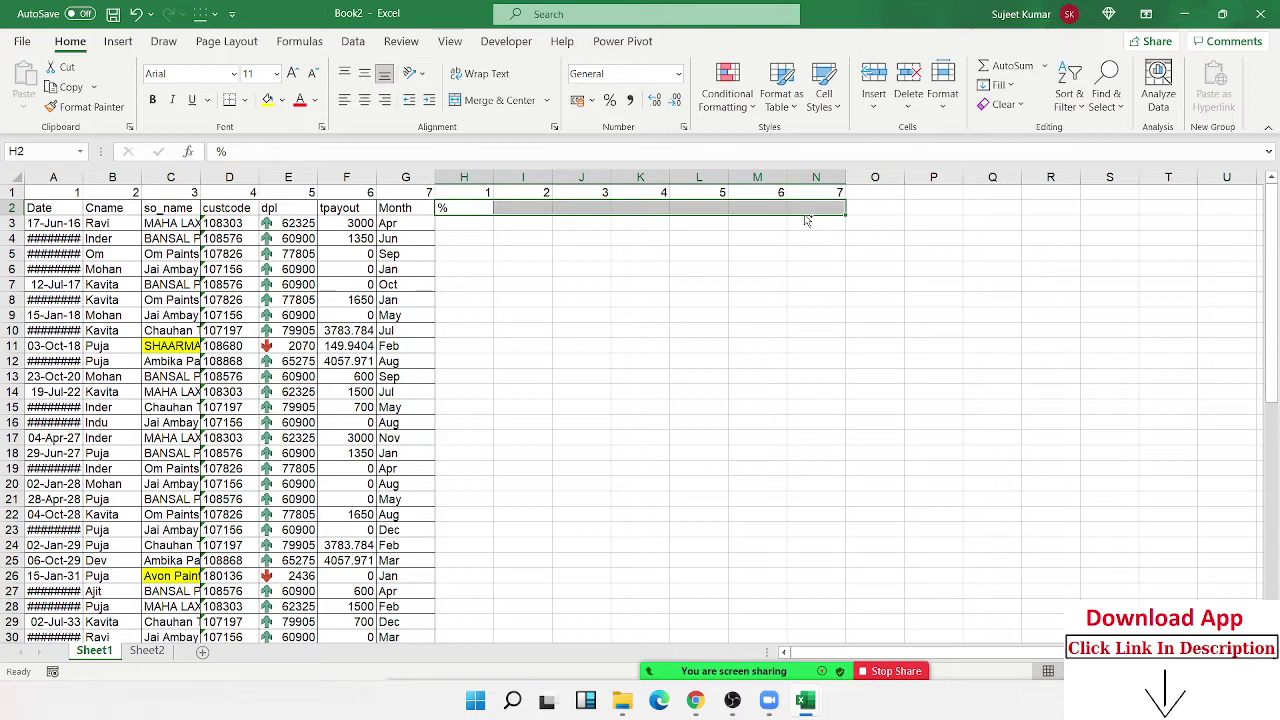
{"action": "key", "text": "ctrl+r"}
{"action": "left_click", "coordinate": [818, 194]}
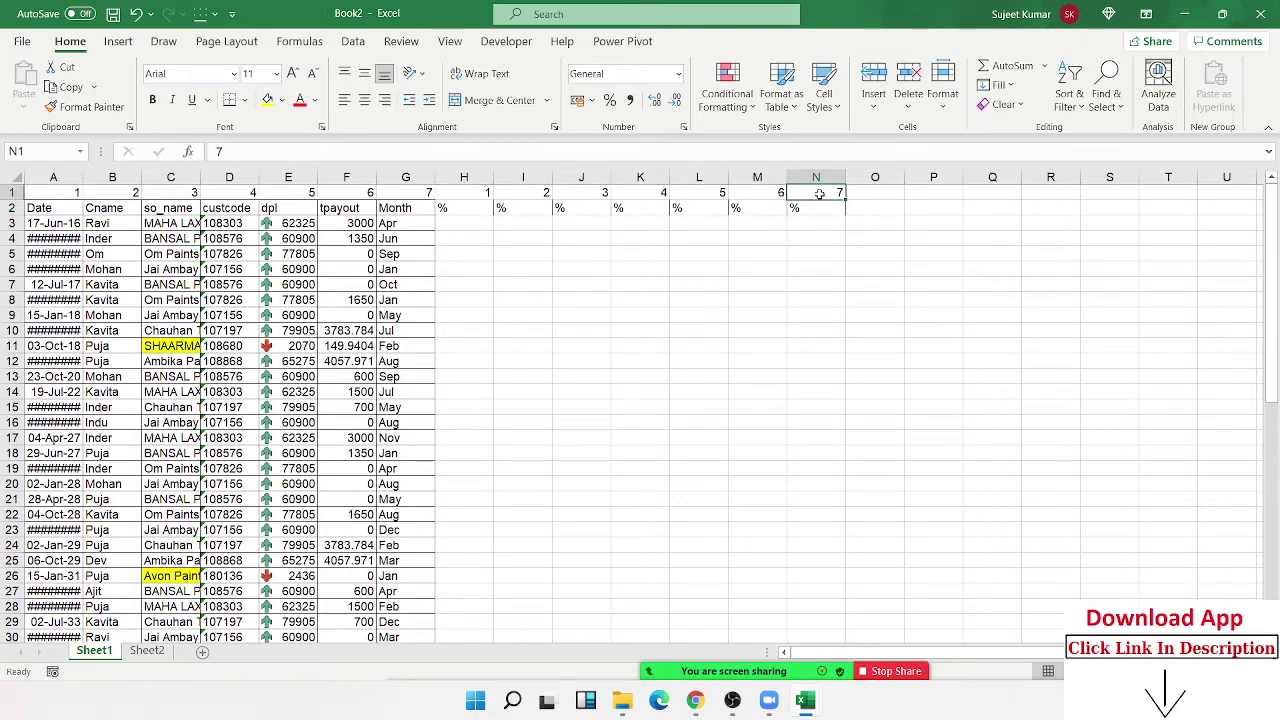
Select the whole data block from A1 across to column N and down to the last row.
{"action": "key", "text": "ctrl+shift+Left"}
{"action": "key", "text": "shift+Down"}
{"action": "key", "text": "ctrl+shift+Down"}
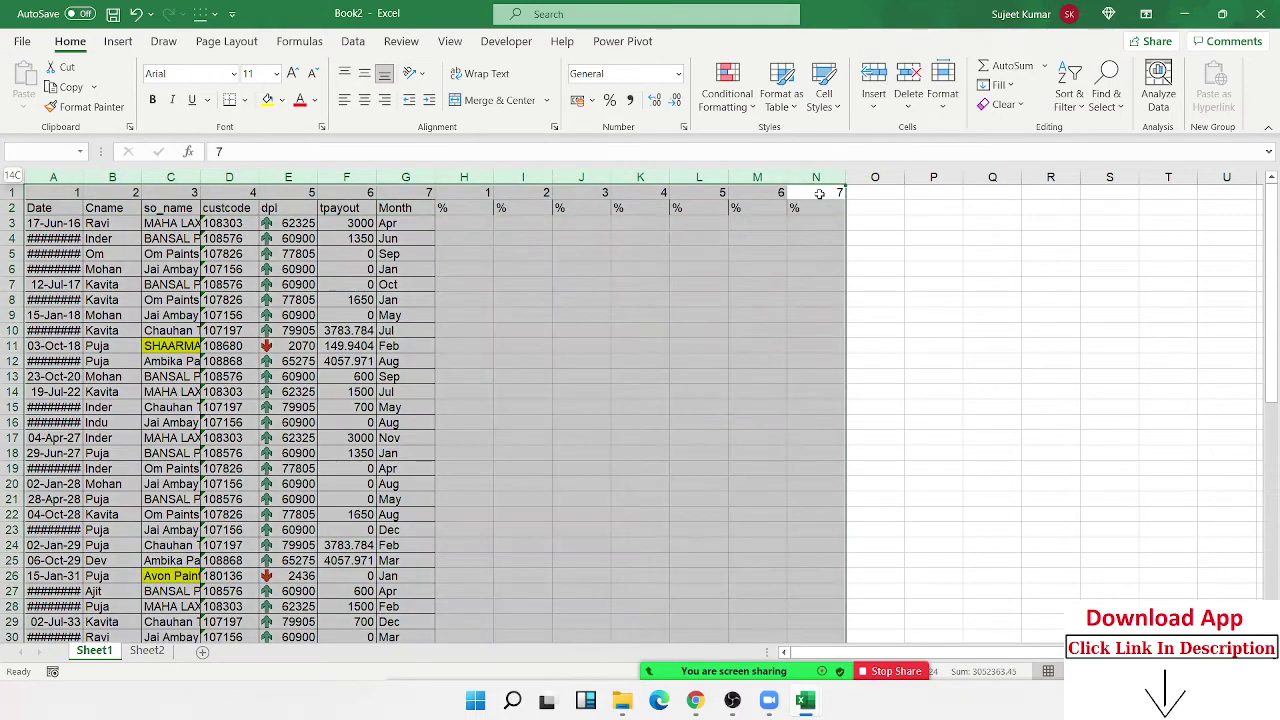
{"action": "key", "text": "ctrl+shift+Up"}
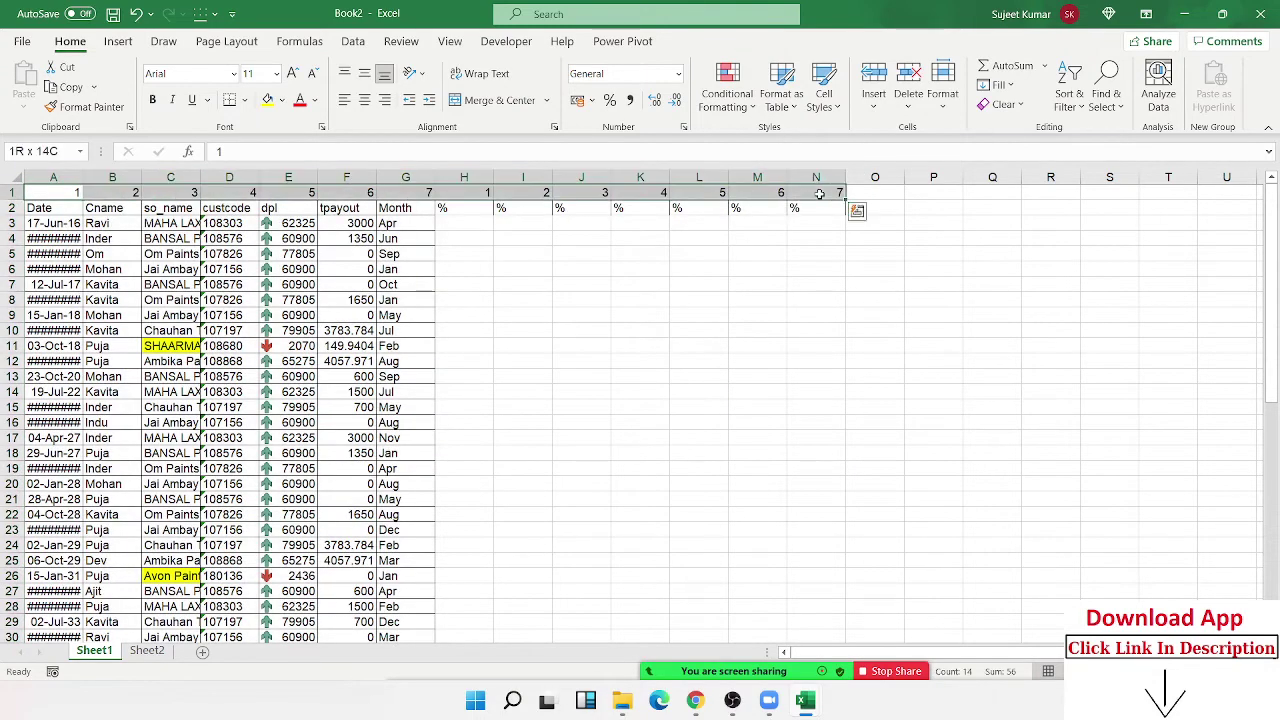
{"action": "key", "text": "ctrl+shift+Down"}
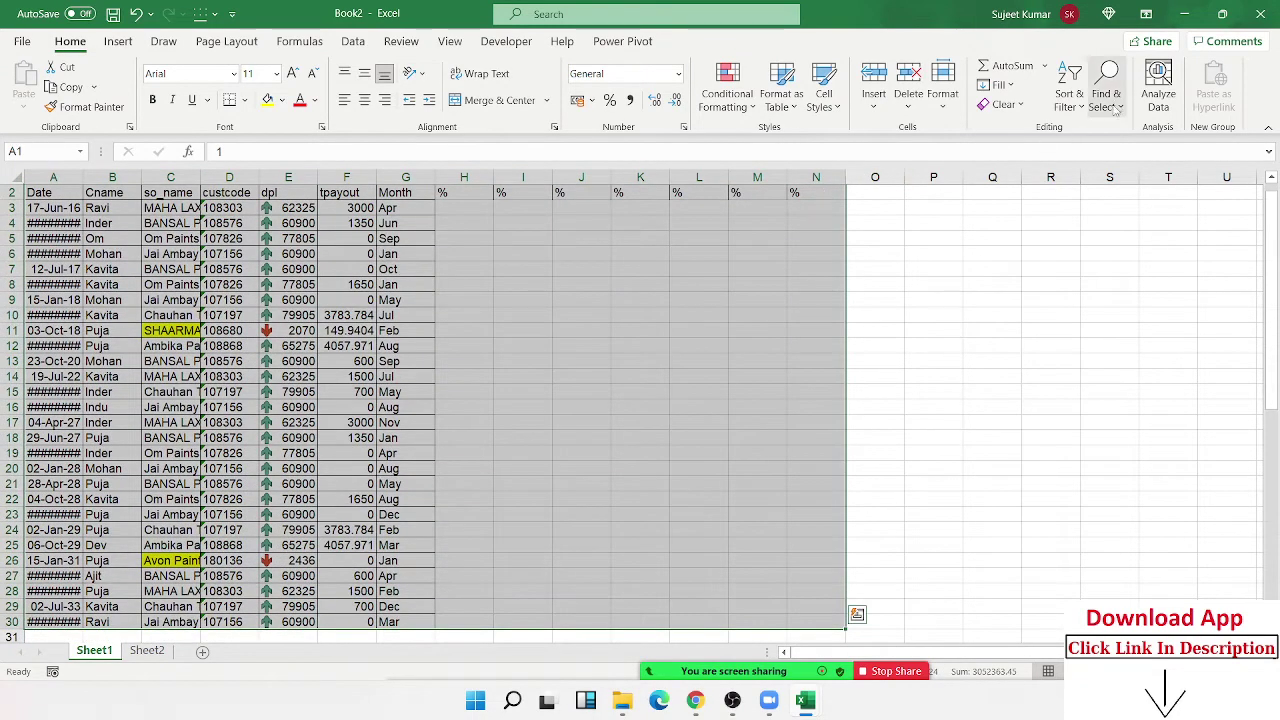
Custom Sort left to right by Row 1, smallest to largest, placing a % column after each data column.
{"action": "left_click", "coordinate": [1069, 100]}
{"action": "left_click", "coordinate": [1109, 180]}
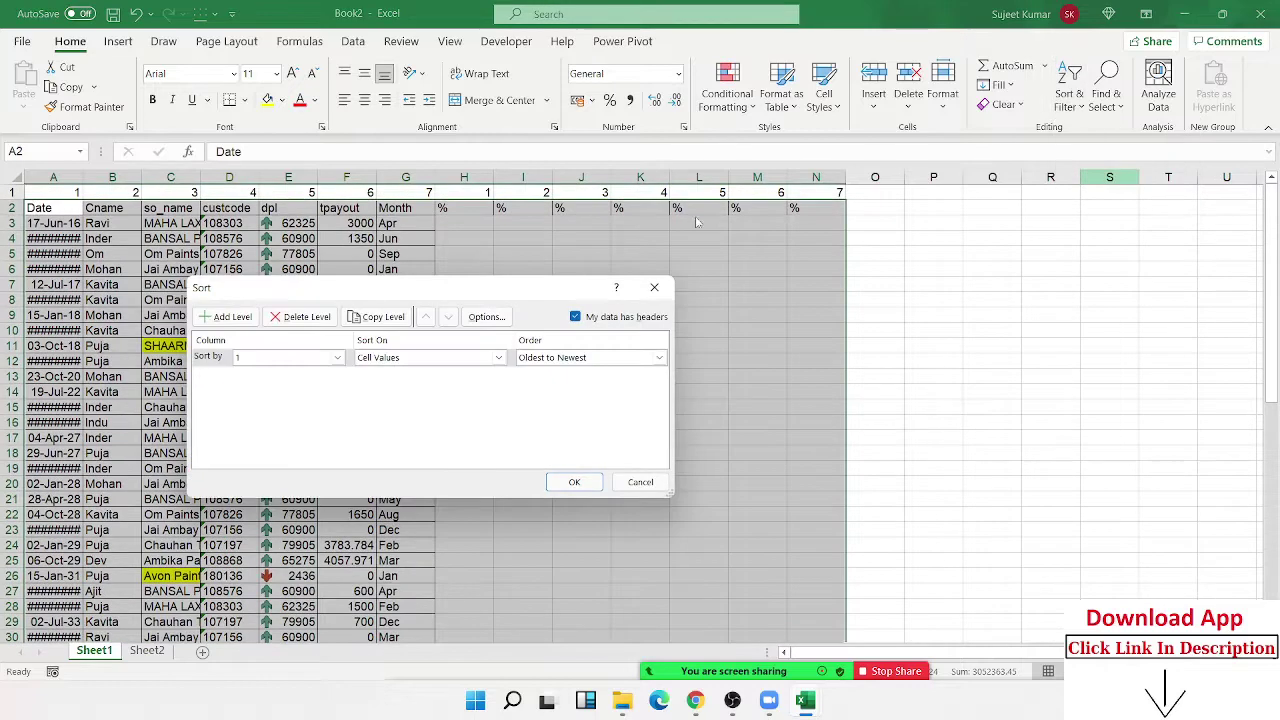
{"action": "left_click", "coordinate": [292, 358]}
{"action": "left_click", "coordinate": [292, 371]}
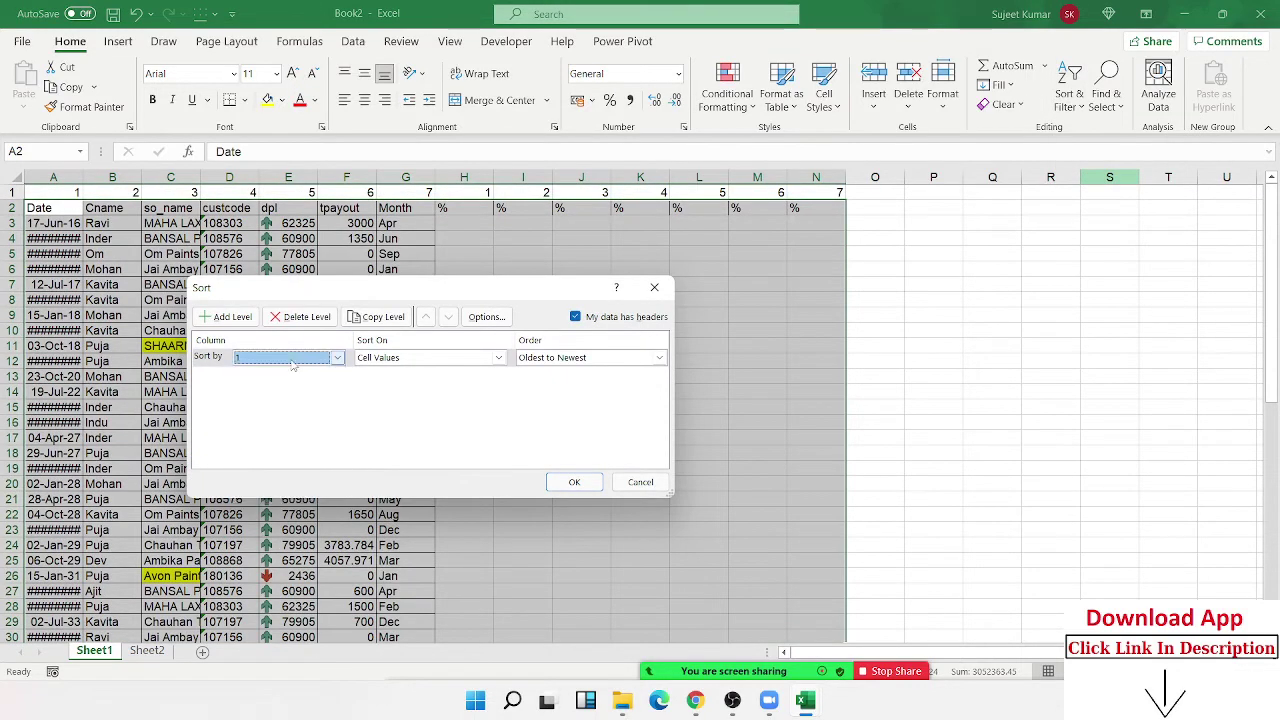
{"action": "left_click", "coordinate": [486, 317]}
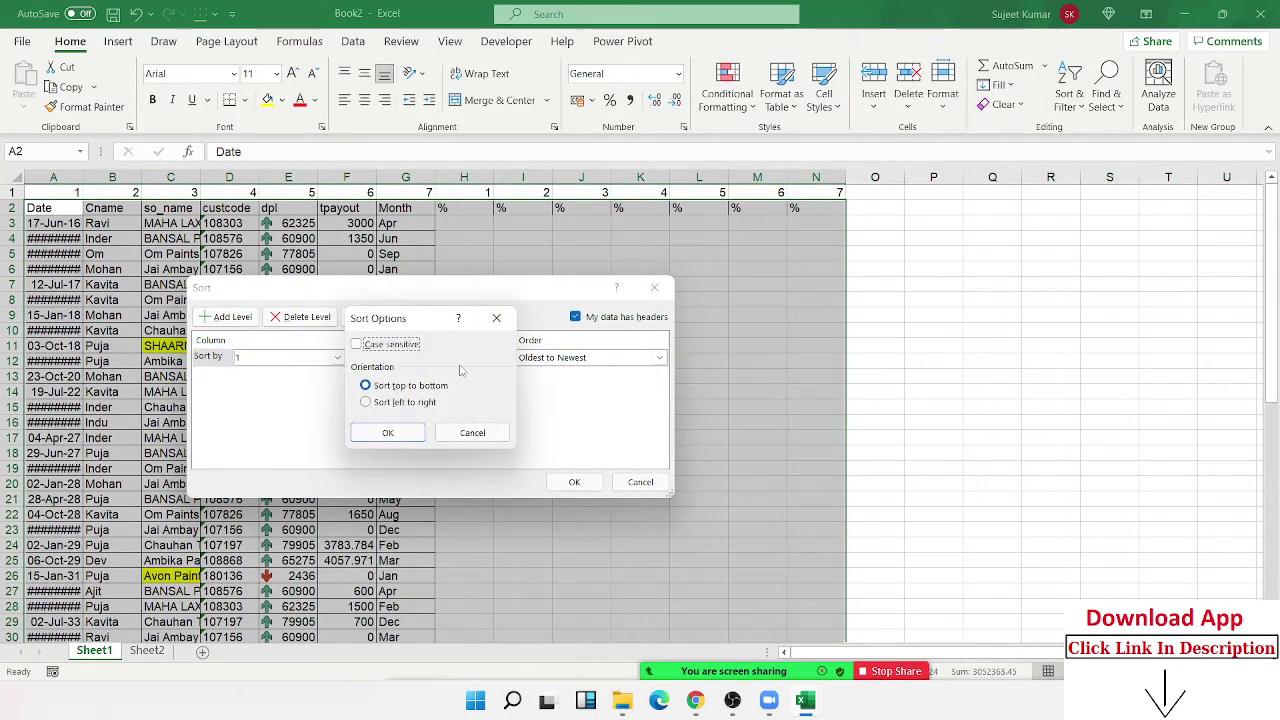
{"action": "left_click", "coordinate": [365, 401]}
{"action": "left_click", "coordinate": [388, 432]}
{"action": "left_click", "coordinate": [297, 358]}
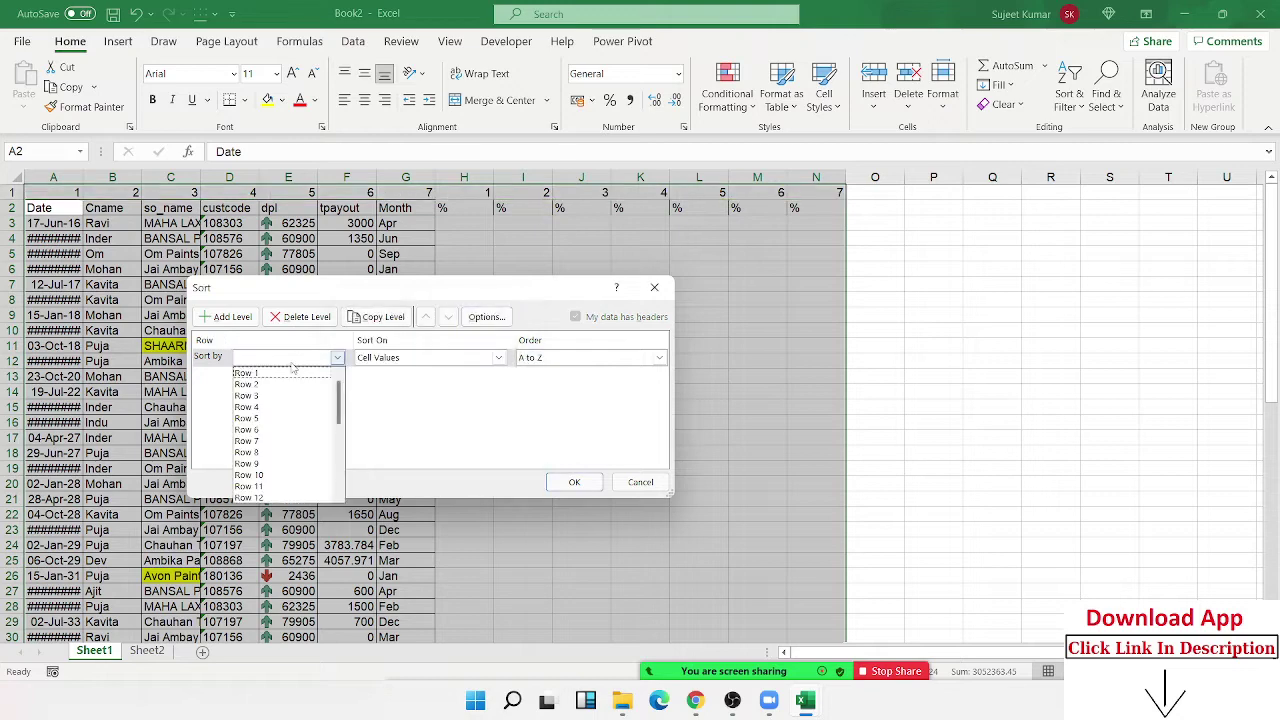
{"action": "left_click", "coordinate": [287, 372]}
{"action": "left_click", "coordinate": [569, 484]}
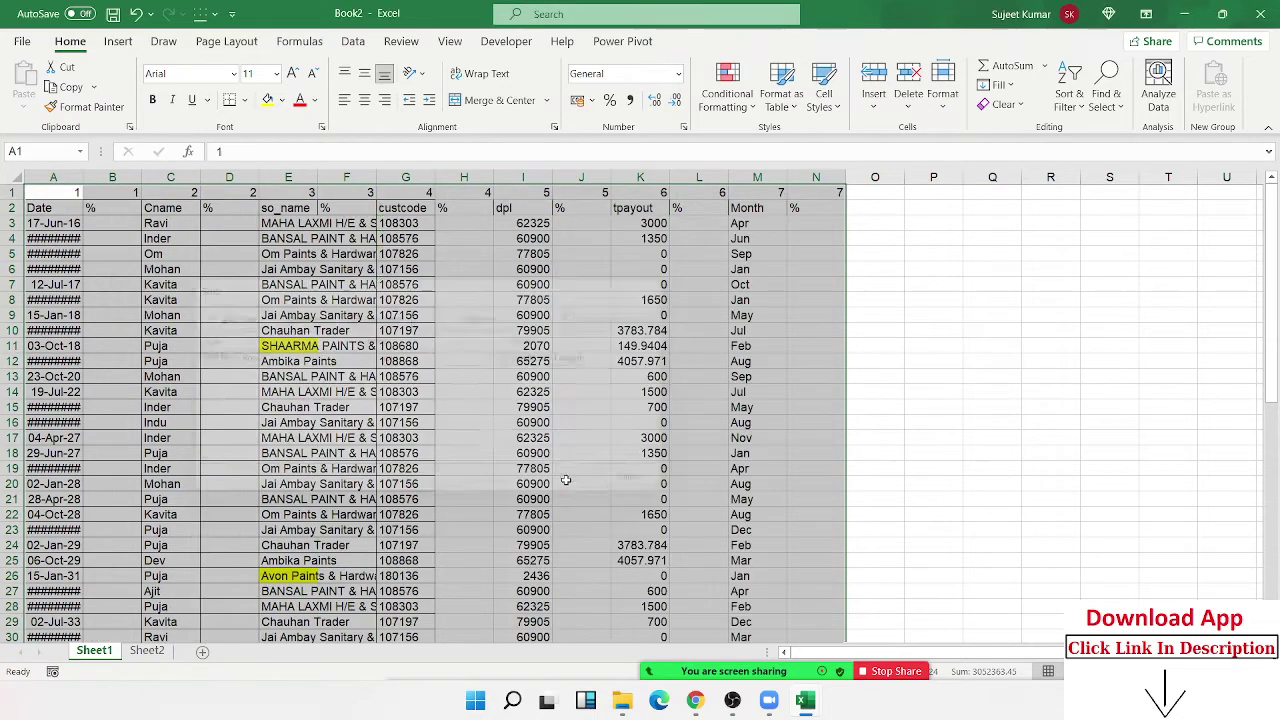
{"action": "left_click", "coordinate": [455, 410]}
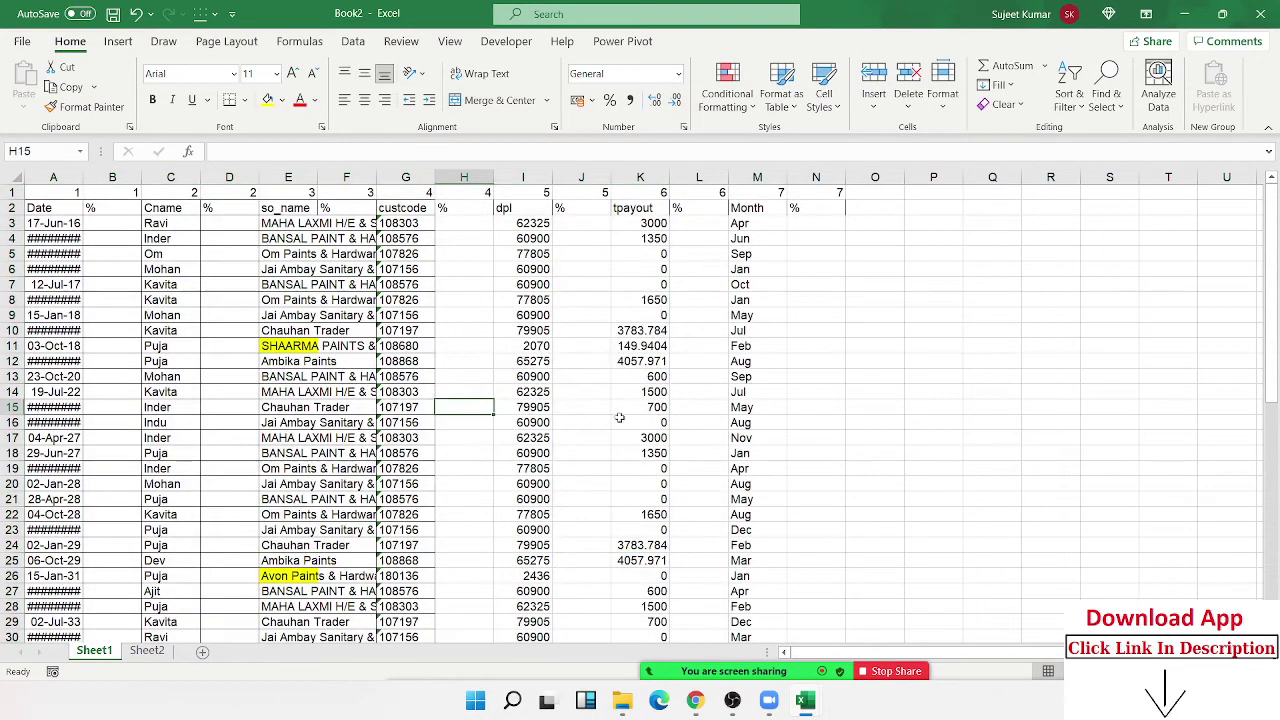
{"action": "left_click", "coordinate": [12, 192]}
Delete the numbering row 1 and close Book2 with Don't Save.
{"action": "key", "text": "ctrl+minus"}
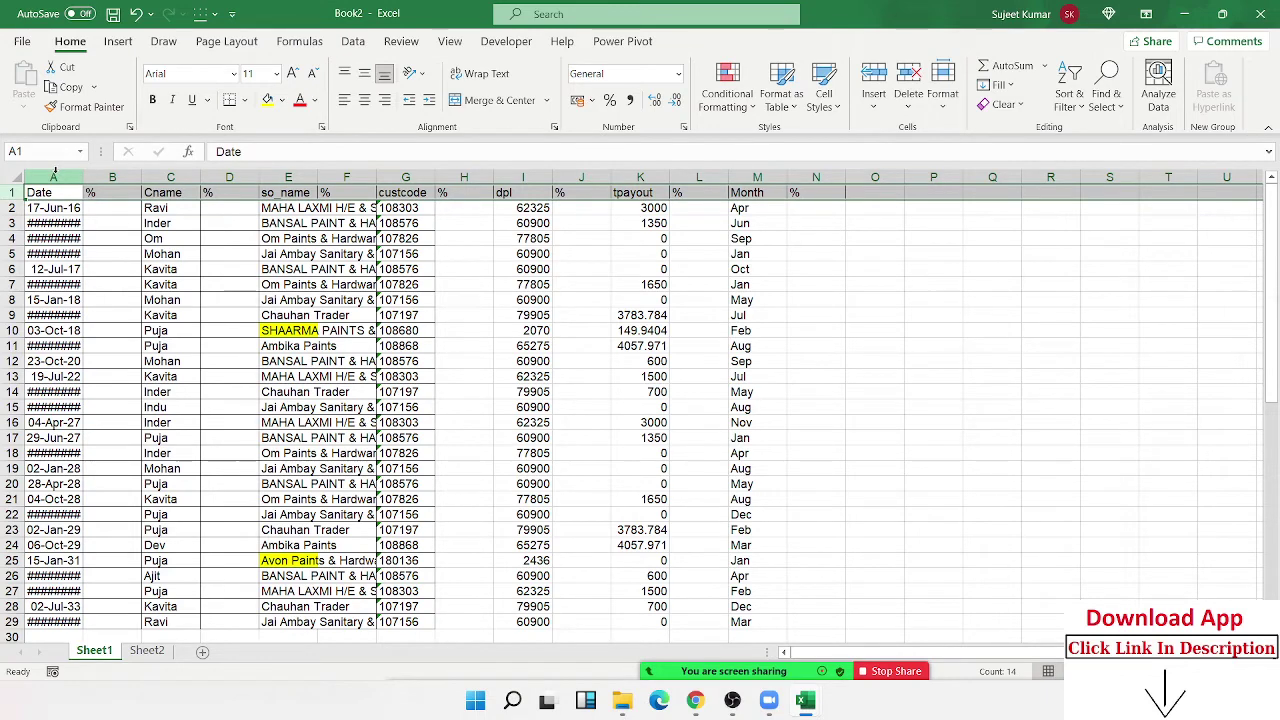
{"action": "left_click", "coordinate": [719, 243]}
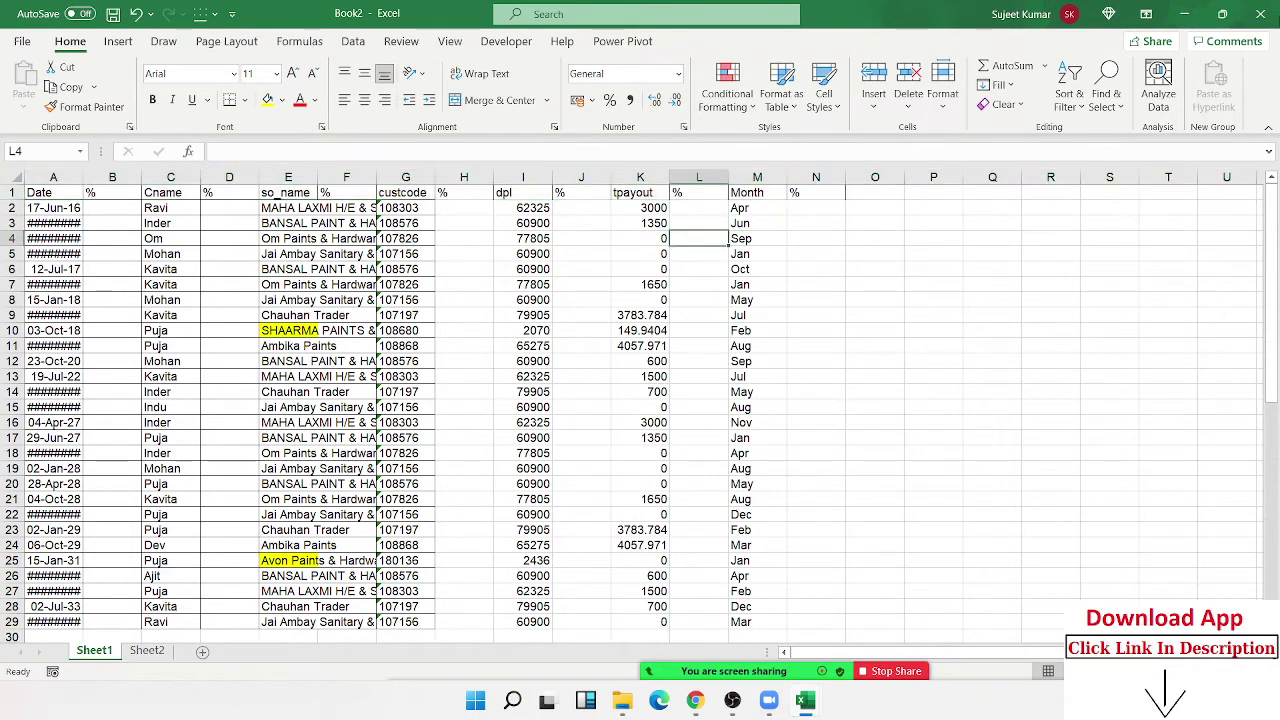
{"action": "left_click", "coordinate": [1270, 18]}
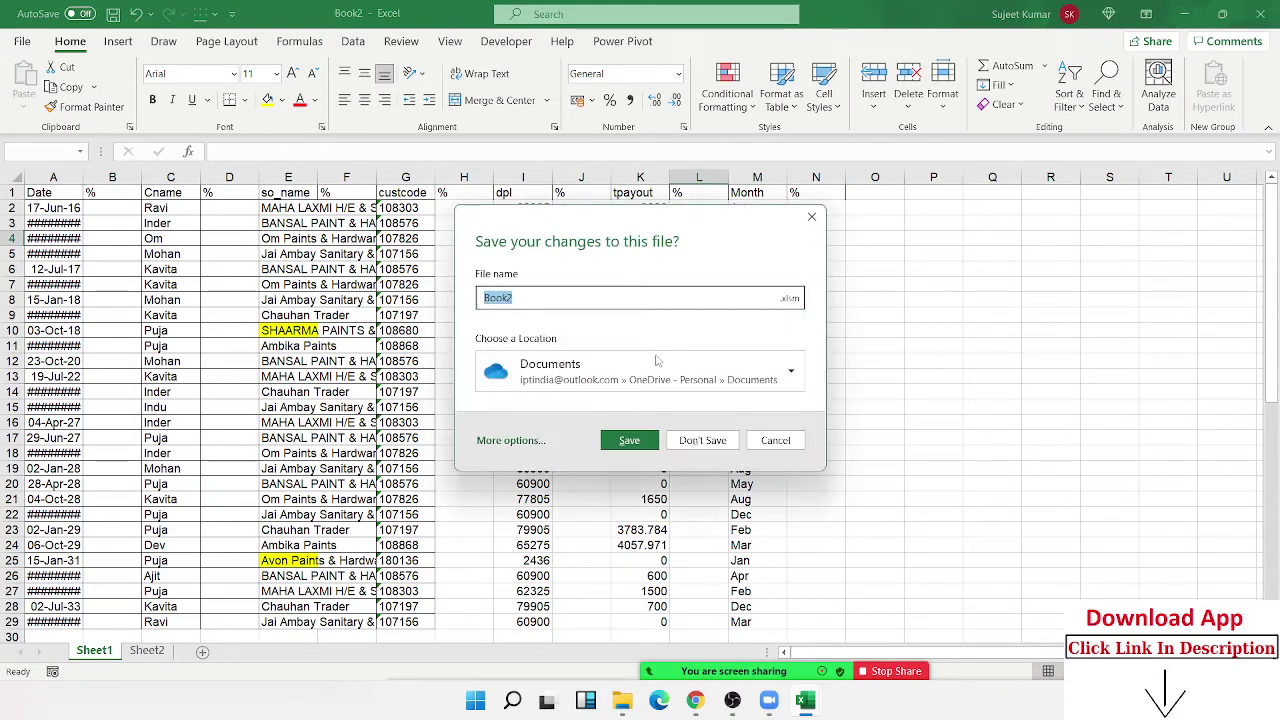
{"action": "left_click", "coordinate": [700, 440]}
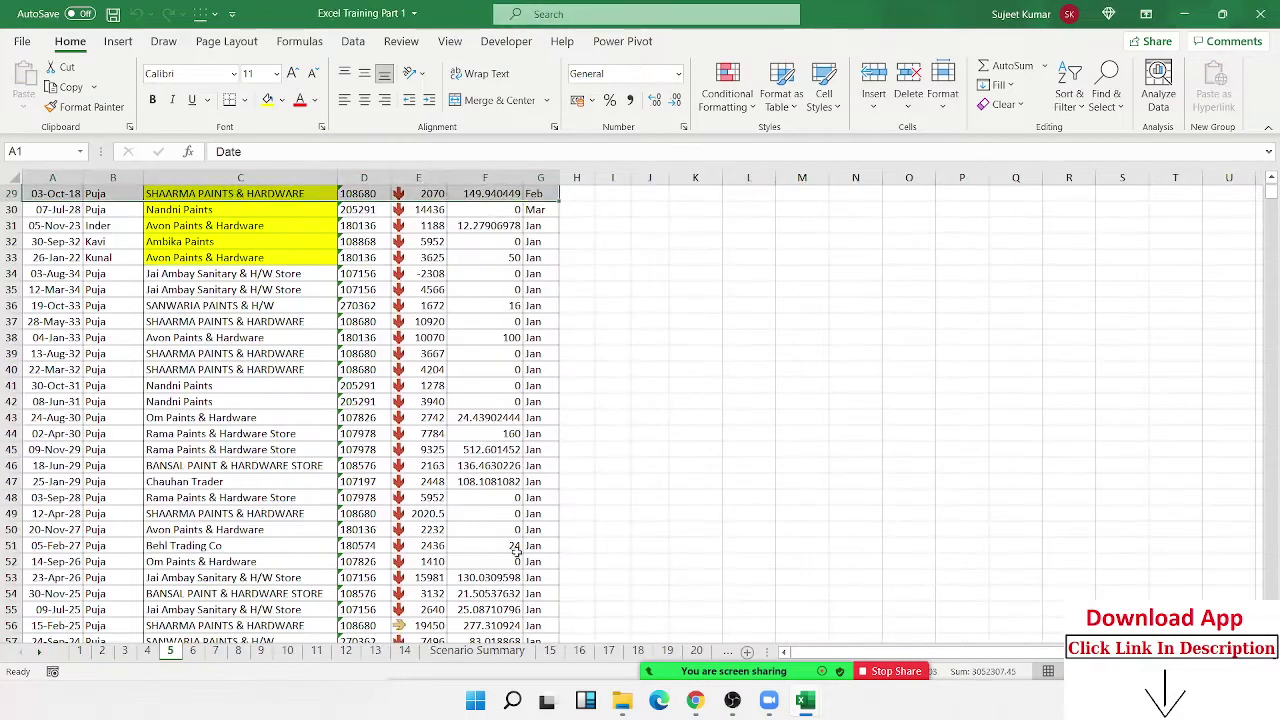
On sheet 6, dismiss the Create Table prompt and turn AutoFilter on for the headers.
{"action": "left_click", "coordinate": [200, 657]}
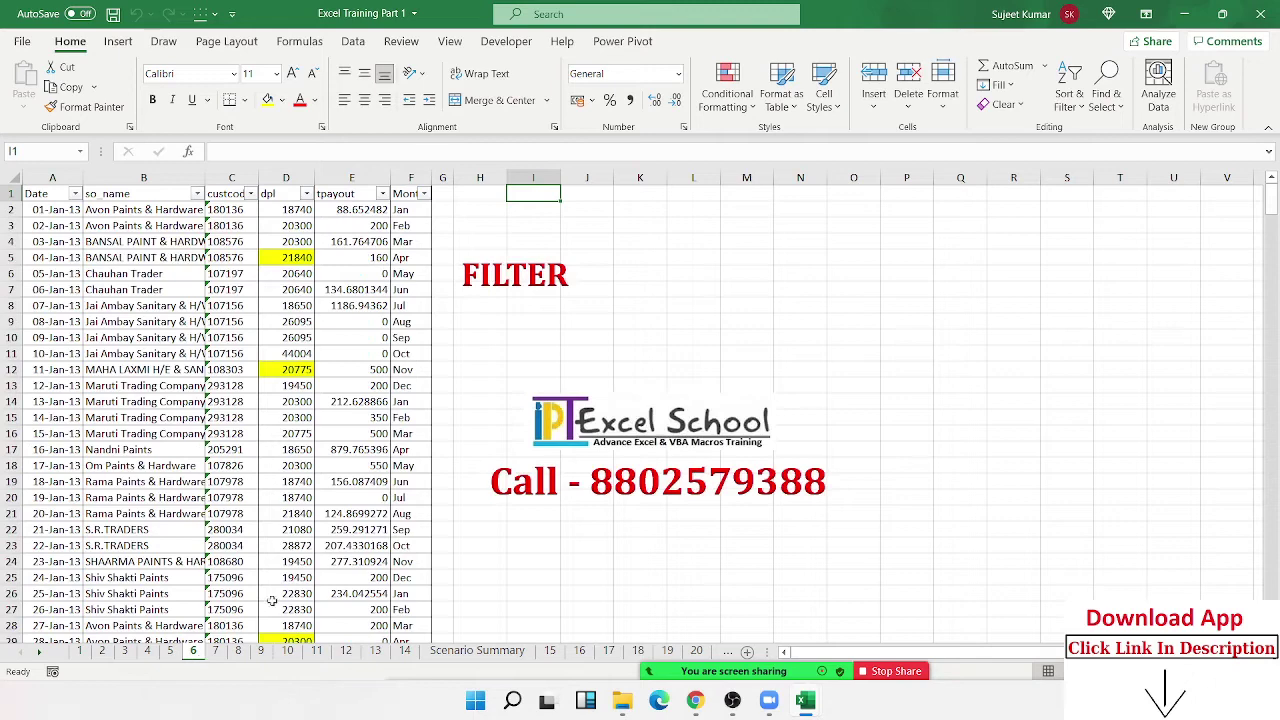
{"action": "left_click", "coordinate": [67, 208]}
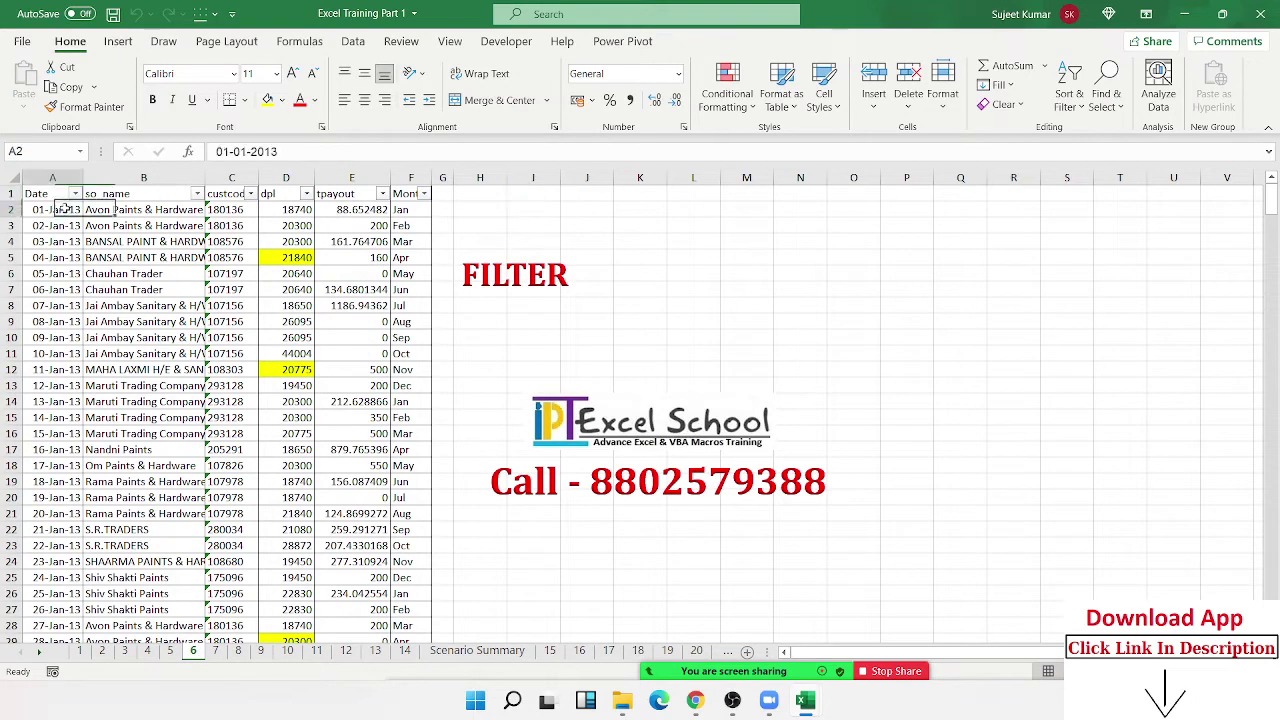
{"action": "key", "text": "ctrl+t"}
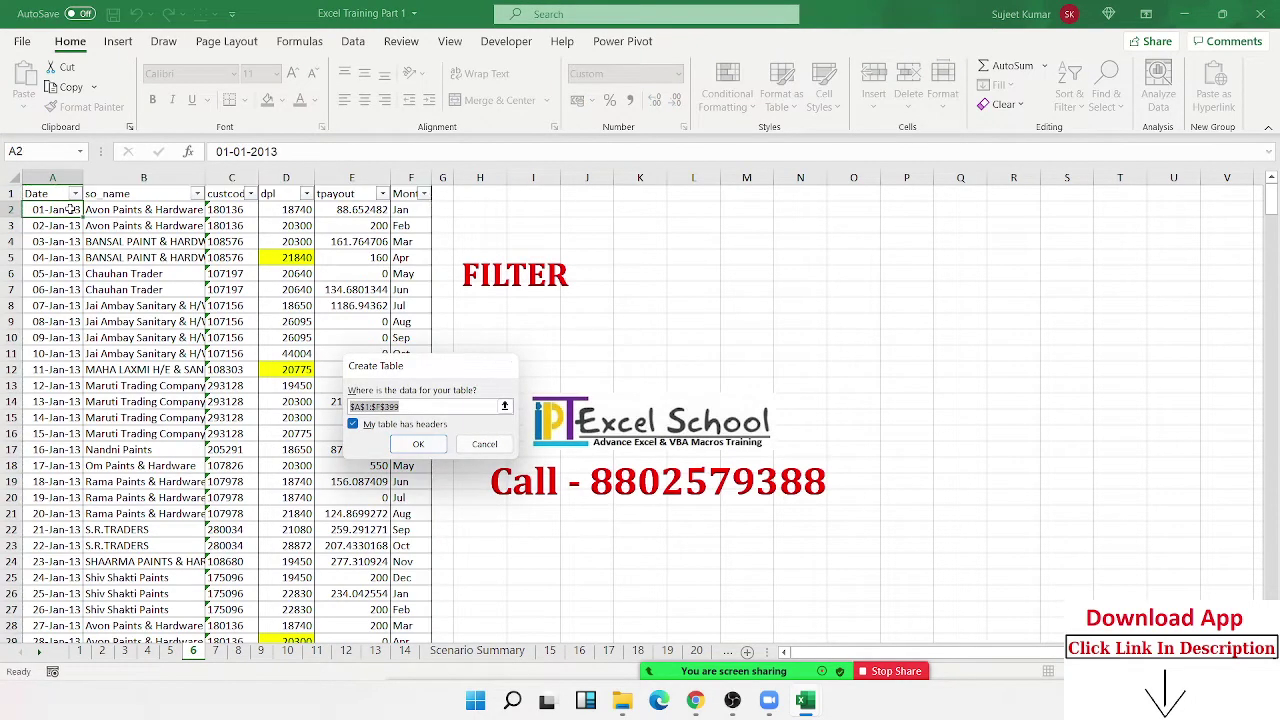
{"action": "key", "text": "Escape"}
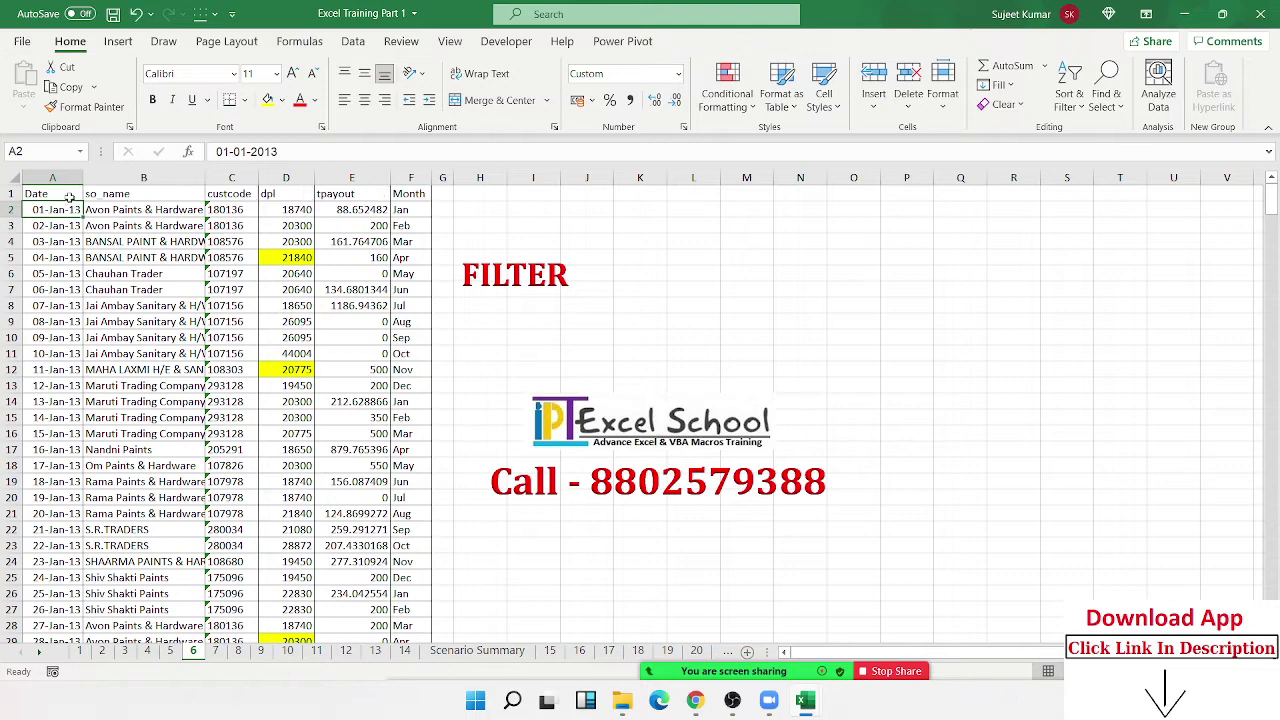
{"action": "key", "text": "Up"}
{"action": "key", "text": "ctrl+shift+l"}
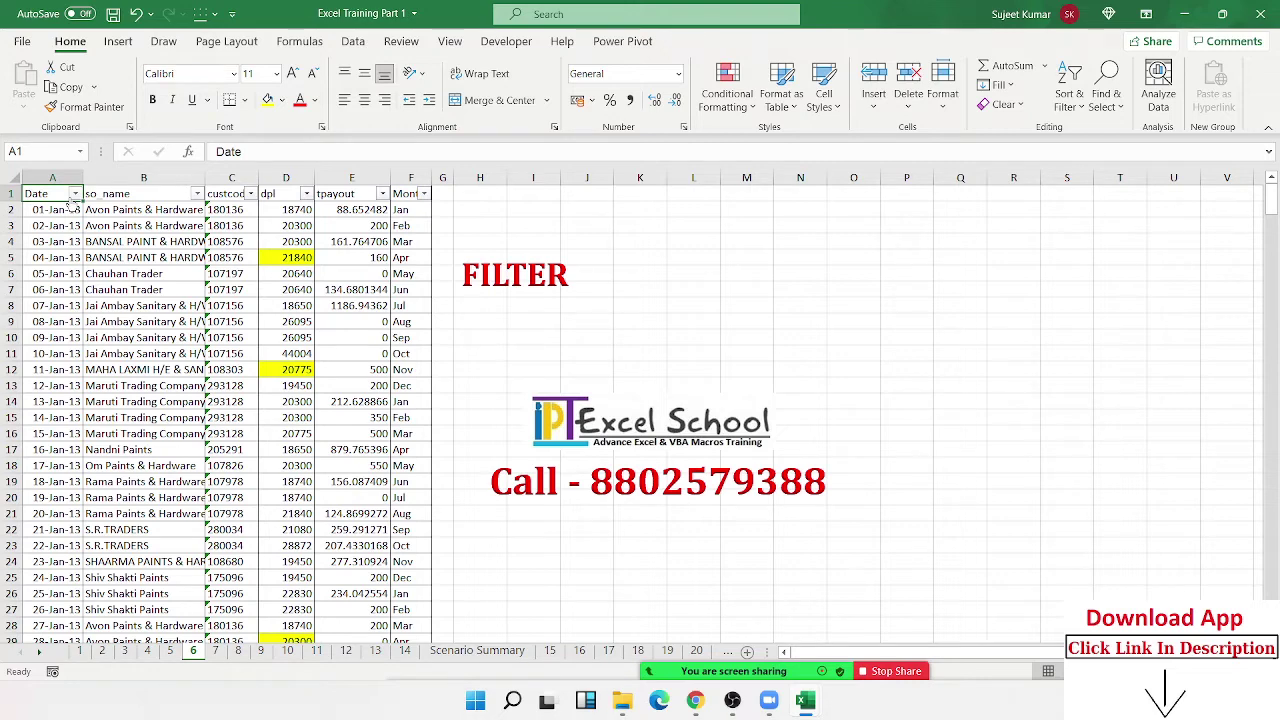
Select columns A to F of the sales table, then return to cell A2.
{"action": "left_click", "coordinate": [130, 284]}
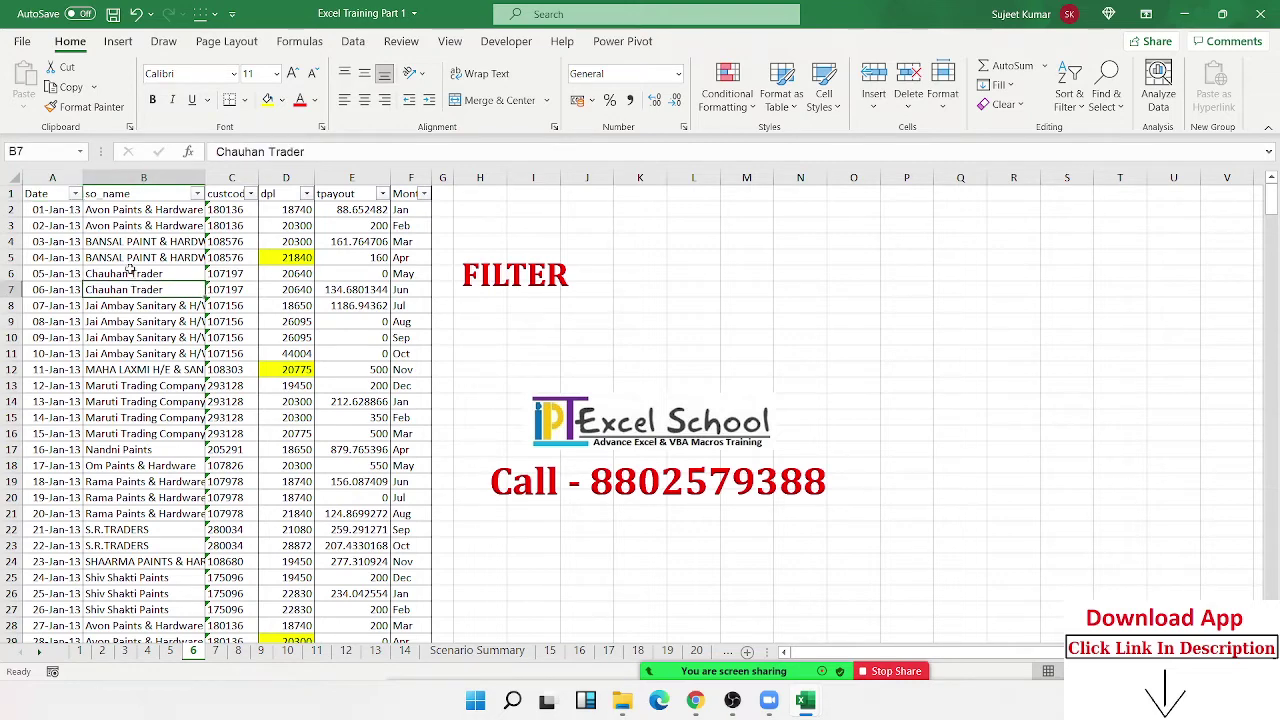
{"action": "left_click", "coordinate": [52, 177]}
{"action": "left_click_drag", "start_coordinate": [77, 177], "coordinate": [398, 200]}
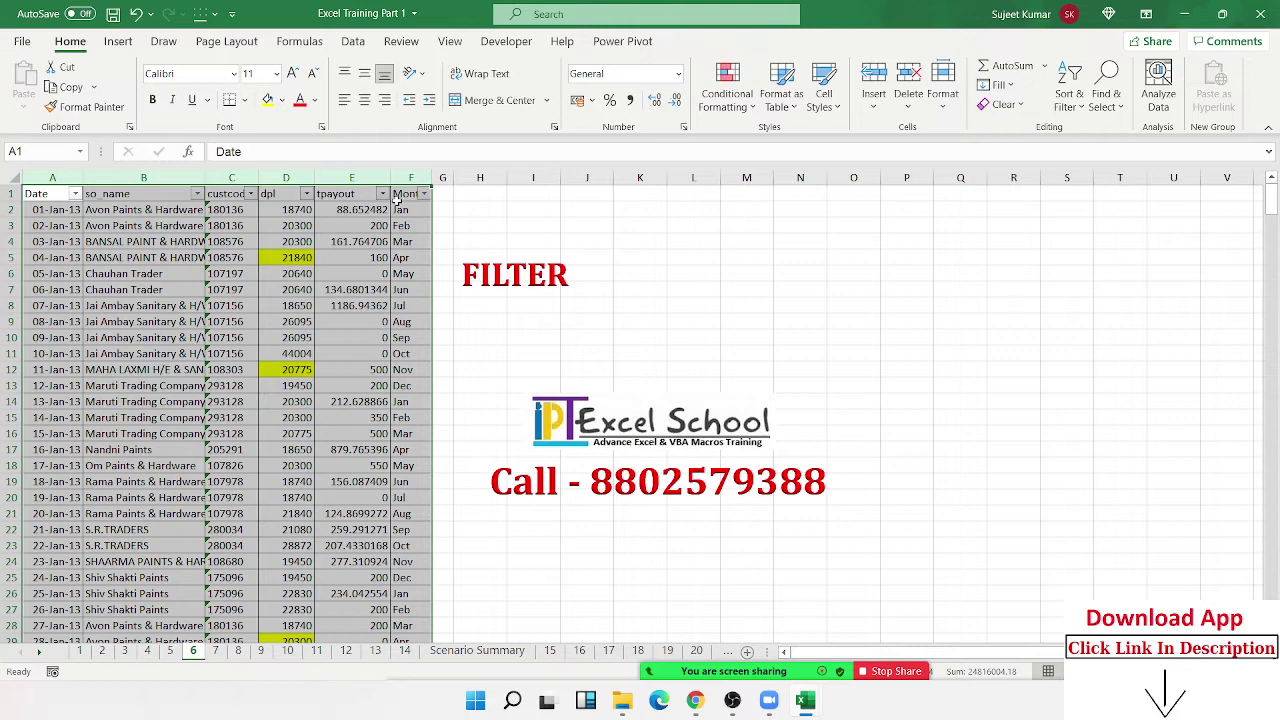
{"action": "left_click", "coordinate": [136, 266]}
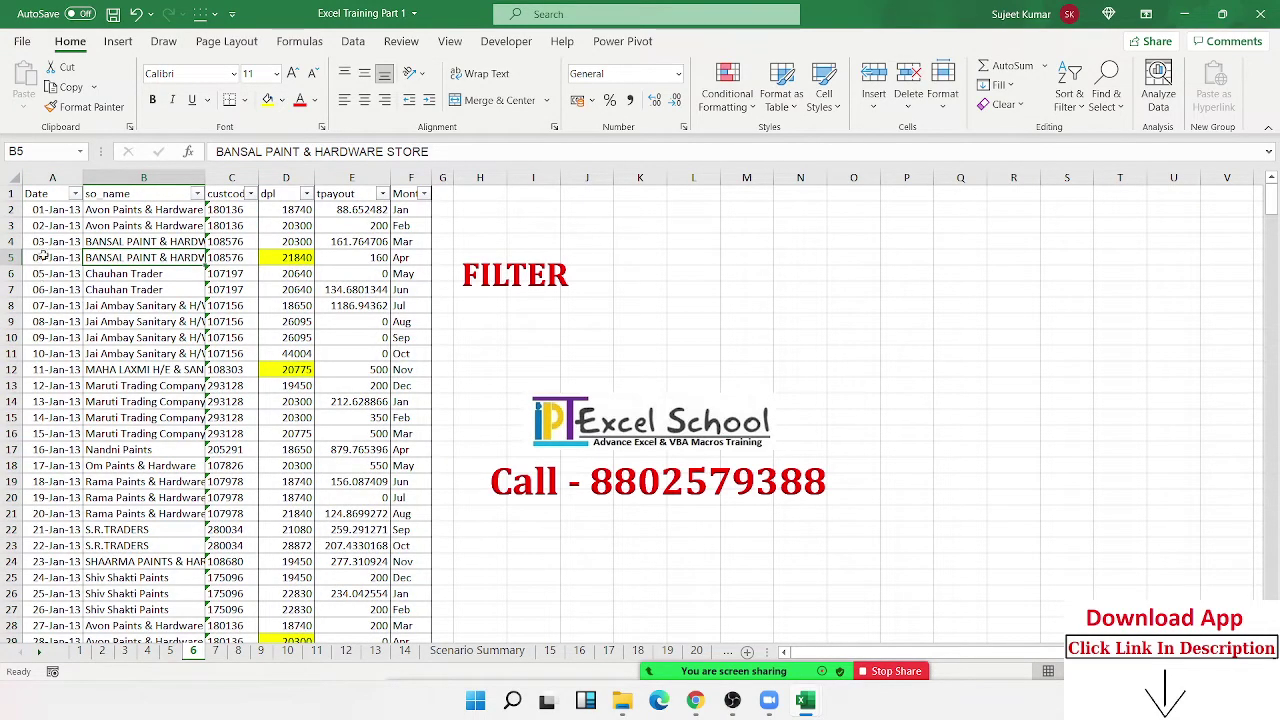
{"action": "left_click", "coordinate": [50, 211]}
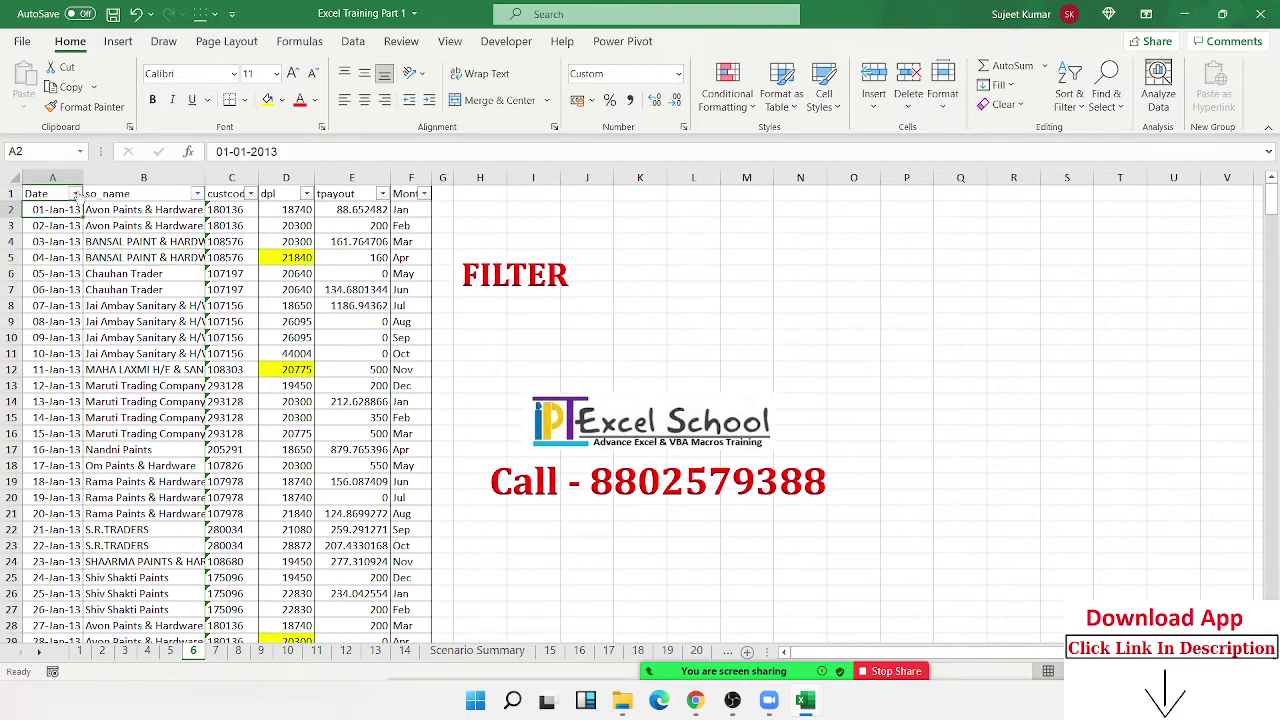
Browse the Date filter's 2013 months and All Dates in the Period options, then close it unchanged.
{"action": "left_click", "coordinate": [76, 194]}
{"action": "left_click", "coordinate": [76, 194]}
{"action": "left_click", "coordinate": [143, 241]}
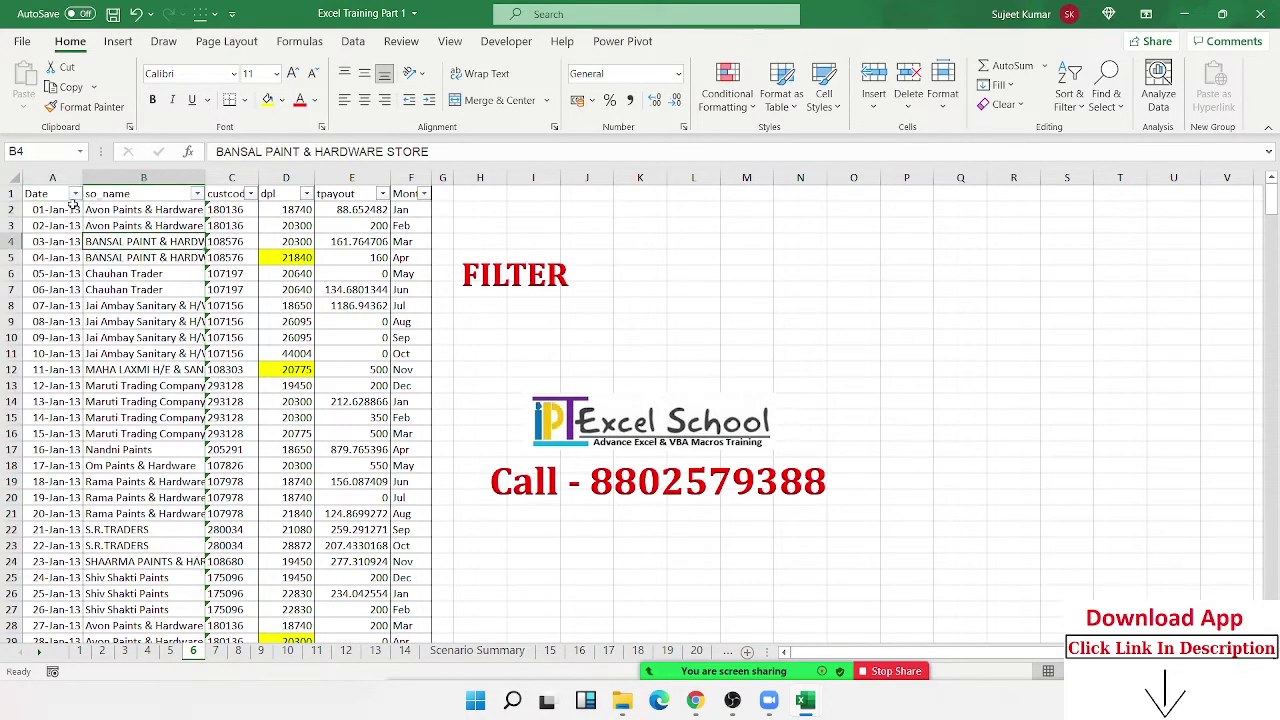
{"action": "left_click", "coordinate": [76, 194]}
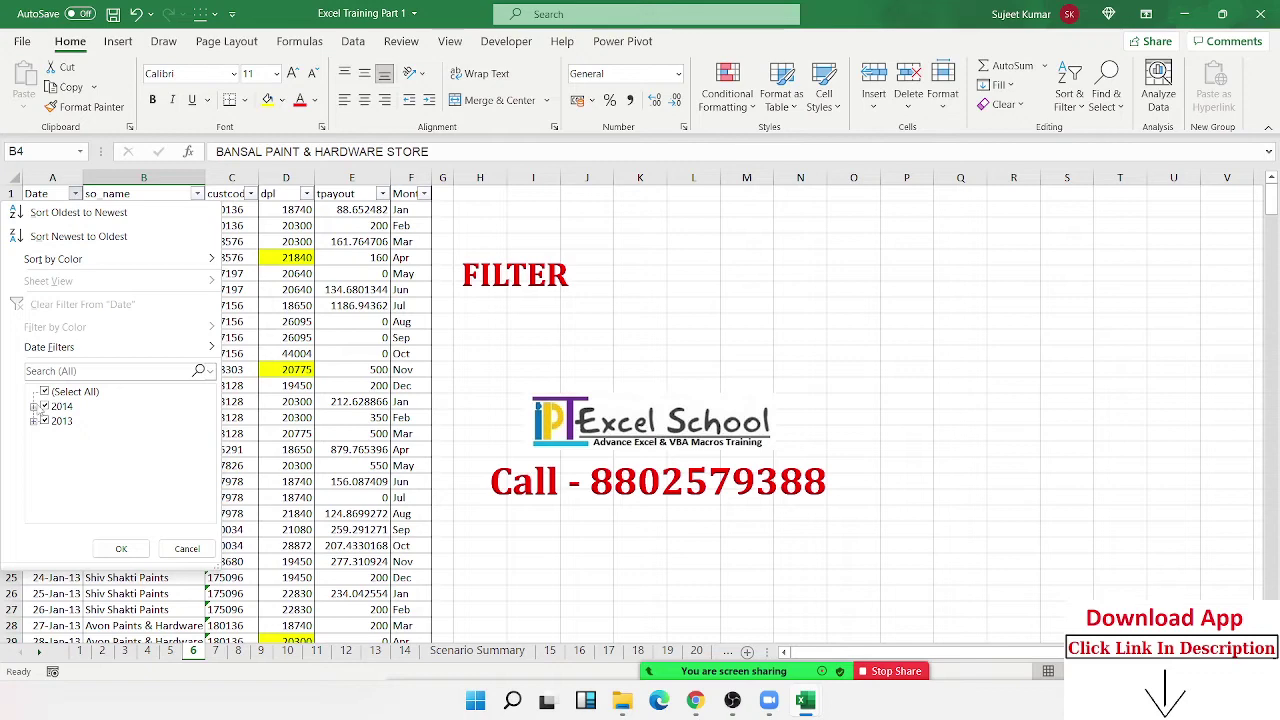
{"action": "left_click", "coordinate": [33, 421]}
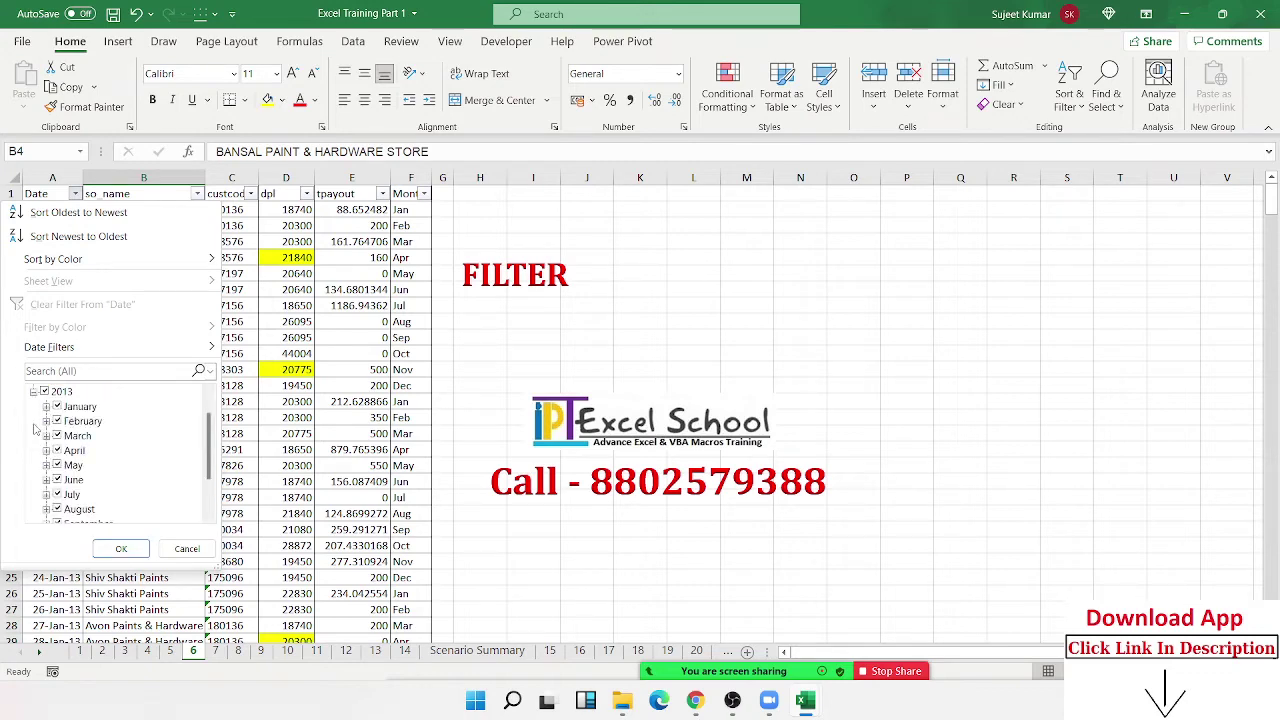
{"action": "left_click", "coordinate": [33, 406]}
{"action": "mouse_move", "coordinate": [127, 350]}
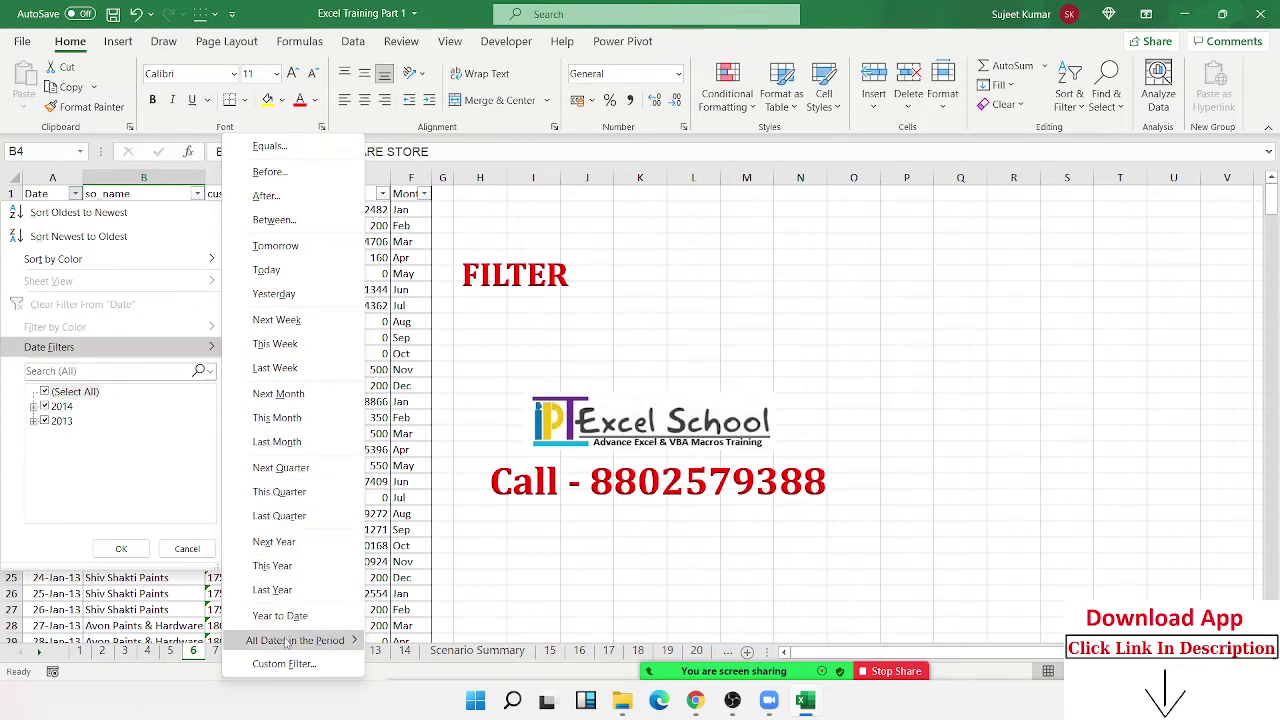
{"action": "mouse_move", "coordinate": [290, 641]}
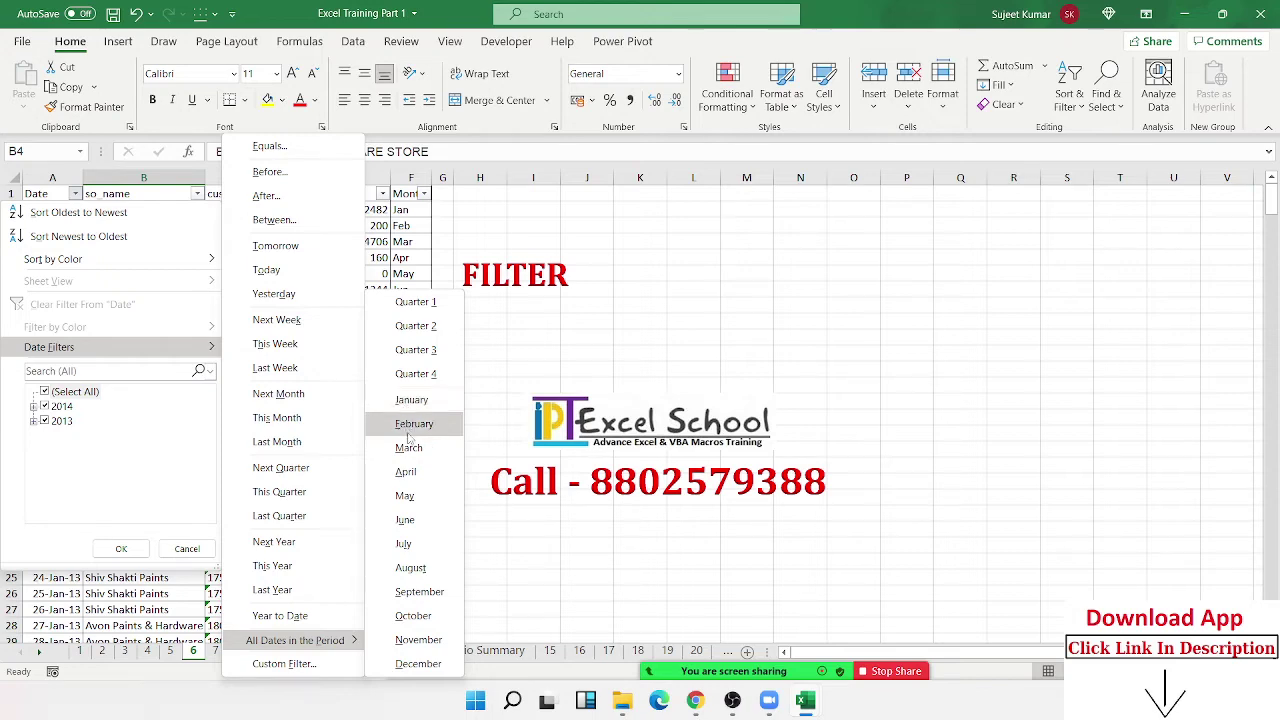
{"action": "key", "text": "Escape"}
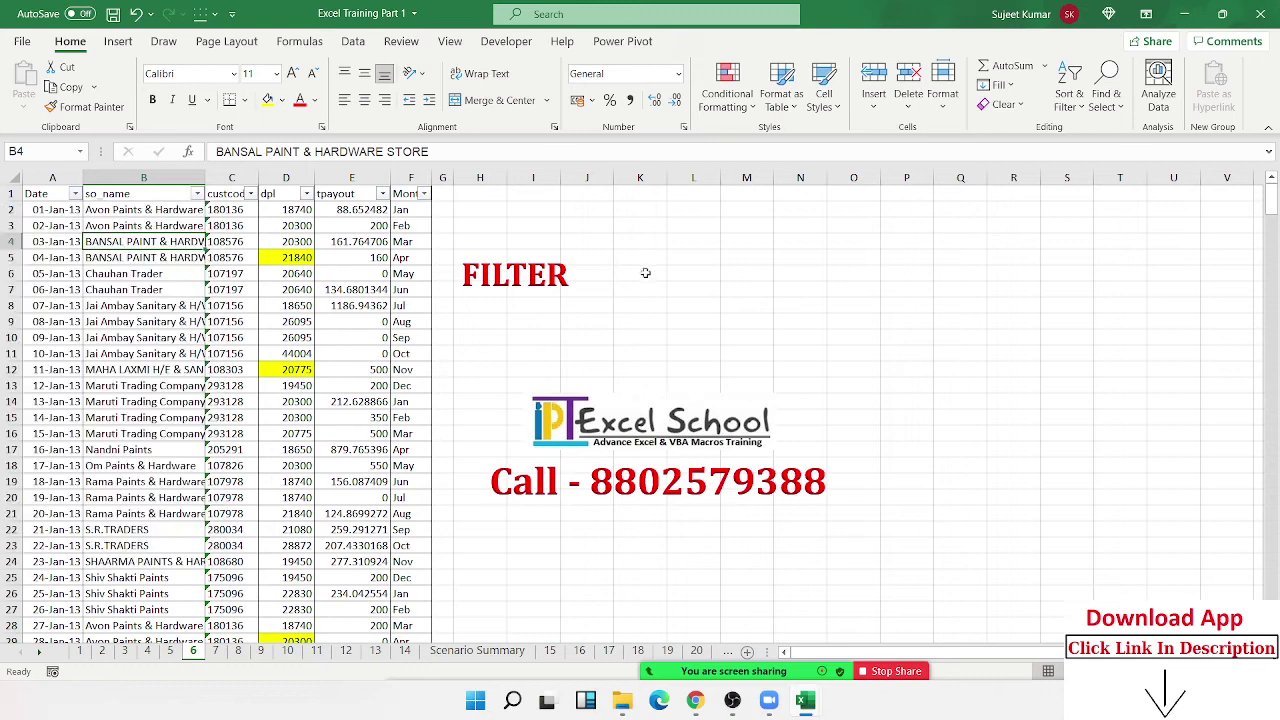
{"action": "left_click", "coordinate": [171, 225]}
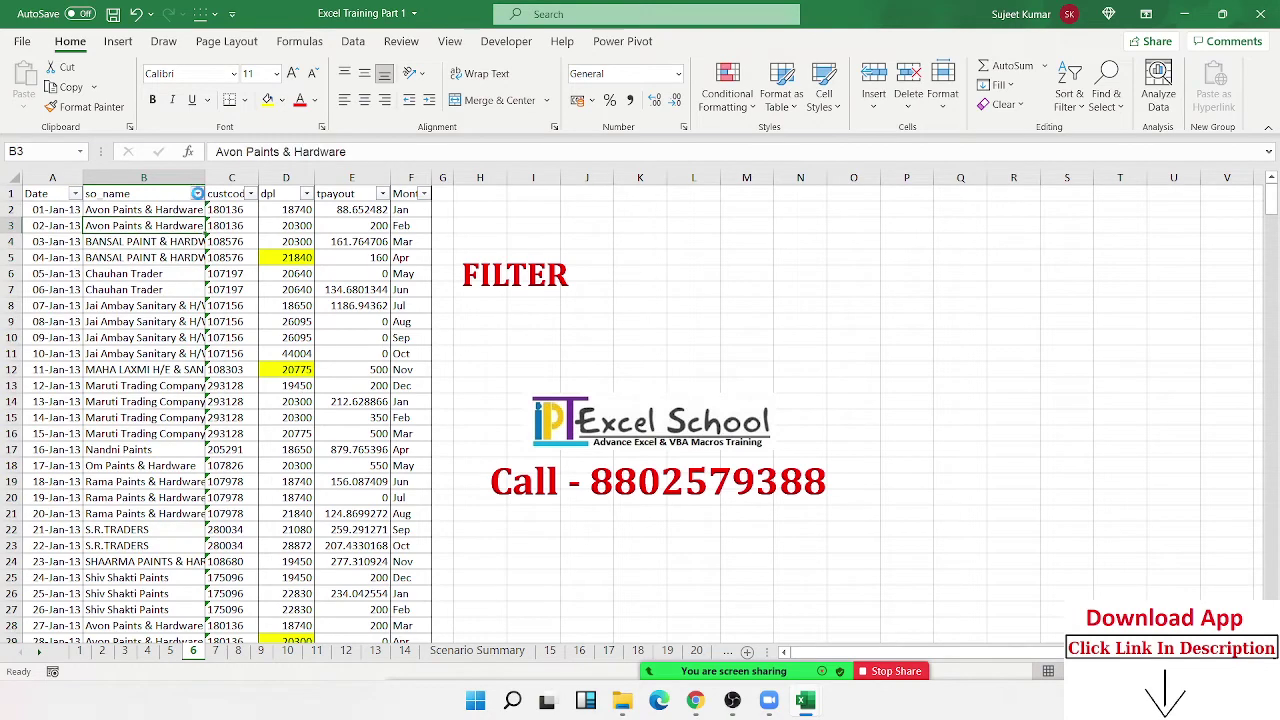
{"action": "left_click", "coordinate": [197, 193]}
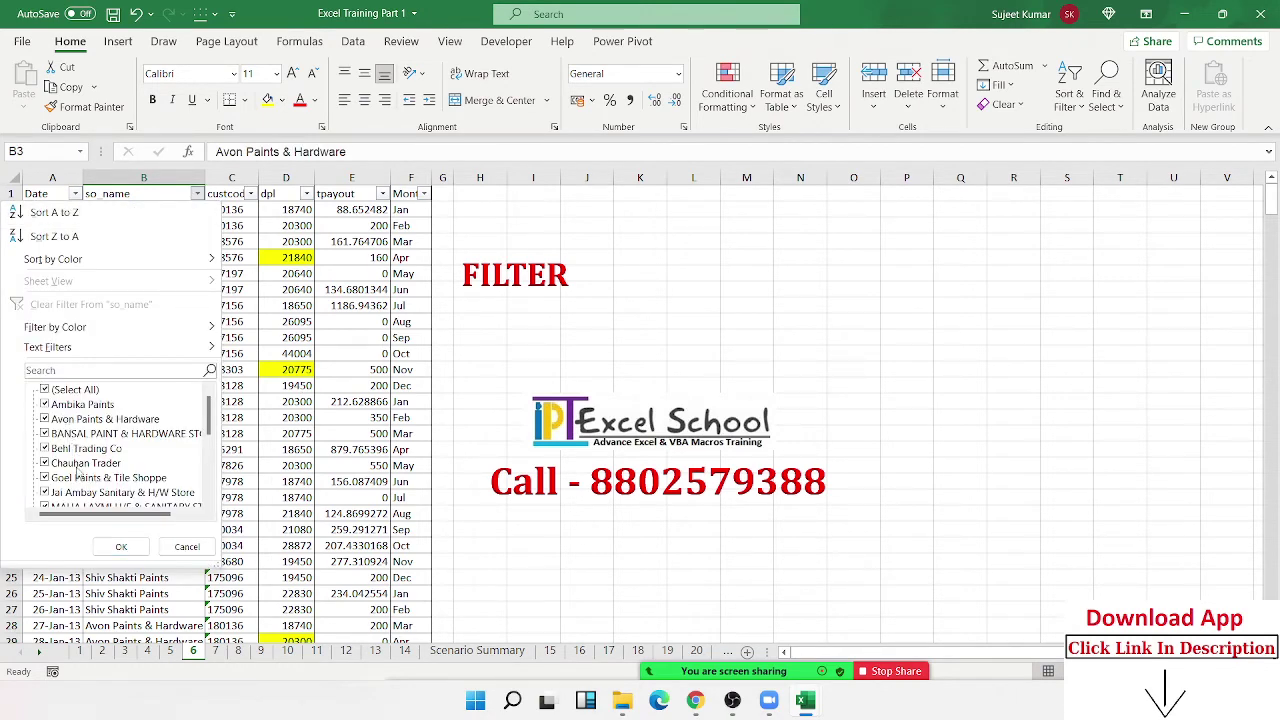
{"action": "mouse_move", "coordinate": [84, 346]}
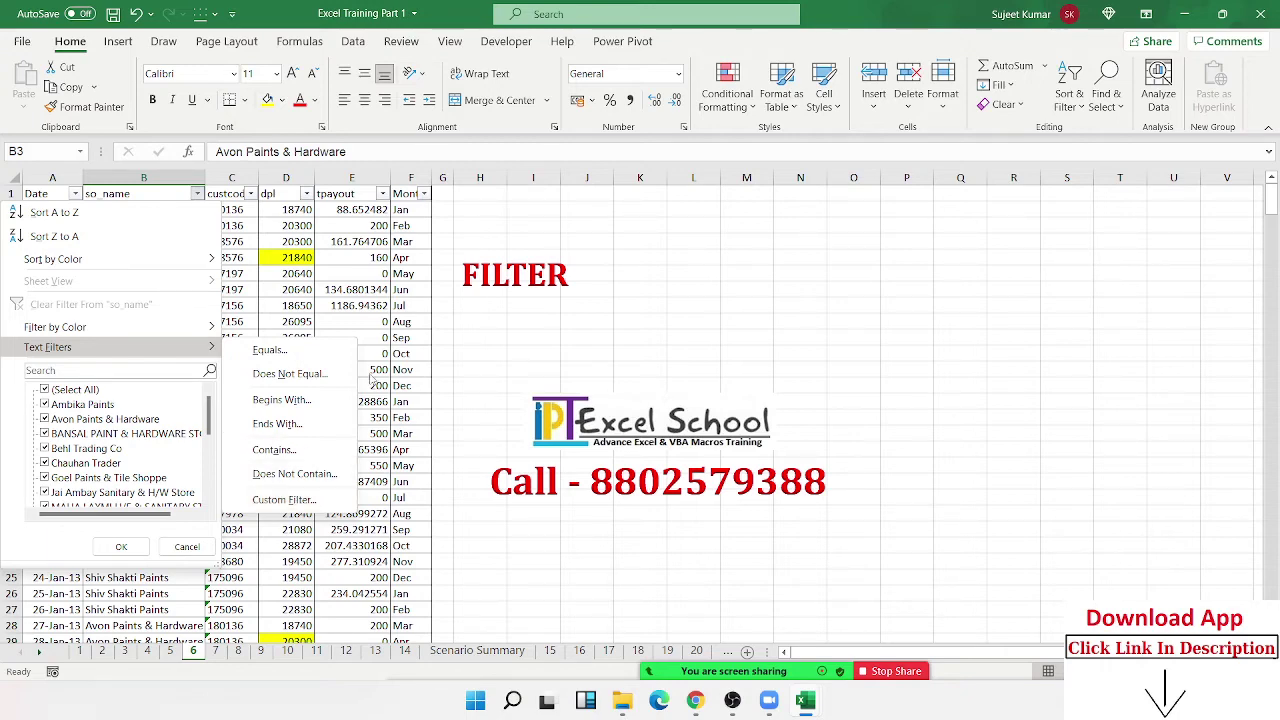
{"action": "key", "text": "Escape"}
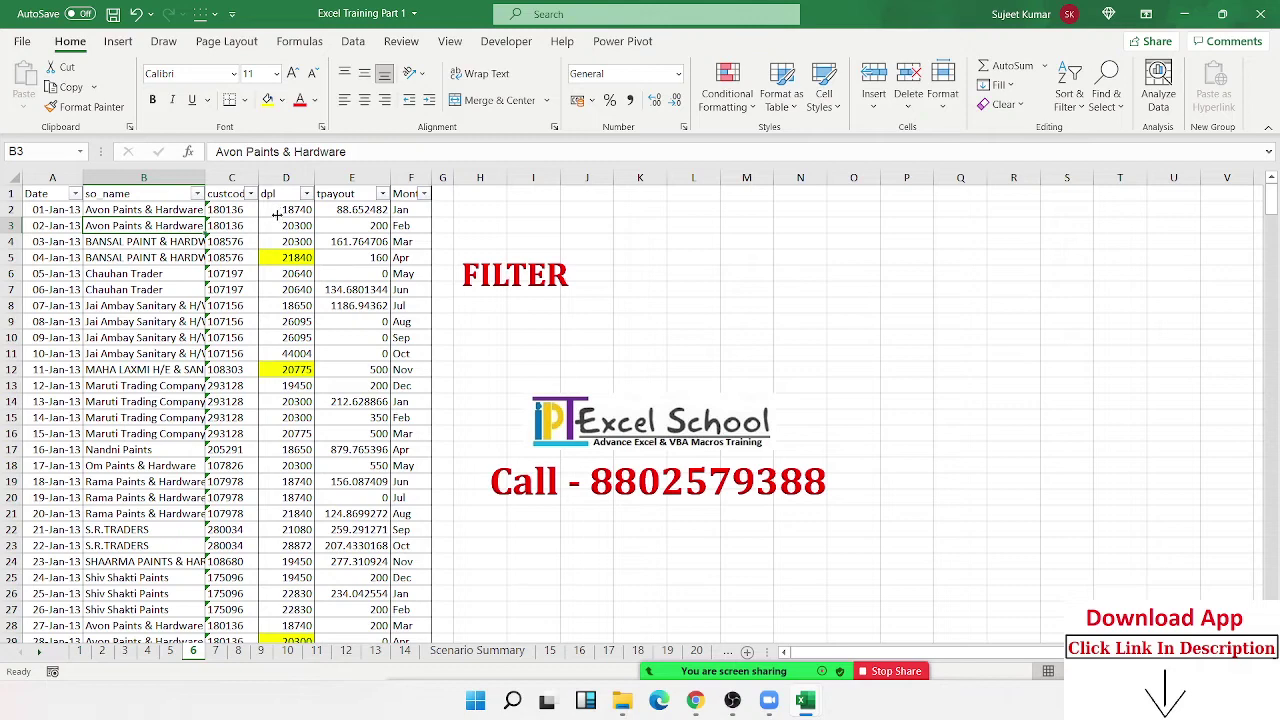
{"action": "key", "text": "Right"}
{"action": "key", "text": "Right"}
{"action": "left_click", "coordinate": [197, 193]}
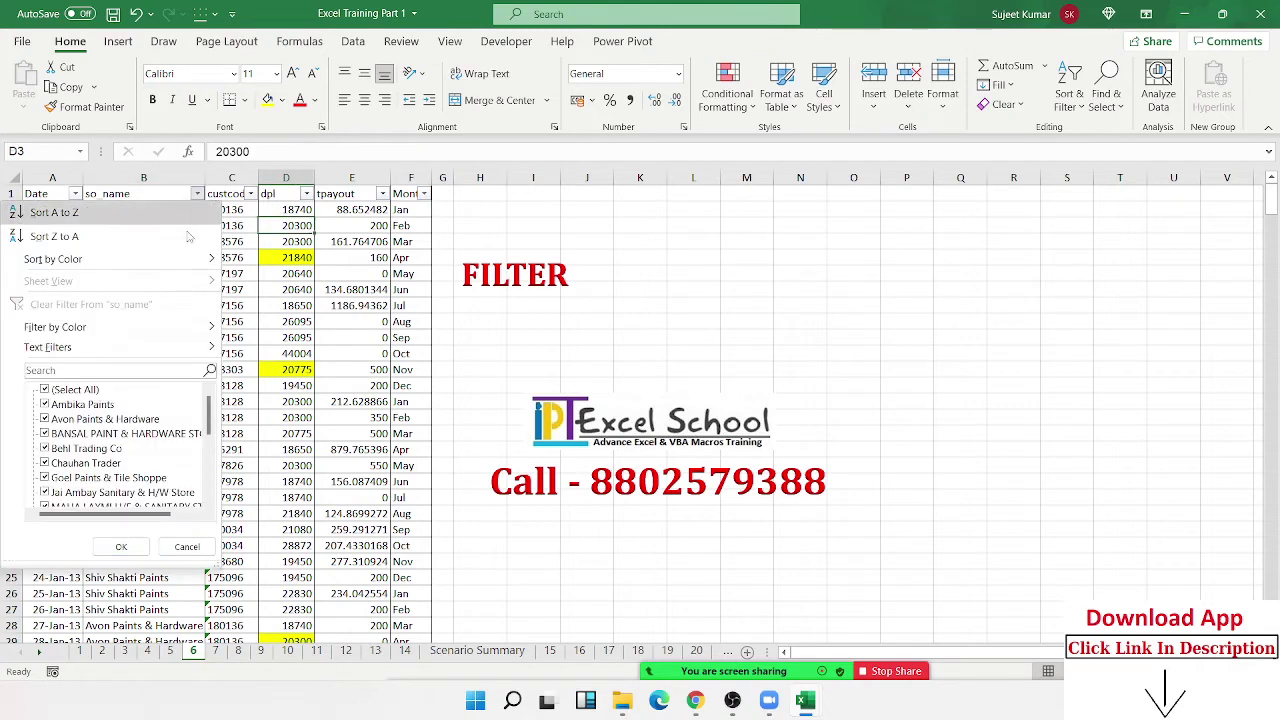
{"action": "mouse_move", "coordinate": [170, 333]}
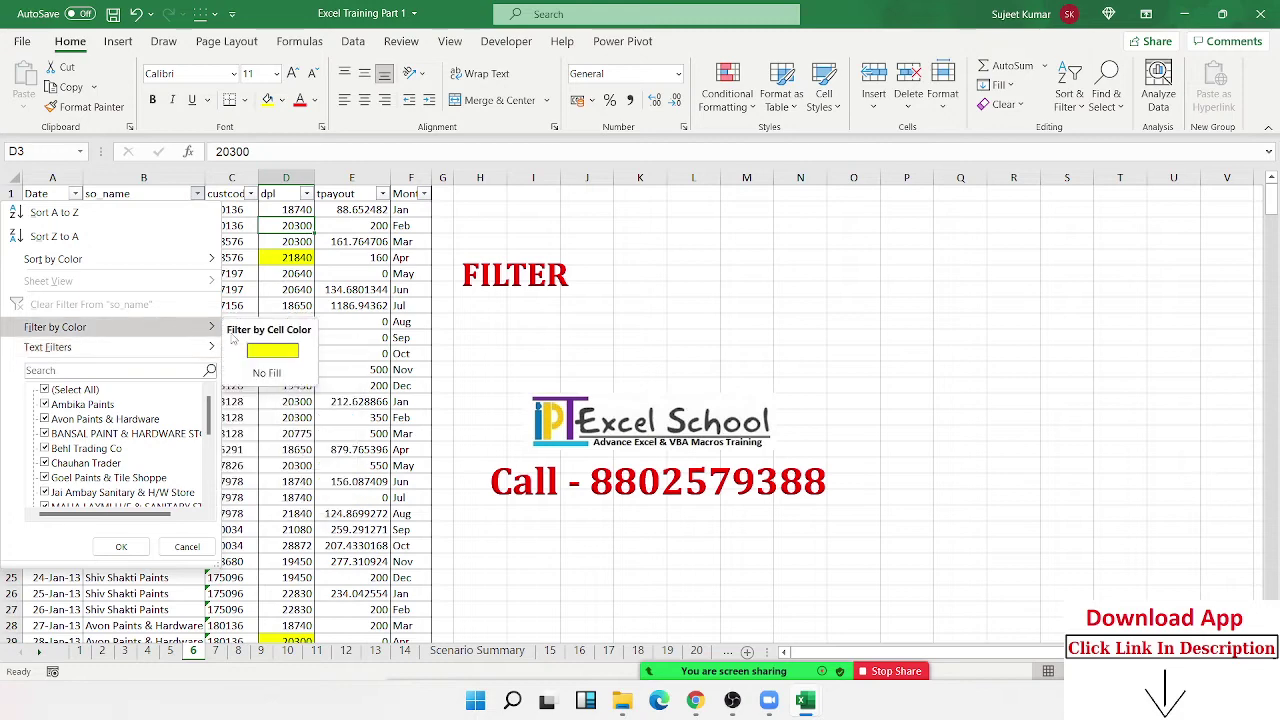
{"action": "left_click", "coordinate": [261, 347]}
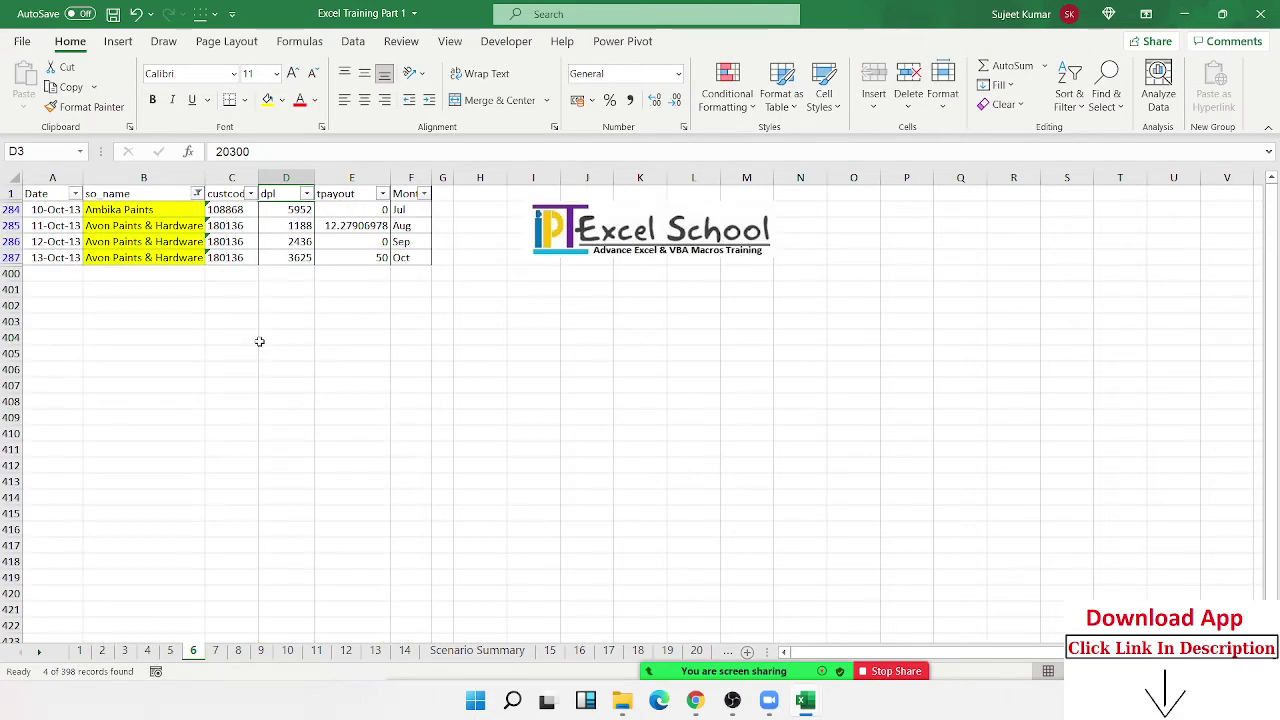
{"action": "left_click", "coordinate": [197, 193]}
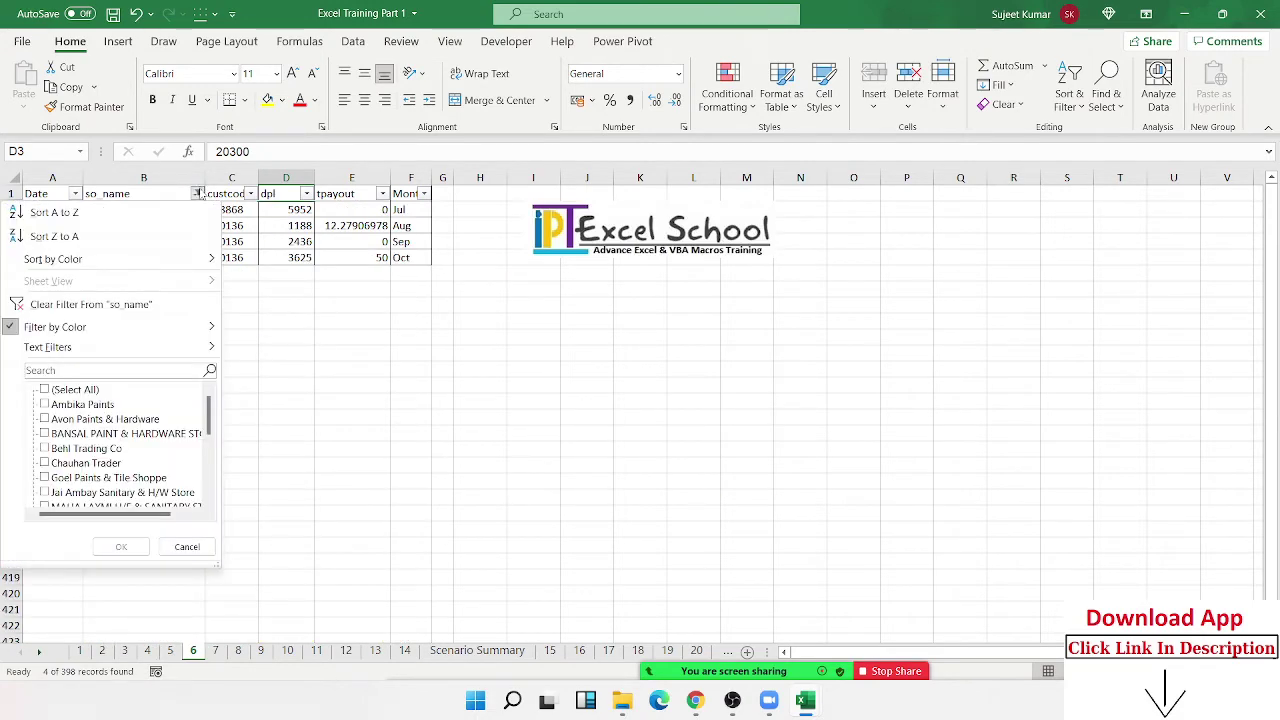
{"action": "left_click", "coordinate": [130, 304]}
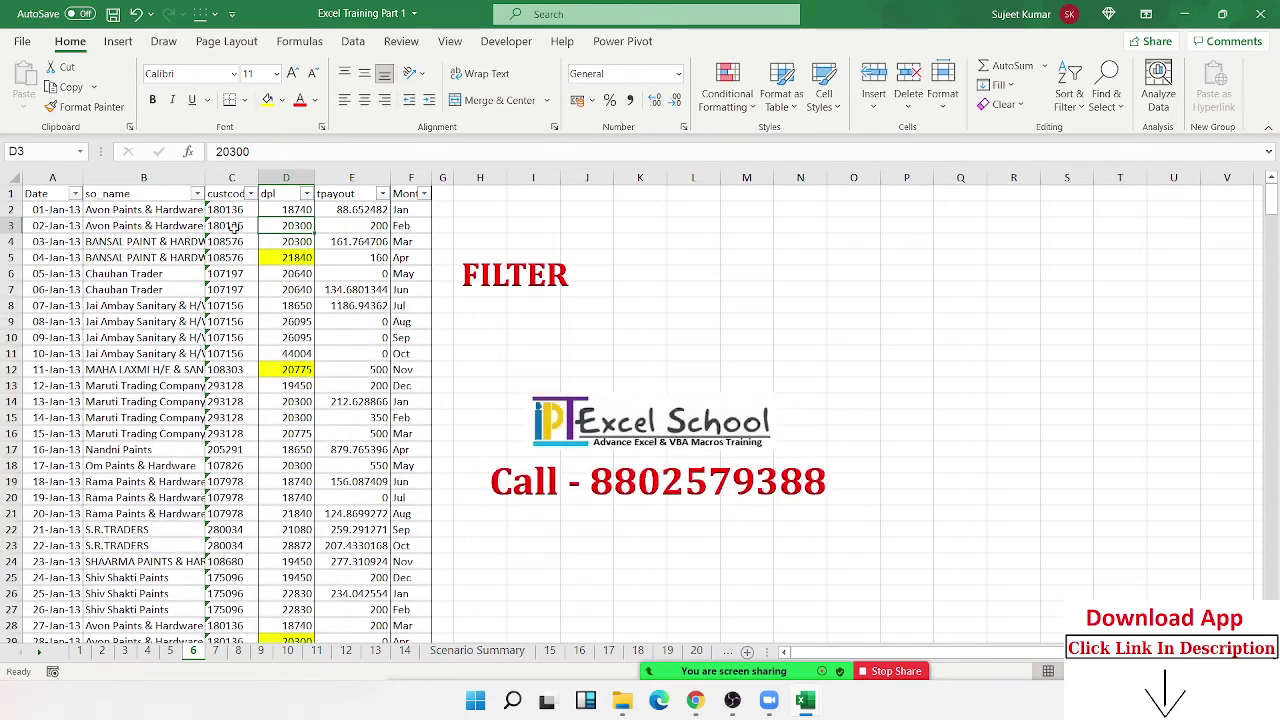
Filter the dpl column with Number Filters > Top 10 to show its 10 highest values.
{"action": "left_click", "coordinate": [302, 209]}
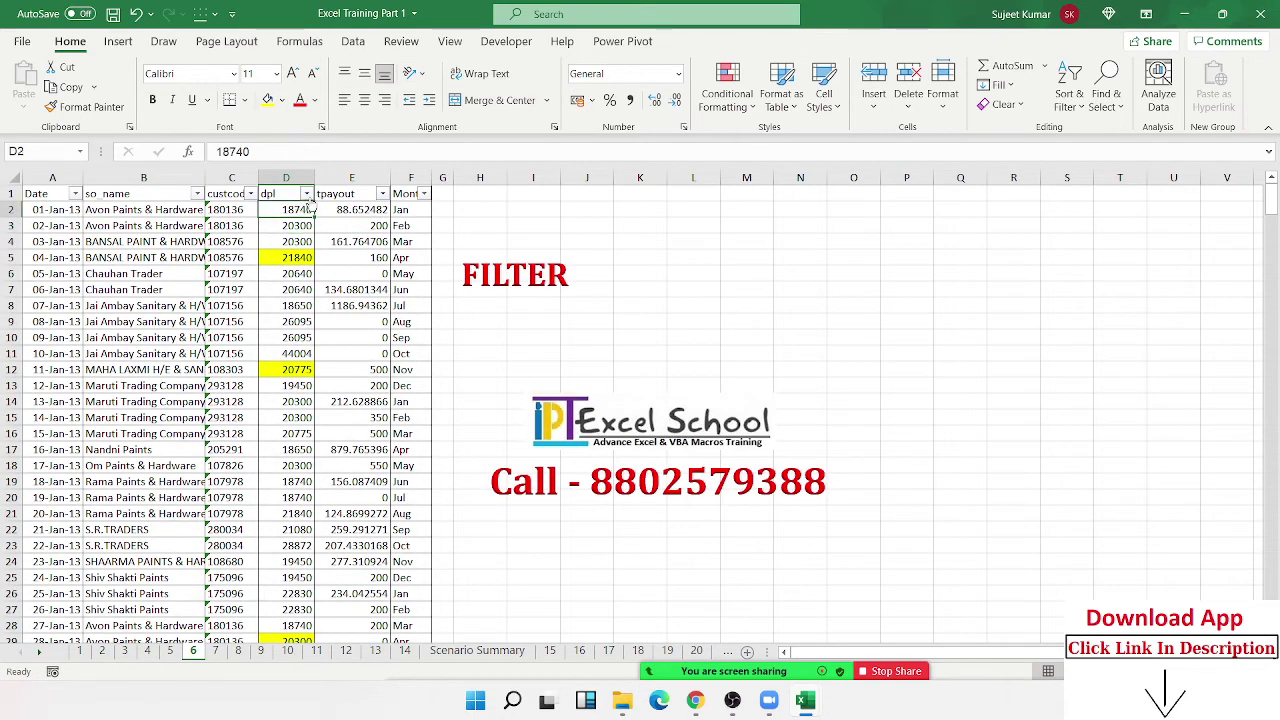
{"action": "left_click", "coordinate": [306, 194]}
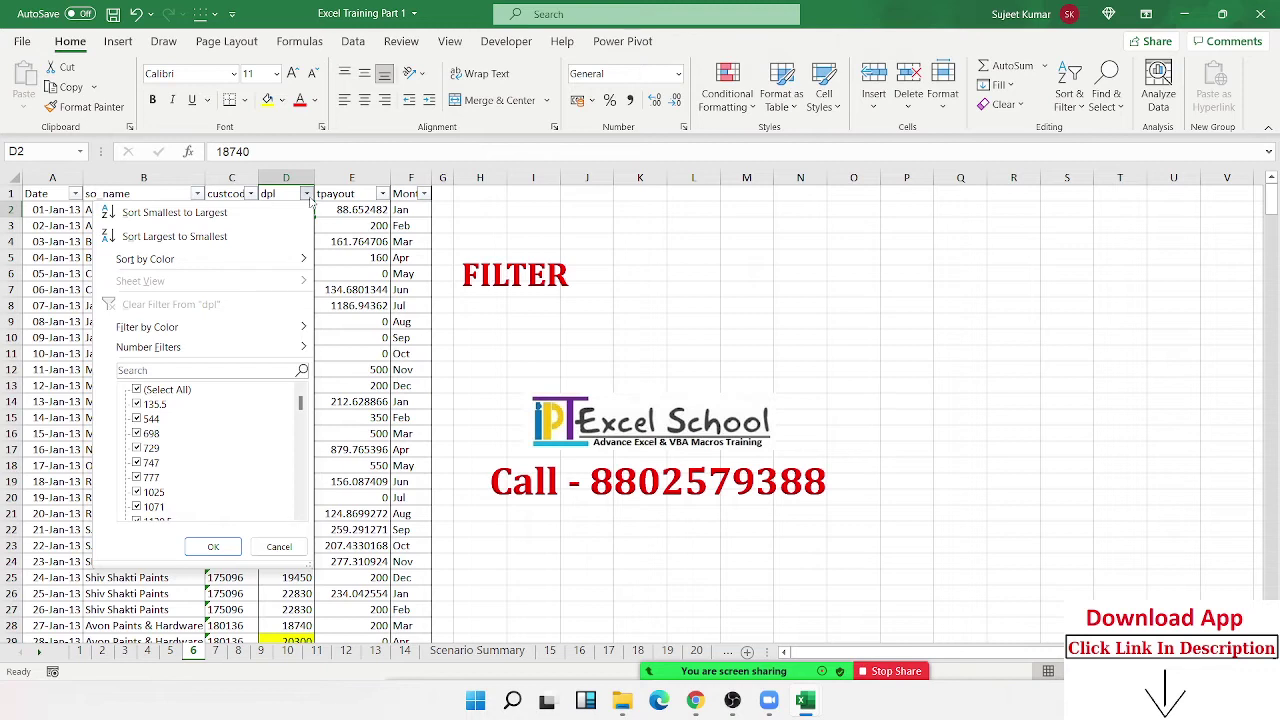
{"action": "scroll", "coordinate": [200, 420], "scroll_direction": "down", "scroll_amount": 2}
{"action": "scroll", "coordinate": [200, 420], "scroll_direction": "up", "scroll_amount": 2}
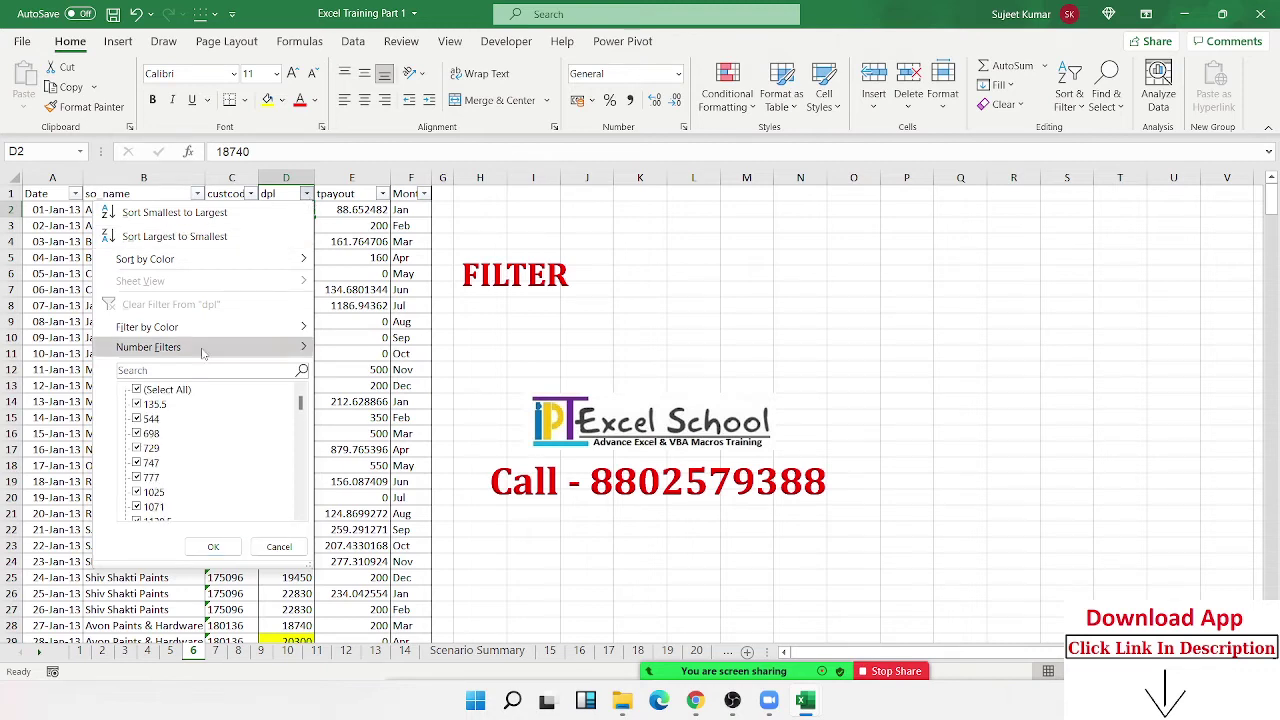
{"action": "mouse_move", "coordinate": [202, 352]}
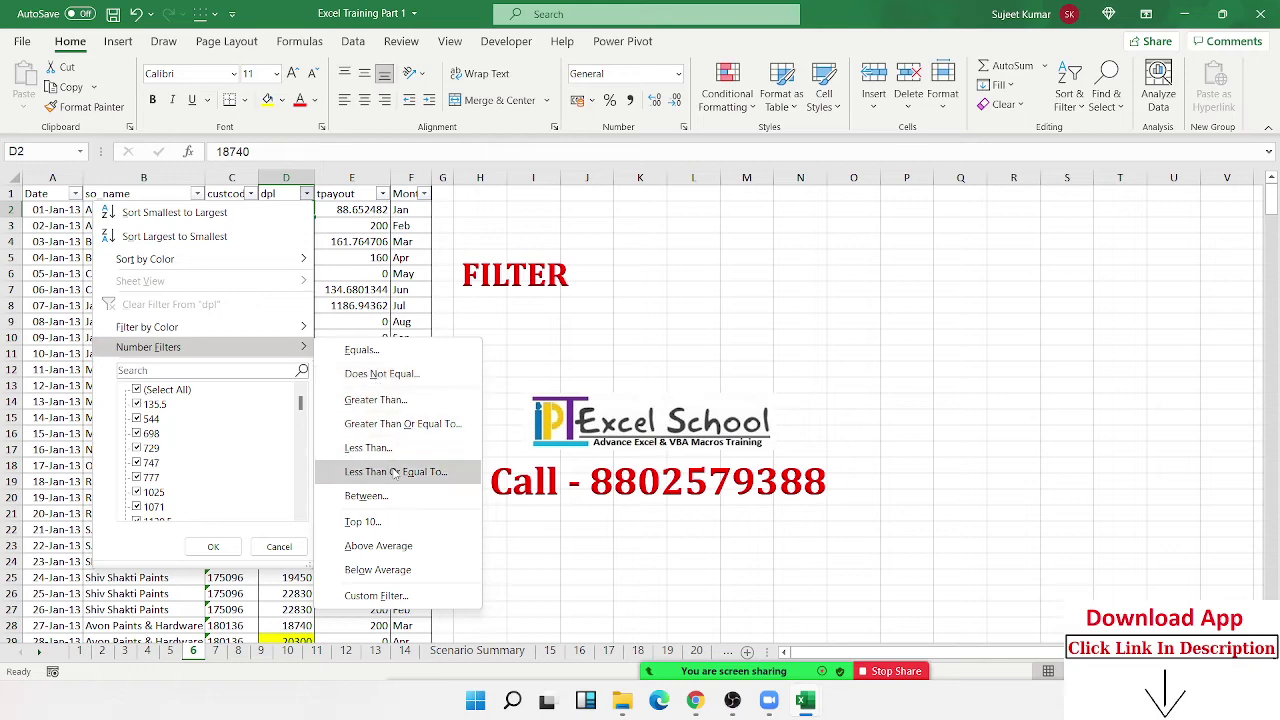
{"action": "left_click", "coordinate": [397, 522]}
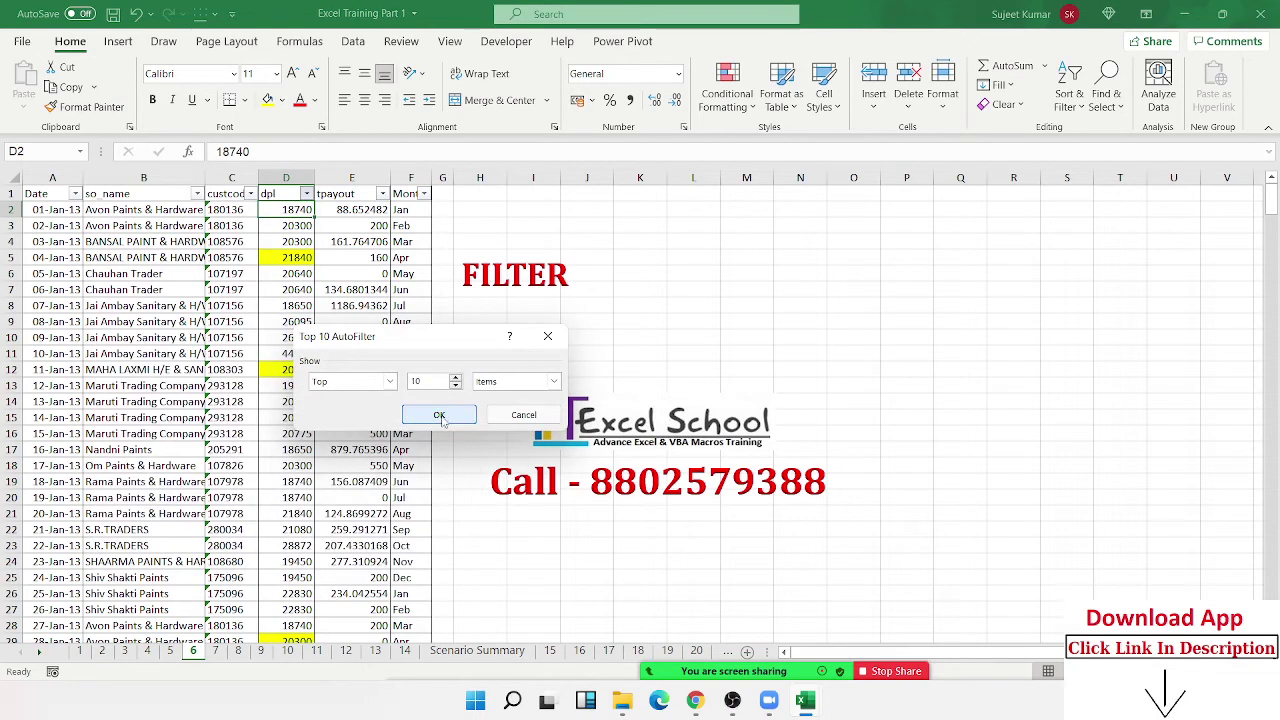
{"action": "left_click", "coordinate": [440, 415]}
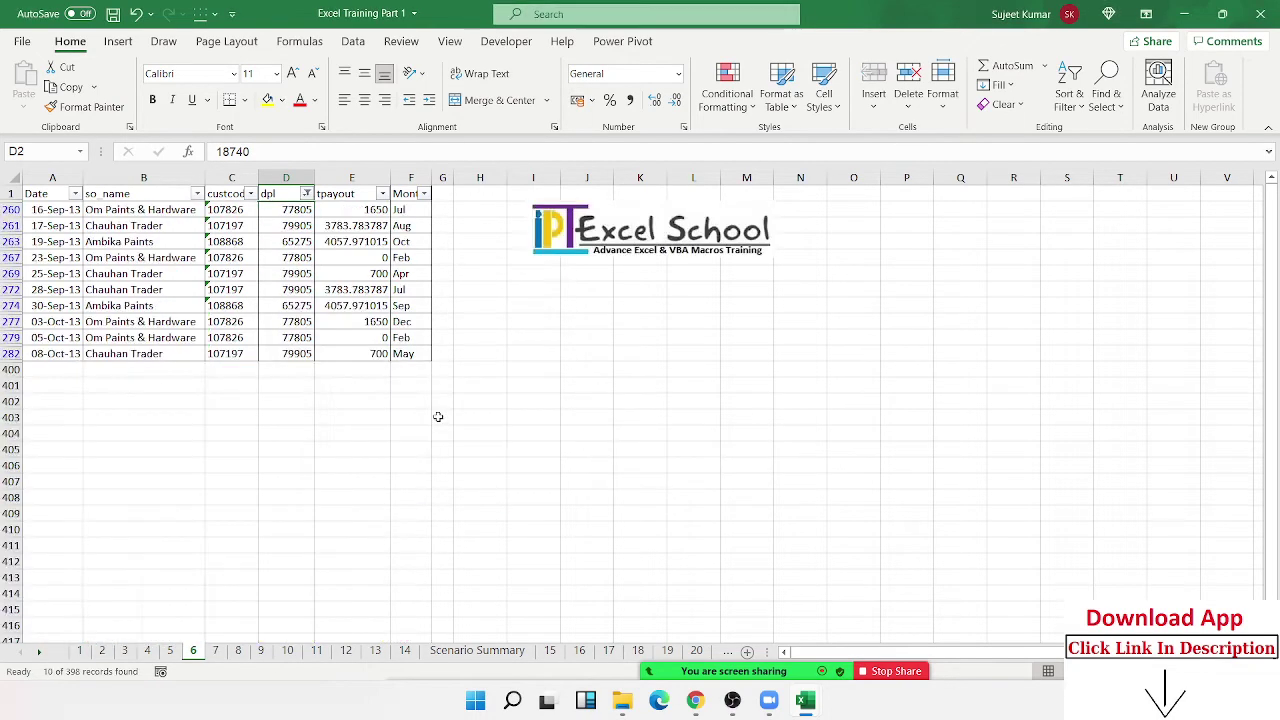
Try a 'does not equal' second condition in the dpl Custom Filter, then cancel it.
{"action": "left_click", "coordinate": [306, 193]}
{"action": "mouse_move", "coordinate": [237, 346]}
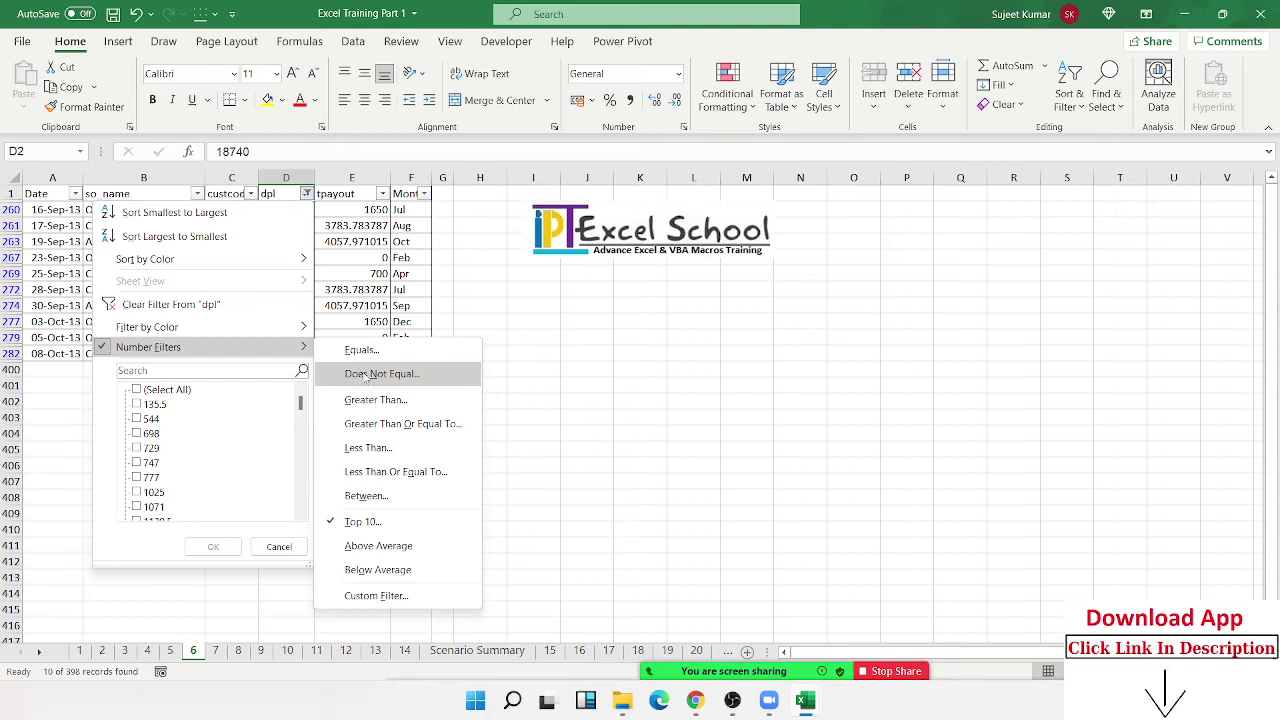
{"action": "left_click", "coordinate": [375, 596]}
{"action": "left_click", "coordinate": [228, 390]}
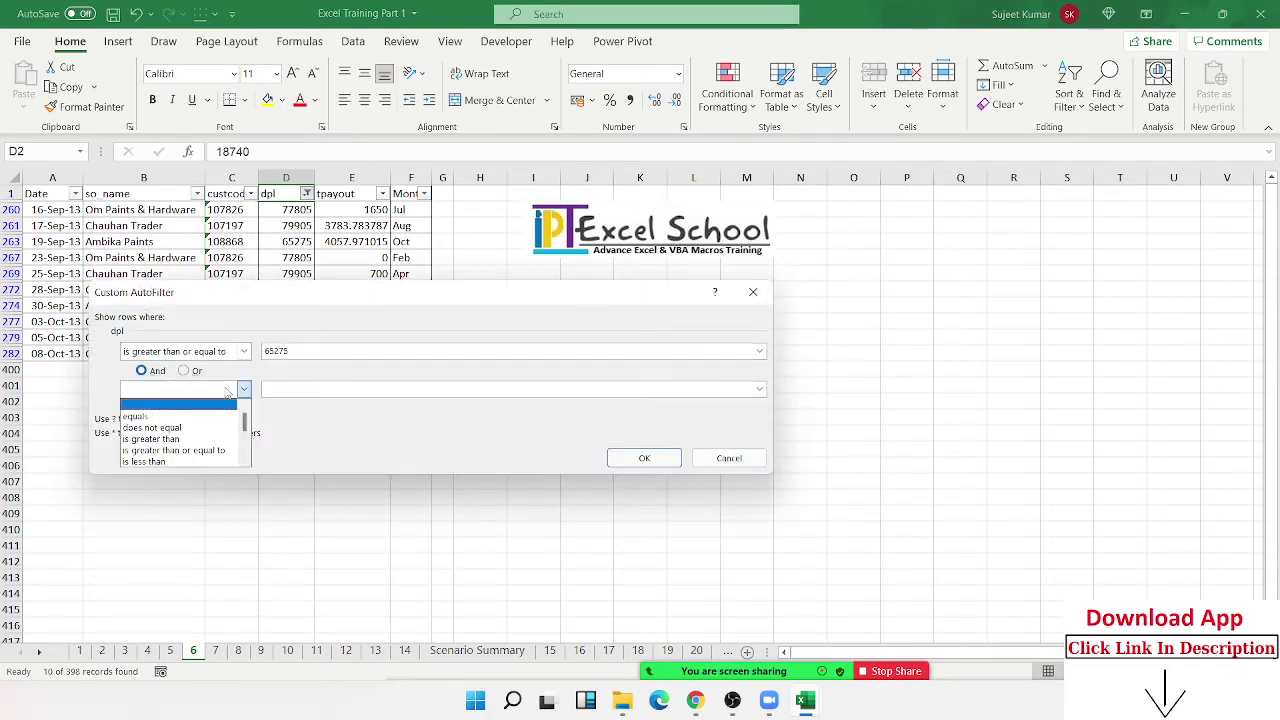
{"action": "left_click", "coordinate": [152, 427]}
{"action": "left_click", "coordinate": [183, 371]}
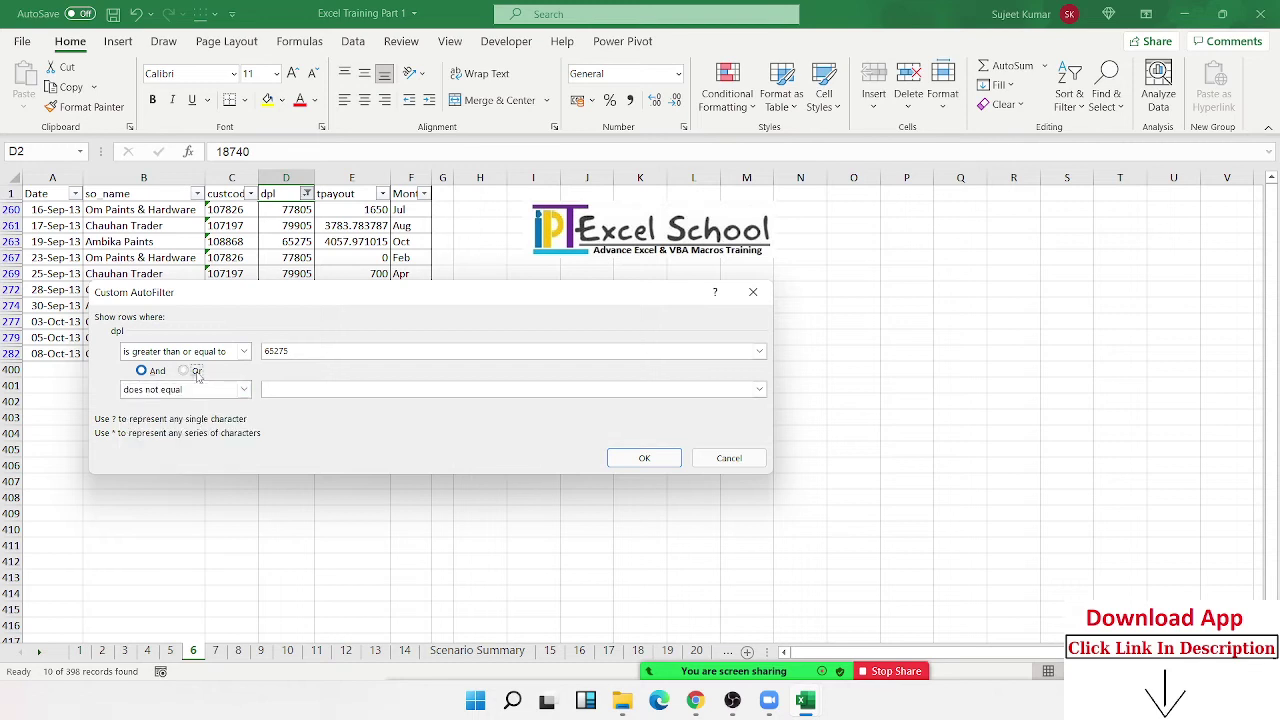
{"action": "left_click_drag", "start_coordinate": [180, 373], "coordinate": [200, 380]}
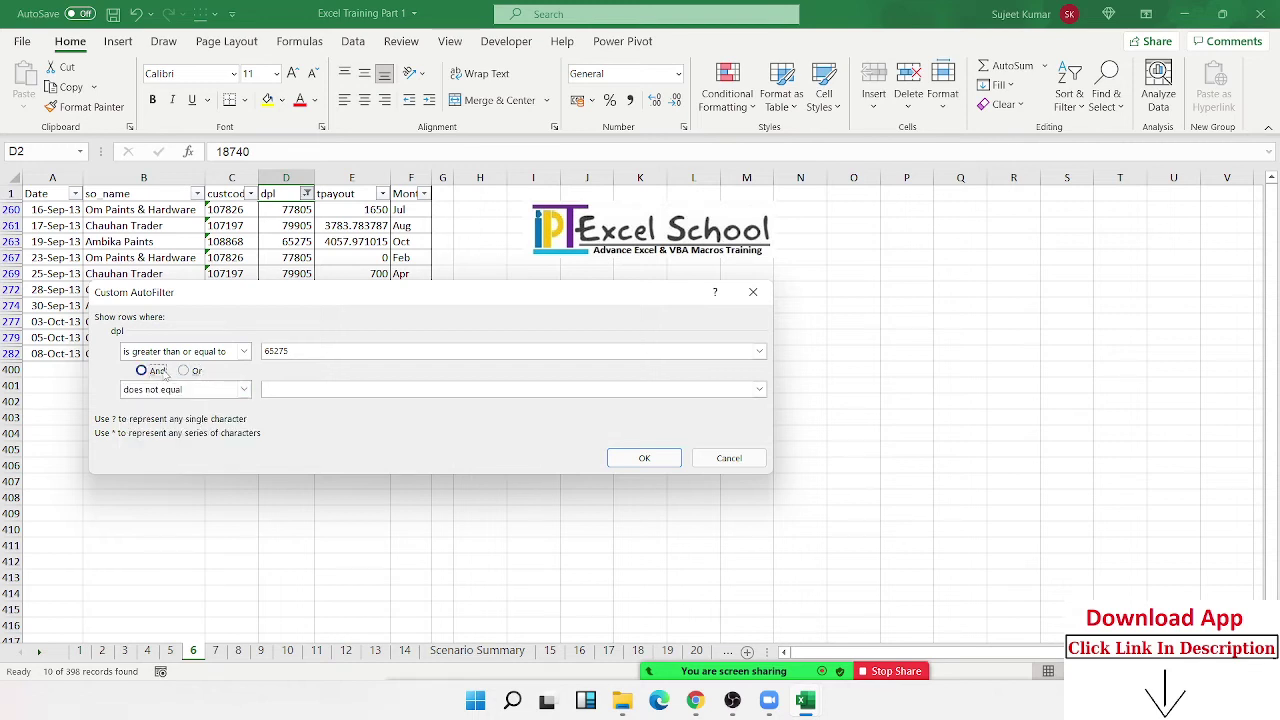
{"action": "left_click", "coordinate": [706, 459]}
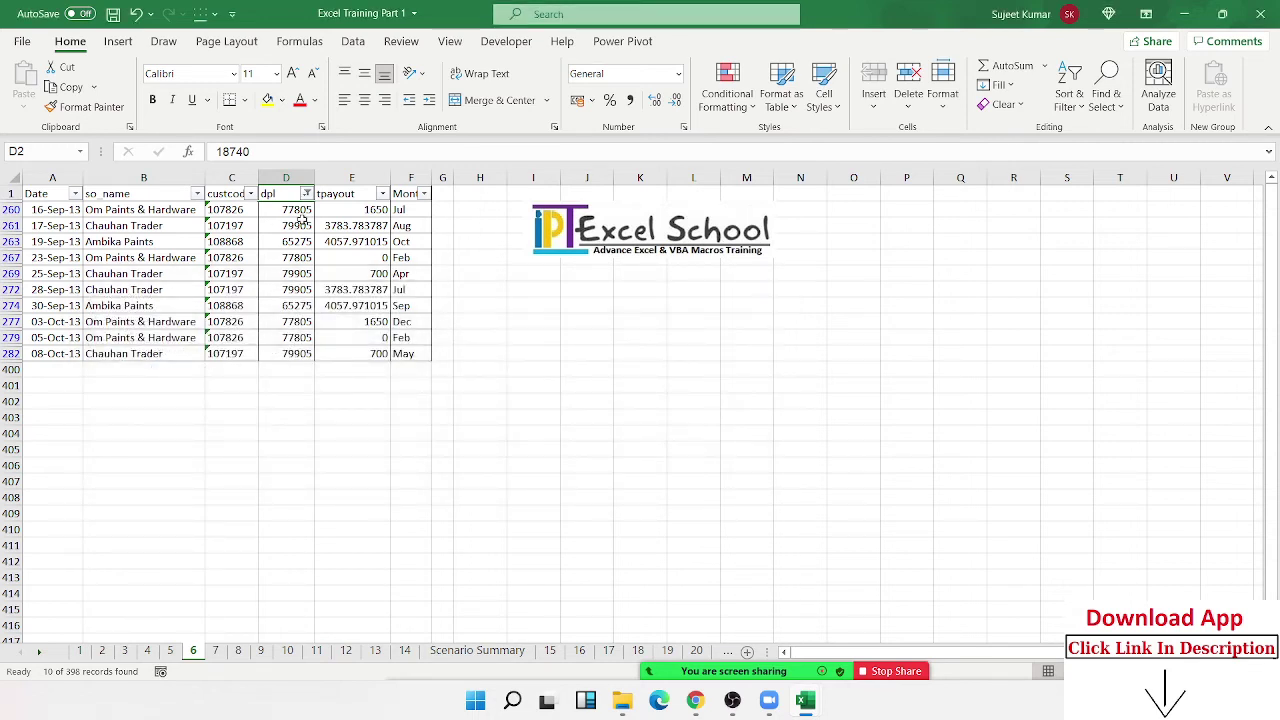
Turn off AutoFilter with Ctrl+Shift+L and go to sheet 7's Pivot Table sales list.
{"action": "key", "text": "ctrl+shift+l"}
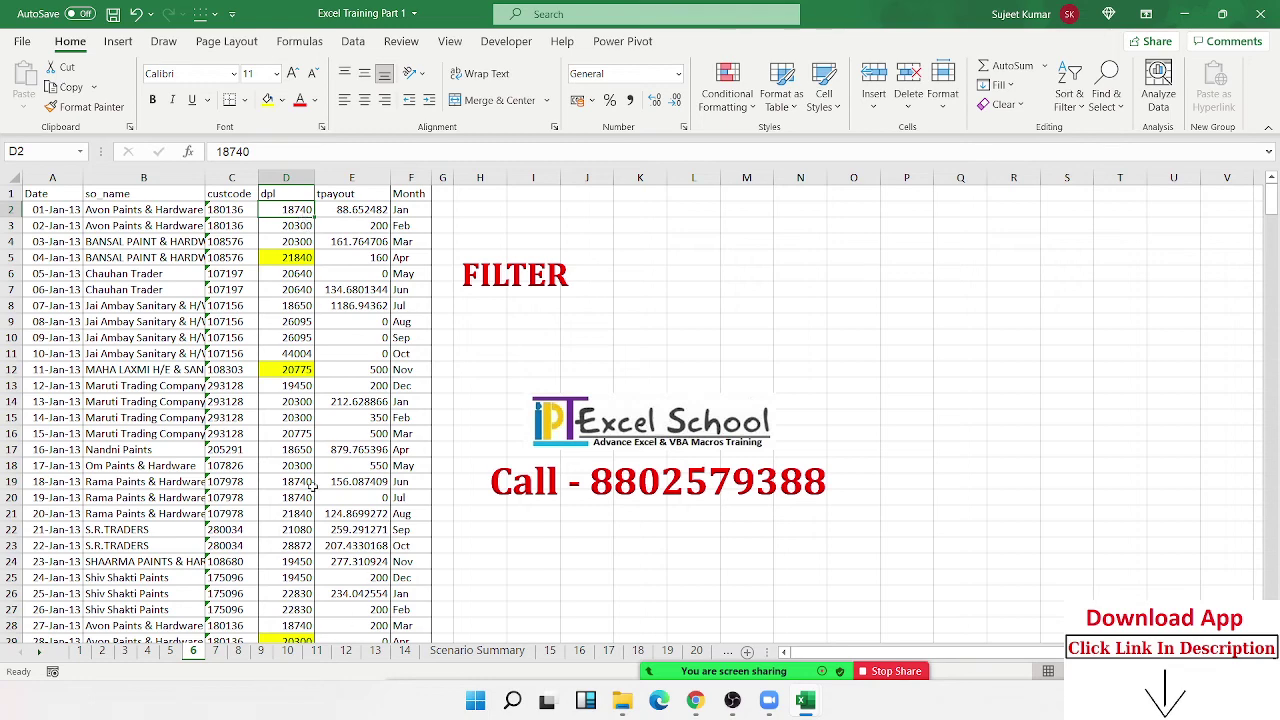
{"action": "left_click", "coordinate": [216, 652]}
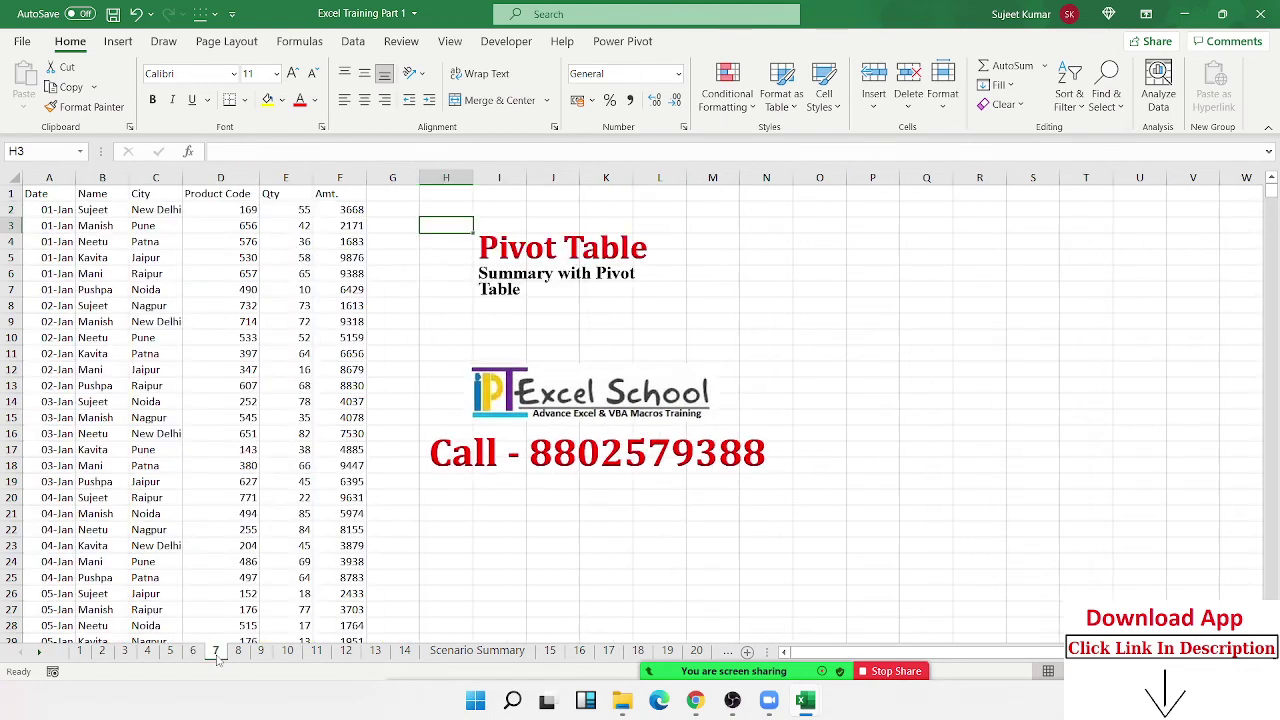
{"action": "left_click", "coordinate": [90, 272]}
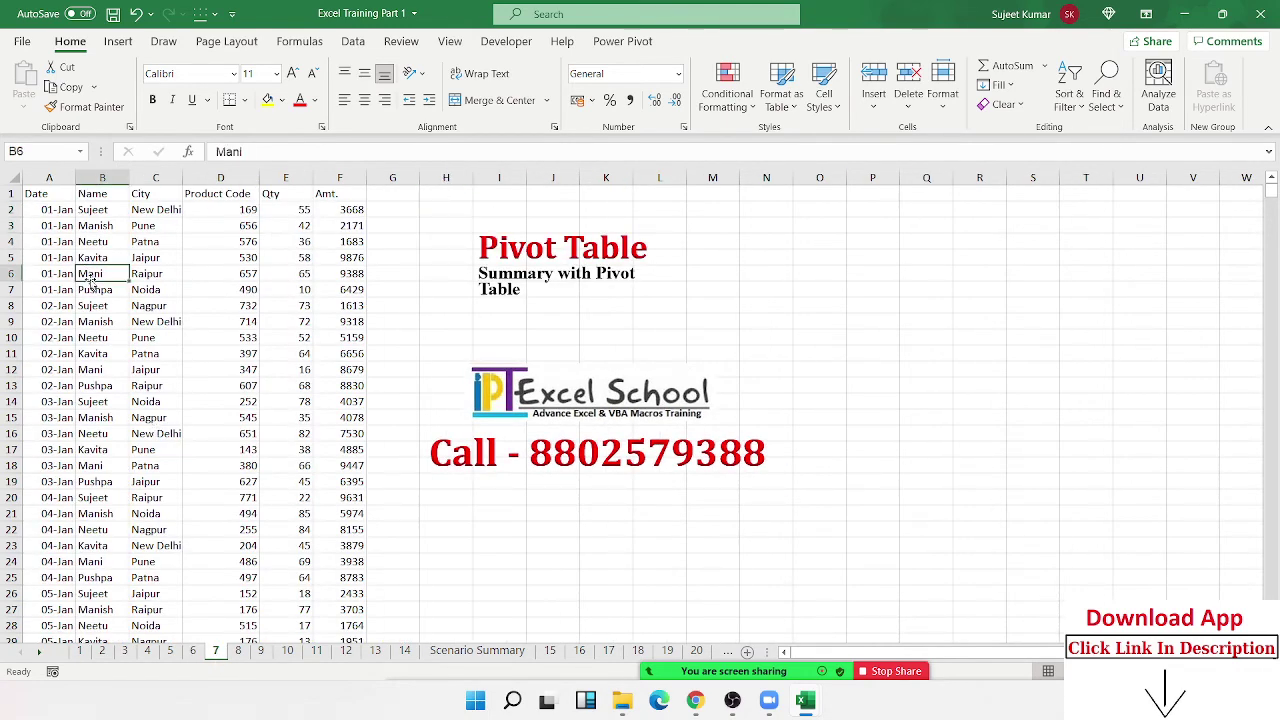